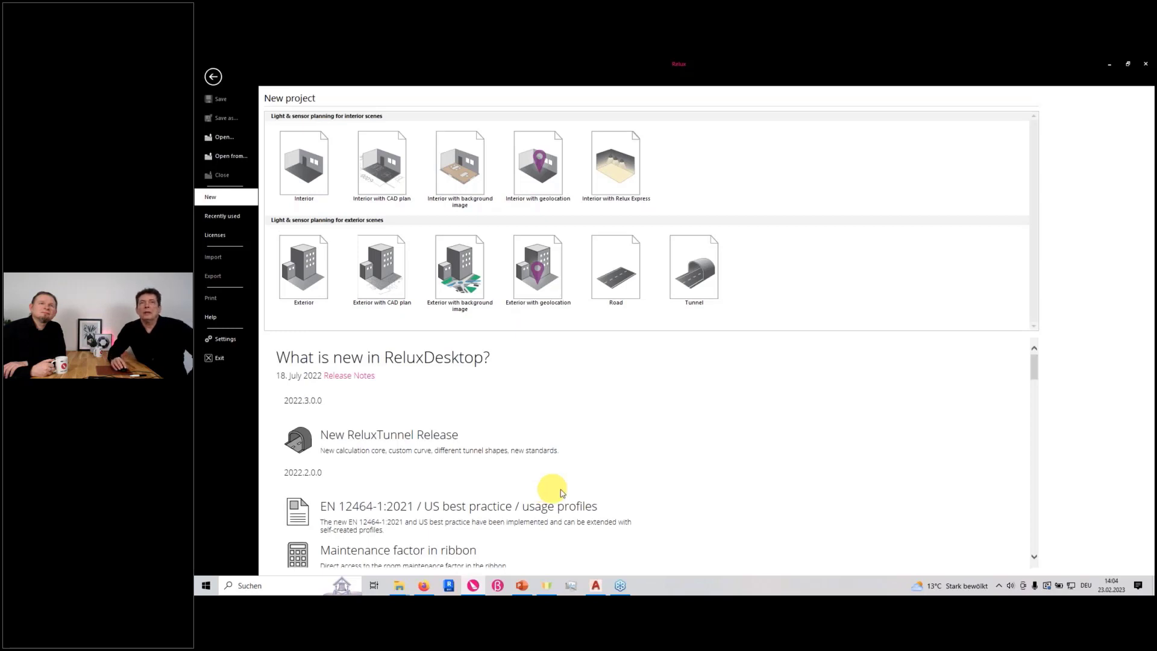
Open the license details of the ReluxCAD for Autodesk AutoCAD add-on and activate ReluxCAD for the installed AutoCAD 2020 German version
left_click(226, 237)
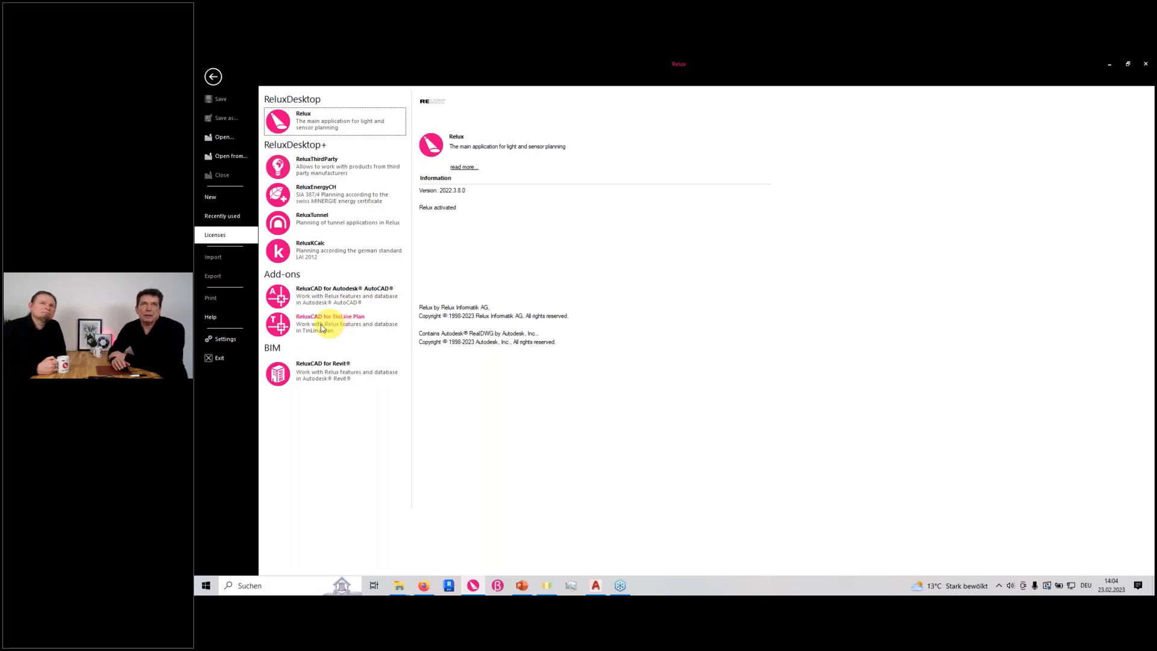
left_click(351, 301)
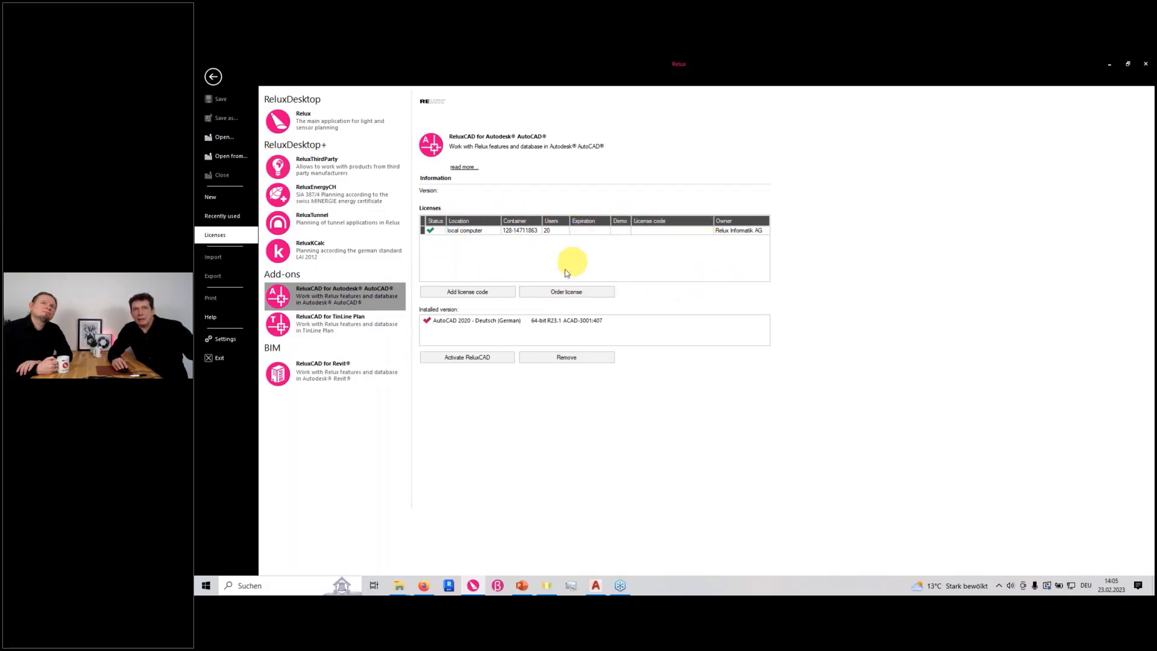
left_click(455, 324)
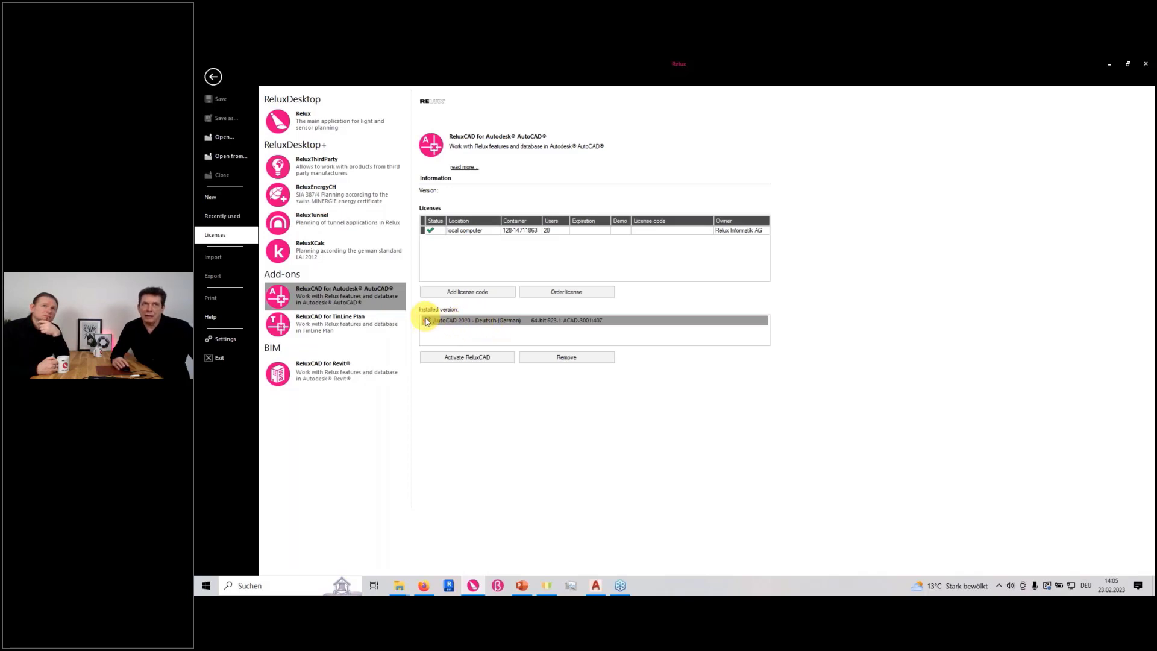
left_click(463, 359)
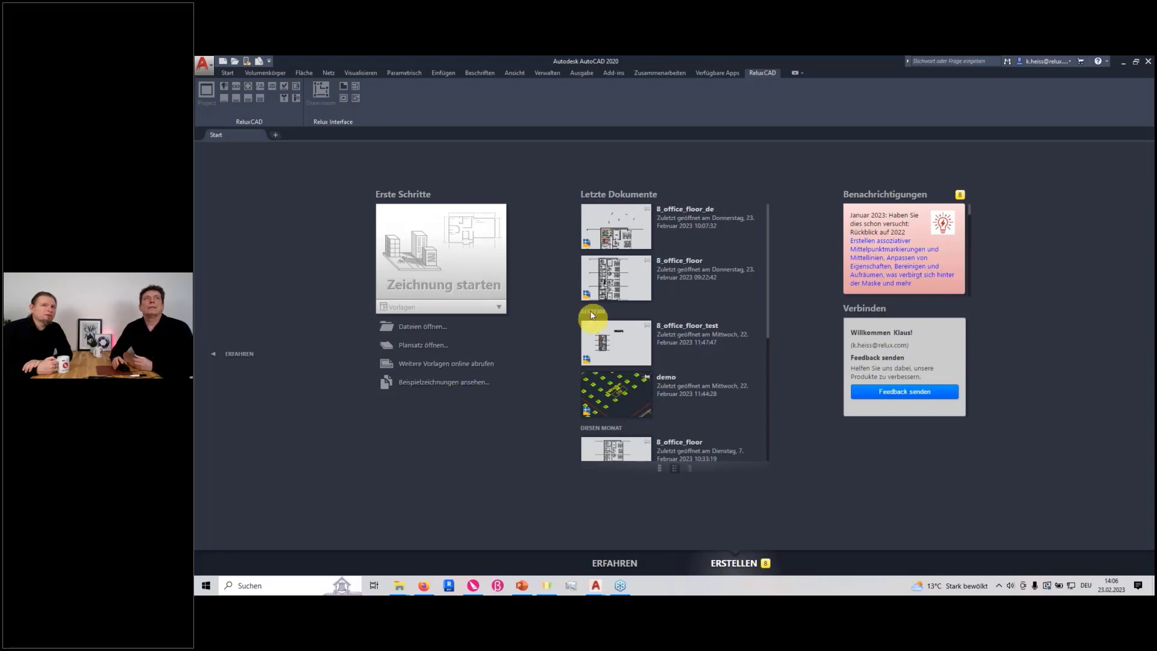
left_click(236, 63)
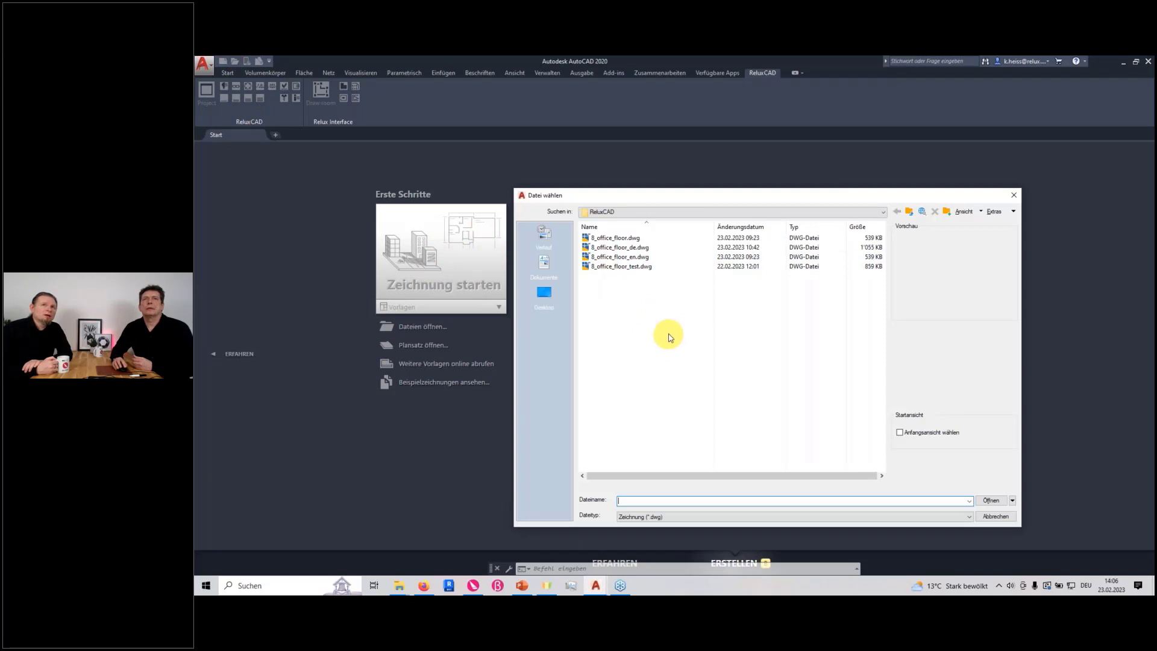
double_click(622, 257)
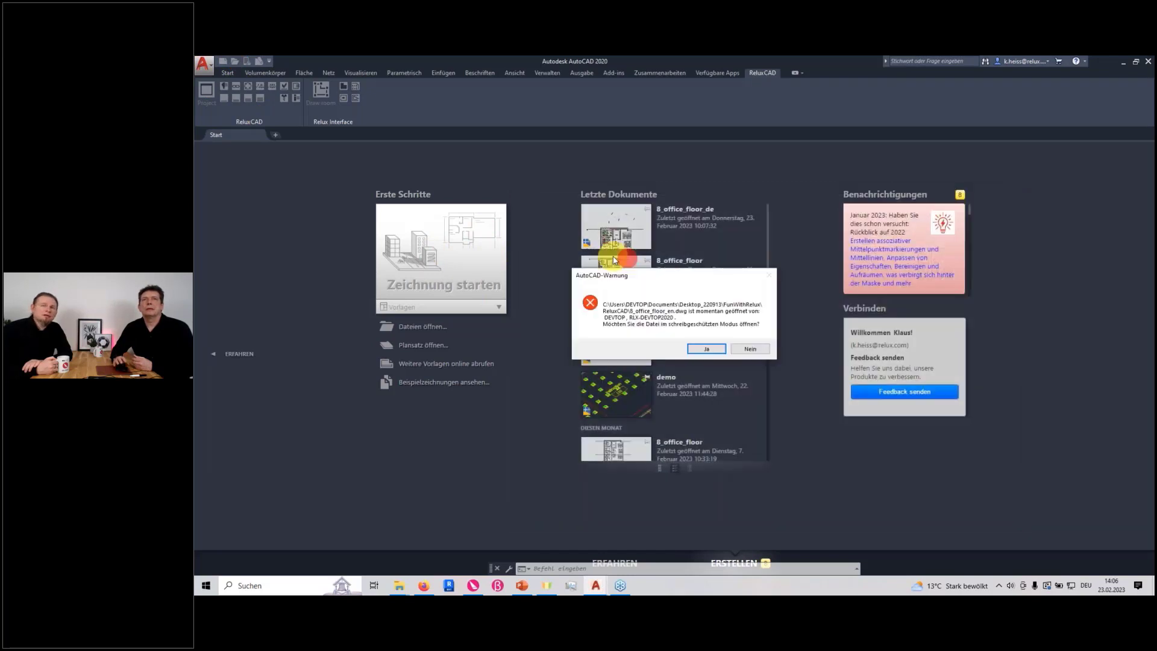
left_click(743, 350)
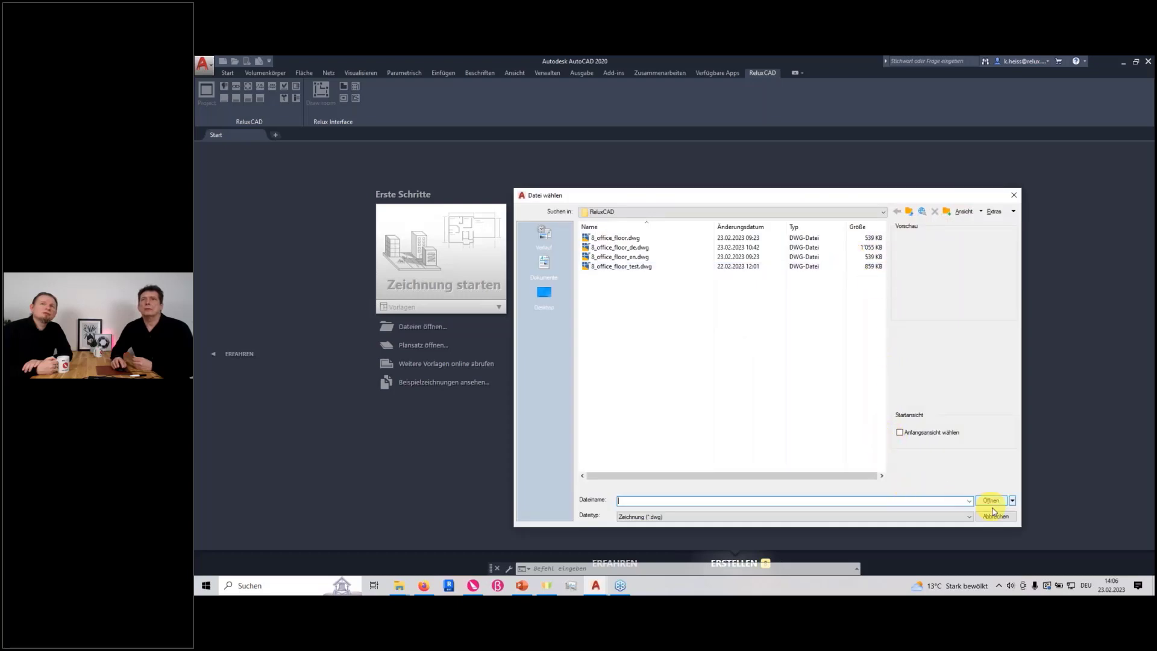
left_click(995, 514)
left_click_drag(862, 61, 710, 110)
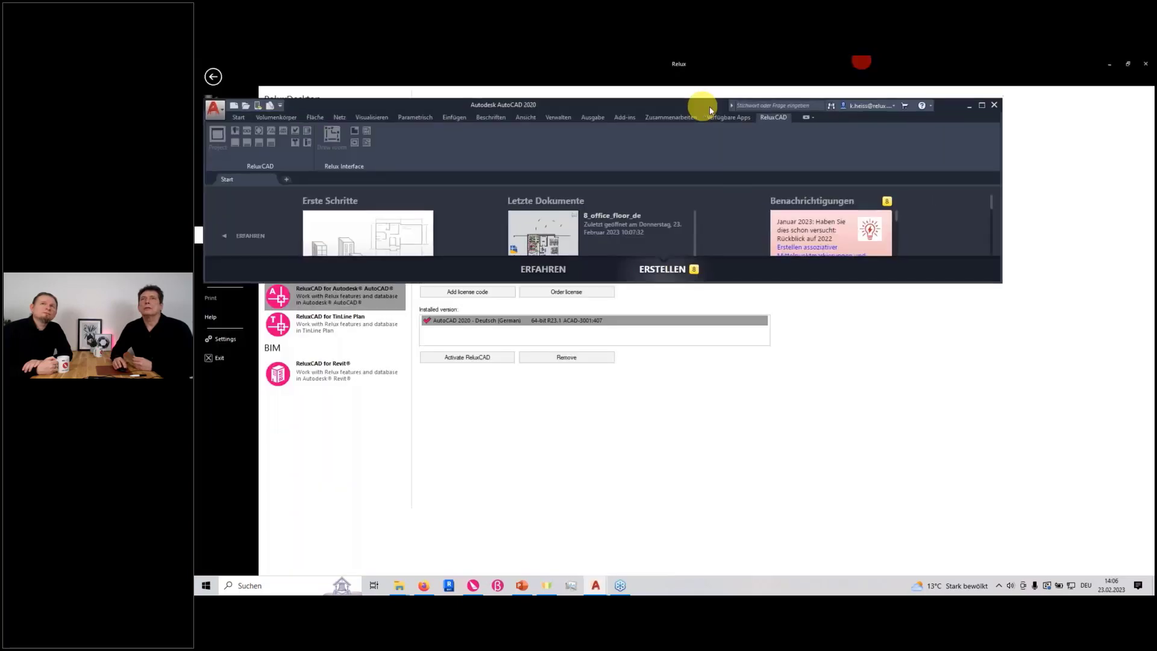
left_click(993, 107)
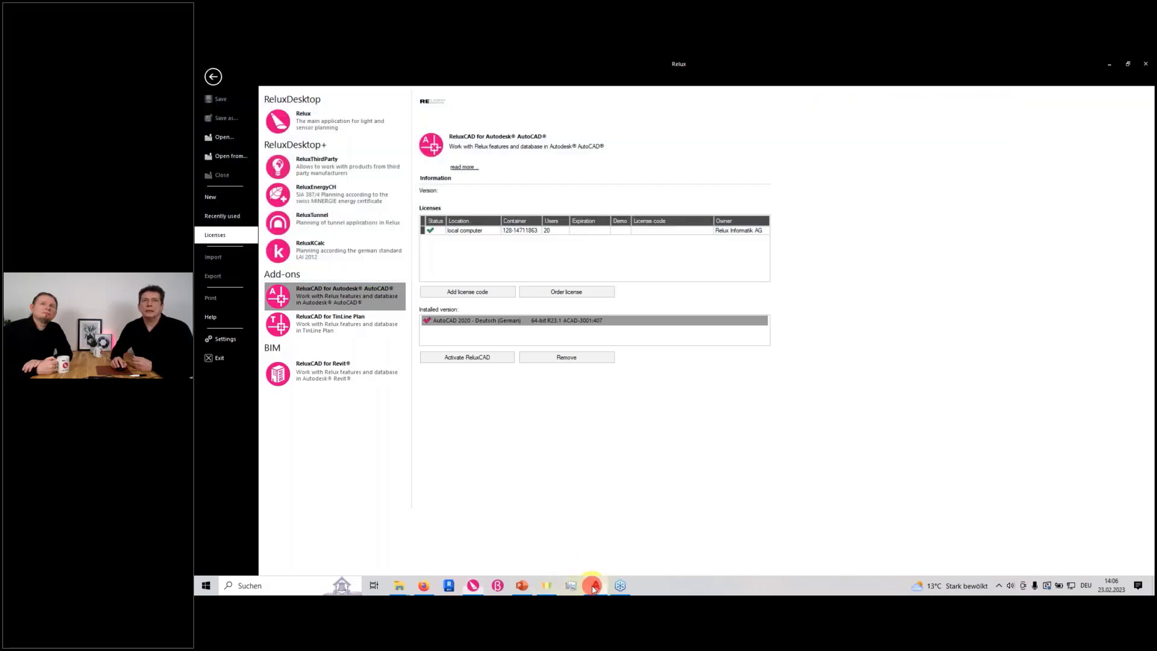
Switch to the AutoCAD window with 8_office_floor_en.dwg and examine the overall layout of the office floor plan
left_click(592, 586)
scroll(667, 400, "down", 5)
scroll(672, 412, "up", 3)
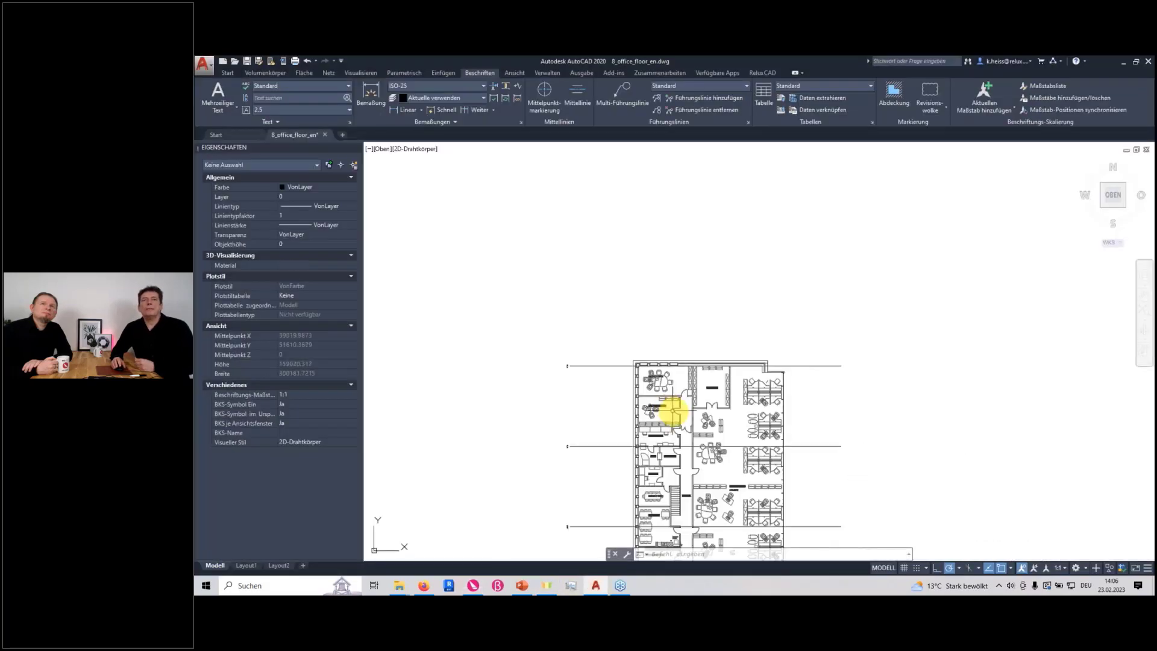
scroll(669, 409, "up", 3)
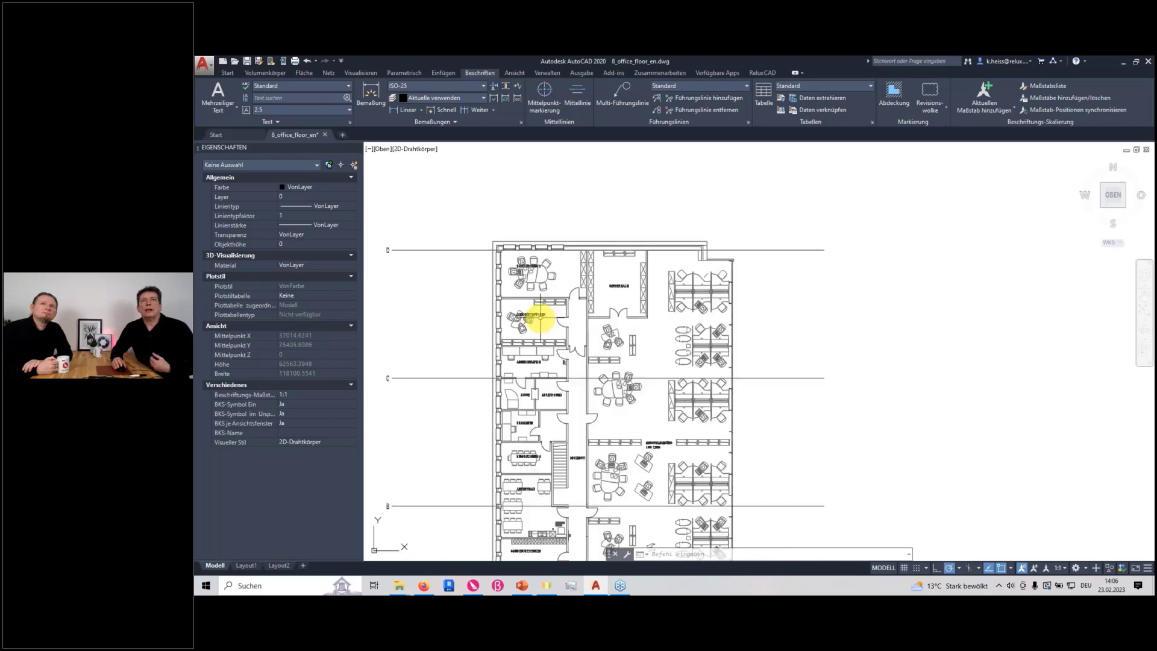
scroll(530, 315, "up", 4)
scroll(521, 313, "down", 4)
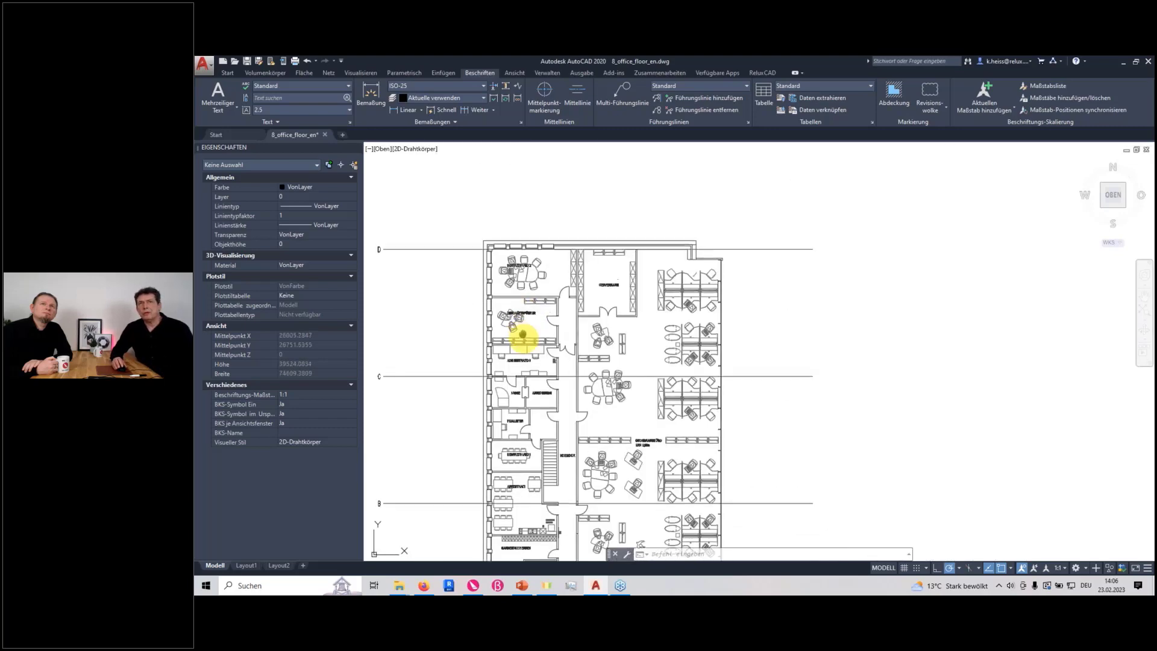
middle_click_drag(523, 333, 525, 339)
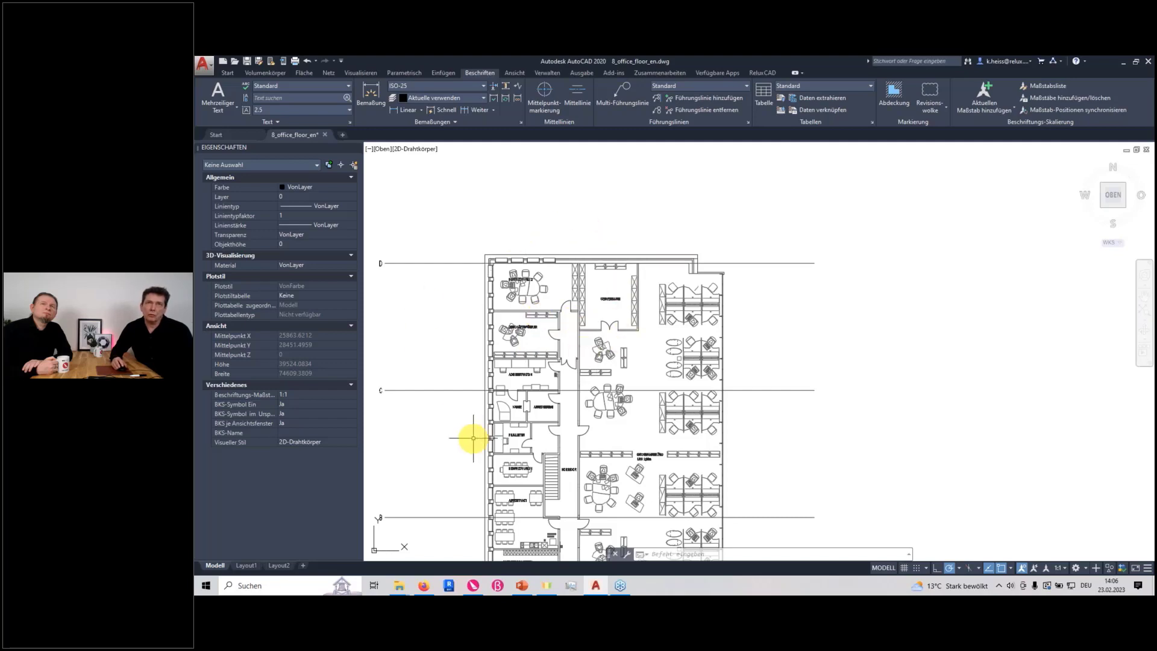
View the floor plan from the south-west isometric direction to check for 3D content and return to the top view
left_click(1003, 92)
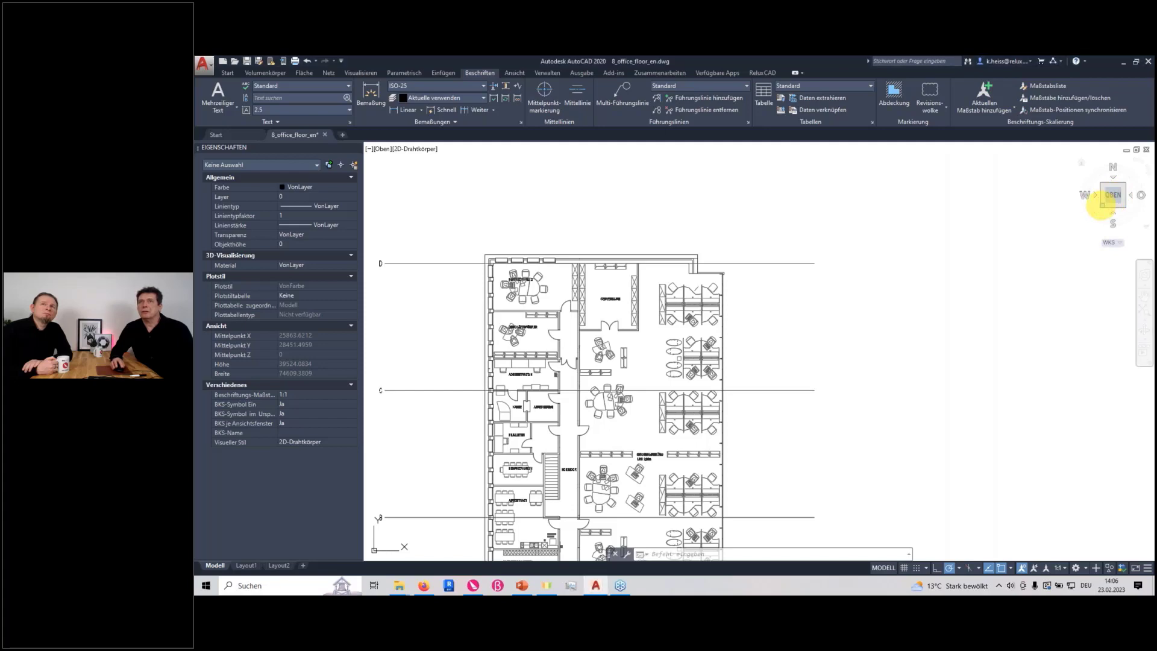
left_click(1101, 206)
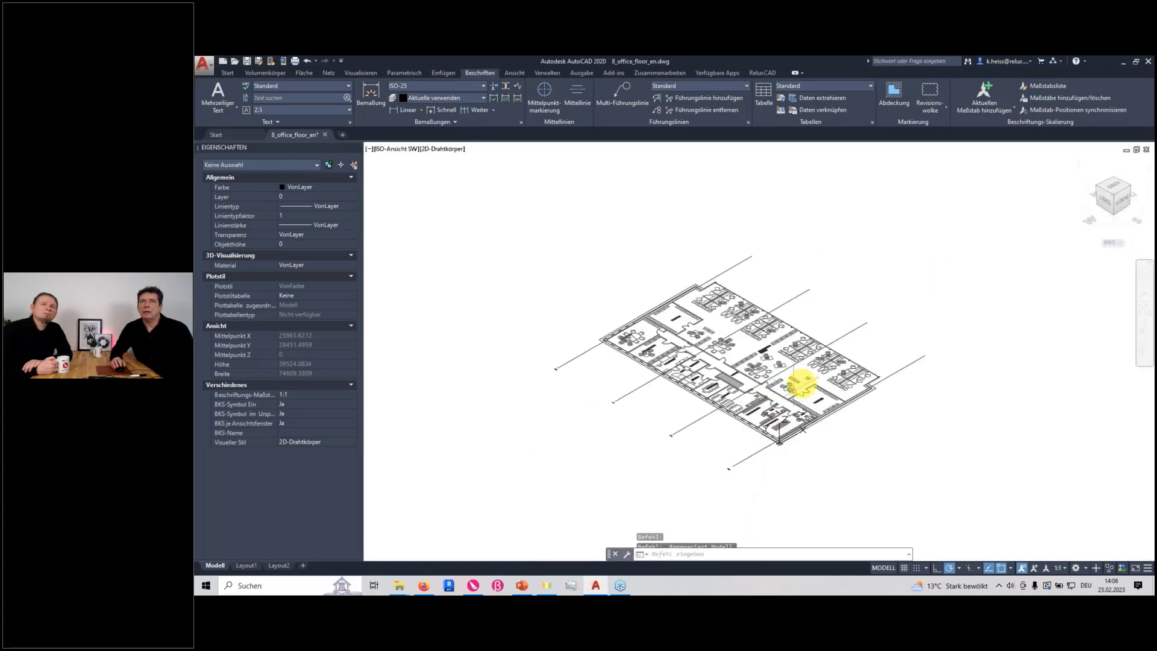
scroll(783, 394, "up", 6)
scroll(765, 404, "down", 10)
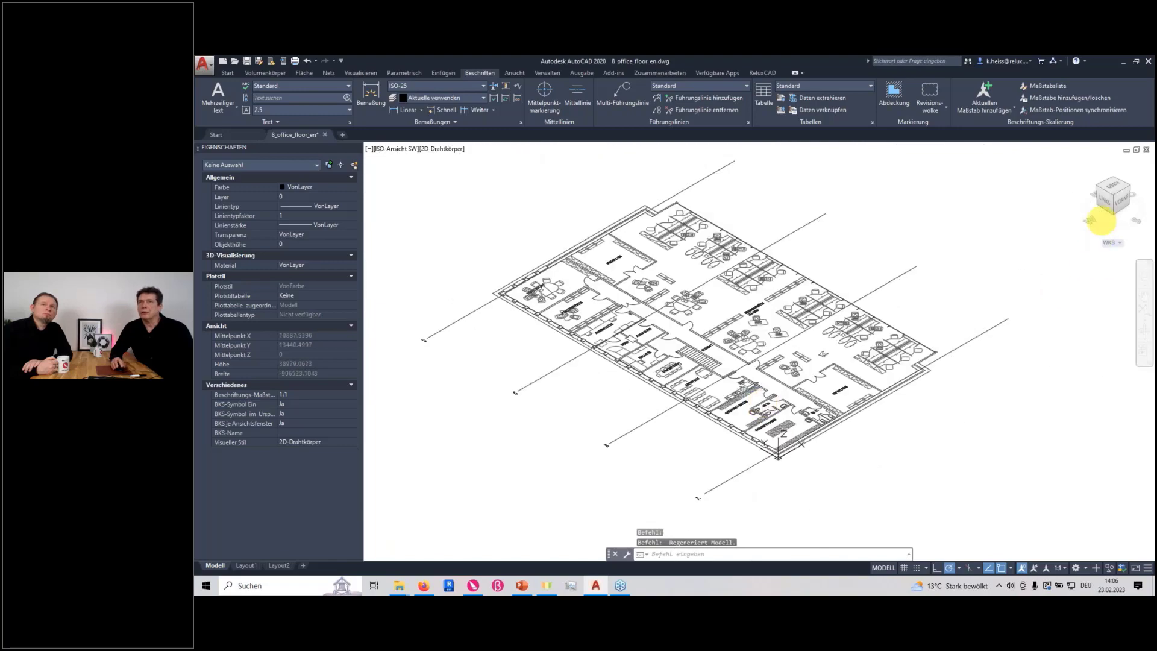
left_click(1111, 185)
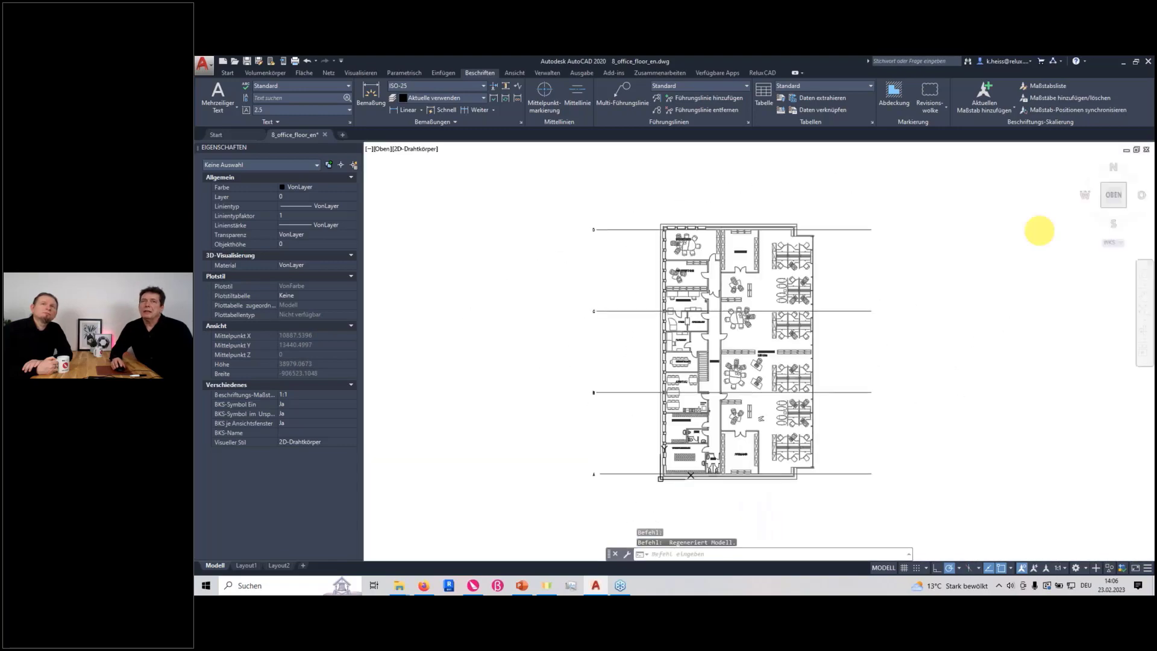
Examine the furniture and room labels of the upper rooms closely, around Besprechung 2 and Geschäftsführer
middle_click_drag(905, 265, 744, 284)
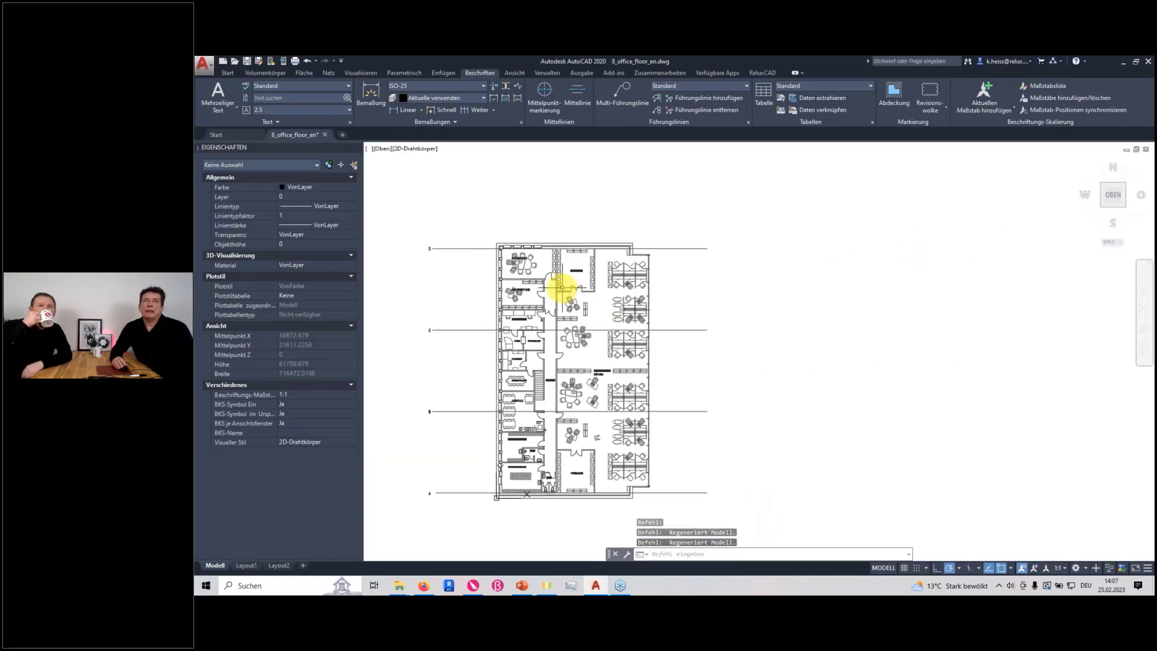
scroll(562, 288, "up", 4)
middle_click_drag(496, 265, 673, 370)
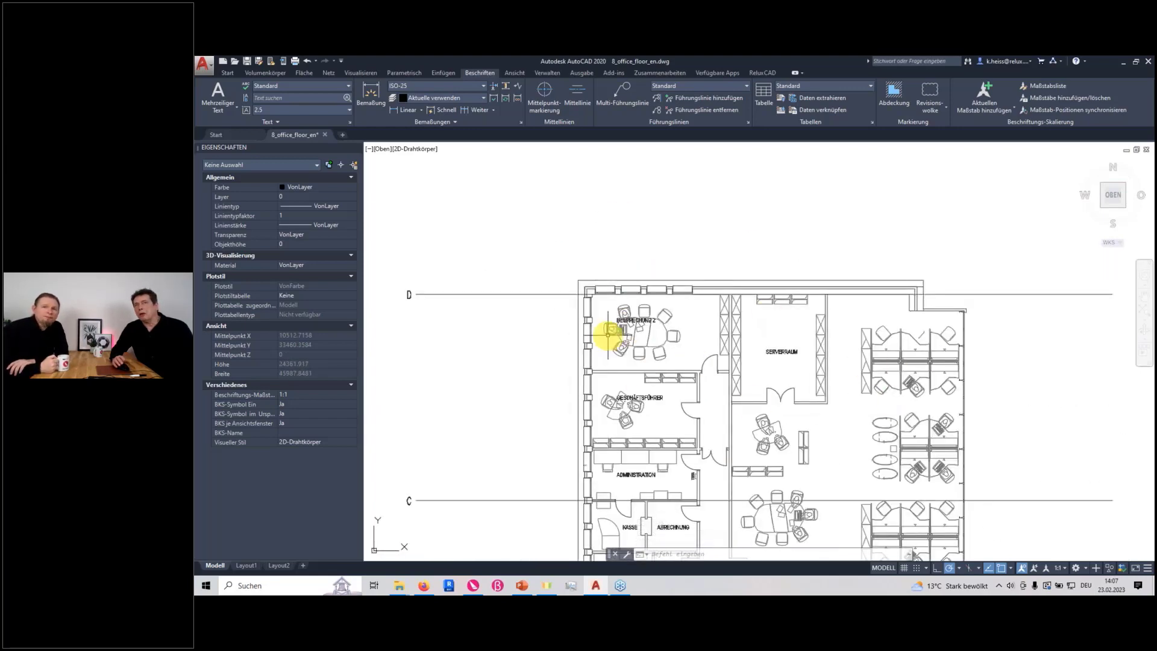
mouse_move(608, 333)
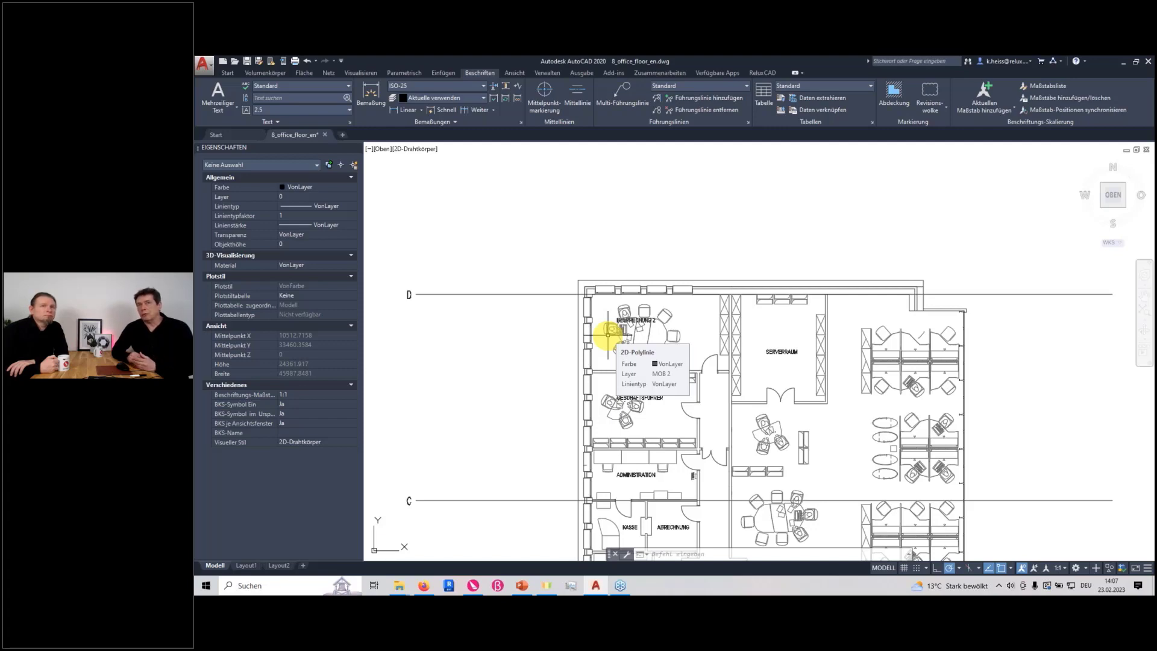
scroll(666, 344, "up", 6)
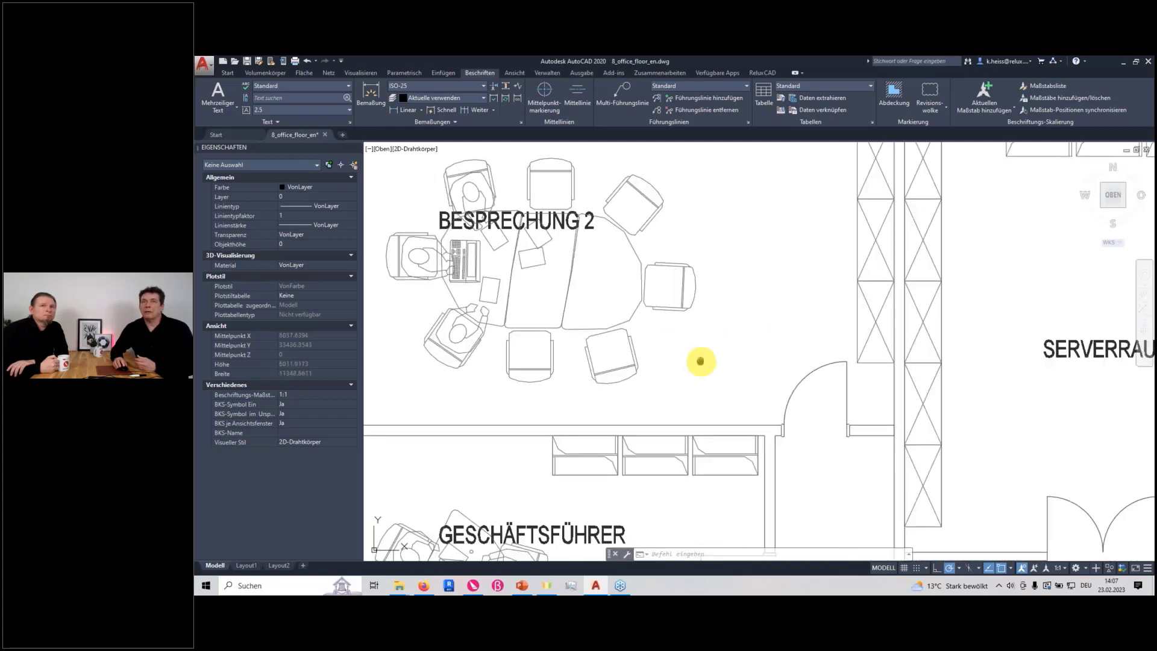
scroll(567, 335, "down", 6)
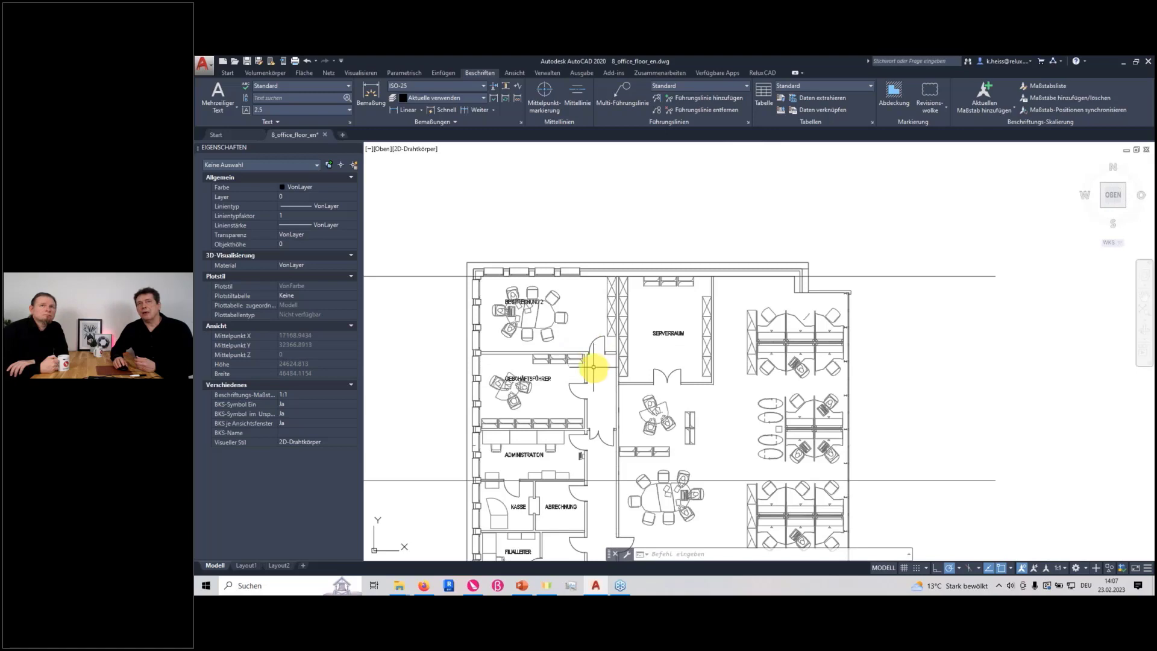
Inspect the properties of the Besprechung 2 door arc and of the wall line above Geschäftsführer, leaving nothing selected
scroll(587, 360, "up", 3)
left_click(597, 331)
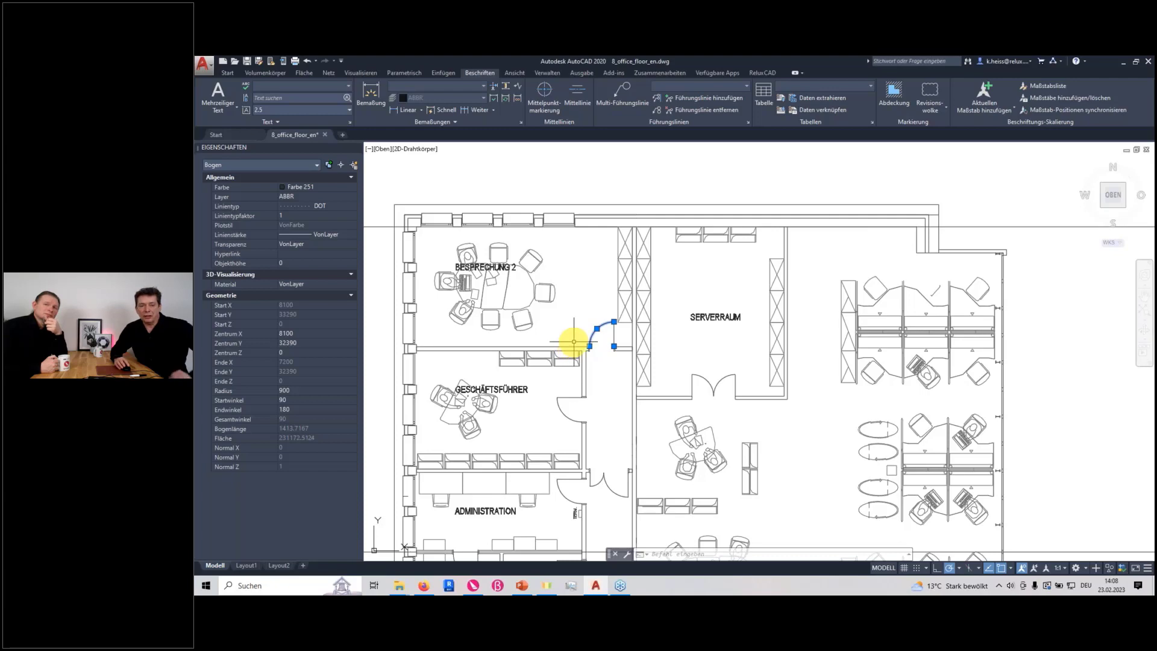
key("Escape")
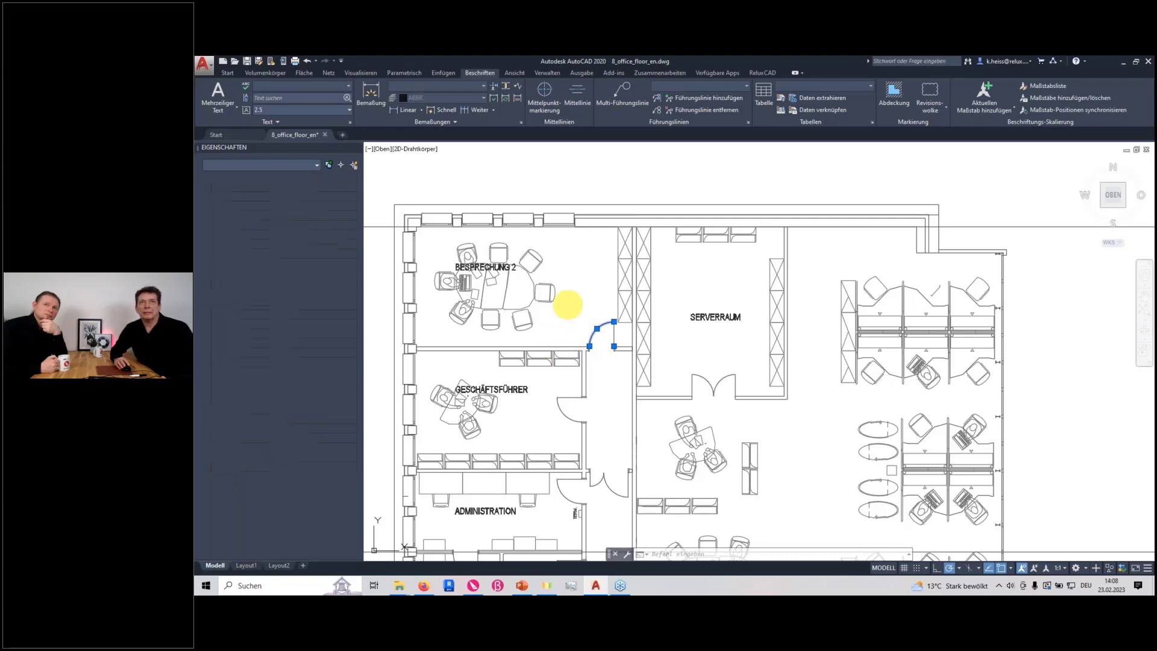
left_click(564, 302)
key("Escape")
left_click(549, 346)
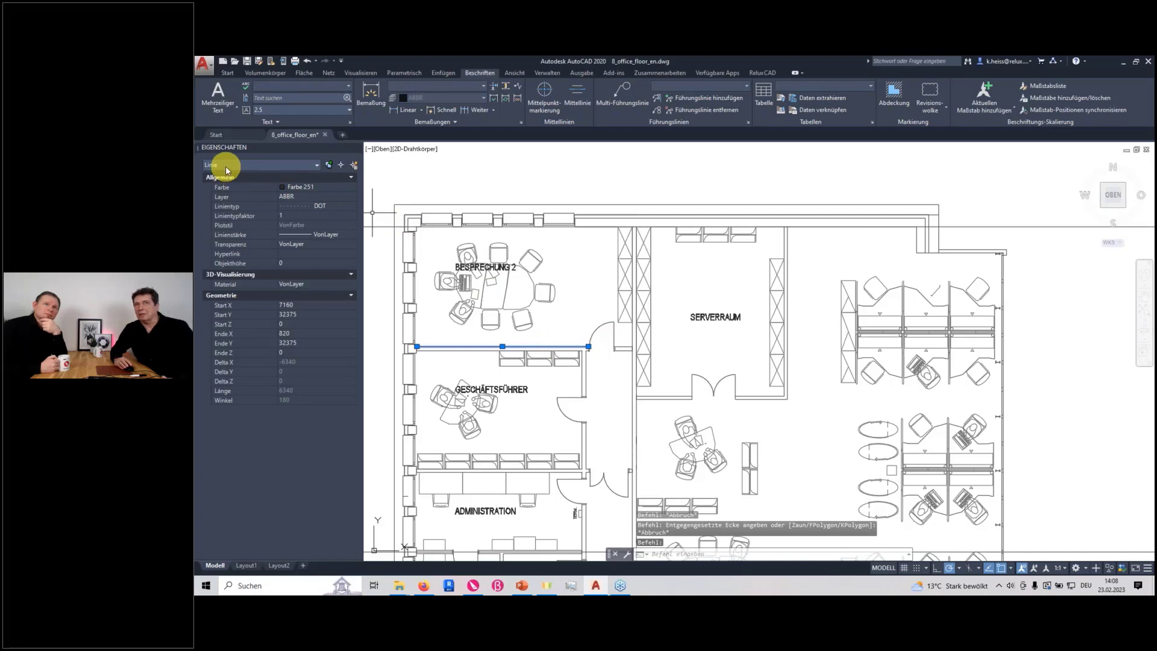
key("Escape")
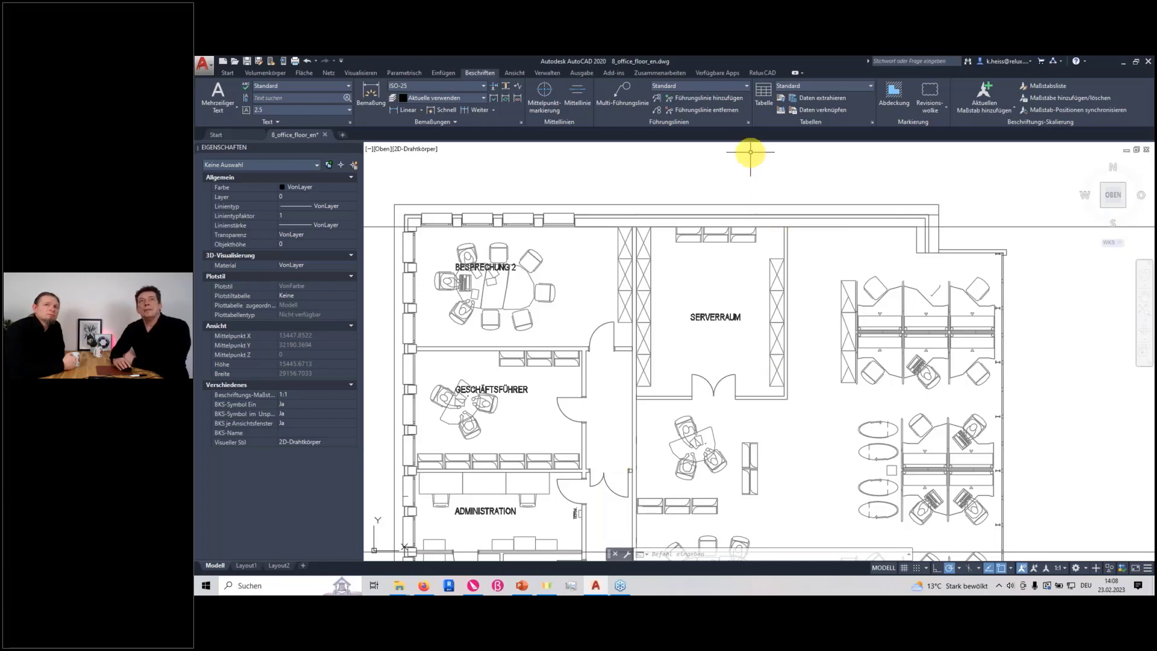
Check the drawing's units-per-meter scaling in the ReluxCAD project settings and close the dialog
left_click(763, 73)
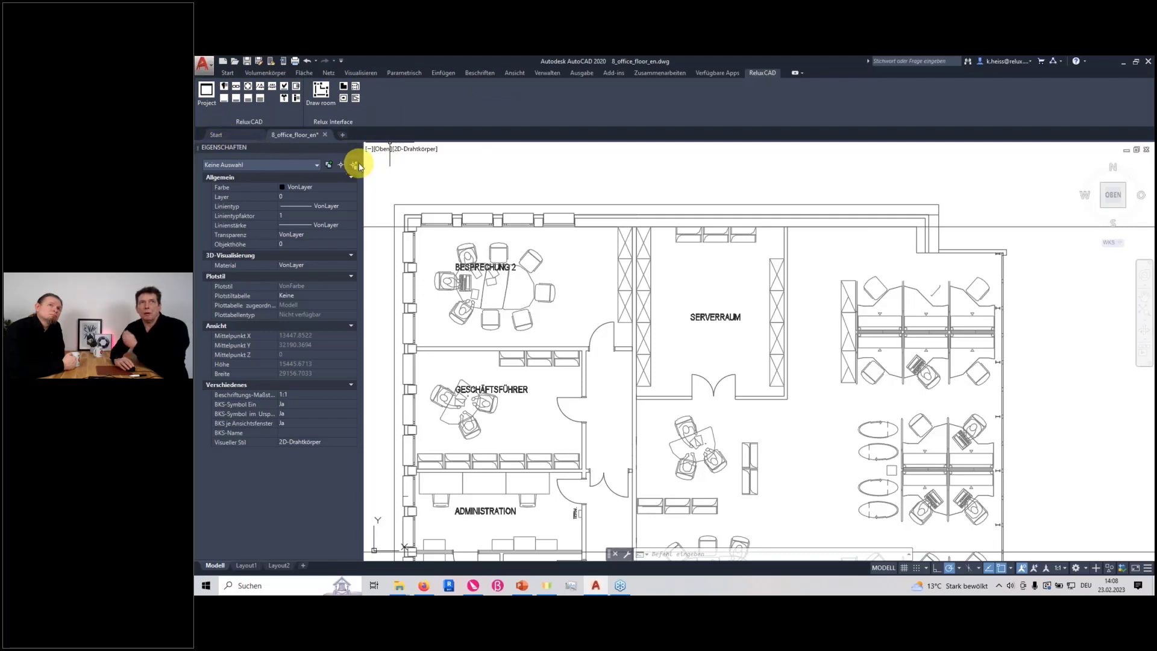
left_click(207, 90)
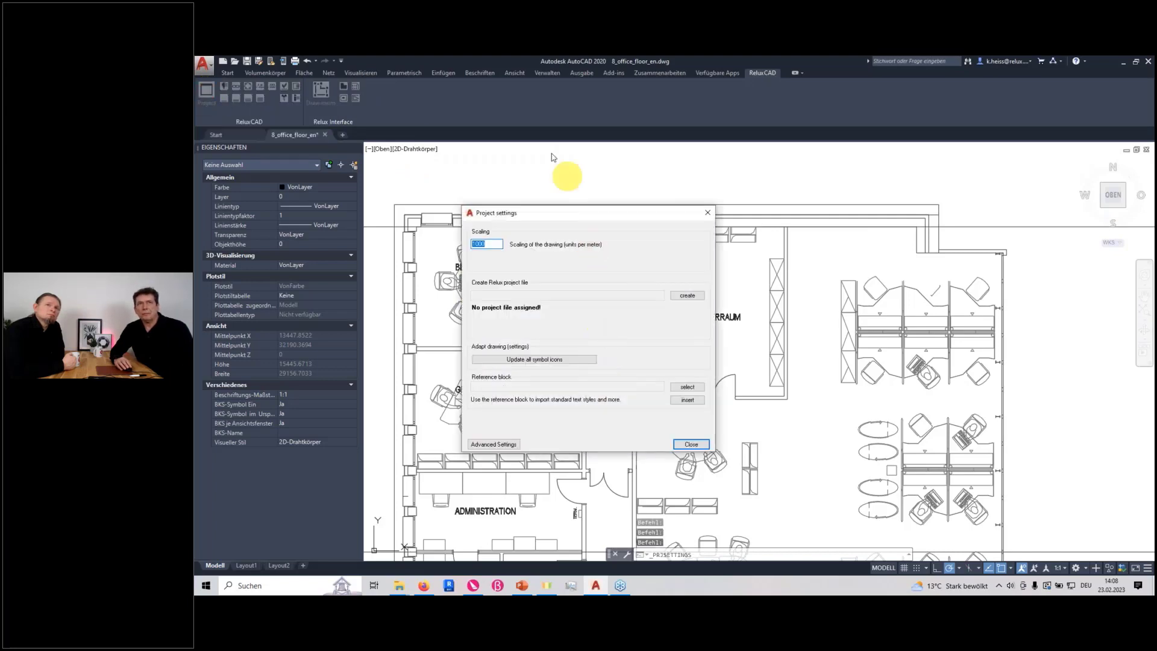
left_click_drag(554, 218, 748, 239)
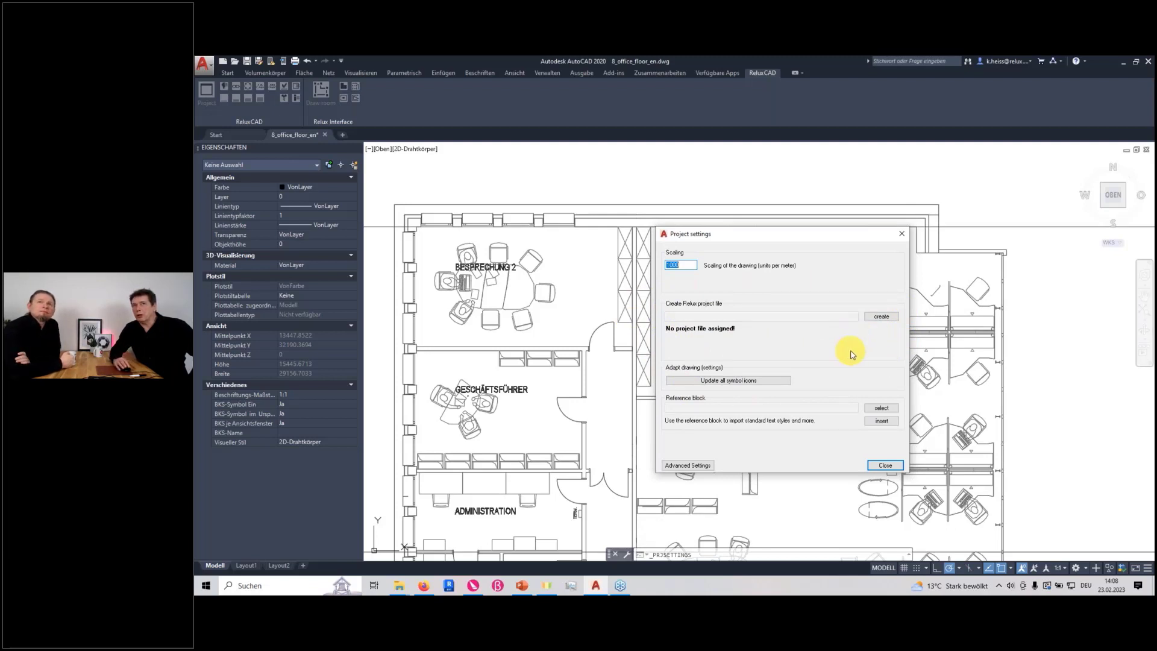
left_click(691, 265)
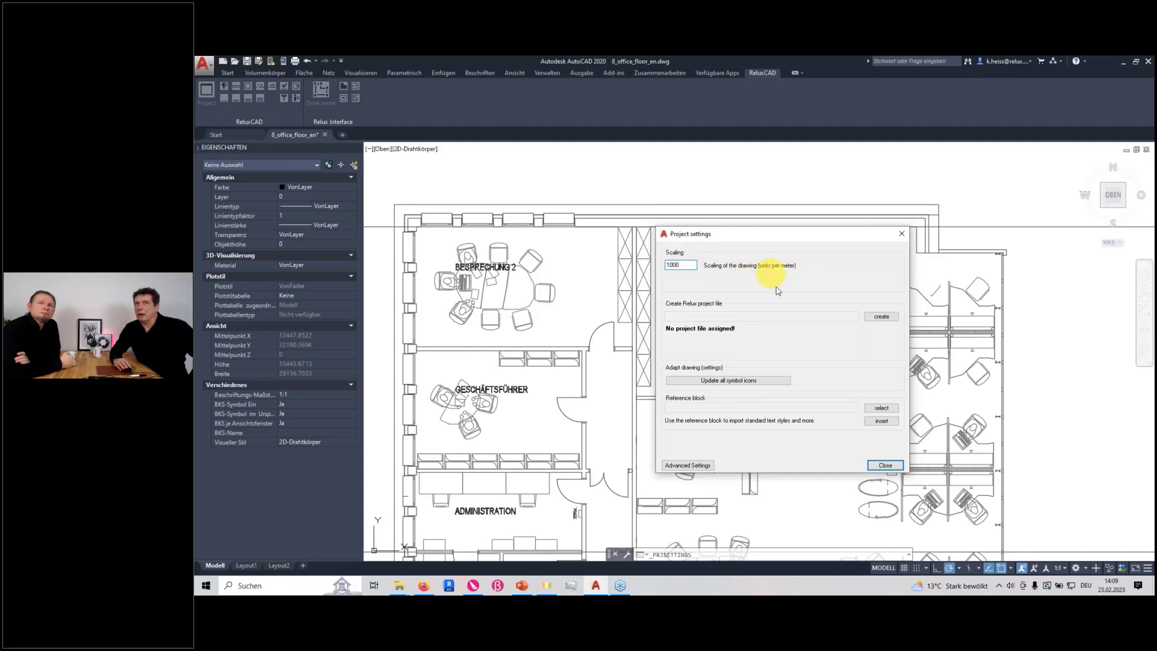
left_click(885, 466)
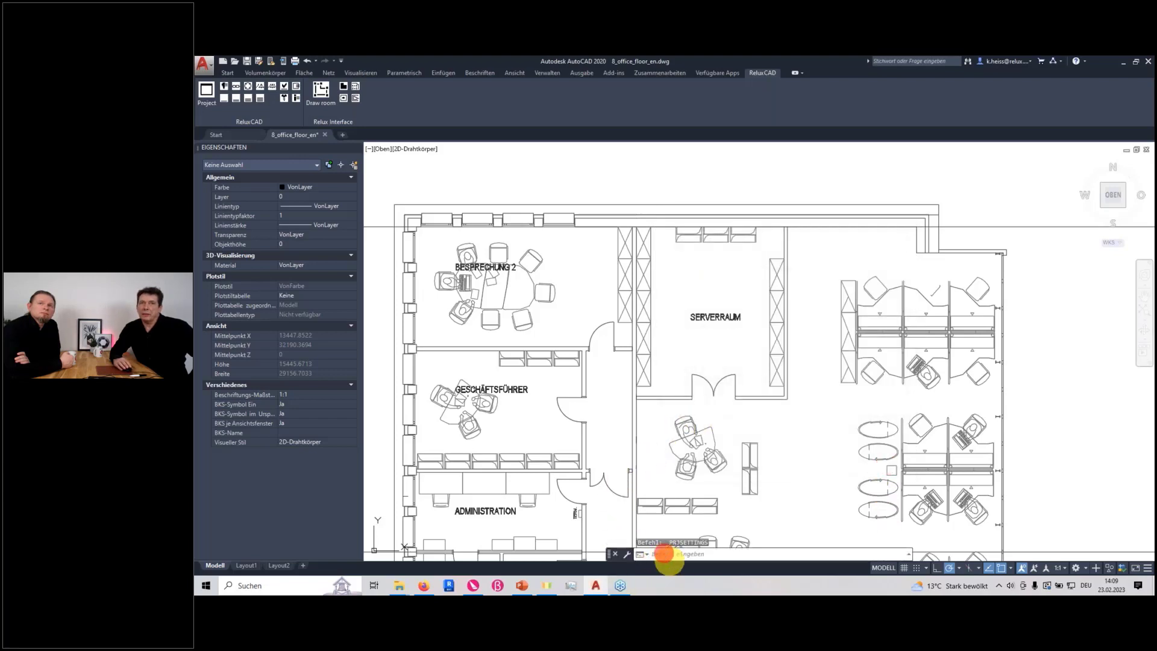
Measure the width of the Besprechung 2 door opening with the DIST command
type("_d")
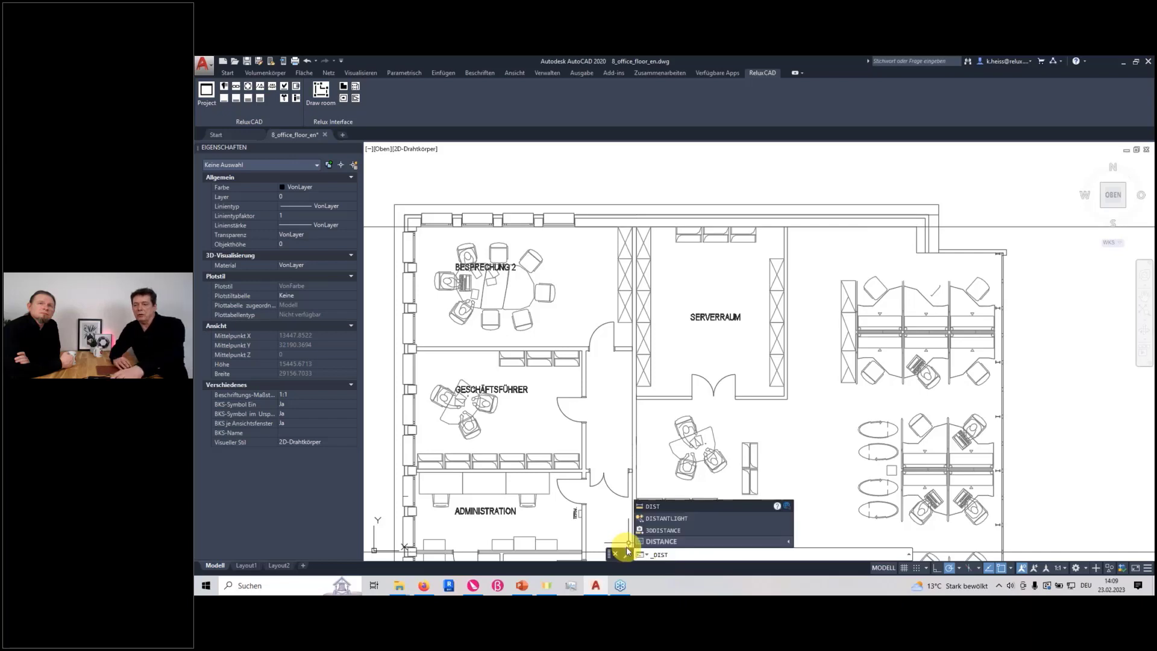
key("Return")
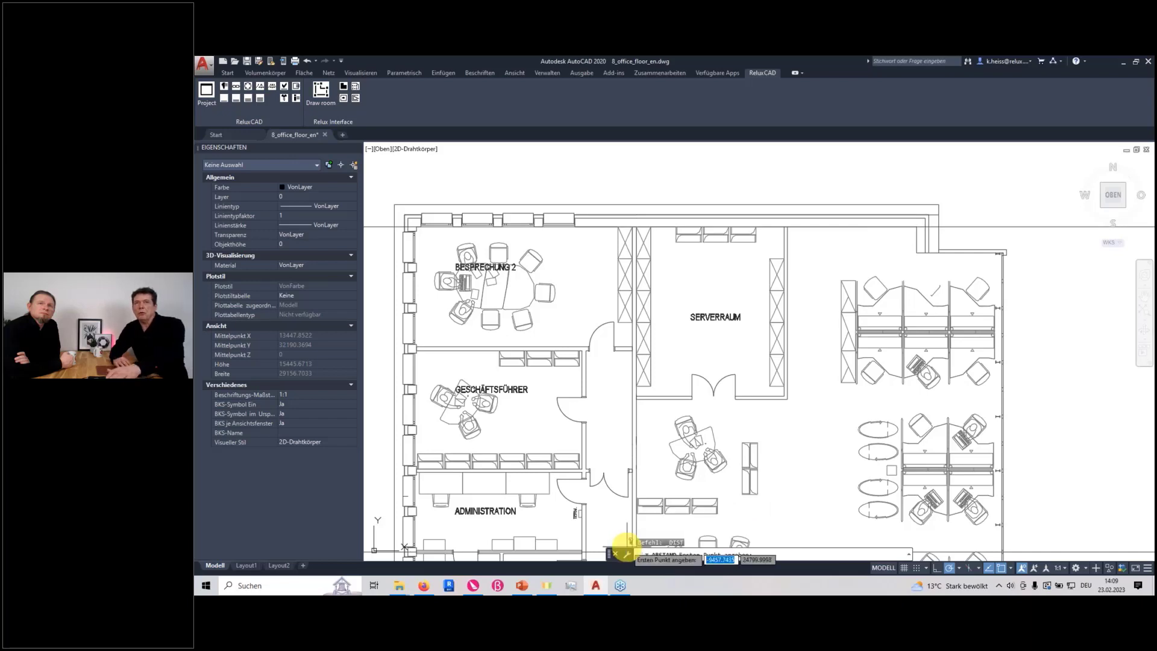
scroll(593, 345, "up", 5)
left_click(585, 352)
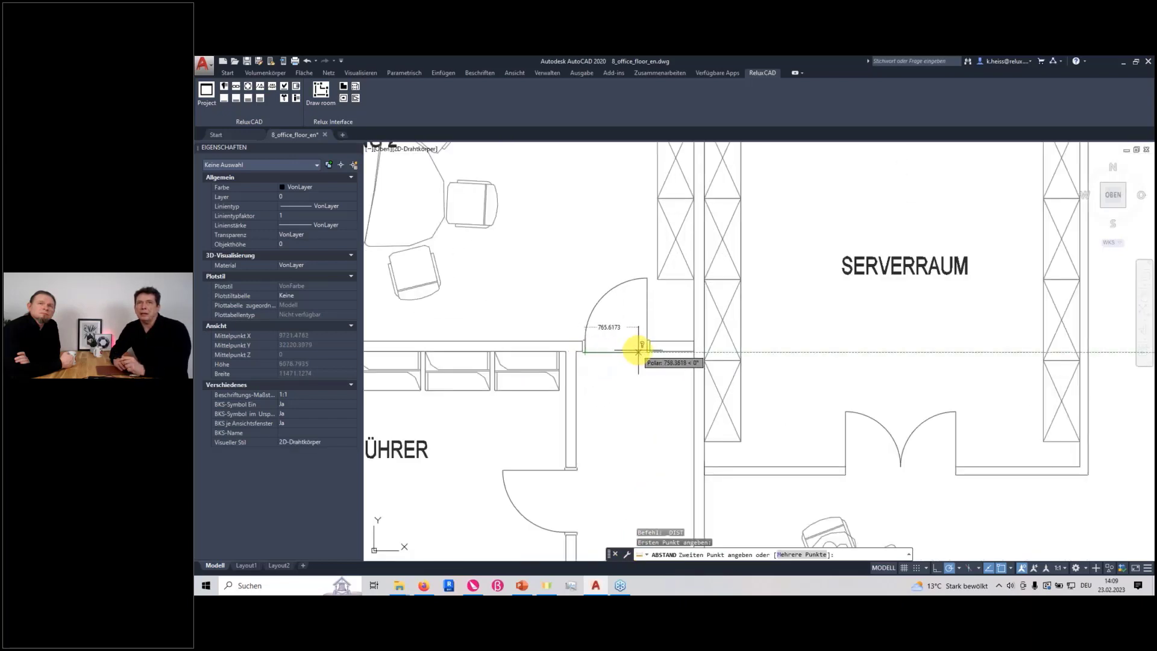
left_click(647, 351)
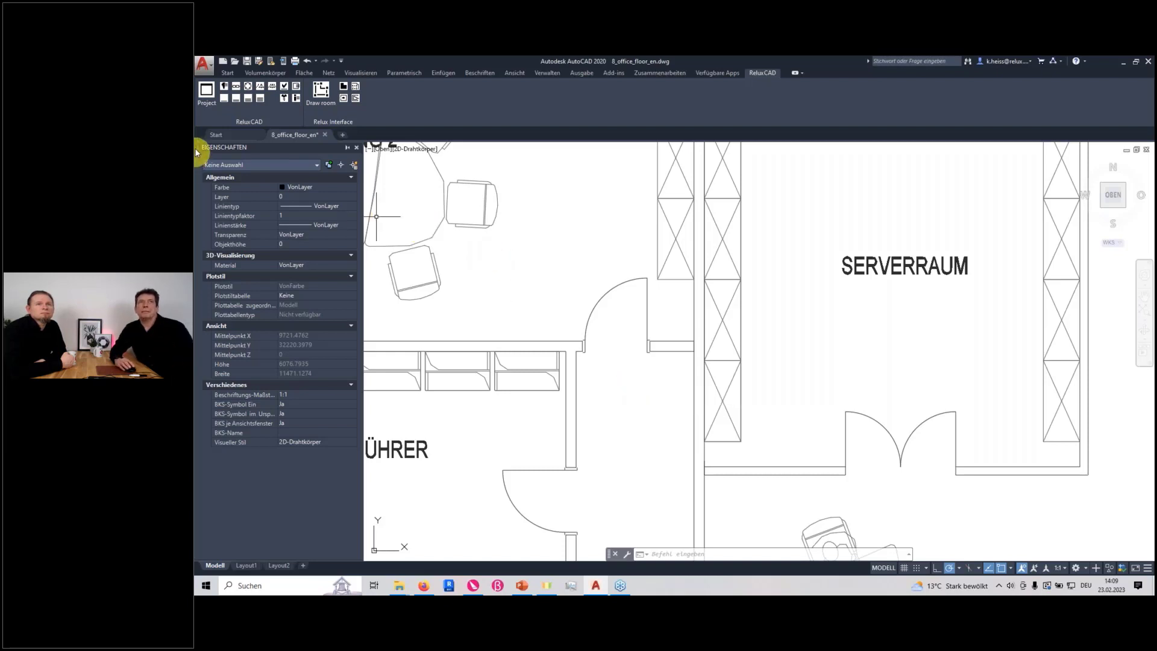
Create the Relux project file 8_office_floor_en.rdf in the ReluxCAD folder from the project settings and close the settings
left_click(206, 91)
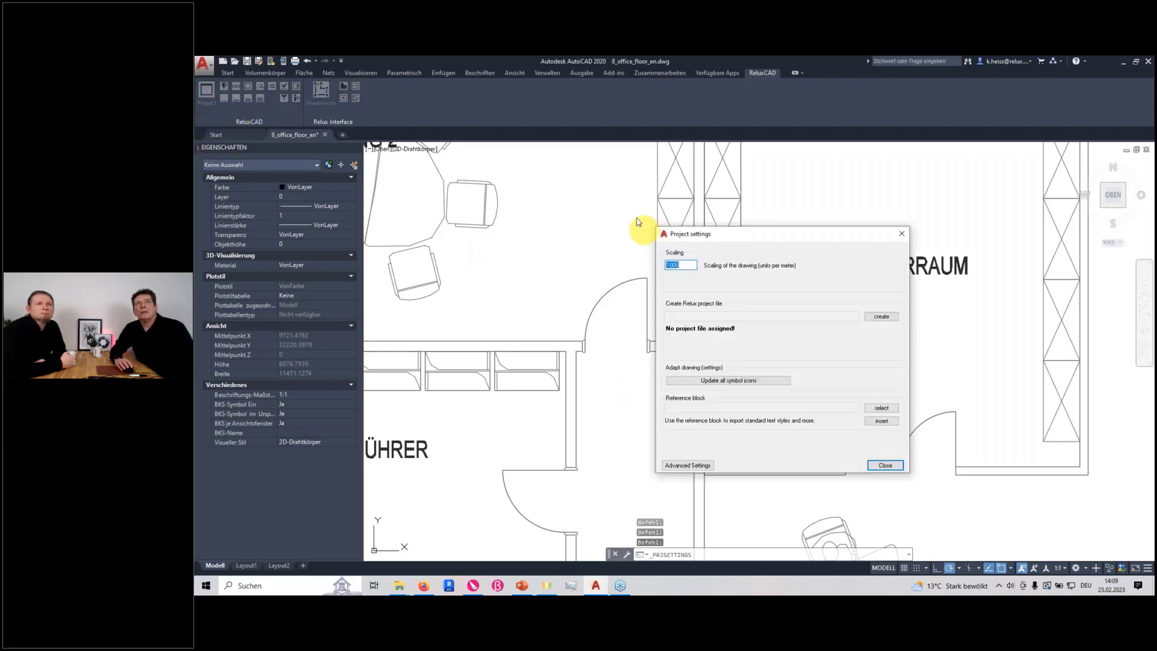
left_click_drag(731, 240, 596, 246)
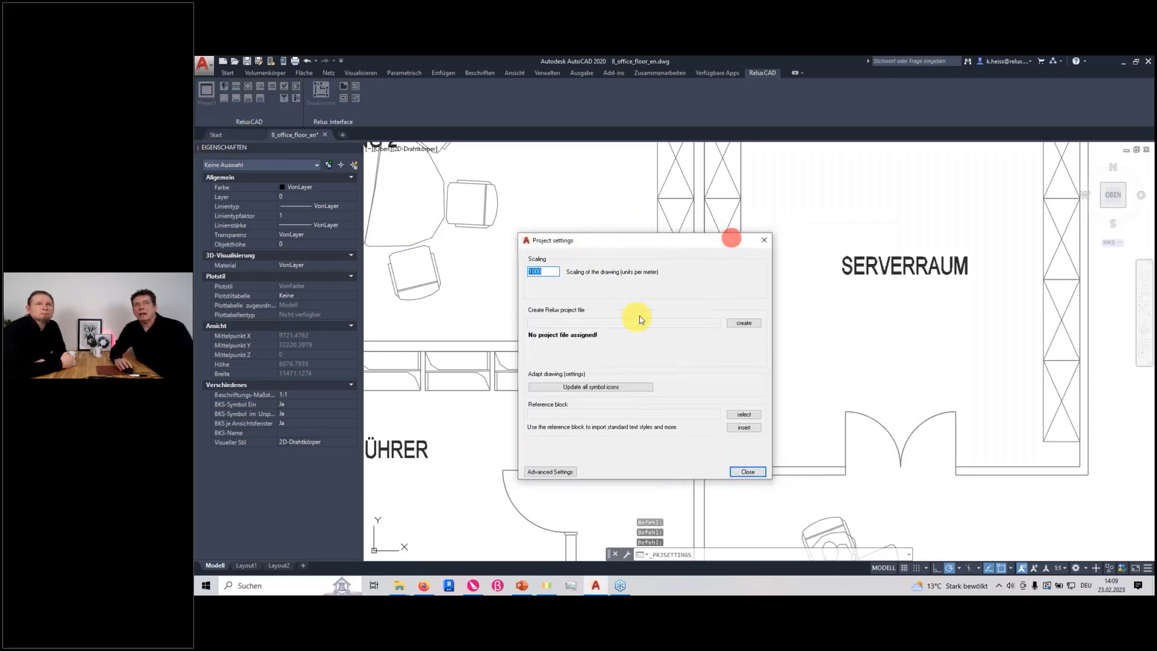
left_click(744, 323)
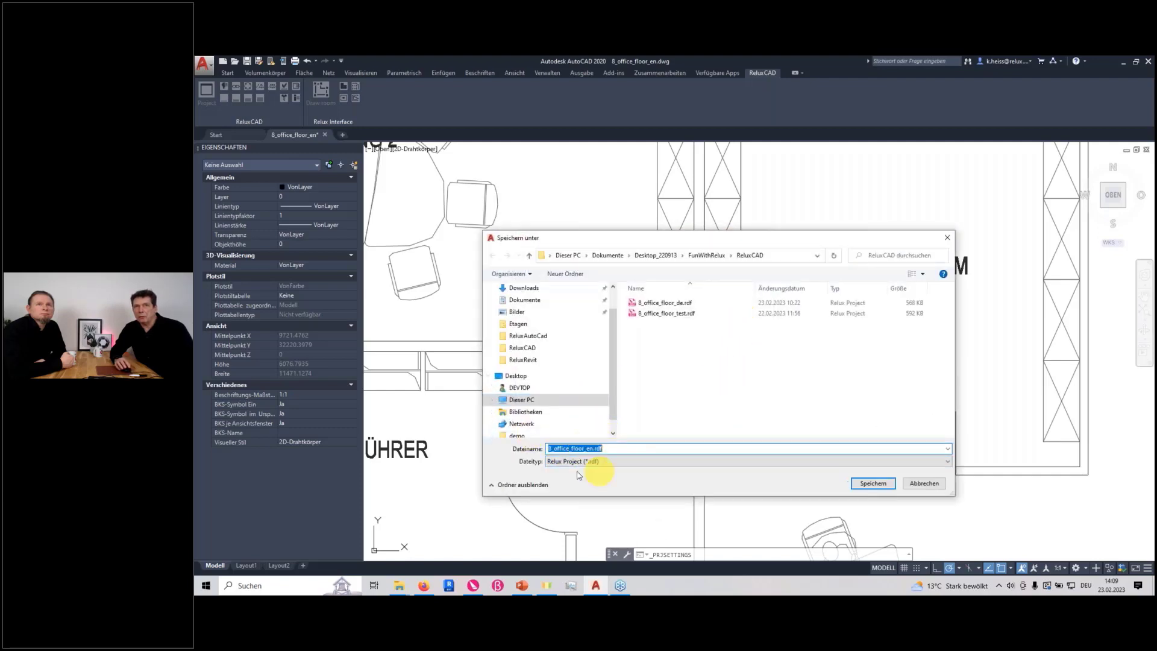
left_click(867, 485)
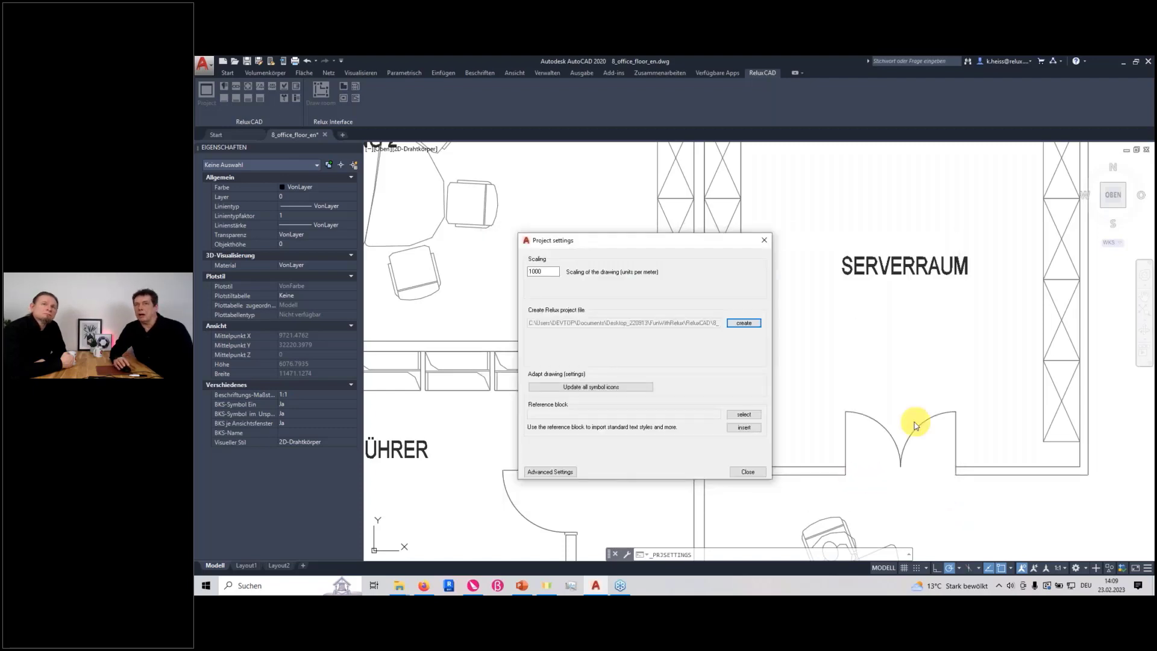
left_click(750, 472)
Start a room outline with Draw room along Besprechung 2's lower wall, from the window-side inner corner to the inner corner beyond the door
scroll(530, 369, "down", 6)
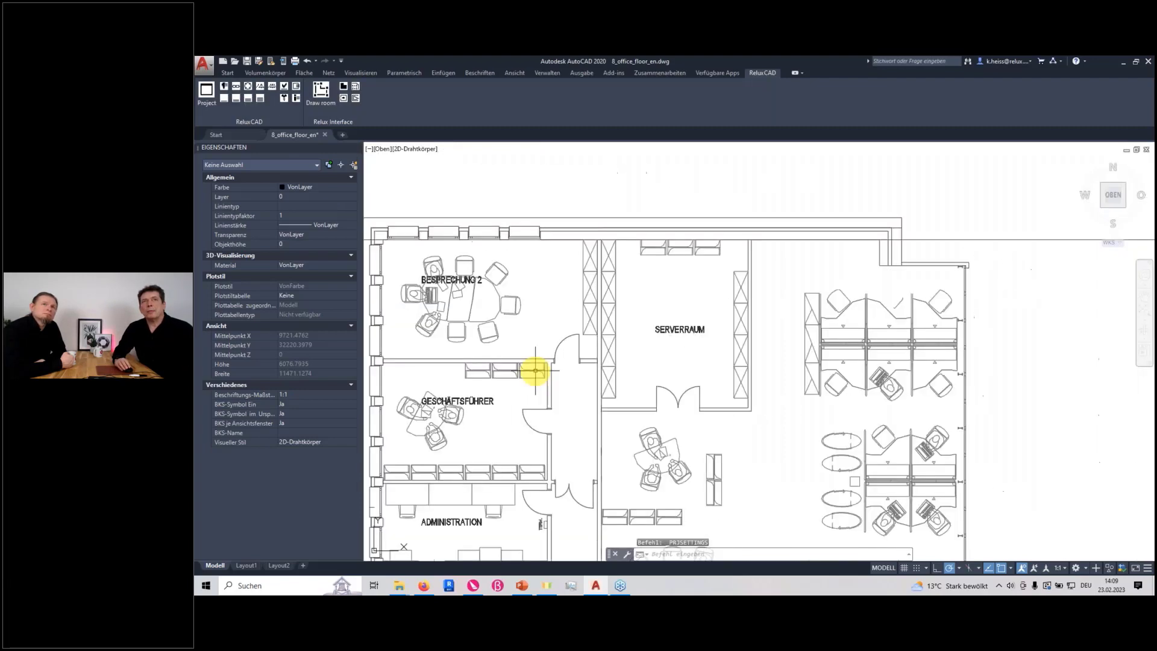
left_click(321, 89)
scroll(835, 443, "up", 4)
middle_click_drag(654, 412, 793, 423)
left_click(523, 382)
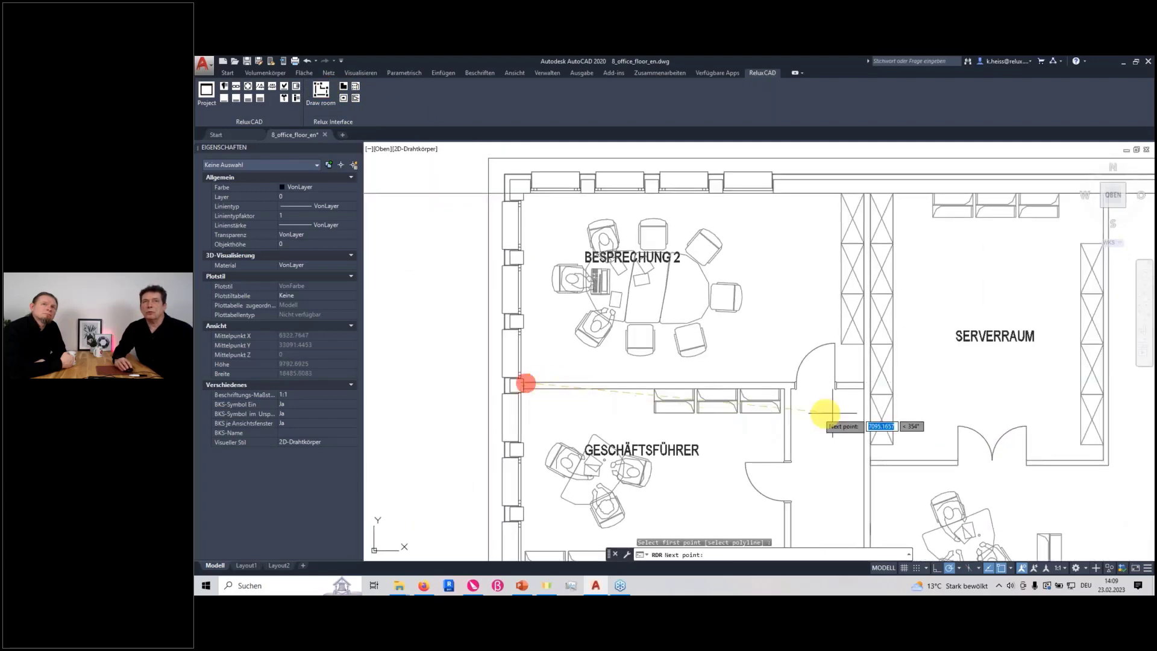
scroll(862, 395, "up", 3)
left_click(868, 362)
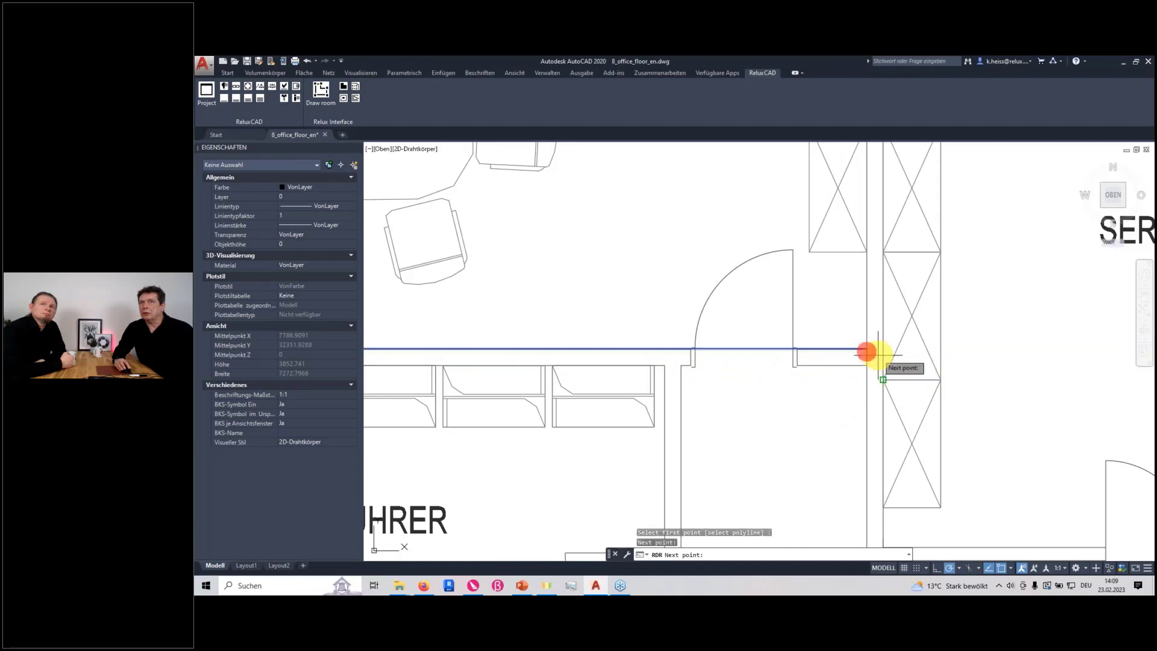
Continue the outline through the two upper inner corners of Besprechung 2 and close it
scroll(870, 356, "down", 6)
scroll(880, 270, "up", 6)
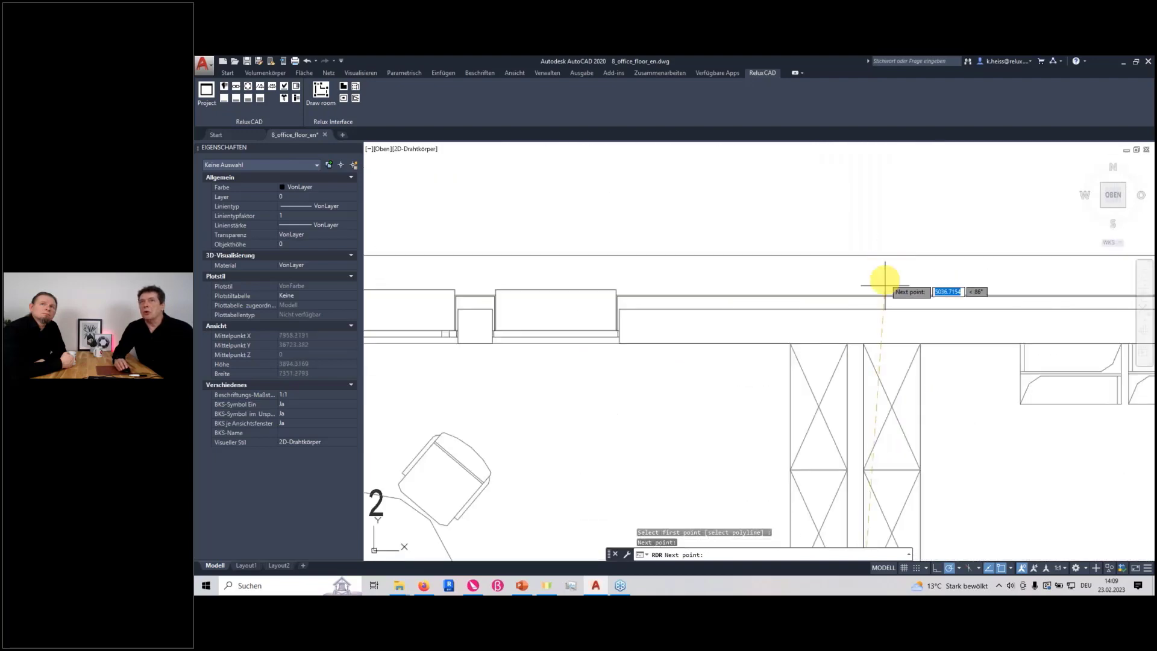
left_click(847, 343)
scroll(672, 354, "down", 8)
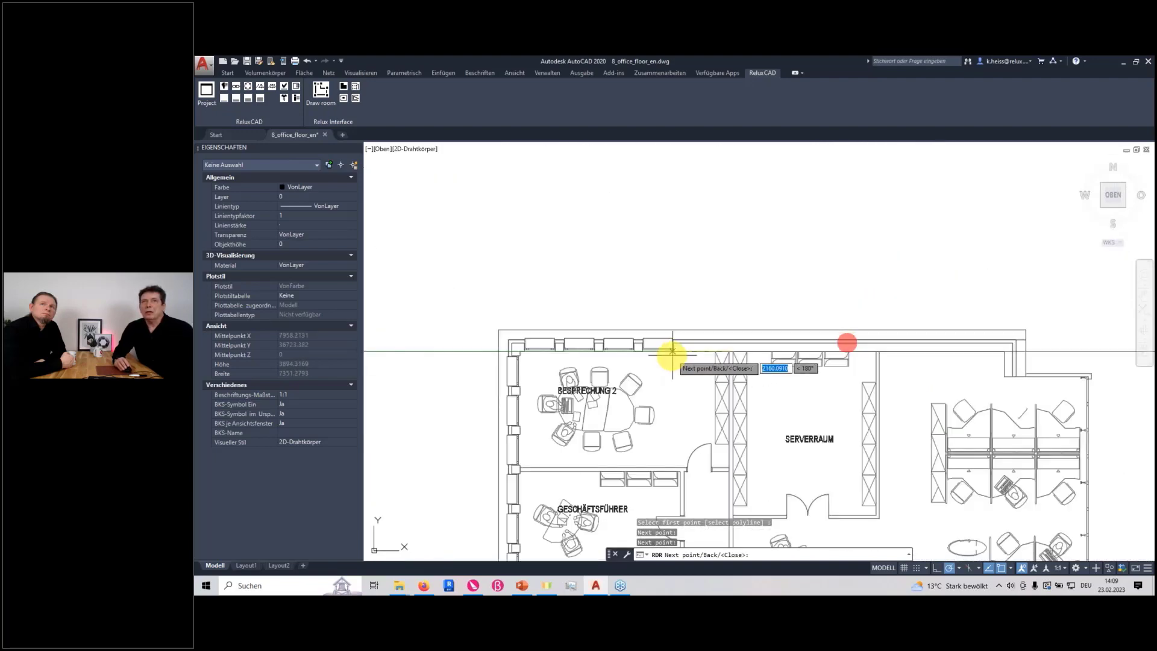
scroll(703, 362, "up", 3)
scroll(645, 357, "up", 3)
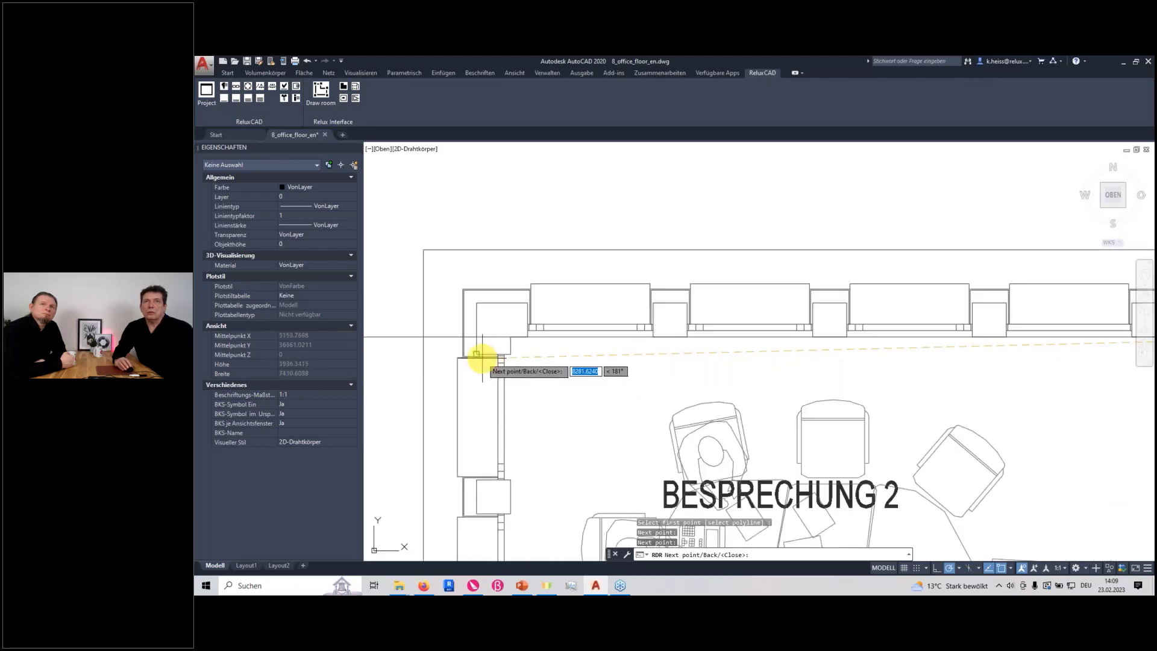
left_click(510, 340)
scroll(542, 400, "down", 8)
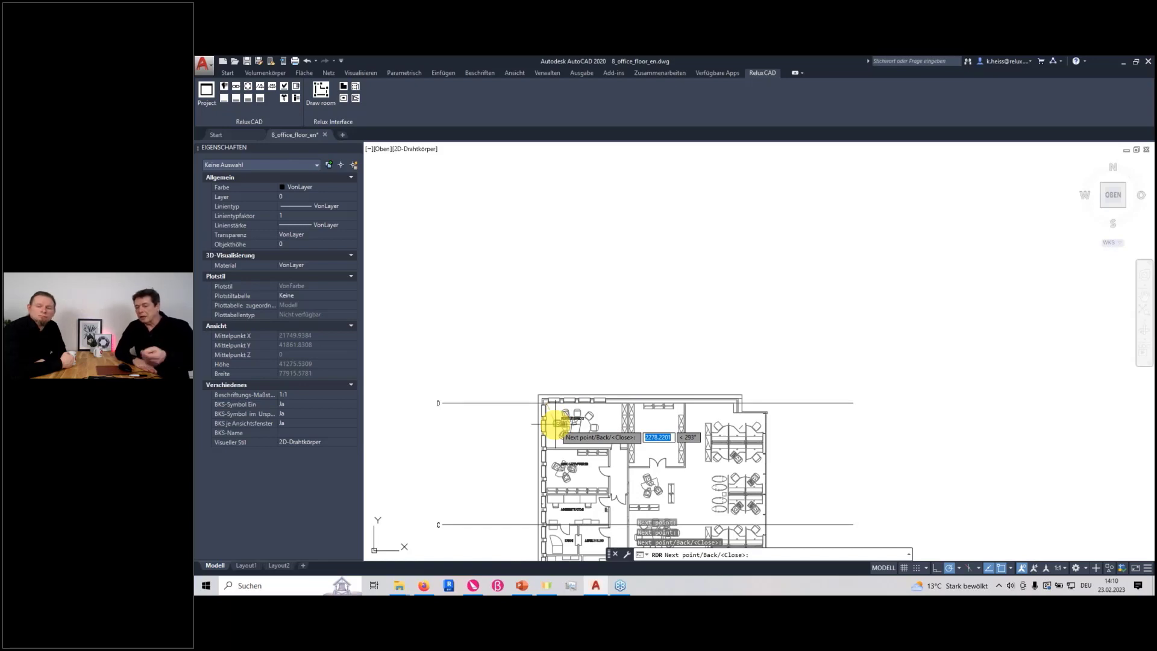
key("Return")
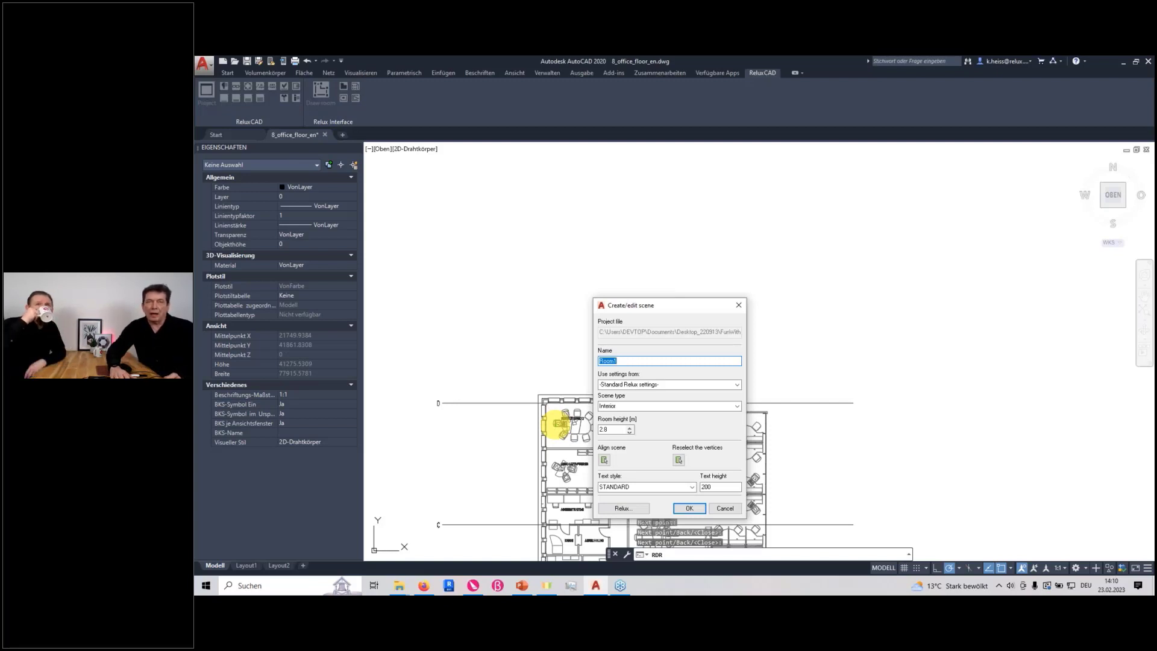
Name the scene Meeting1, keep the standard Relux settings and the Interior scene type, and create the room
type("Mee")
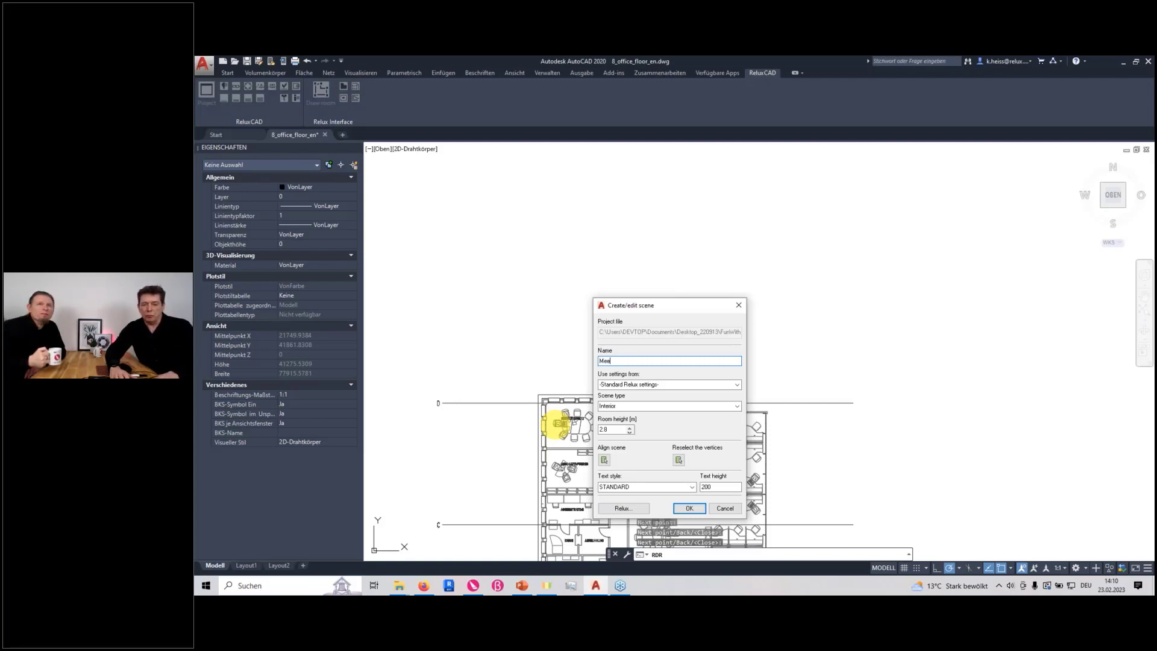
type("ting1")
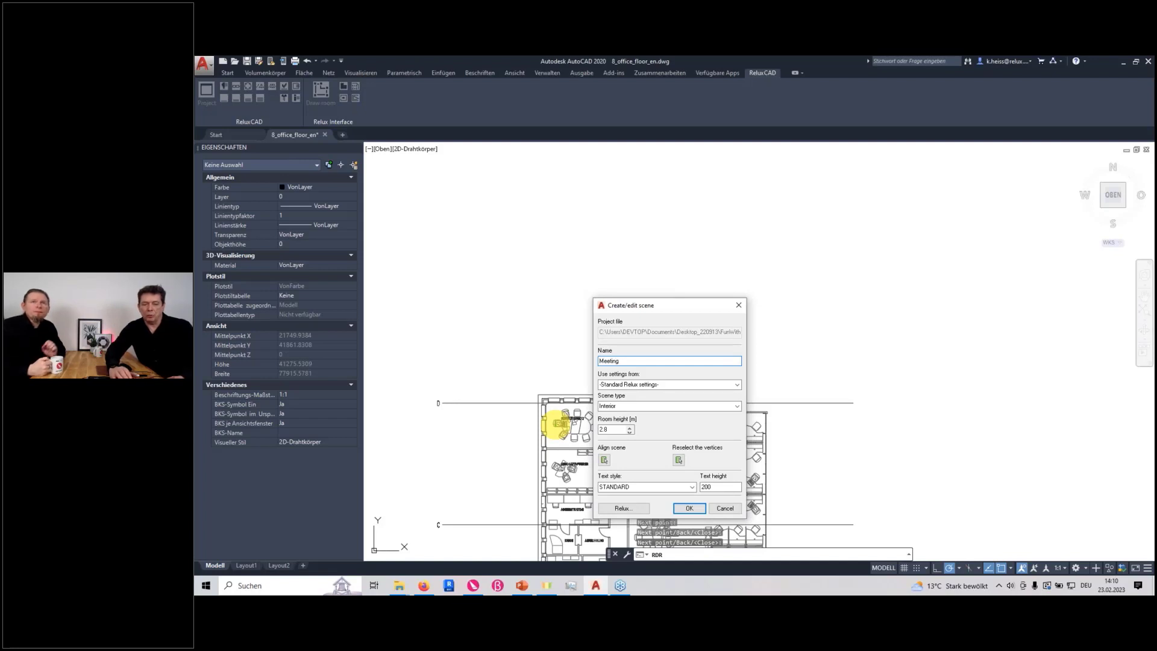
left_click(739, 386)
left_click(739, 386)
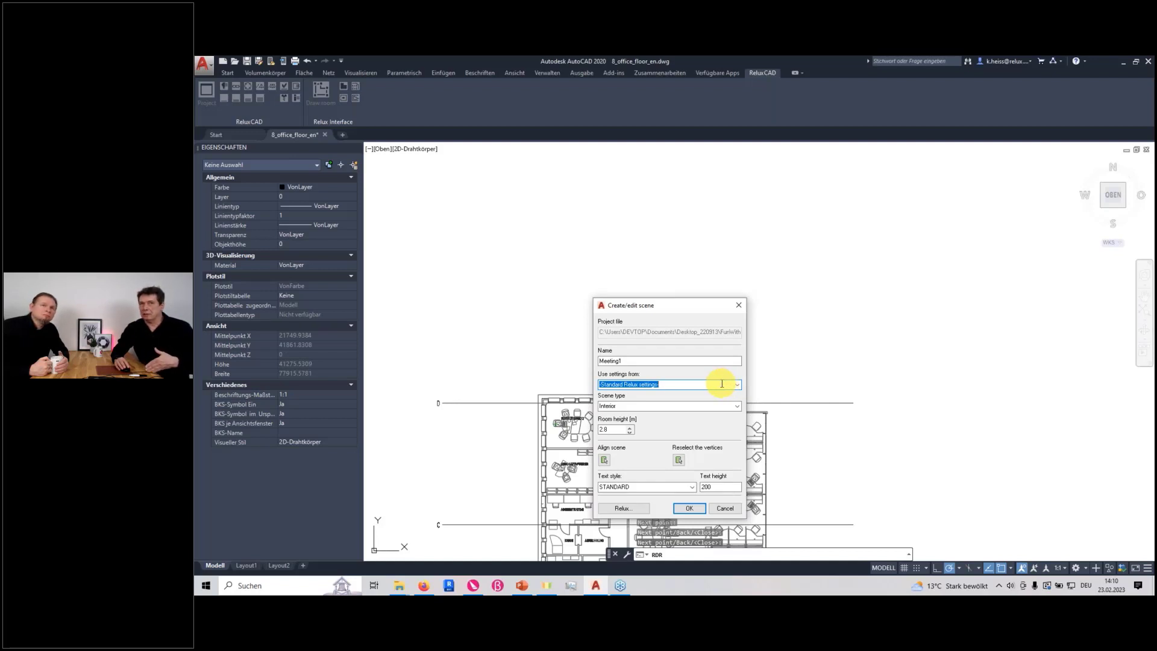
left_click(679, 405)
left_click(737, 407)
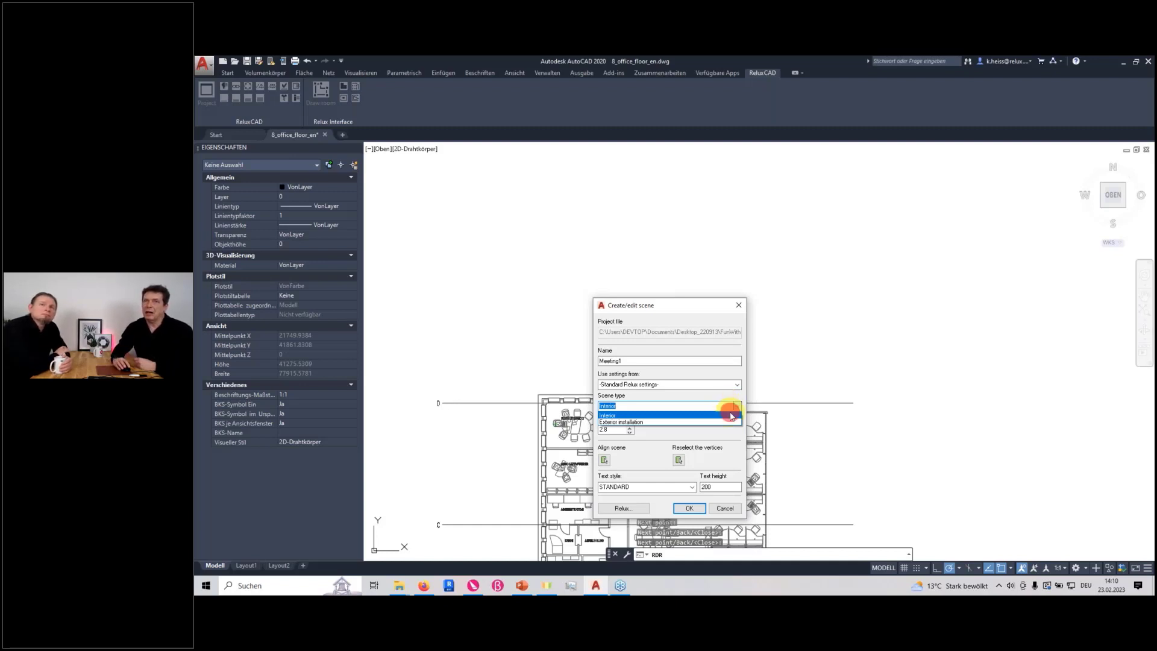
left_click(732, 416)
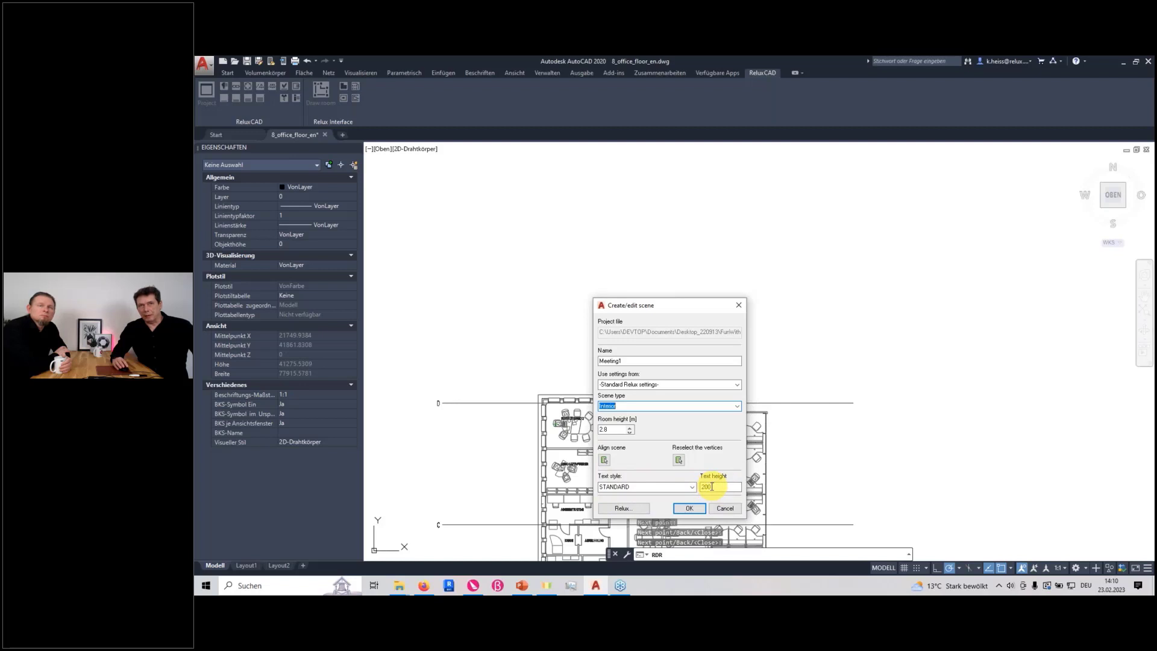
left_click(689, 508)
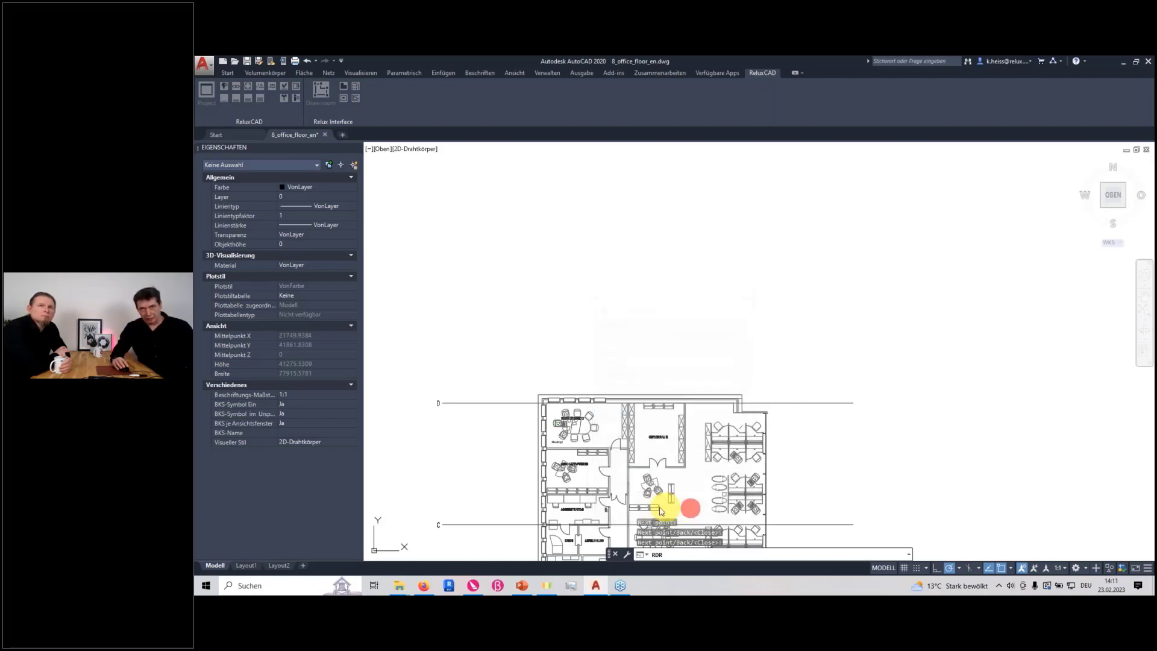
Inspect the Meeting1 room block's outline, label and properties, leaving nothing selected
scroll(596, 482, "up", 5)
scroll(703, 401, "down", 3)
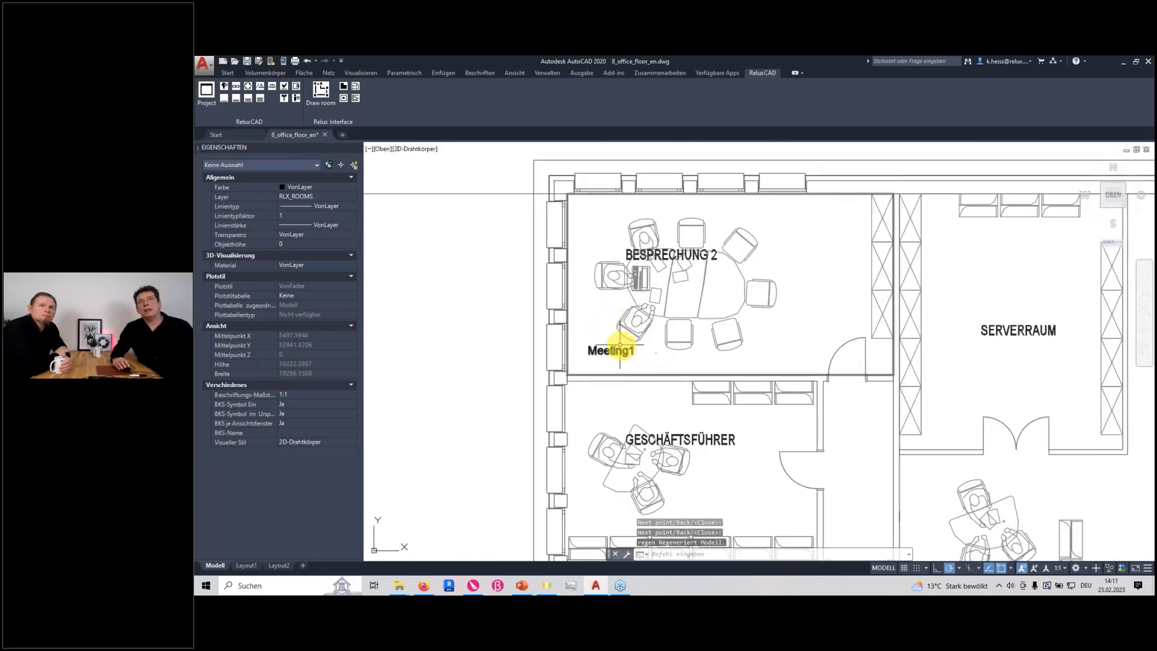
left_click(851, 376)
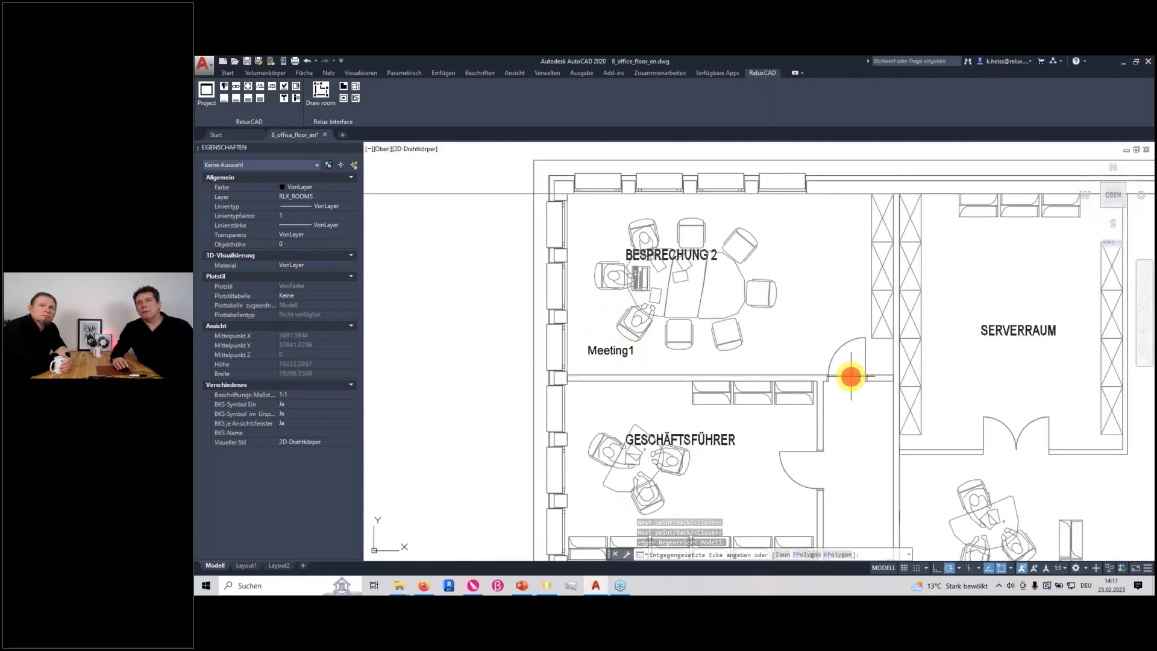
key("Escape")
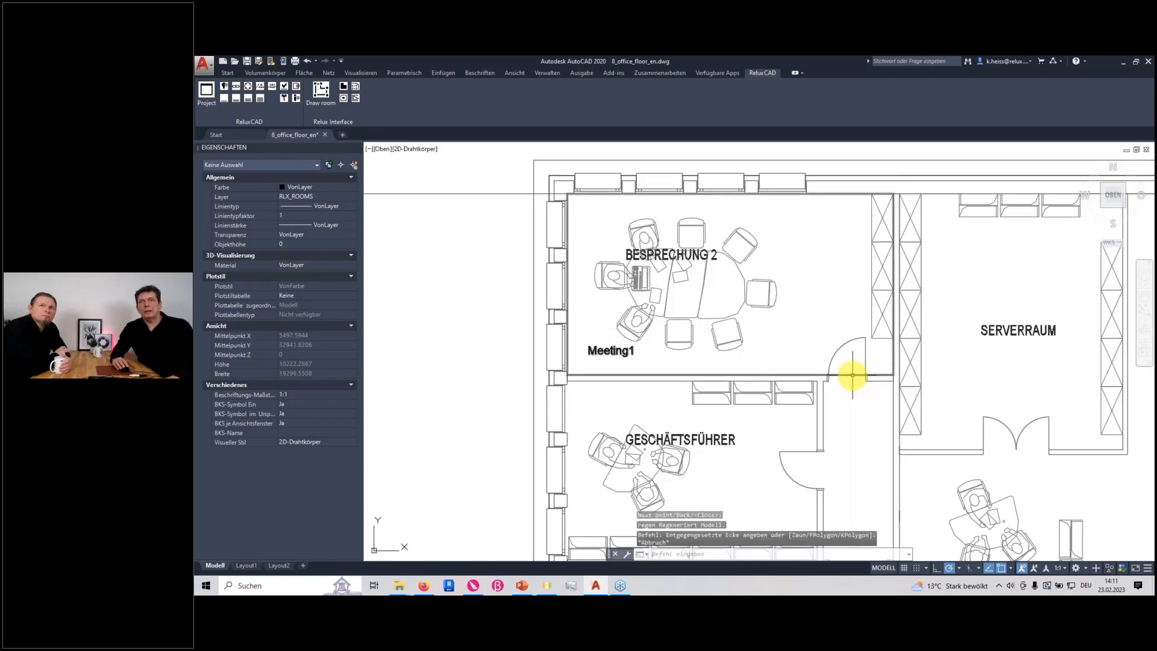
left_click(852, 374)
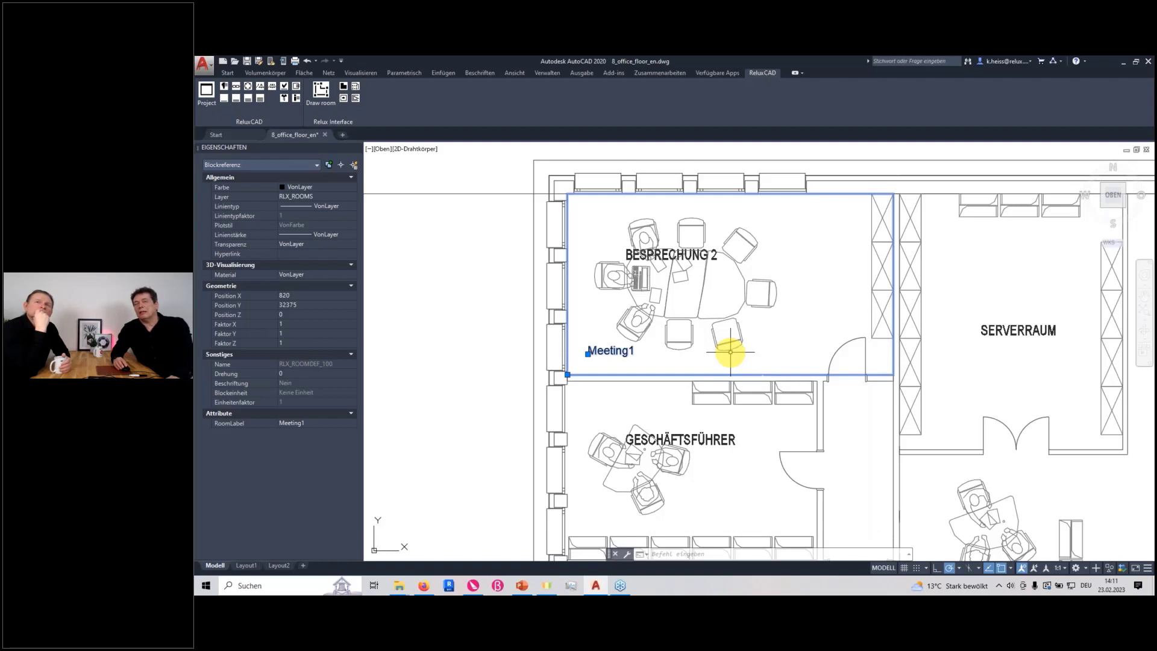
key("Escape")
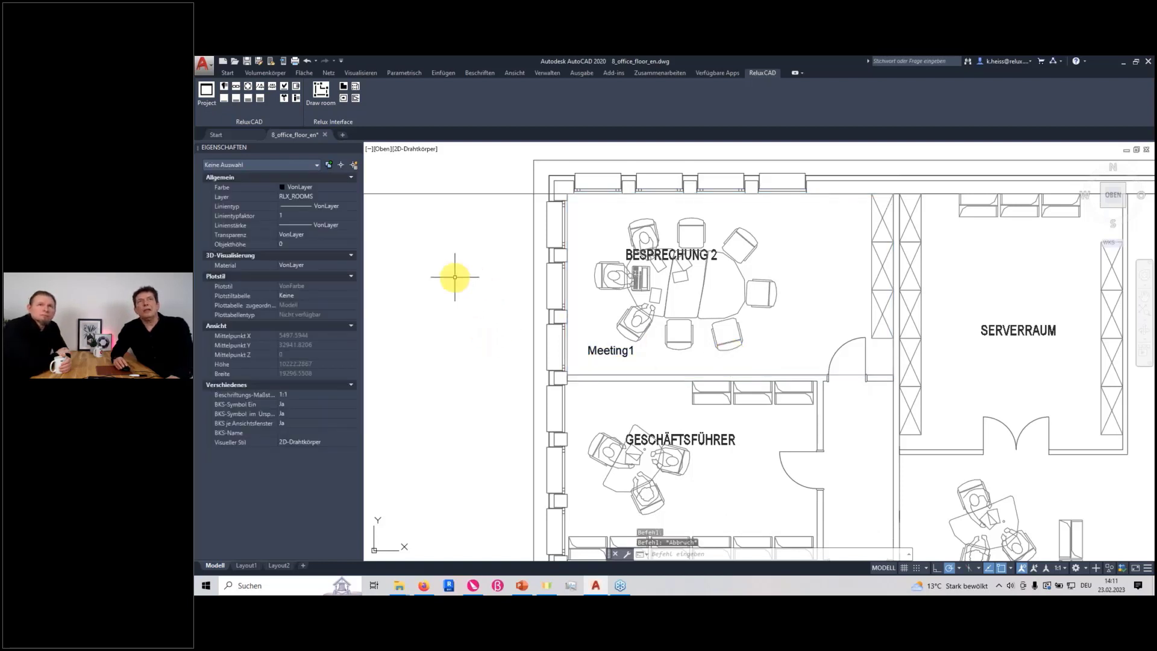
Start a second room outline along the lower wall of Geschäftsführer, from the window-side inner corner to the corridor-side corner
left_click(323, 93)
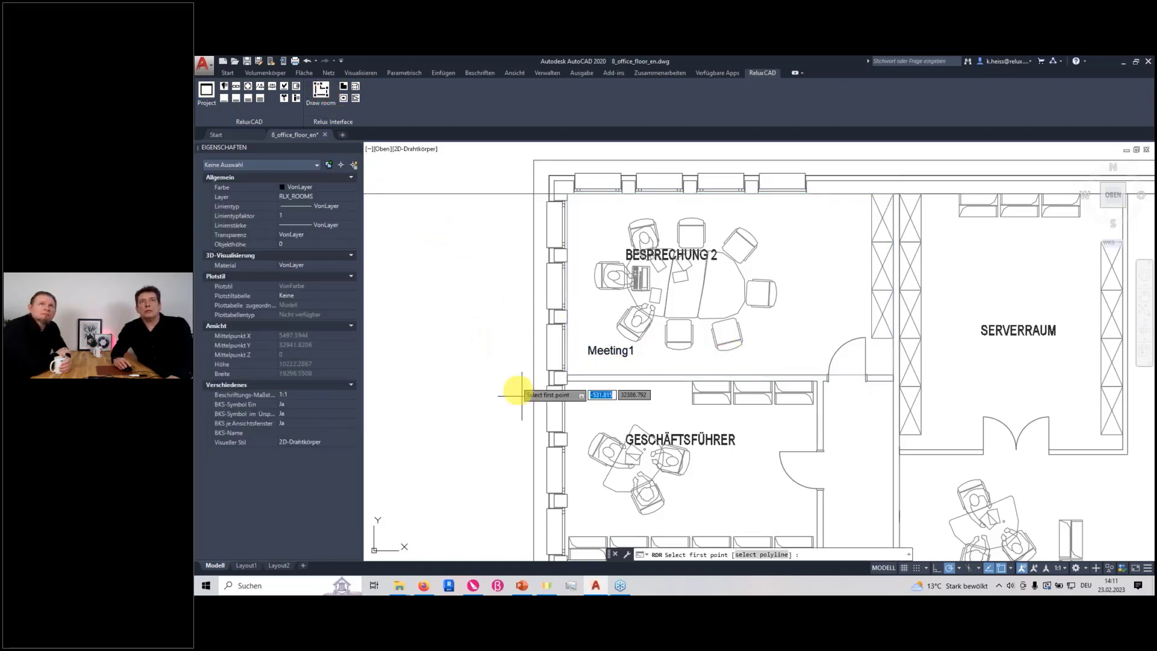
scroll(592, 442, "down", 5)
scroll(595, 440, "up", 9)
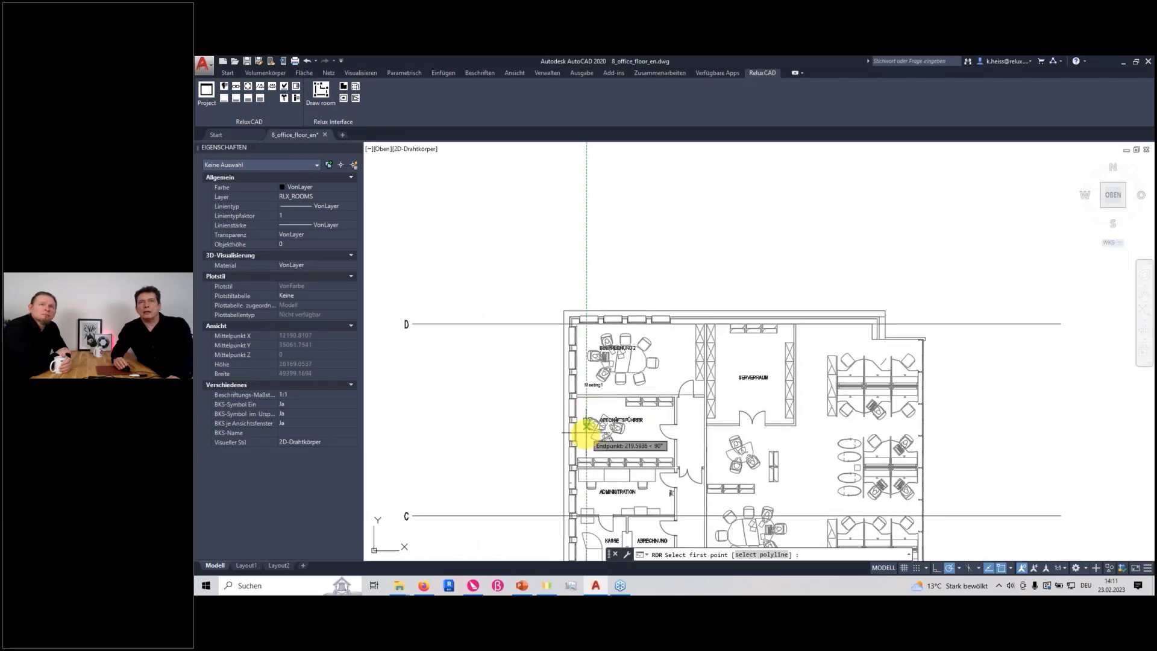
scroll(571, 396, "down", 5)
scroll(573, 338, "up", 8)
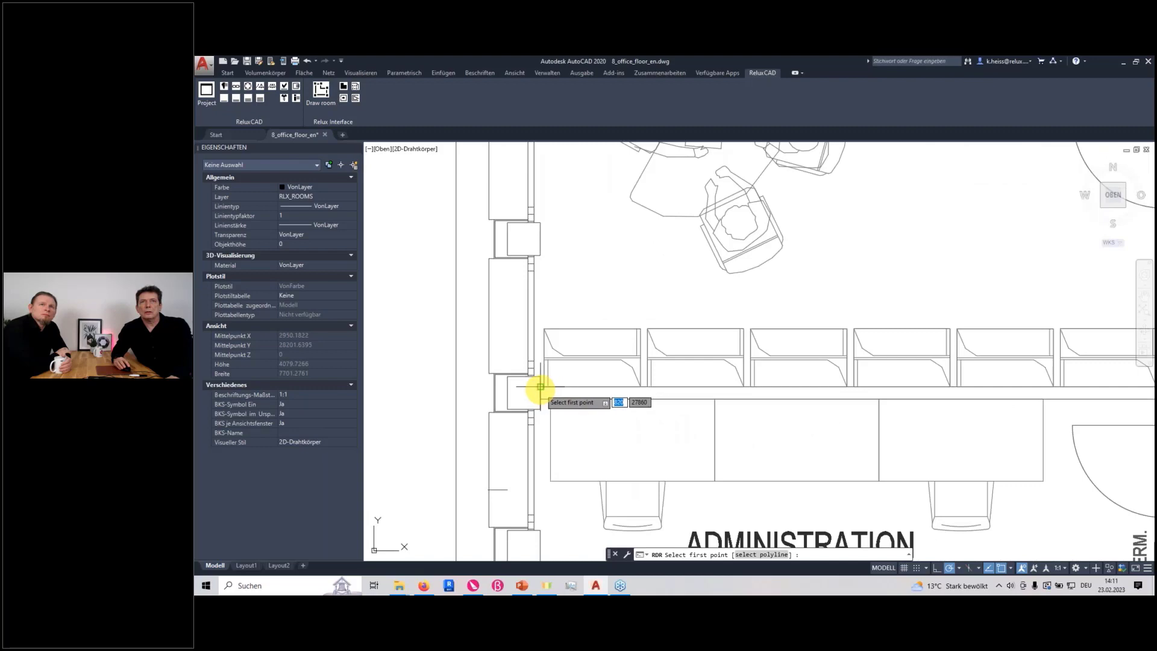
left_click(544, 386)
scroll(916, 413, "down", 4)
scroll(878, 406, "up", 5)
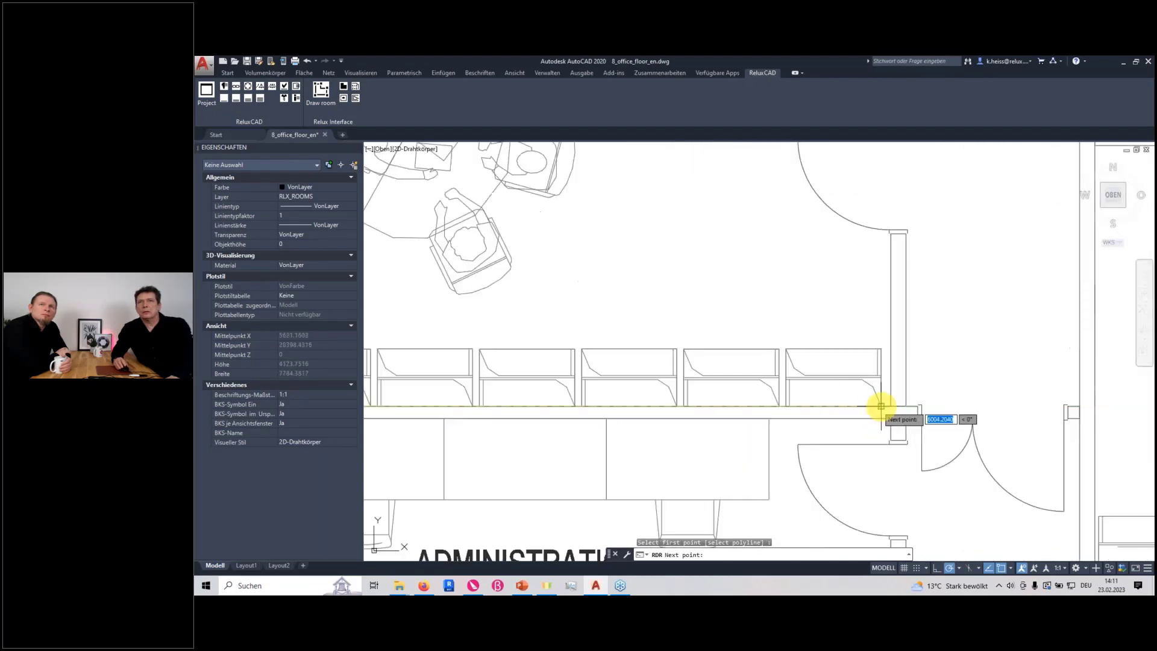
left_click(892, 407)
Continue through the two upper corners of Geschäftsführer, close the outline and create the room with the default scene settings
scroll(892, 338, "down", 5)
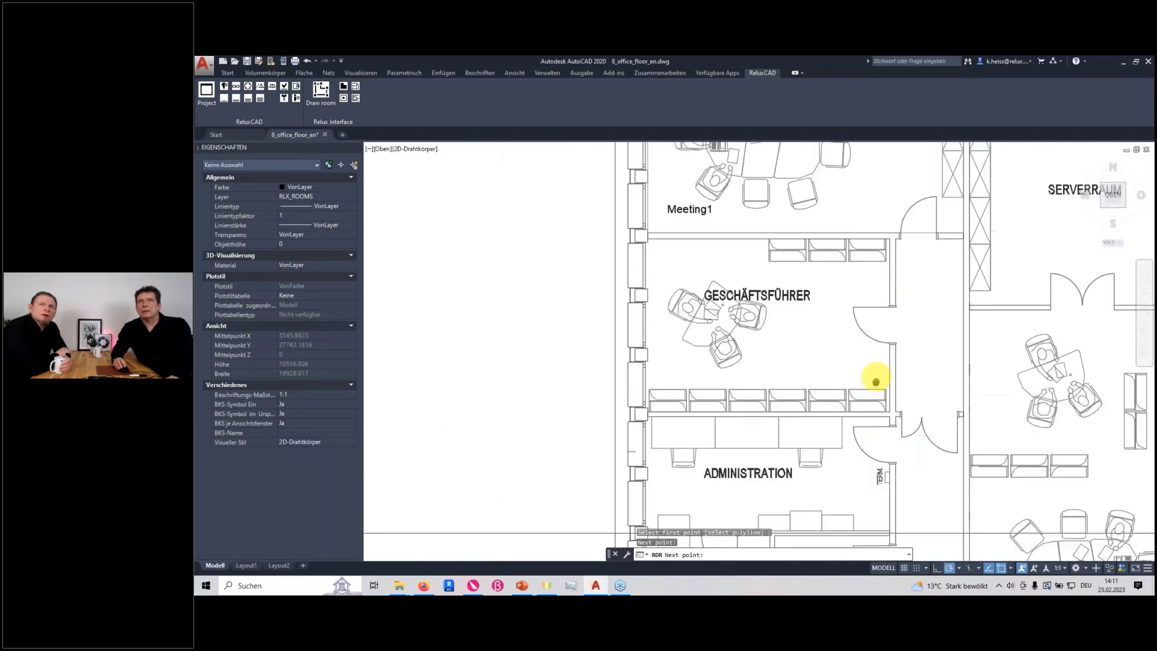
scroll(863, 305, "up", 5)
left_click(863, 306)
scroll(698, 344, "down", 4)
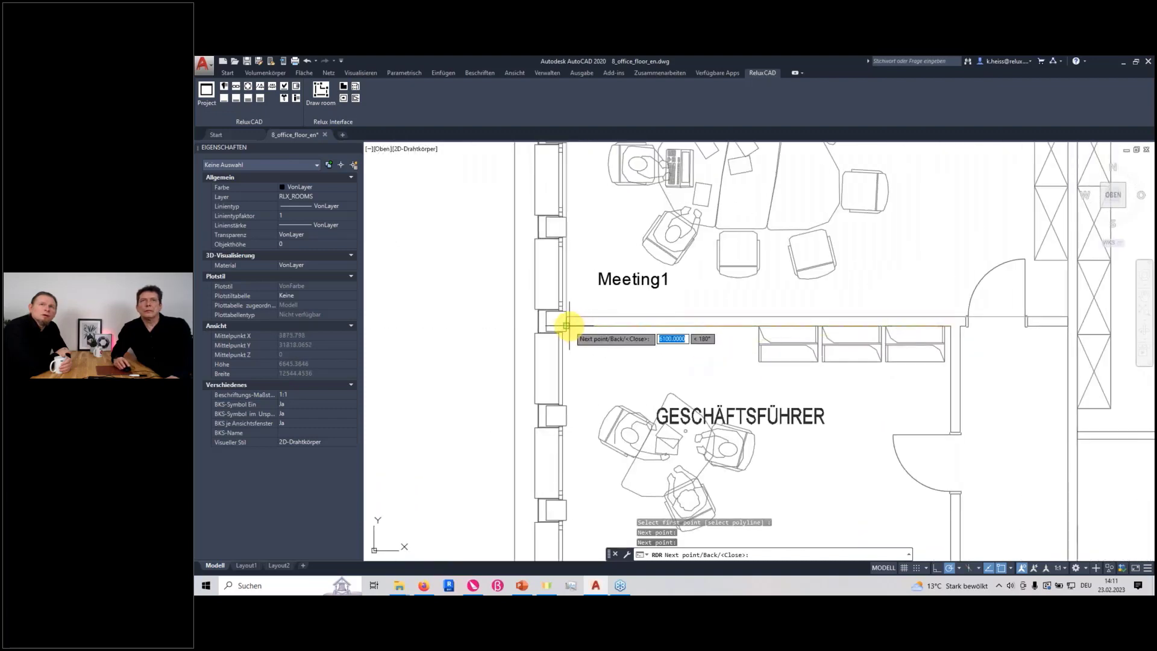
left_click(567, 326)
right_click(609, 369)
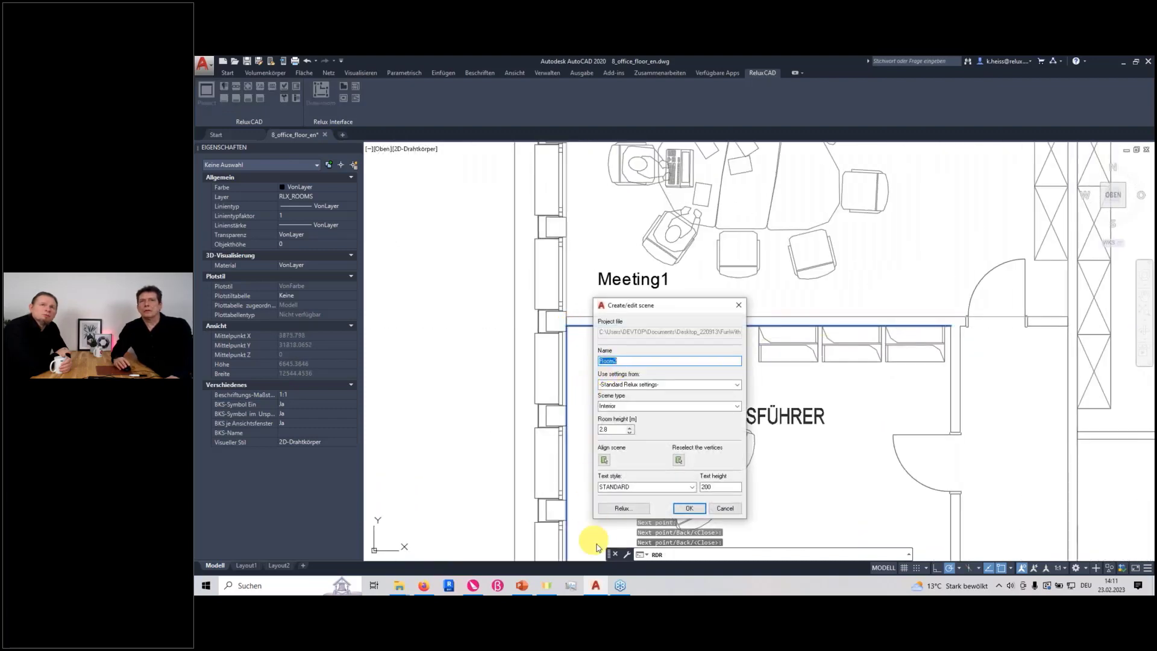
left_click(689, 509)
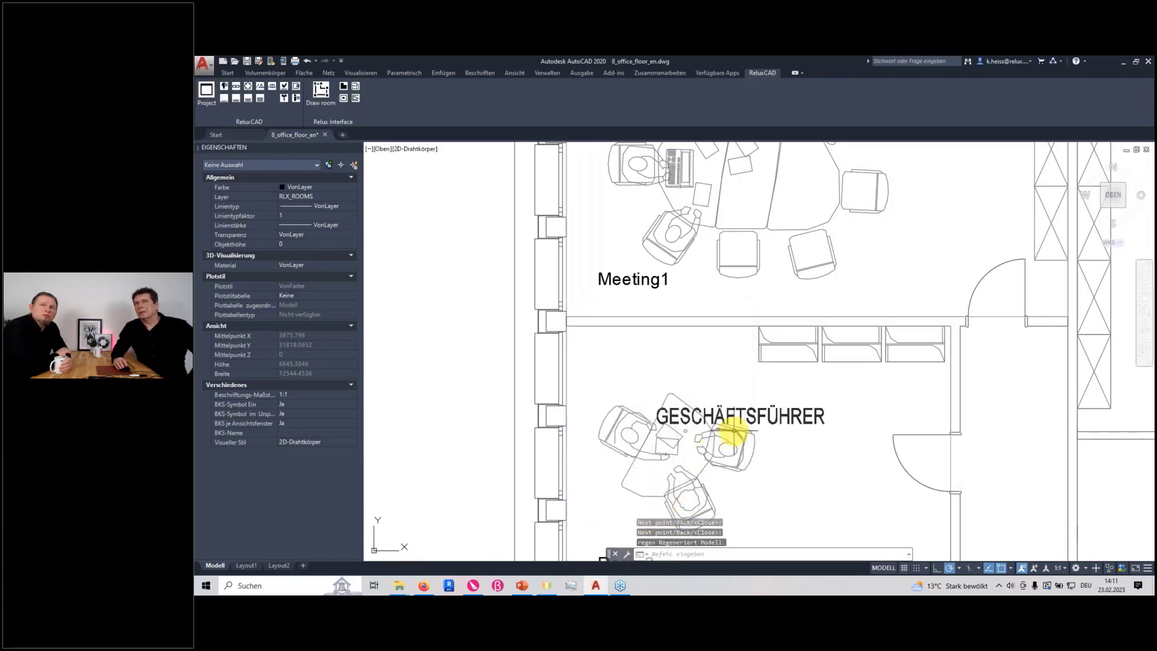
Add a door element to Meeting1, spanning the roughly 900 mm opening in its lower wall from jamb to jamb, at z-position 0 and 2 m high
scroll(733, 431, "down", 4)
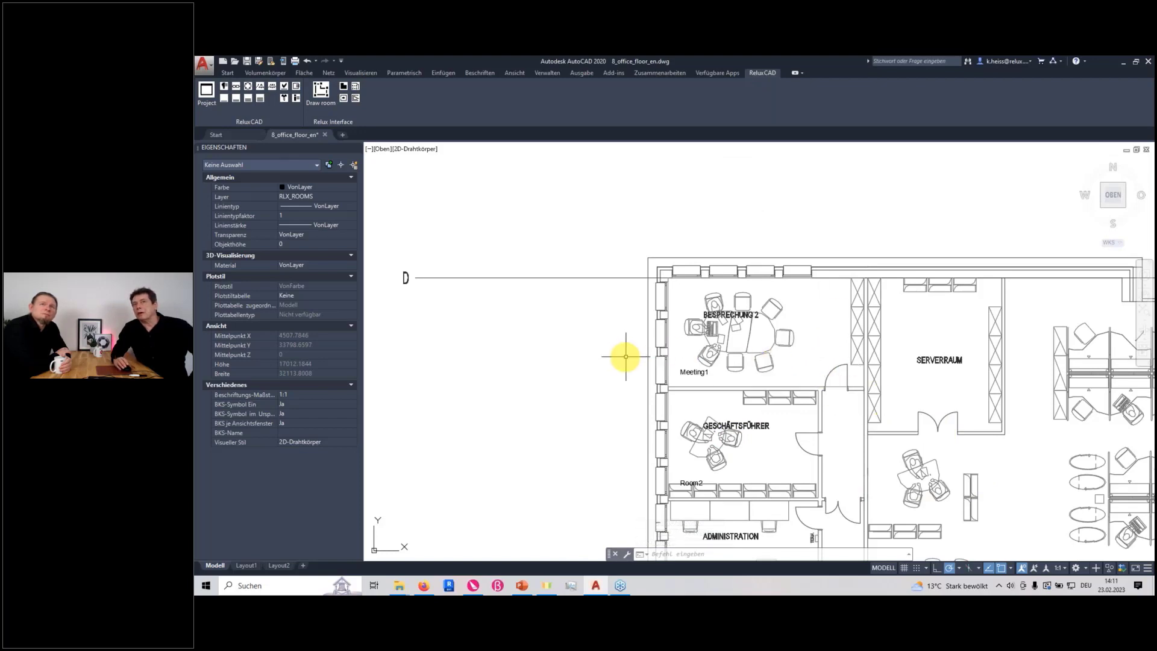
middle_click_drag(744, 387, 533, 357)
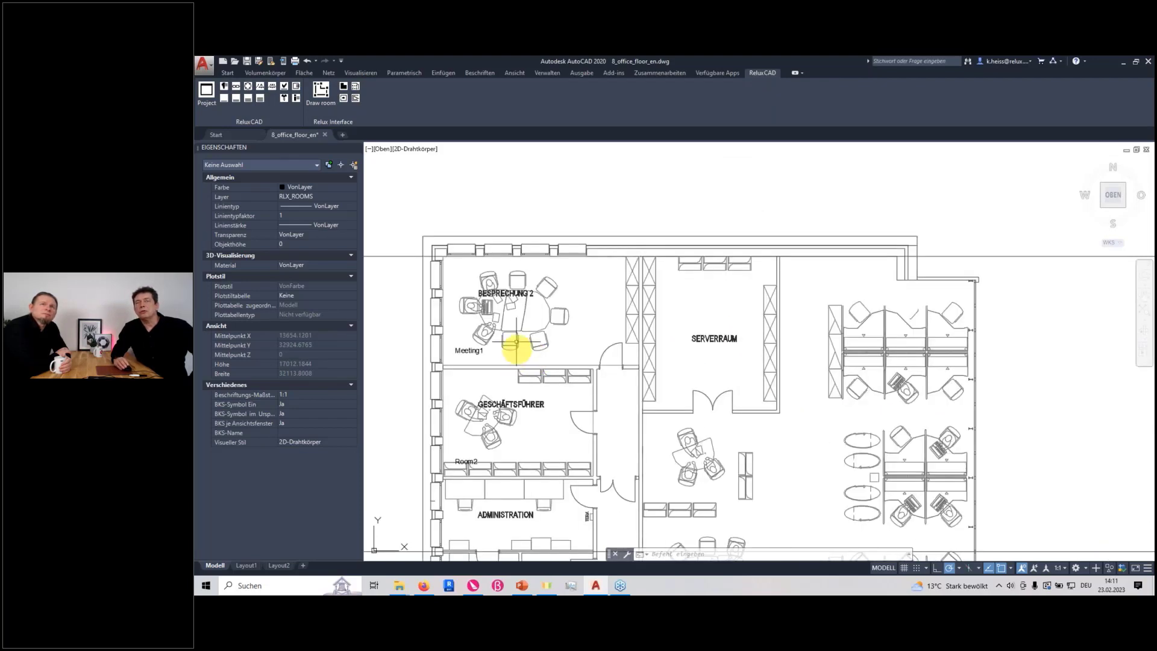
left_click(358, 89)
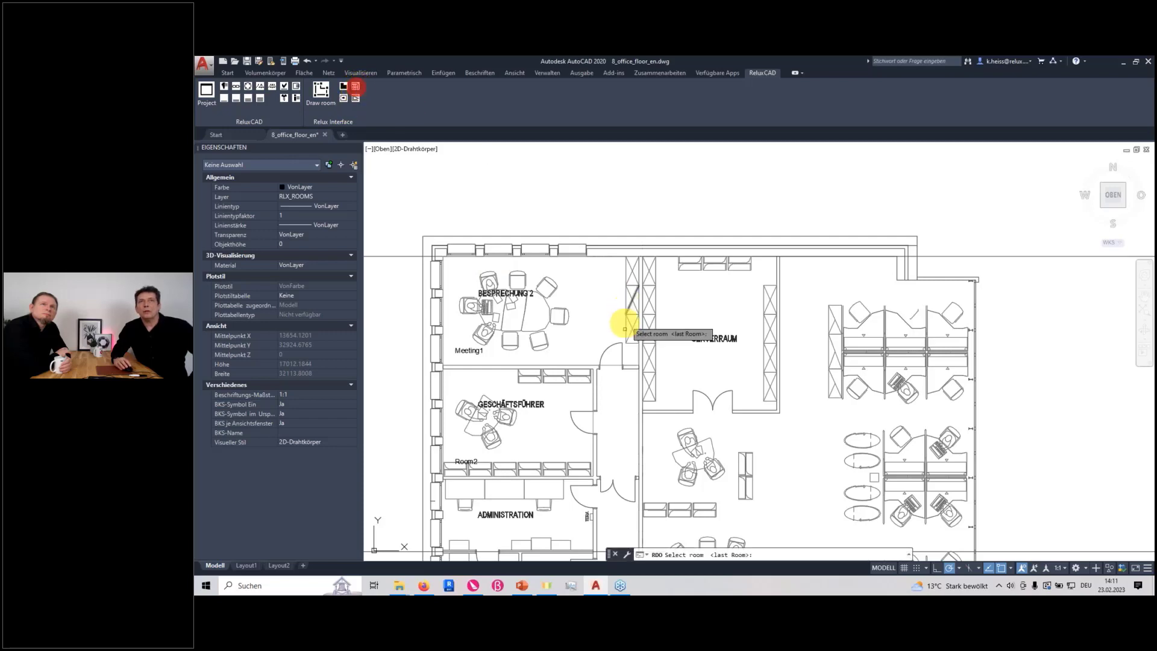
left_click(609, 364)
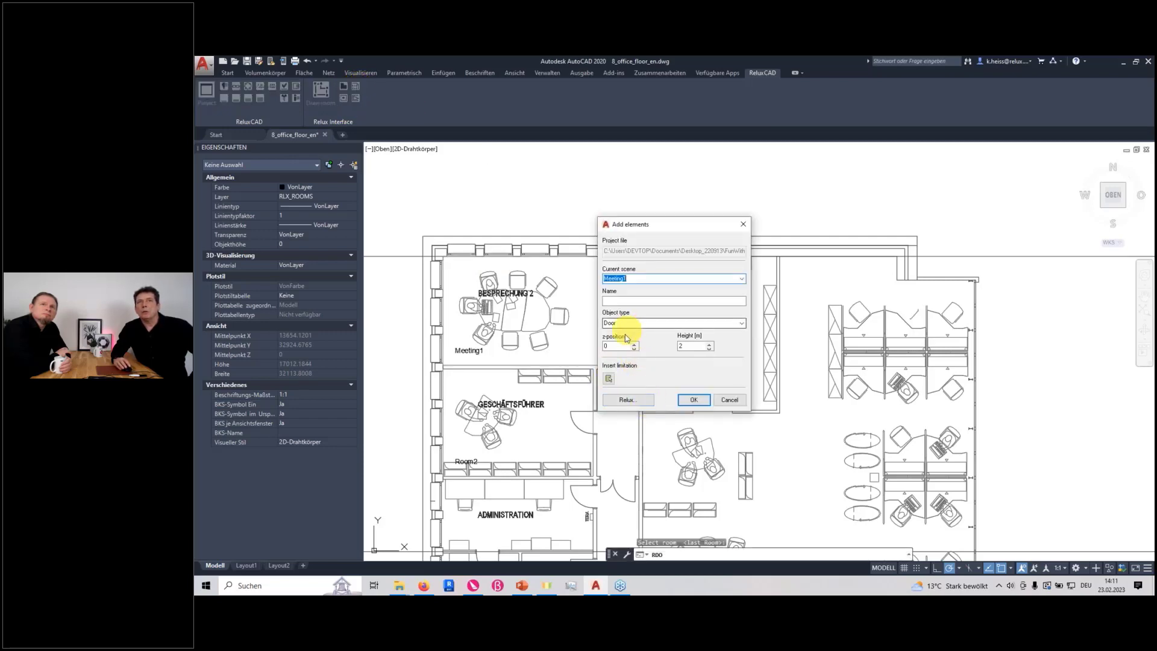
left_click(609, 378)
scroll(592, 371, "up", 5)
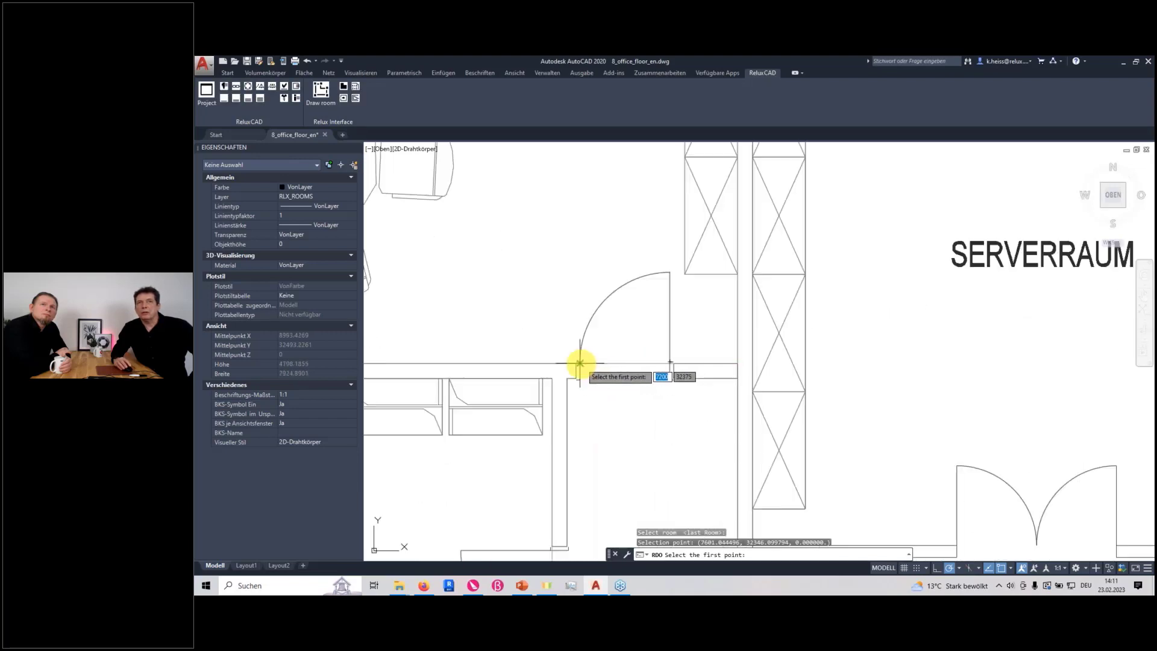
left_click(578, 363)
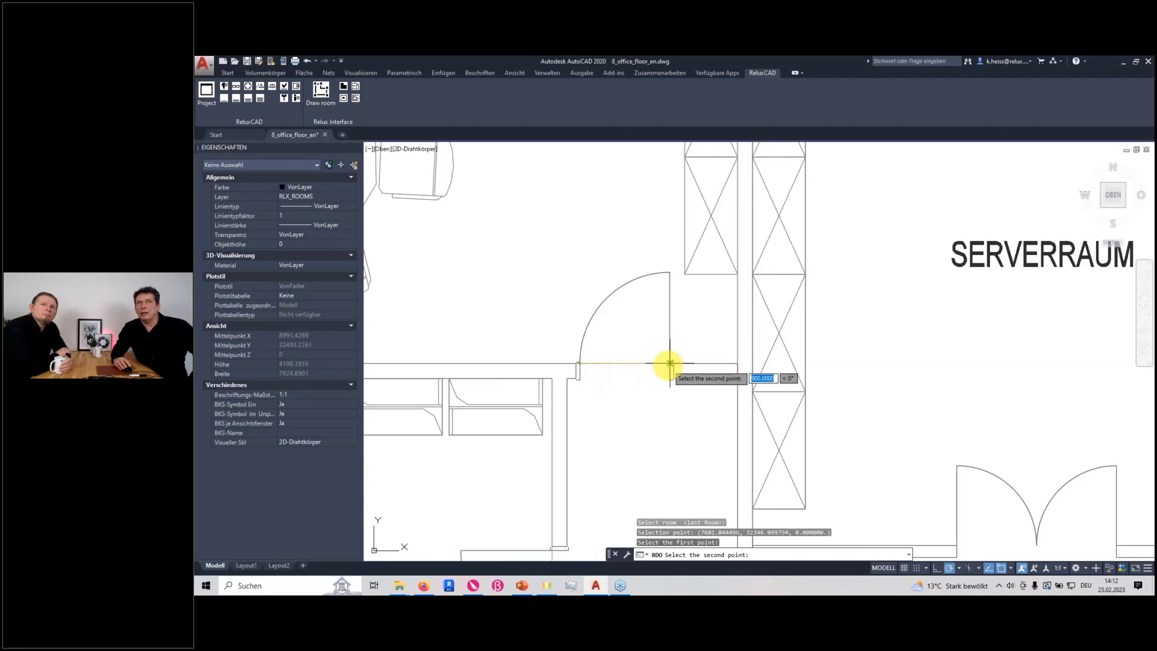
left_click(670, 362)
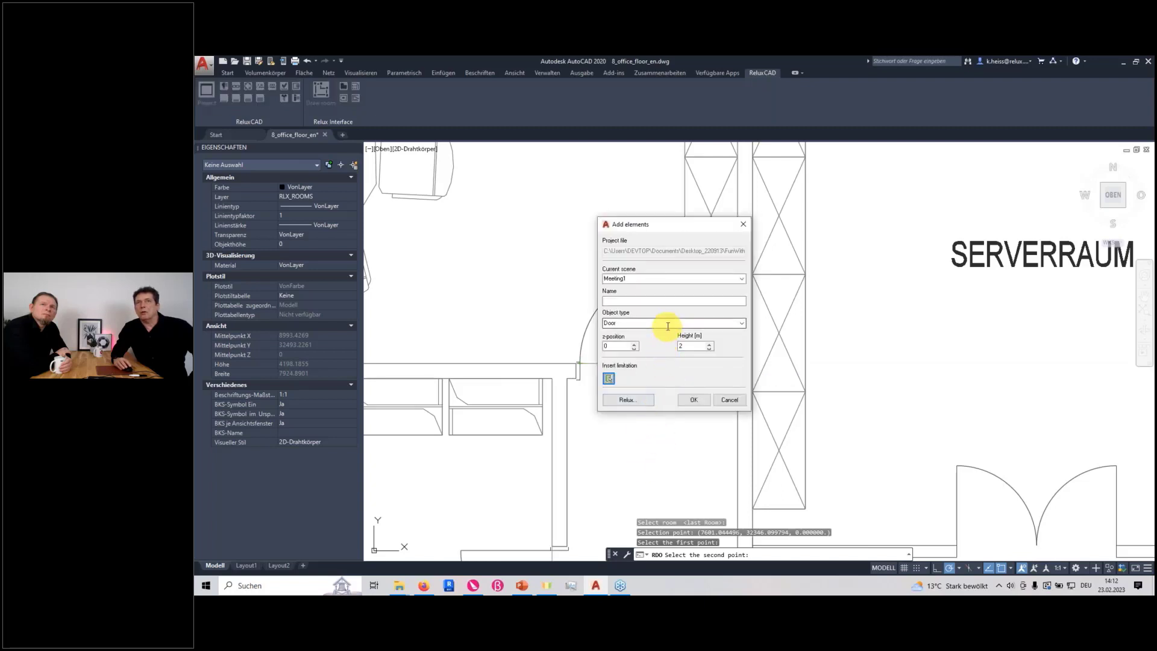
Switch the element type to Window and place one over Meeting1's lowest outer-wall opening, with 0.8 m breast height and 2 m height
left_click(743, 327)
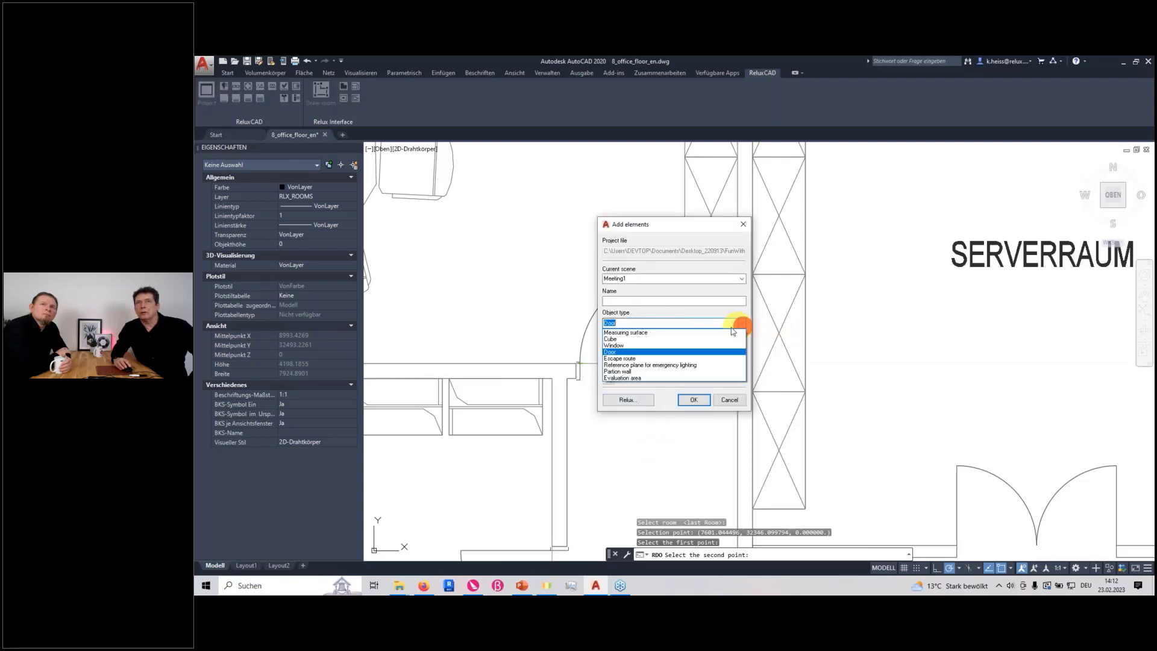
left_click(645, 346)
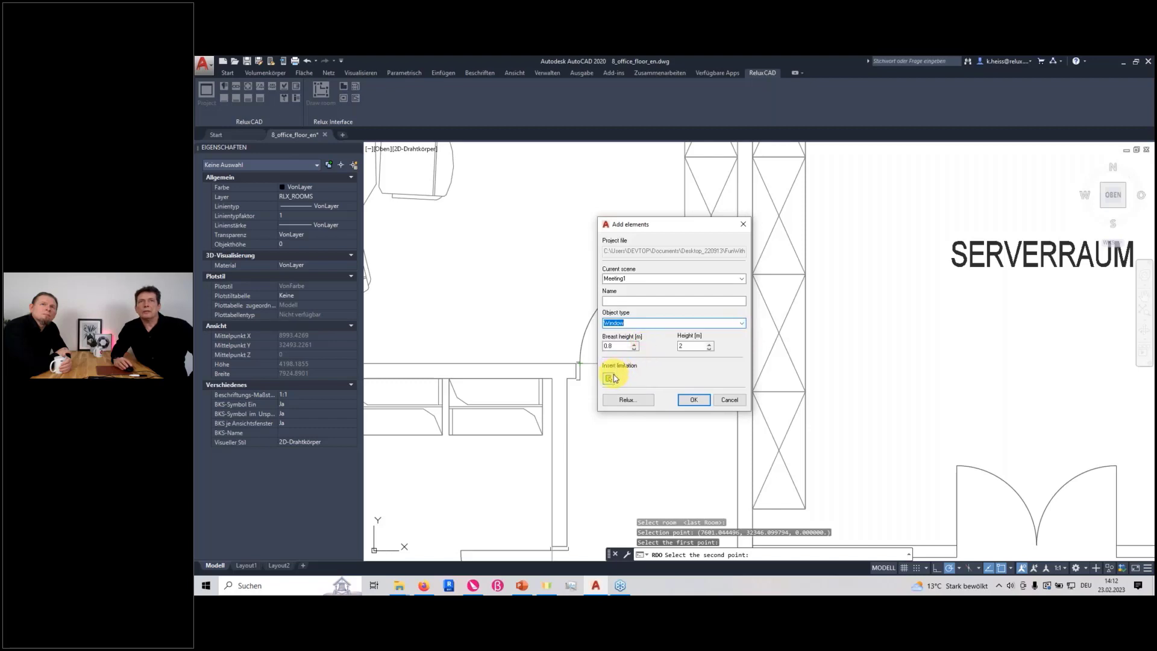
left_click(611, 379)
scroll(542, 382, "down", 4)
scroll(566, 387, "up", 6)
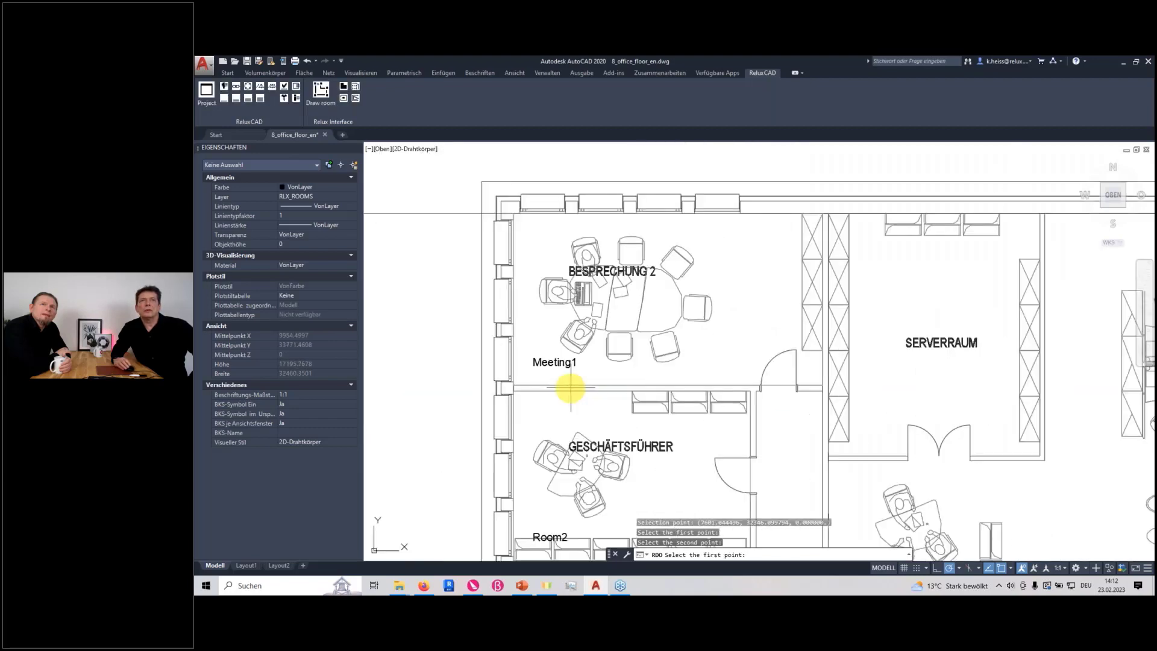
middle_click_drag(506, 369, 589, 392)
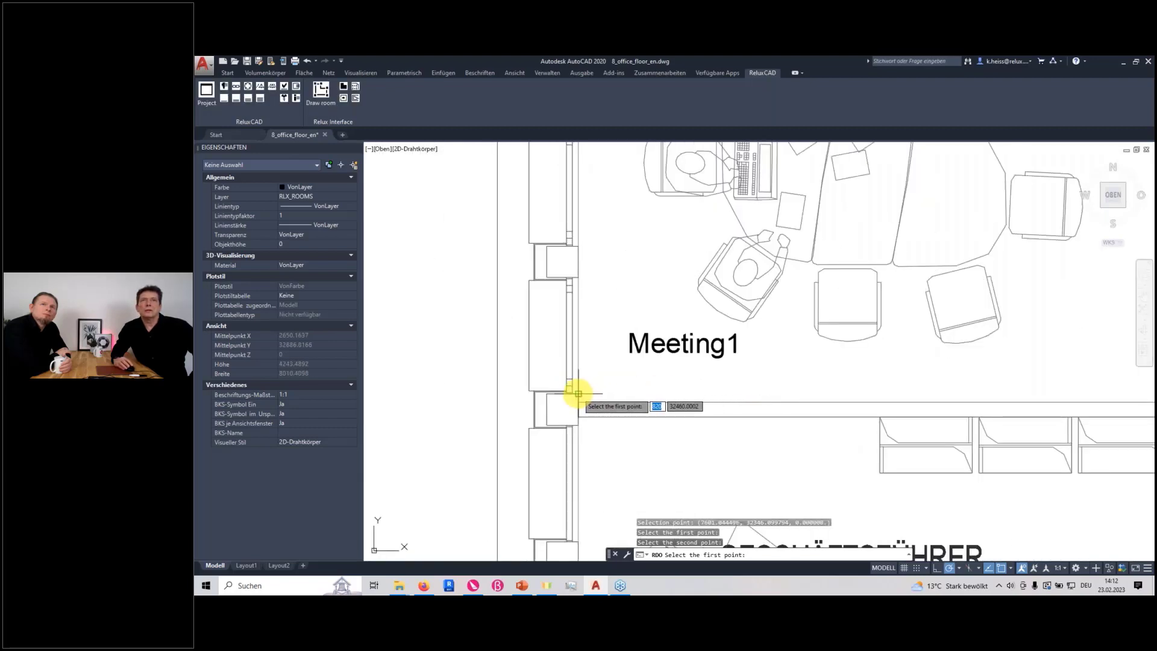
left_click(578, 393)
left_click(578, 276)
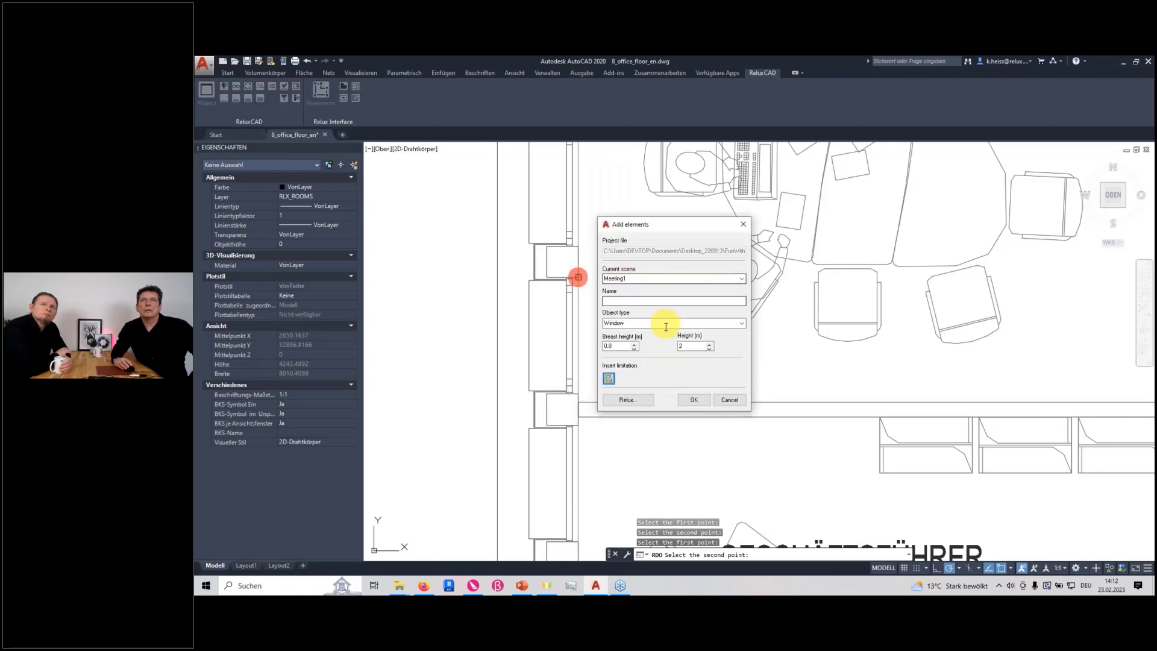
Place a second window over the middle outer-wall opening of Meeting1, from its lower to its upper edge
left_click(611, 378)
scroll(627, 361, "down", 4)
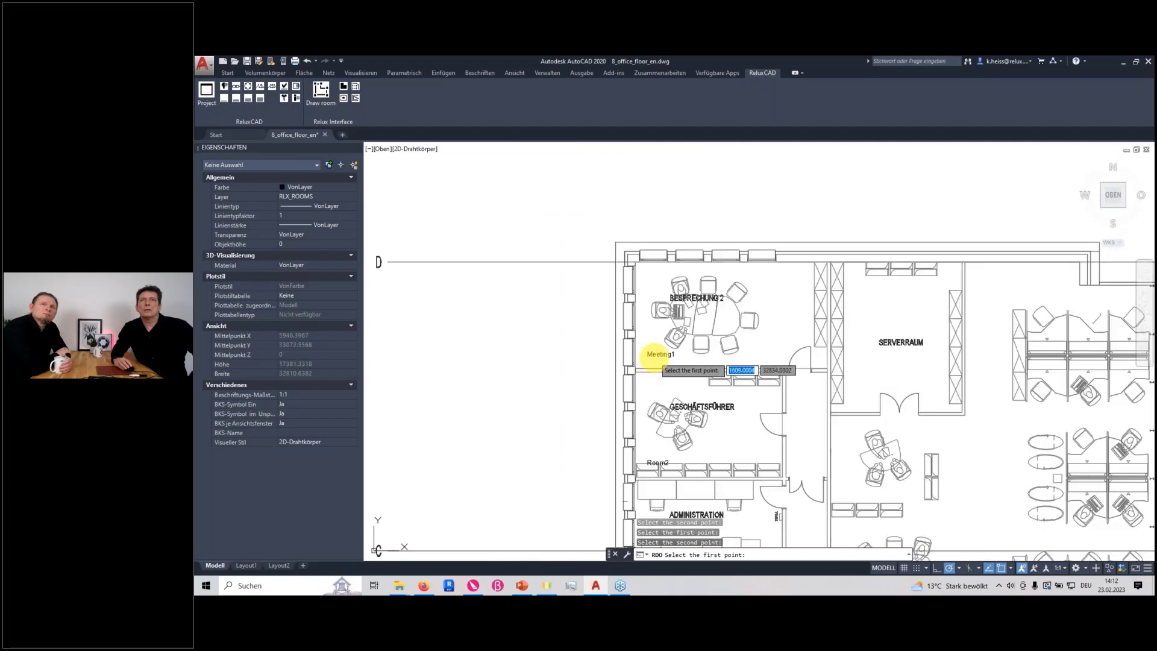
scroll(628, 355, "up", 6)
left_click(667, 326)
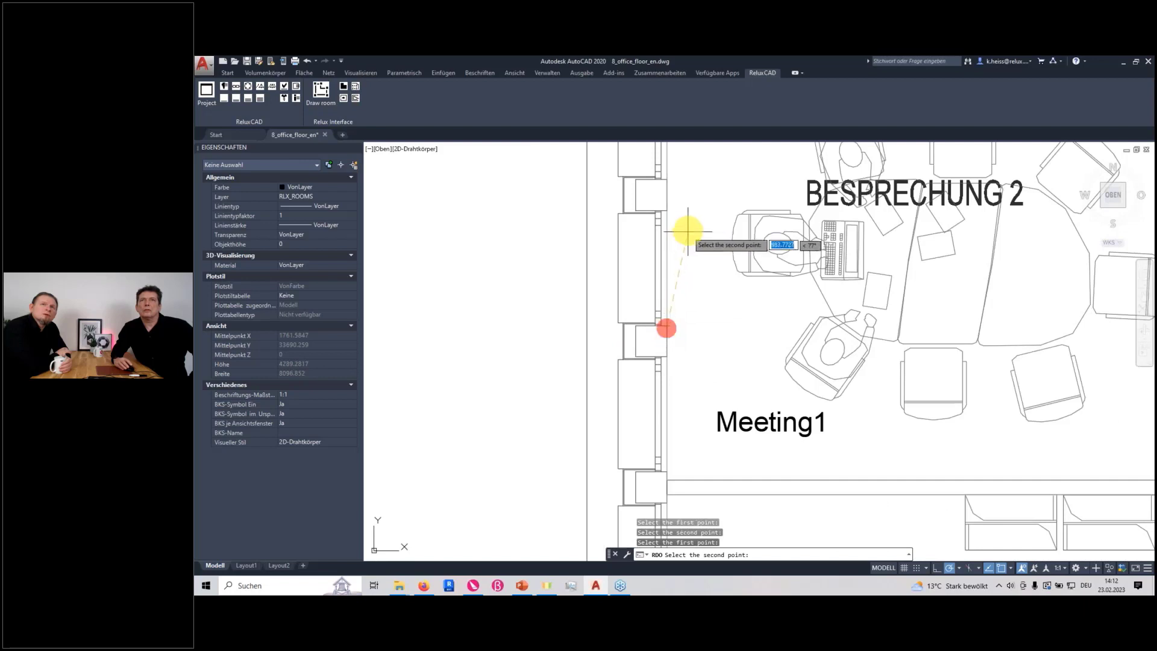
left_click(667, 209)
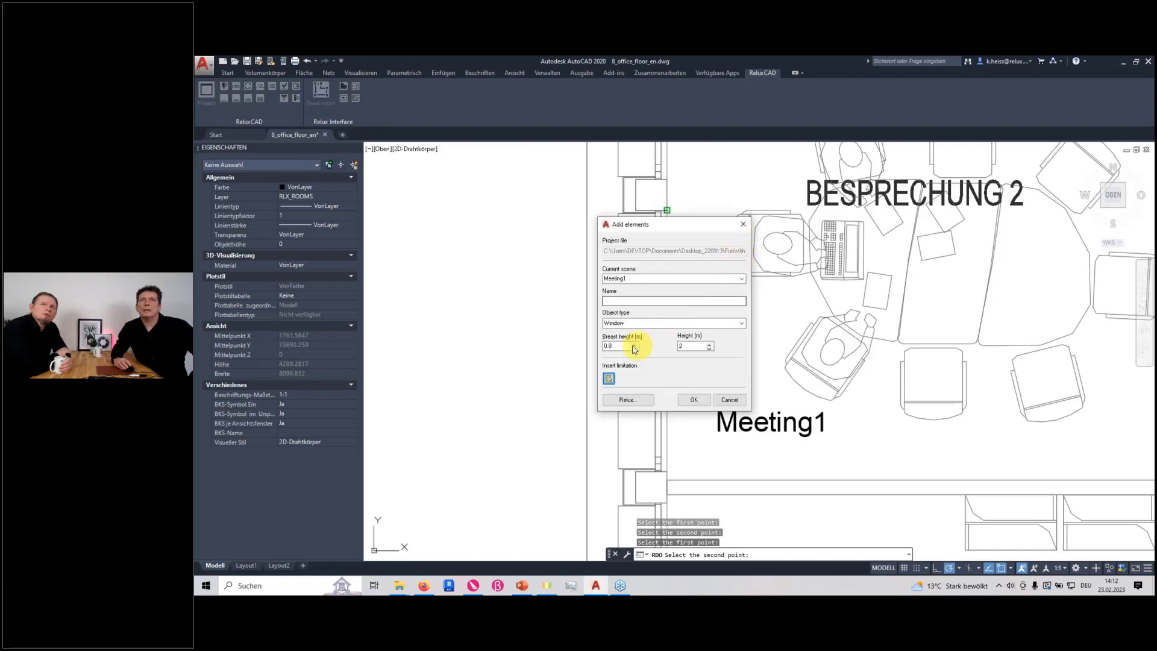
Place a third window over the uppermost opening in Meeting1's window-side wall and finish adding elements
left_click(608, 380)
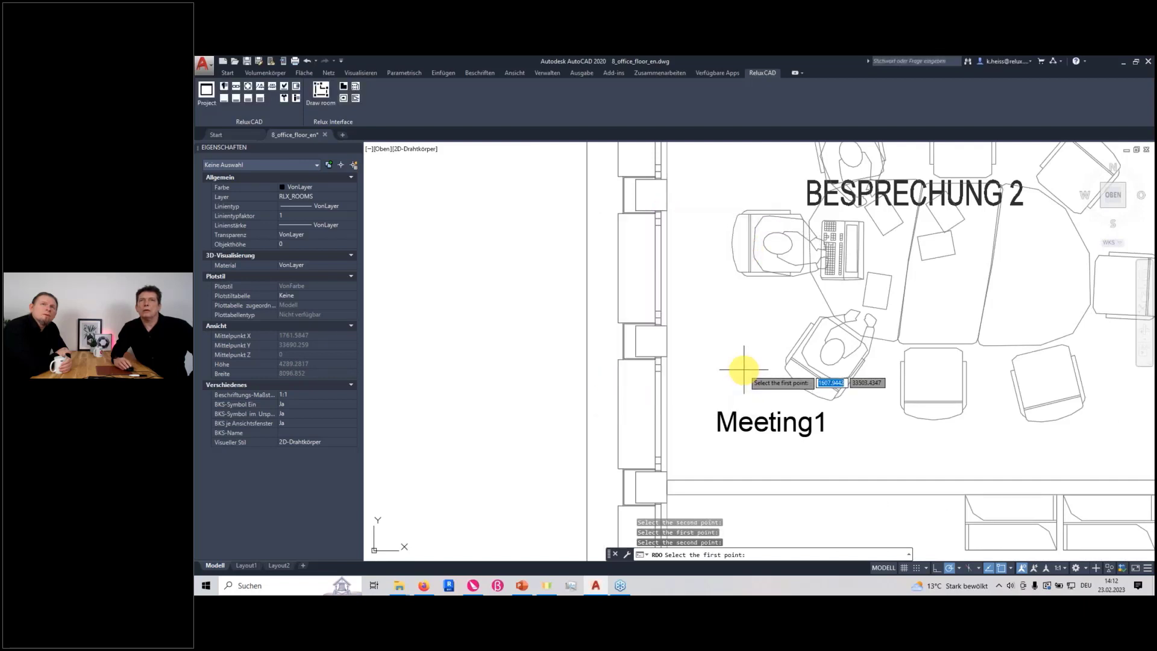
scroll(744, 374, "down", 5)
scroll(735, 350, "up", 3)
scroll(735, 351, "up", 4)
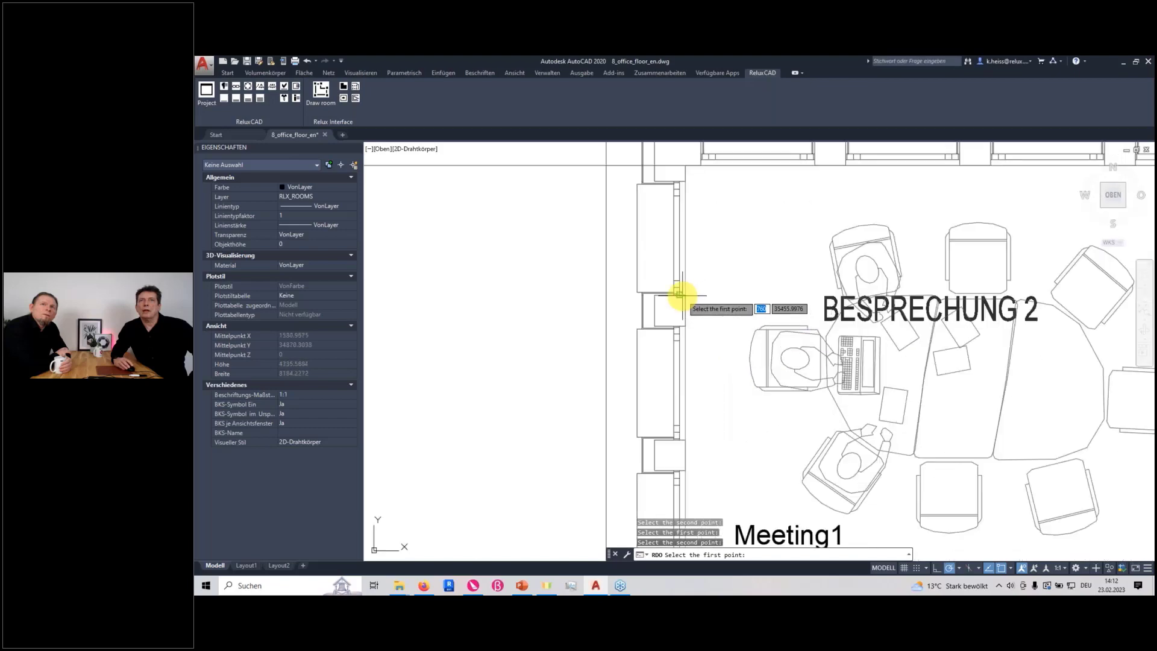
left_click(686, 296)
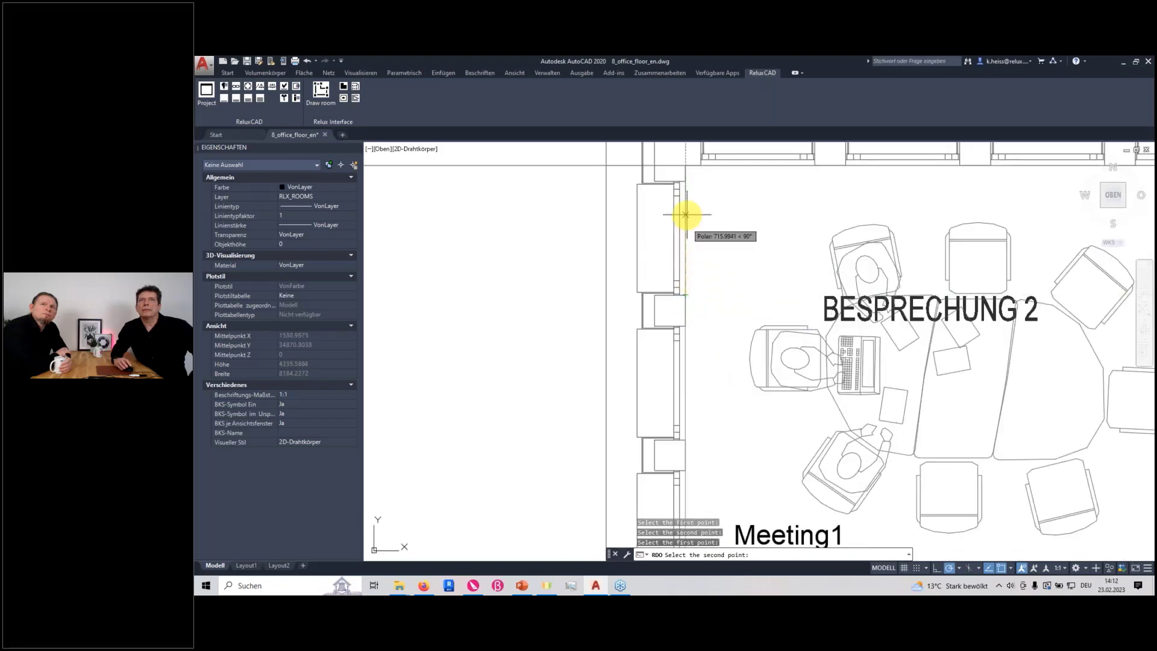
left_click(685, 183)
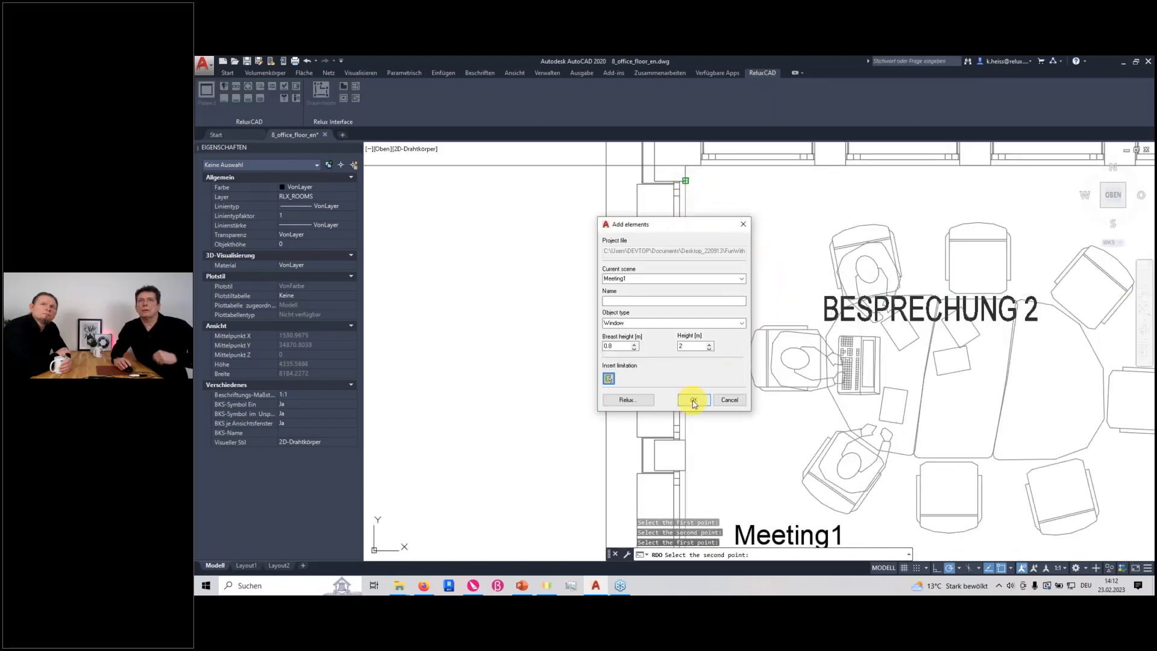
left_click(693, 400)
scroll(797, 415, "down", 8)
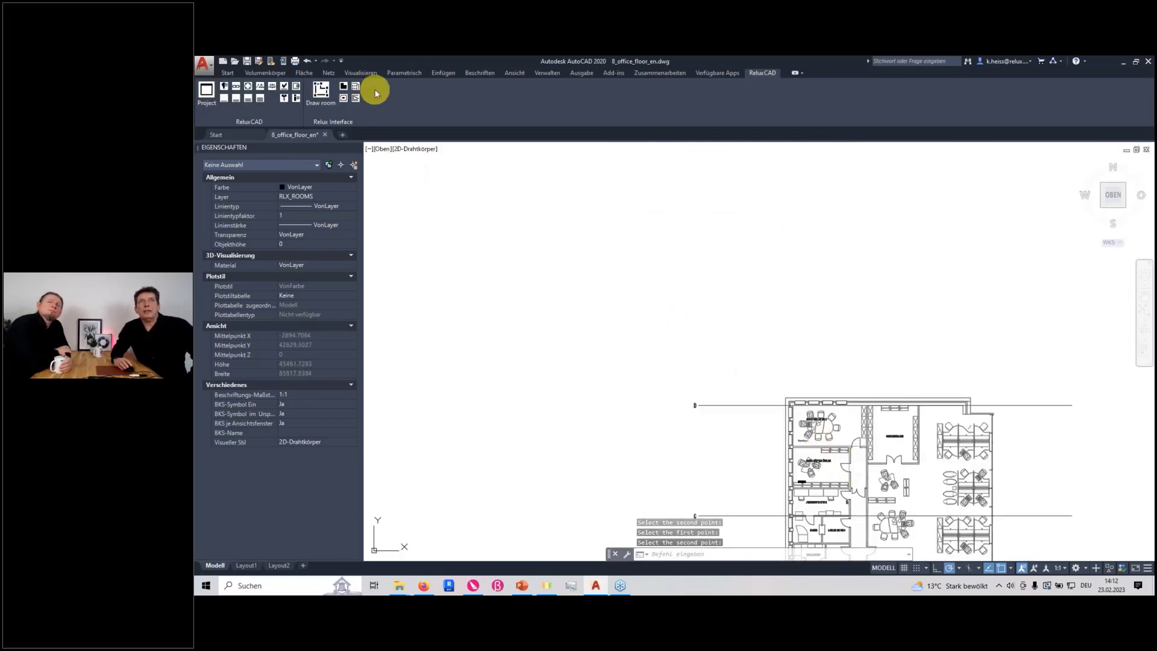
left_click(356, 86)
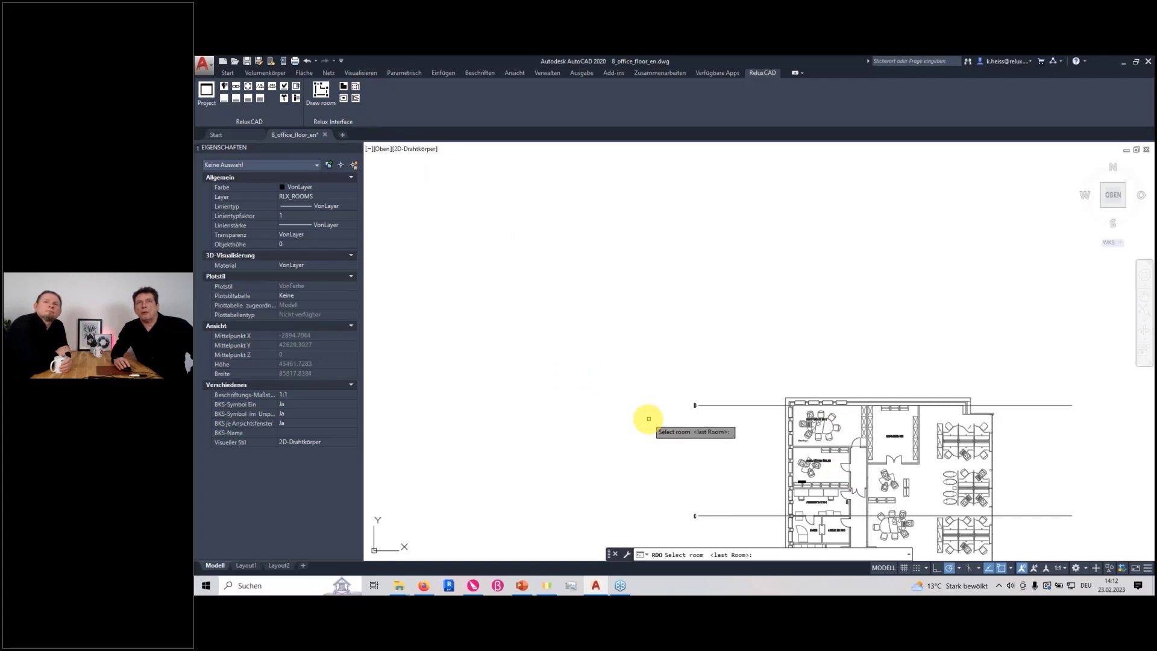
left_click(852, 446)
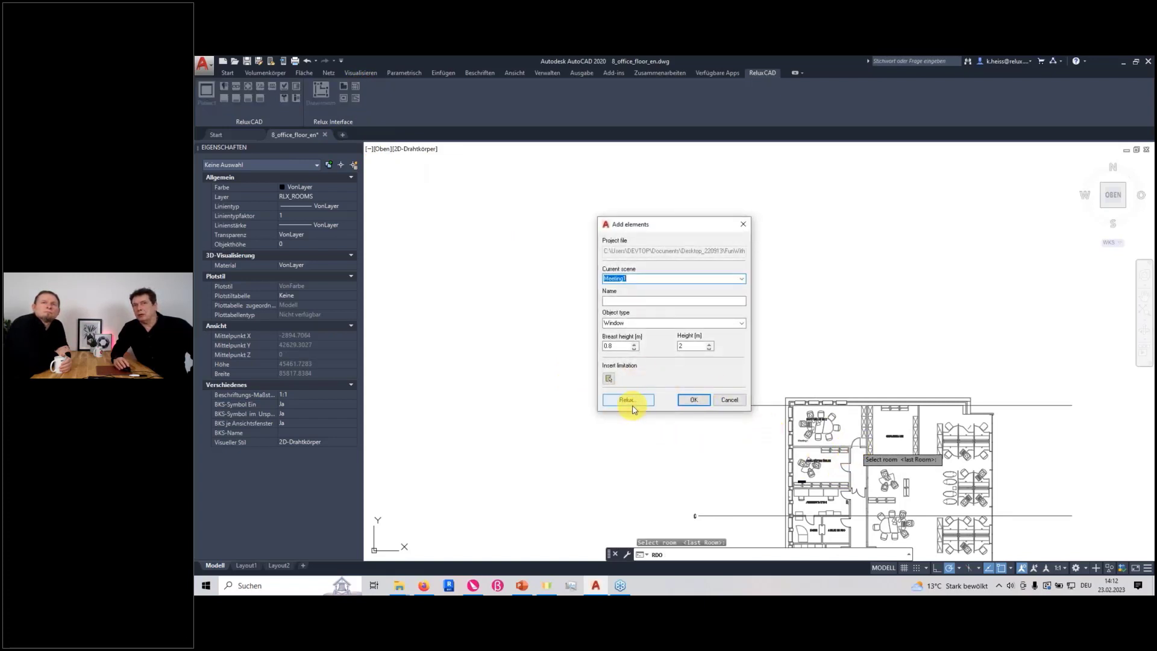
left_click(741, 400)
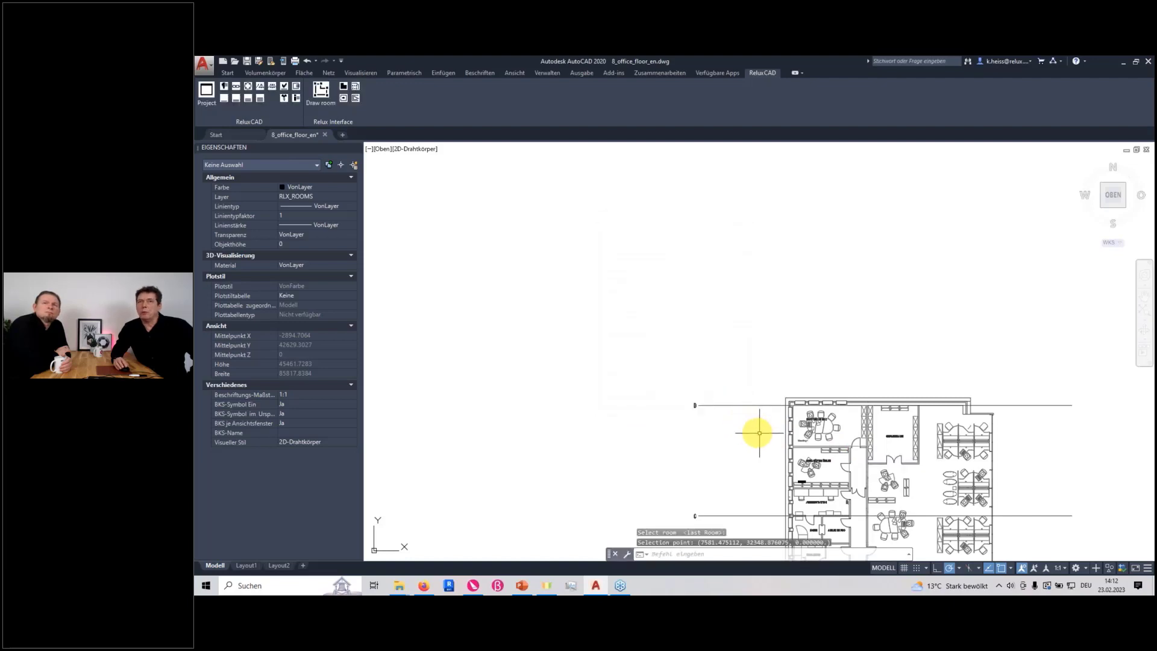
Add the Access Suspended Luminaire, item 0MB2512L40830, from the local Relux Demo catalogue to the project's luminaires
scroll(529, 330, "up", 2)
scroll(555, 336, "up", 3)
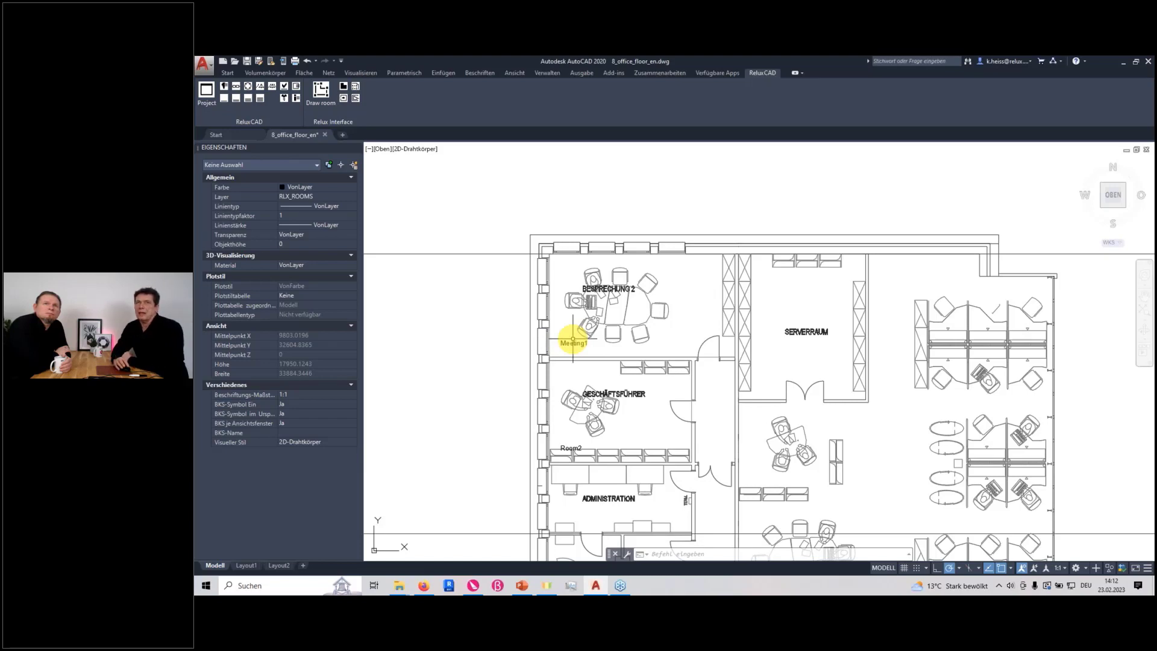
left_click(226, 89)
left_click(529, 255)
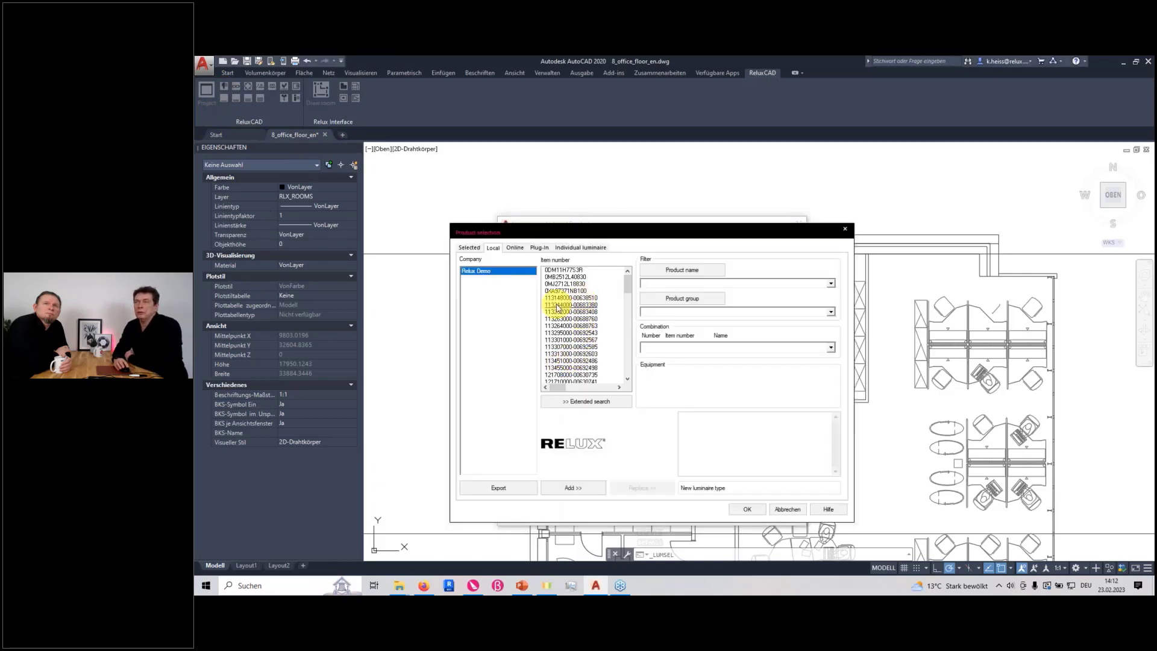
left_click(565, 277)
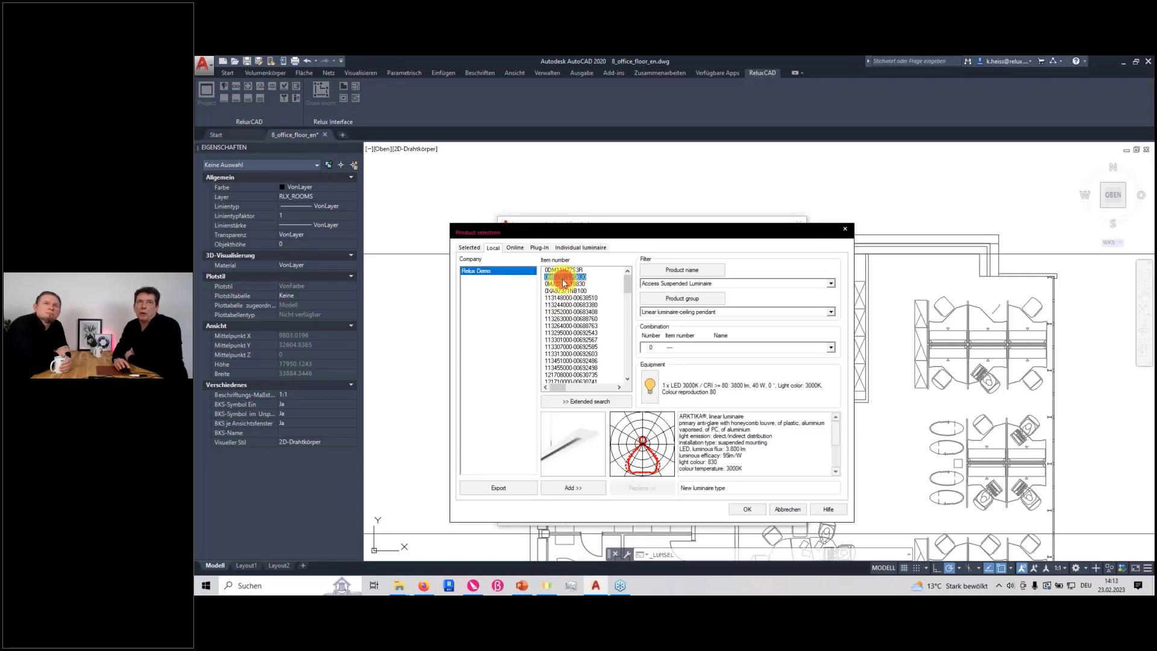
left_click(580, 485)
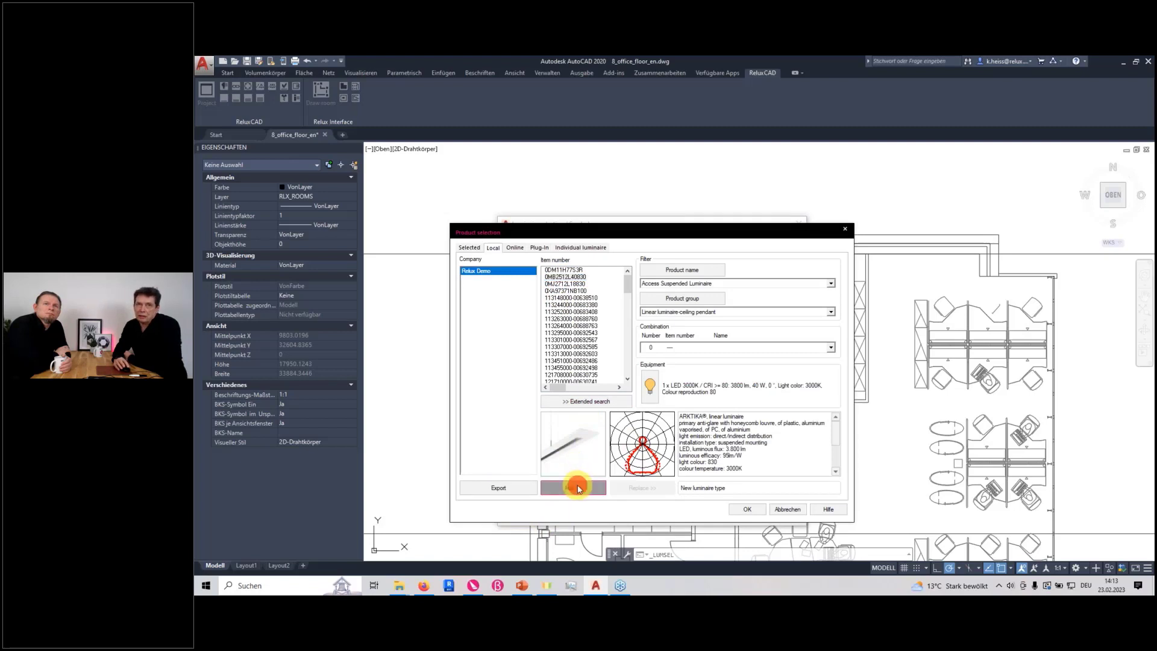
left_click(831, 312)
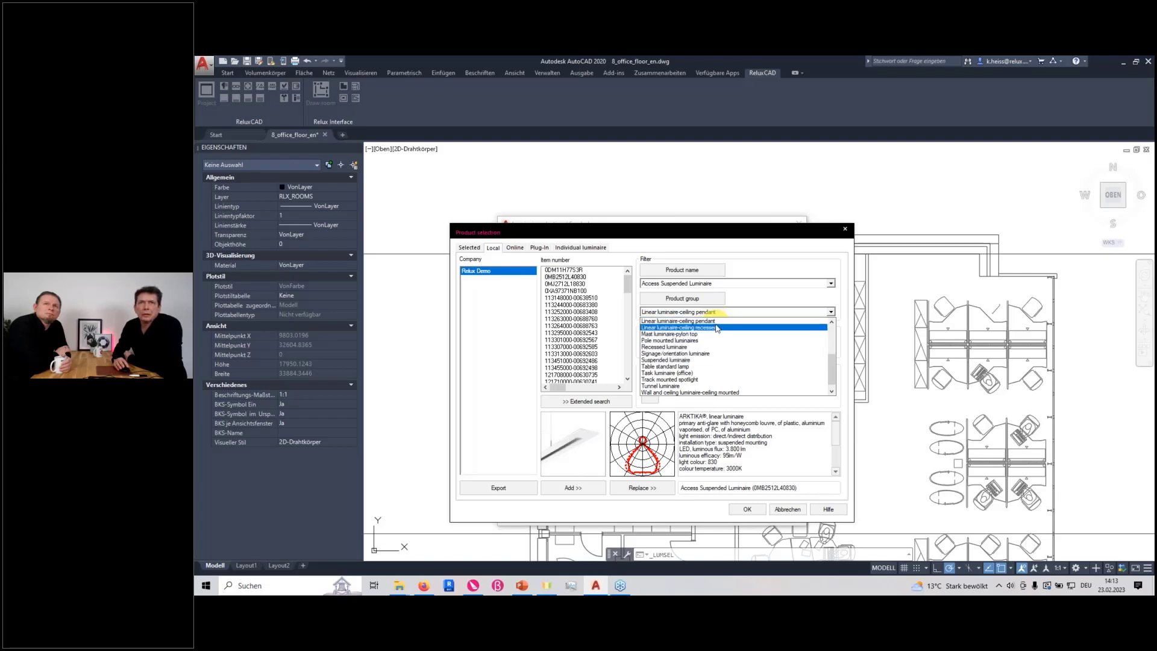
scroll(721, 351, "down", 1)
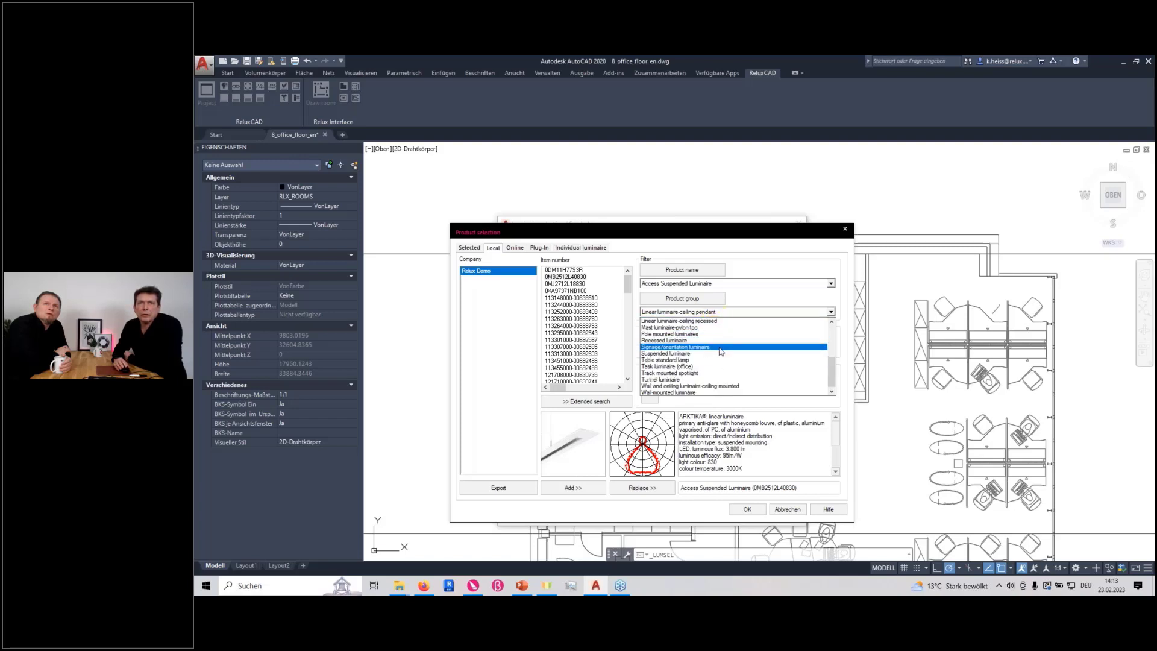
scroll(714, 361, "up", 2)
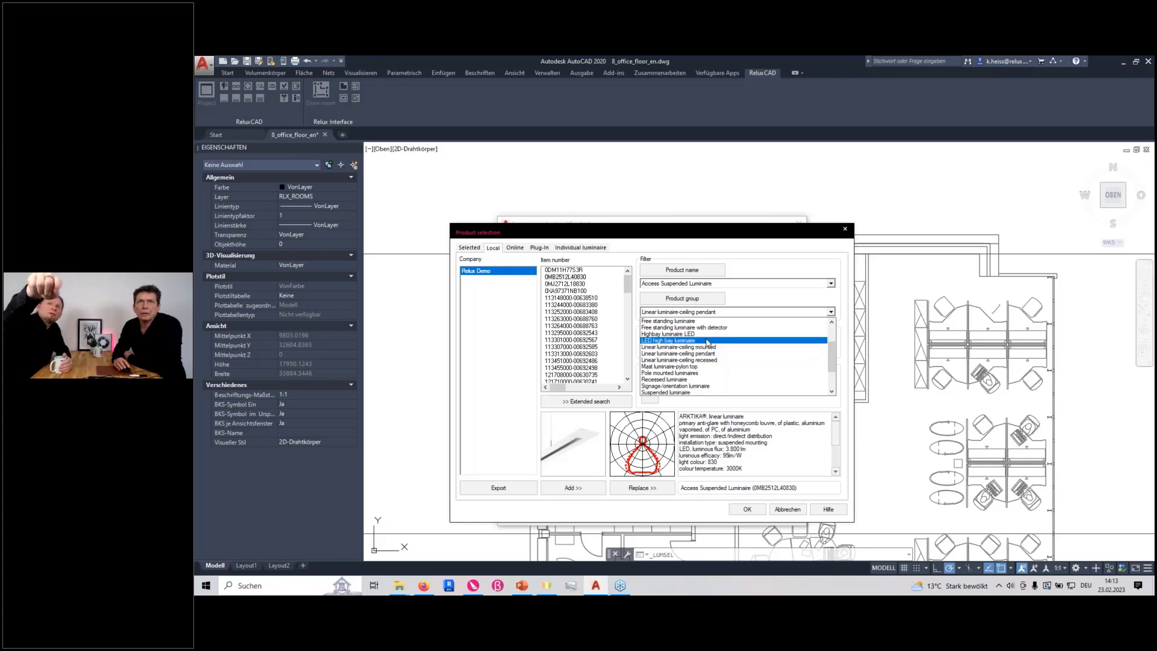
left_click(693, 321)
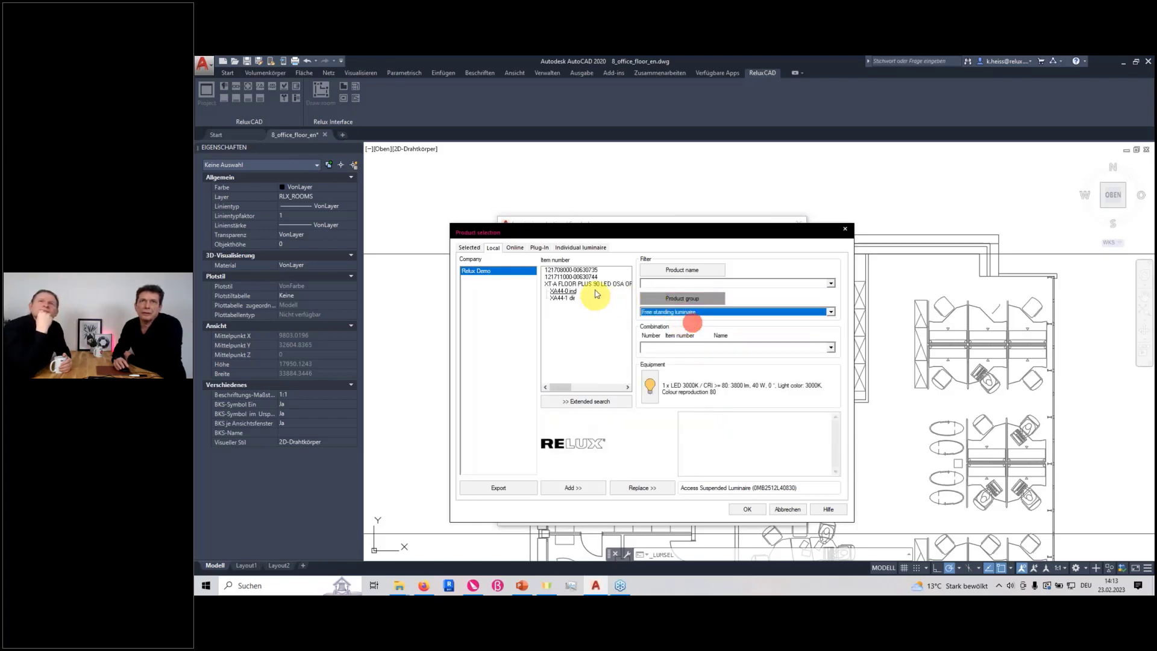
left_click(577, 276)
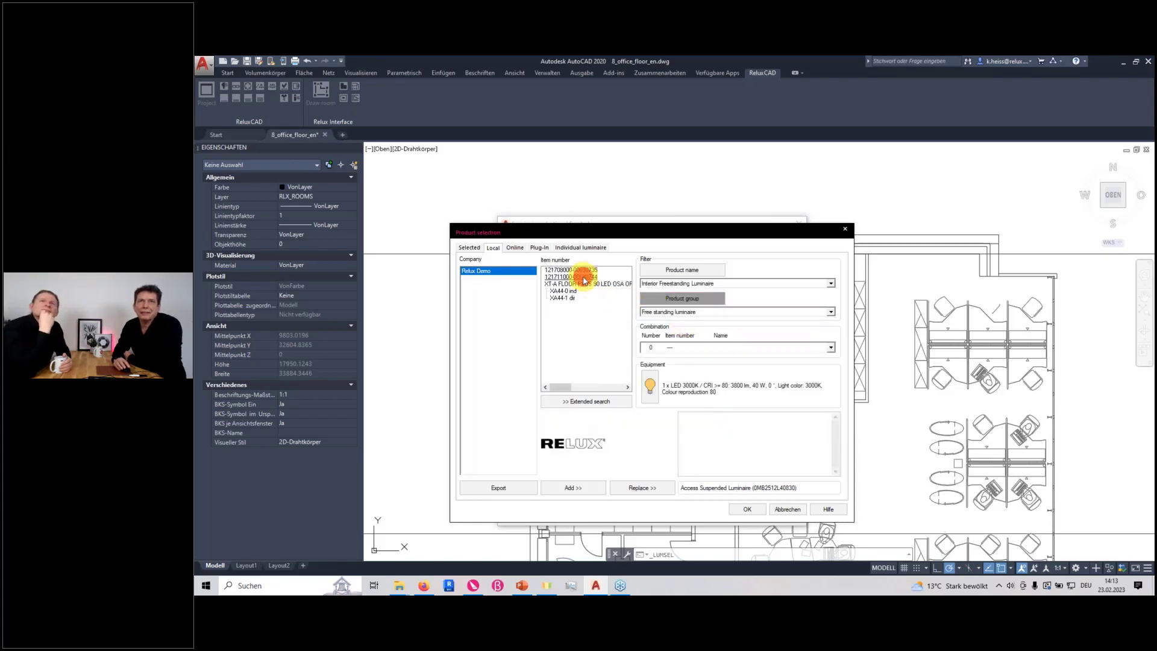
left_click(585, 488)
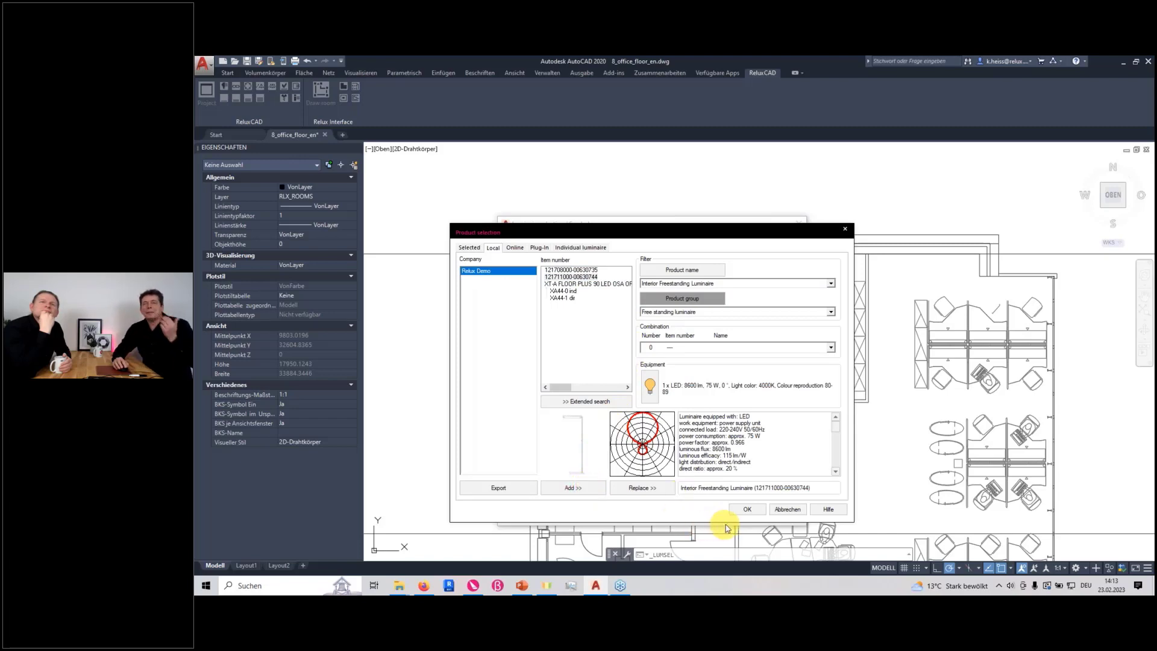
left_click(748, 510)
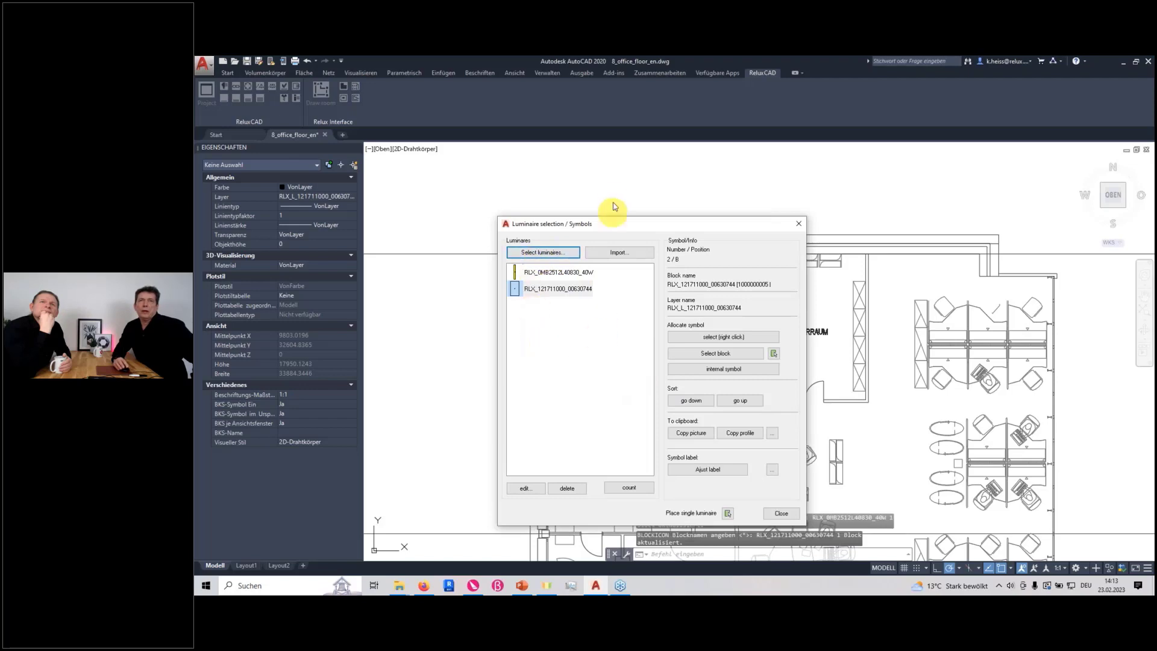
left_click_drag(625, 228, 747, 237)
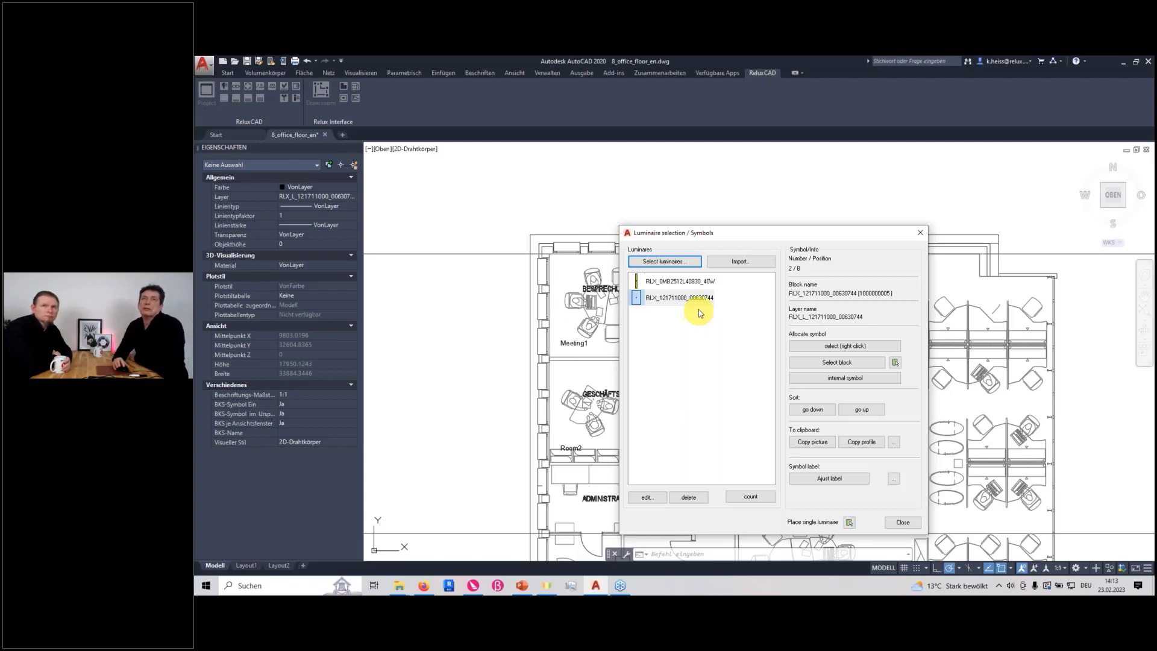
Allocate the internal double-rectangle symbol to luminaire RLX_121711000_00630744 and colour its inner area pink (RGB 255, 0, 128)
left_click(667, 305)
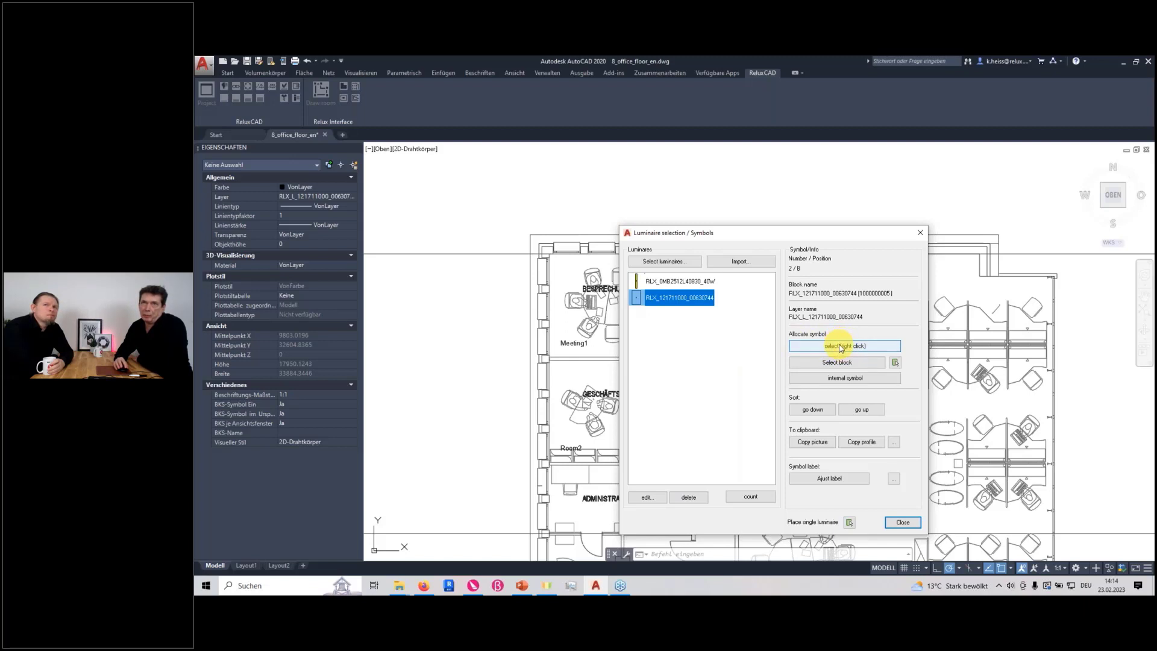
left_click(856, 380)
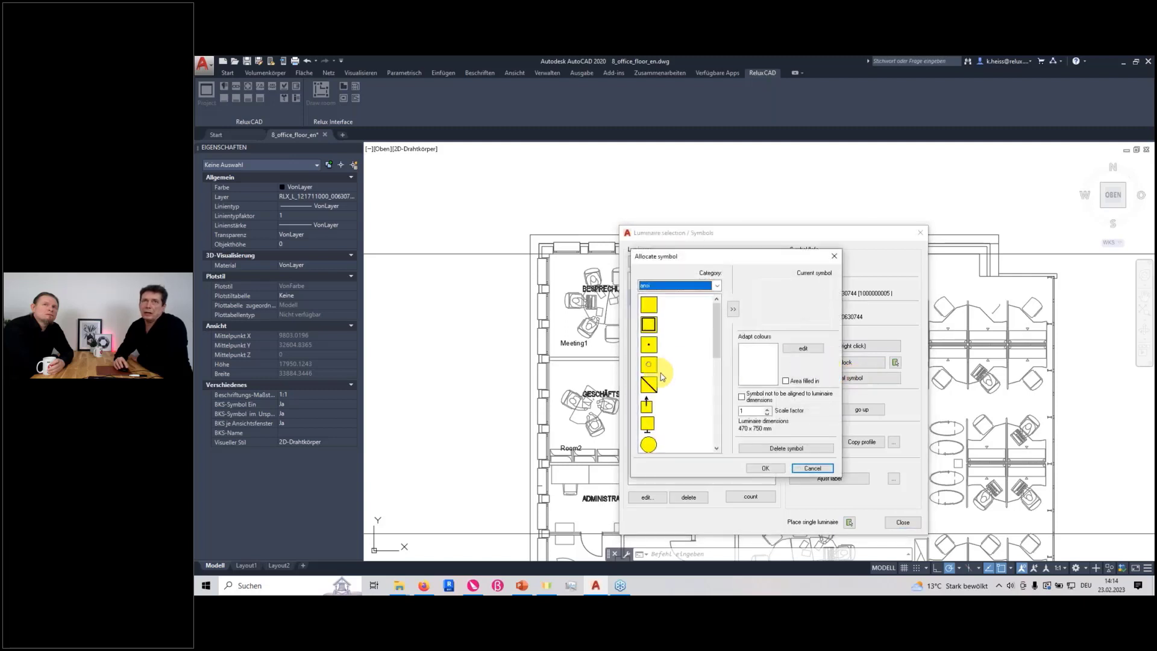
left_click(649, 324)
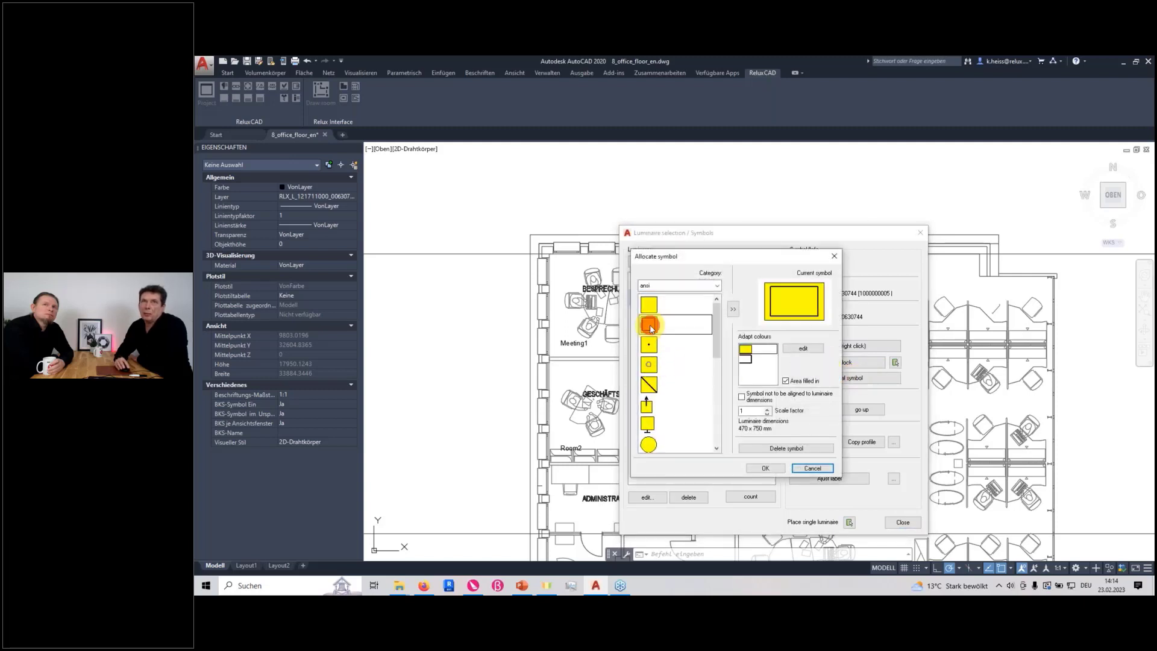
left_click(743, 359)
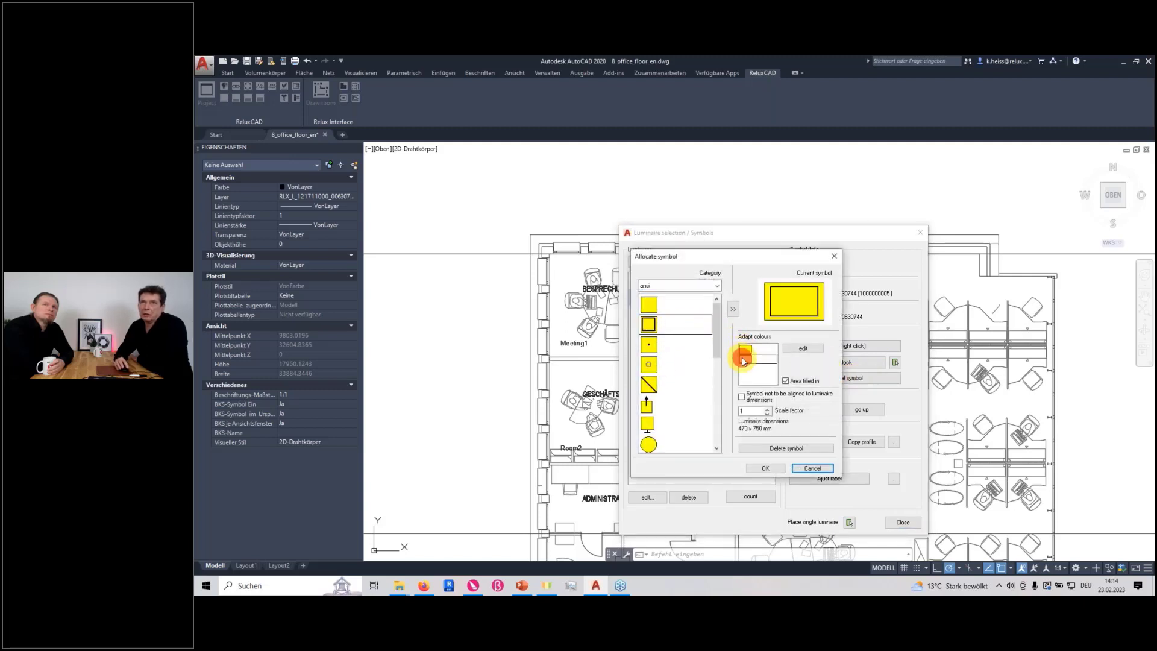
left_click(803, 348)
left_click(726, 334)
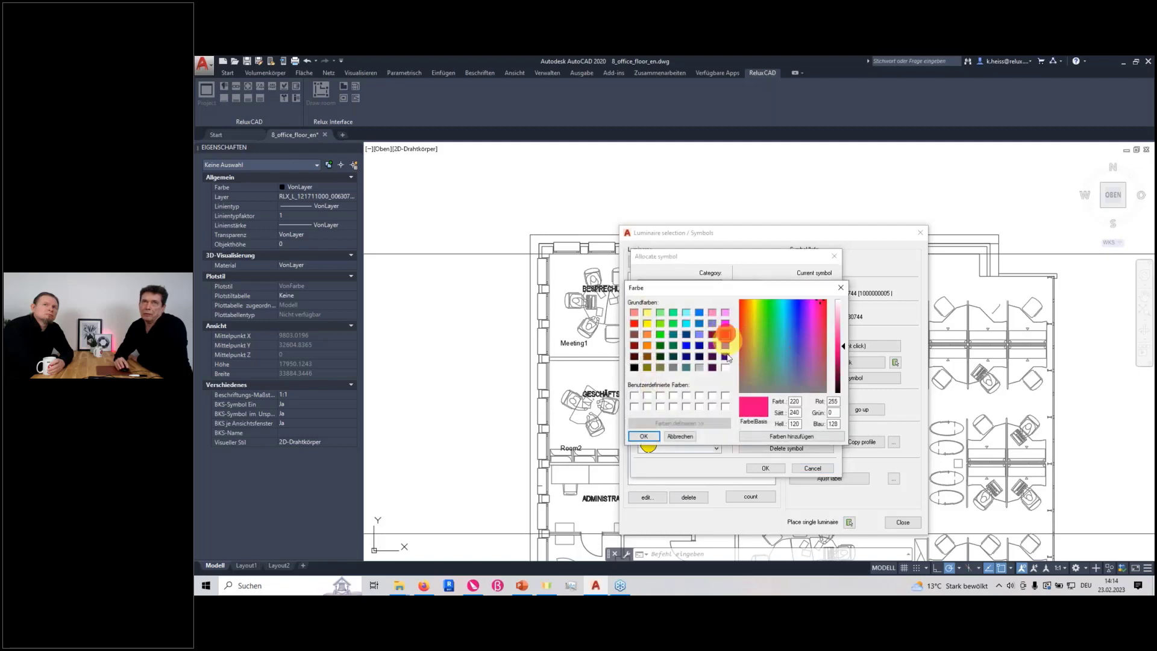
left_click(644, 435)
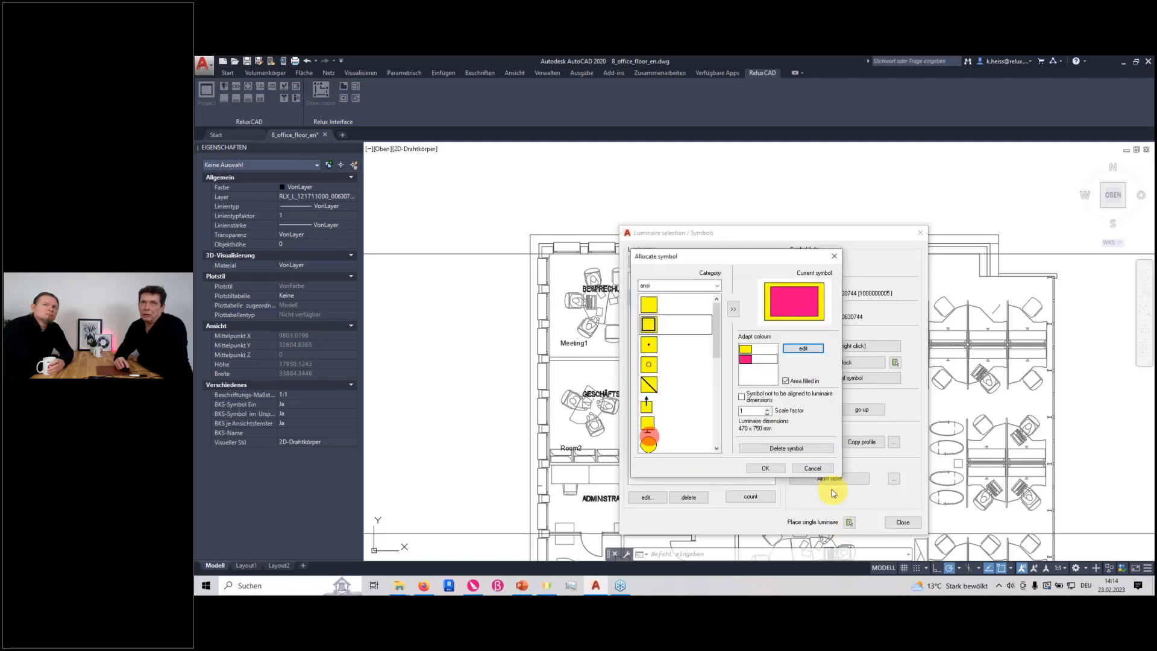
left_click(778, 471)
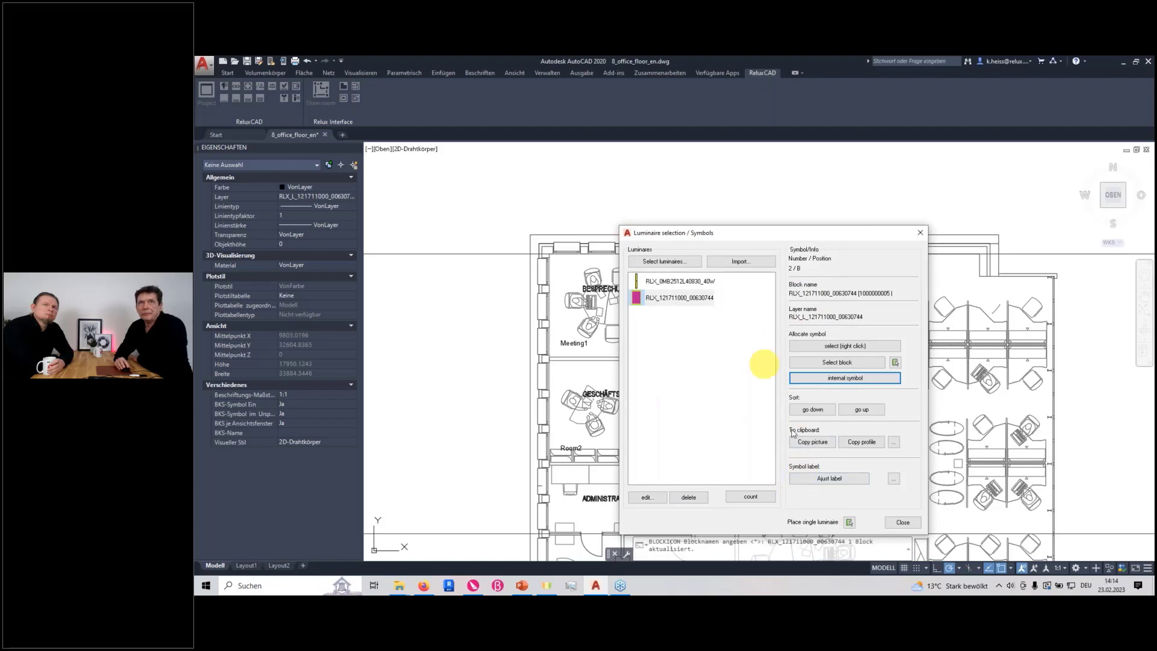
Place a single 121711000_00630744 luminaire at a 0° angle in Room2, beside the window wall above the Geschäftsführer desk
left_click(849, 522)
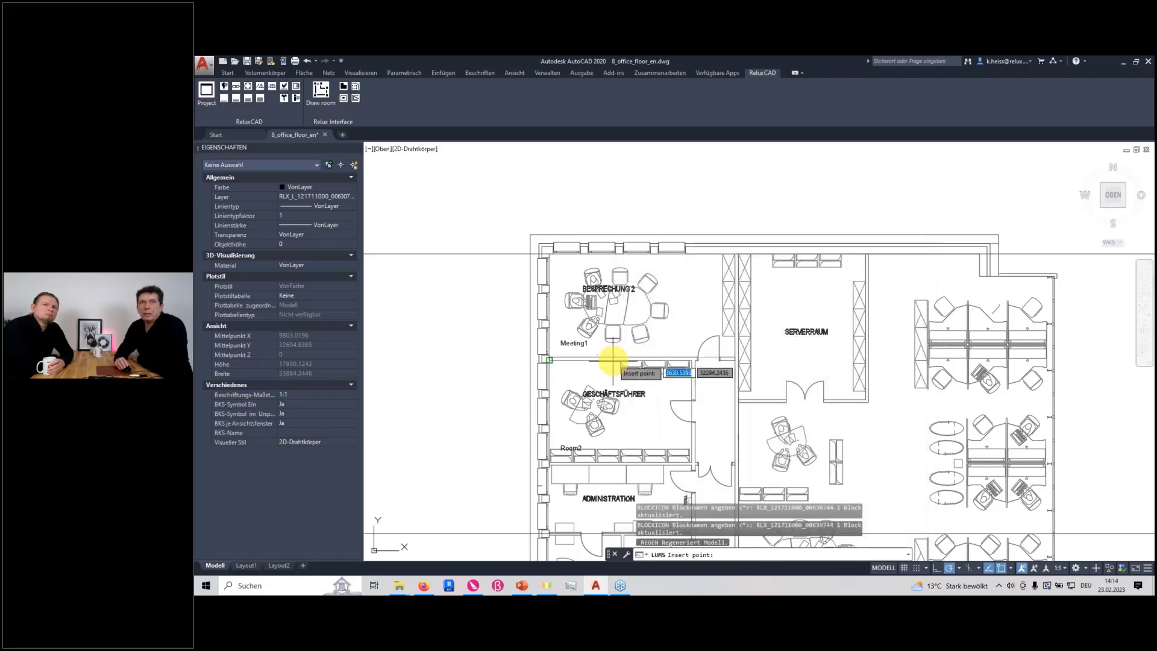
scroll(561, 375, "up", 5)
left_click(542, 371)
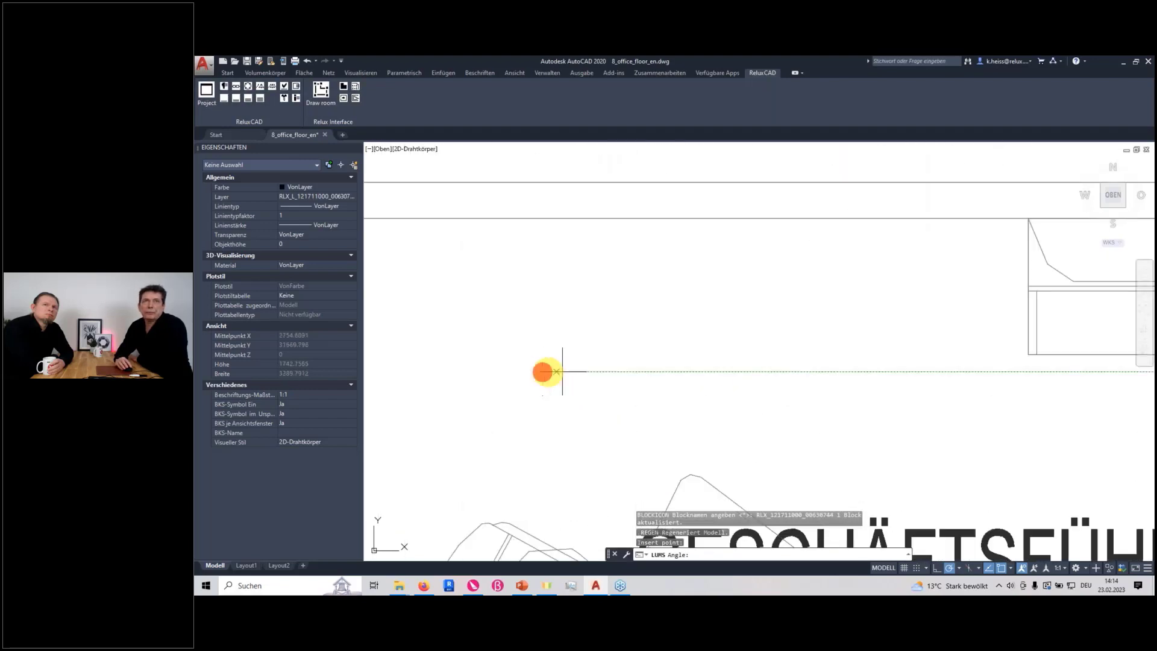
left_click(726, 375)
left_click(903, 522)
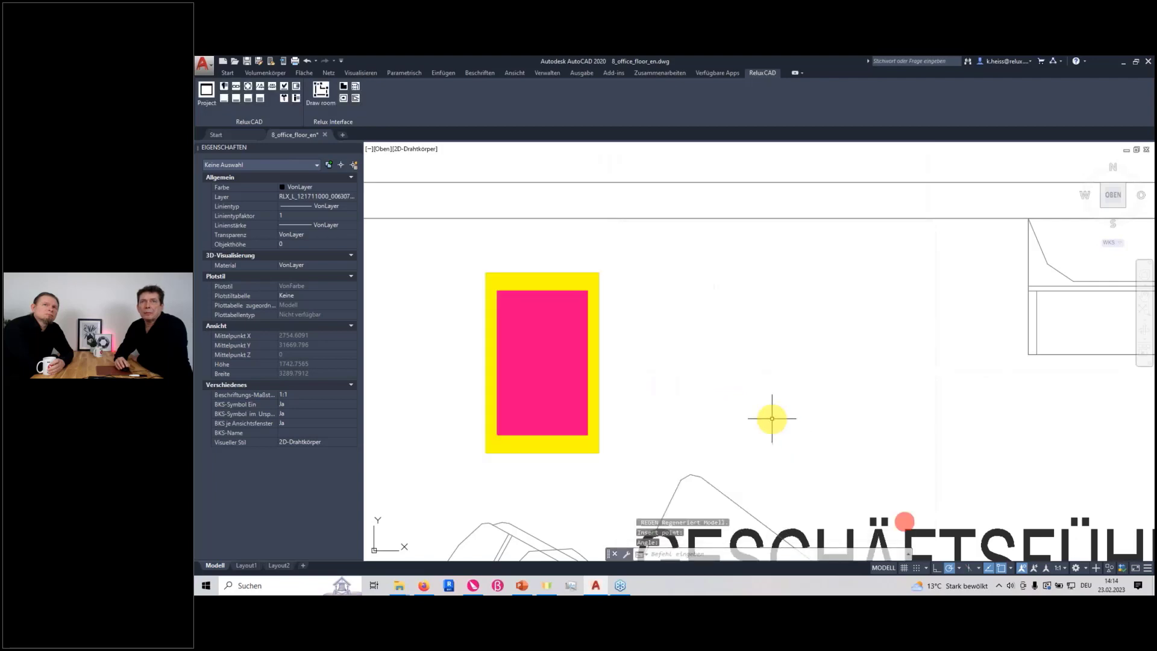
scroll(771, 420, "down", 5)
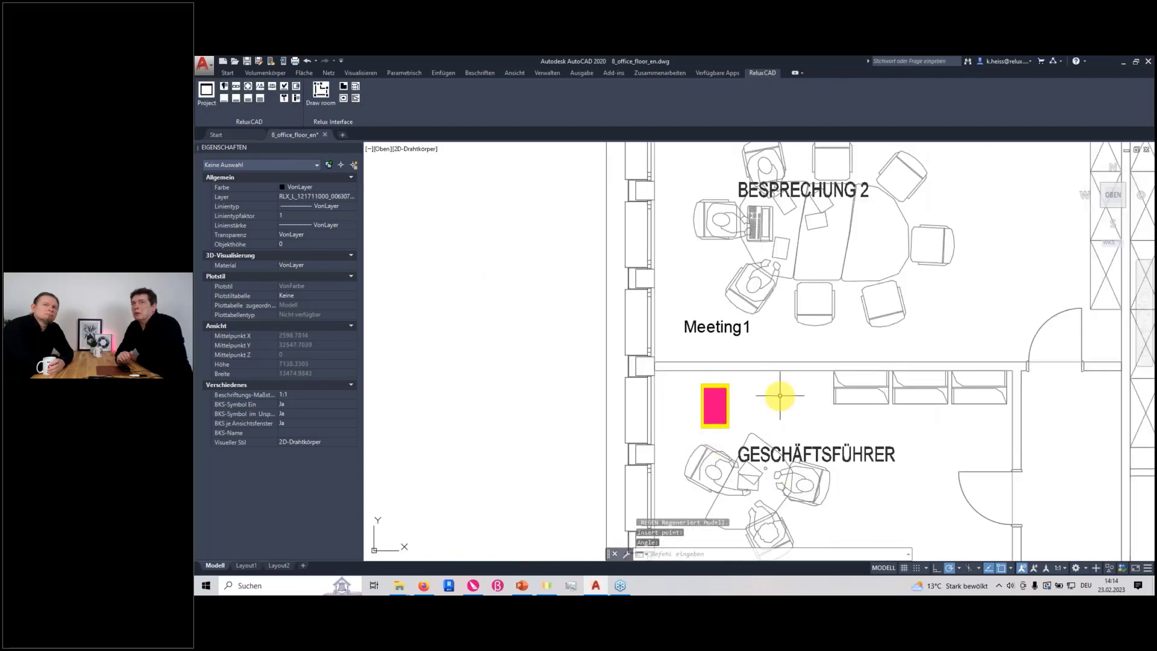
scroll(781, 396, "down", 4)
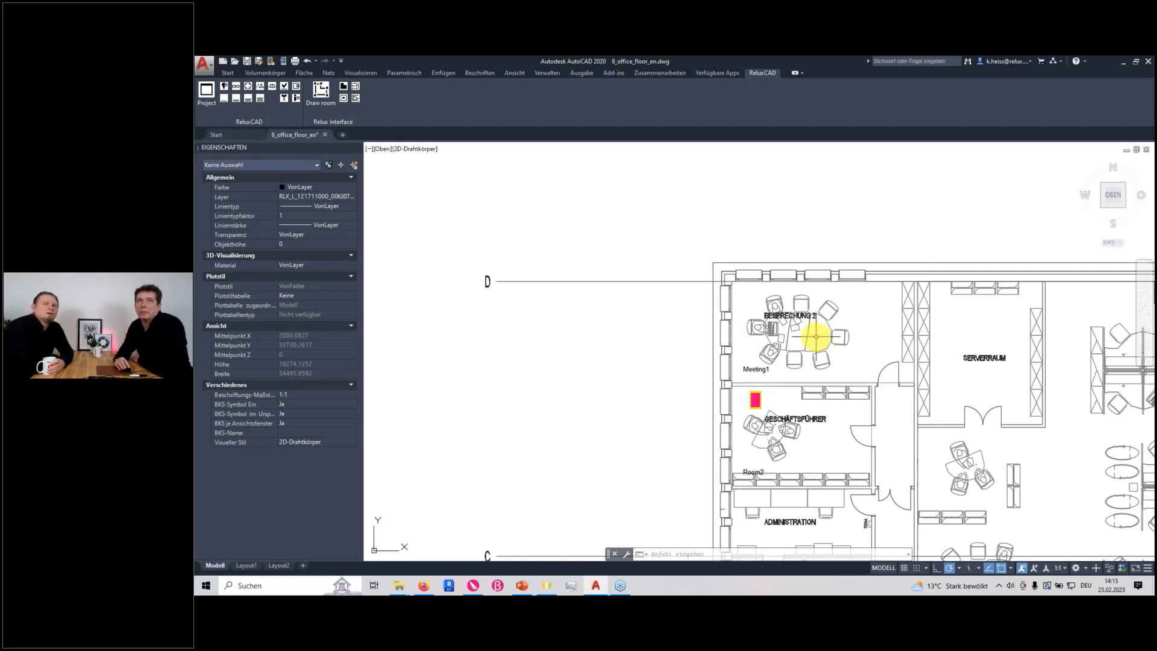
Start a luminaire row across Meeting1 with object snap off, running horizontally from the window wall to the opposite wall
left_click(237, 88)
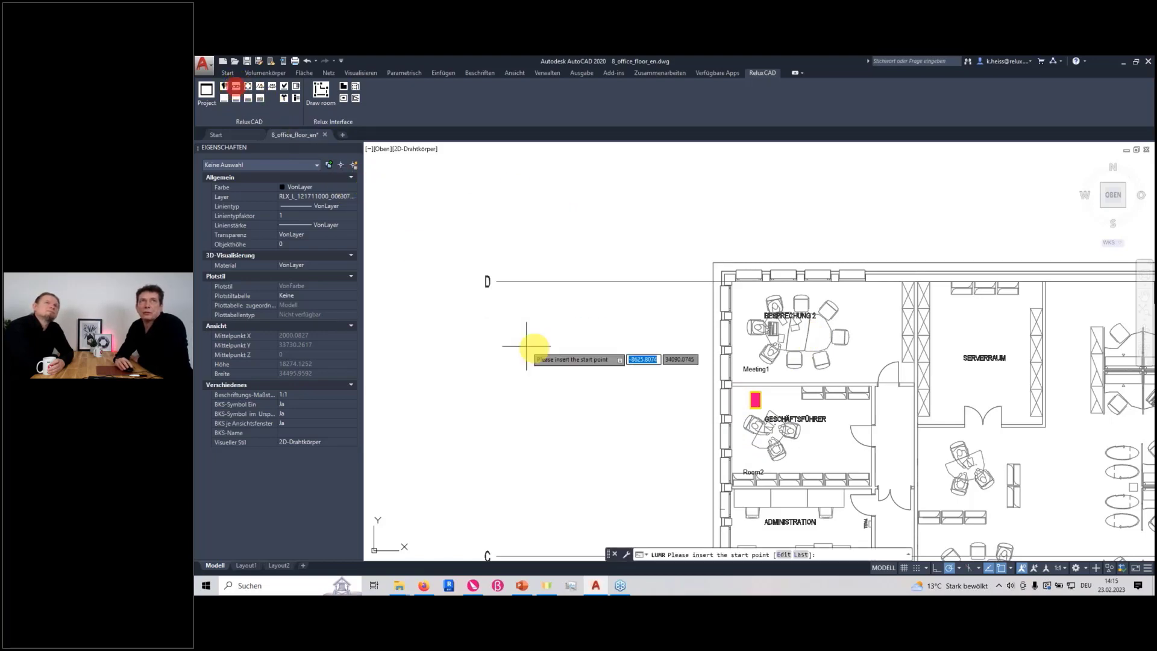
scroll(794, 331, "up", 8)
scroll(517, 290, "down", 6)
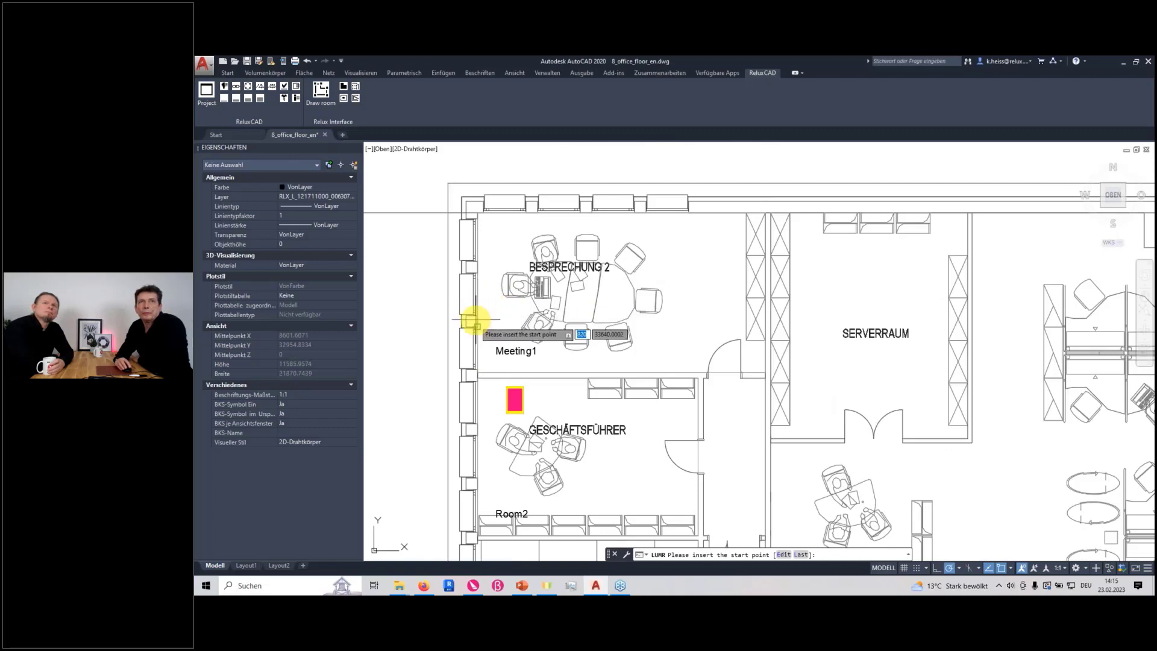
scroll(476, 301, "up", 5)
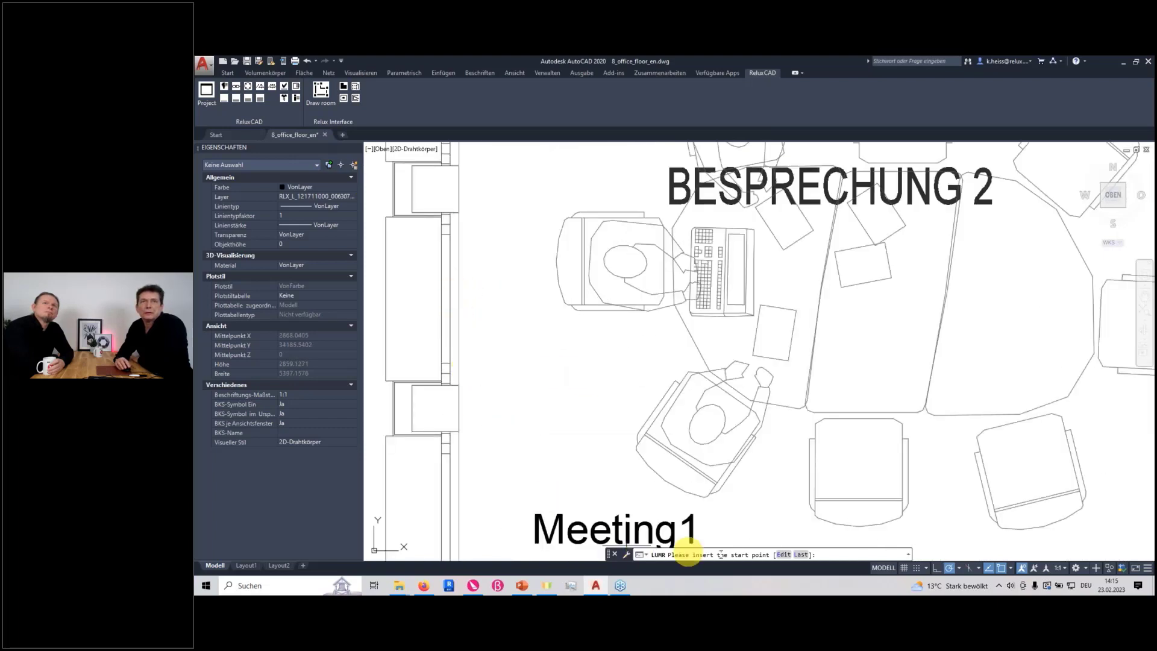
left_click(1004, 567)
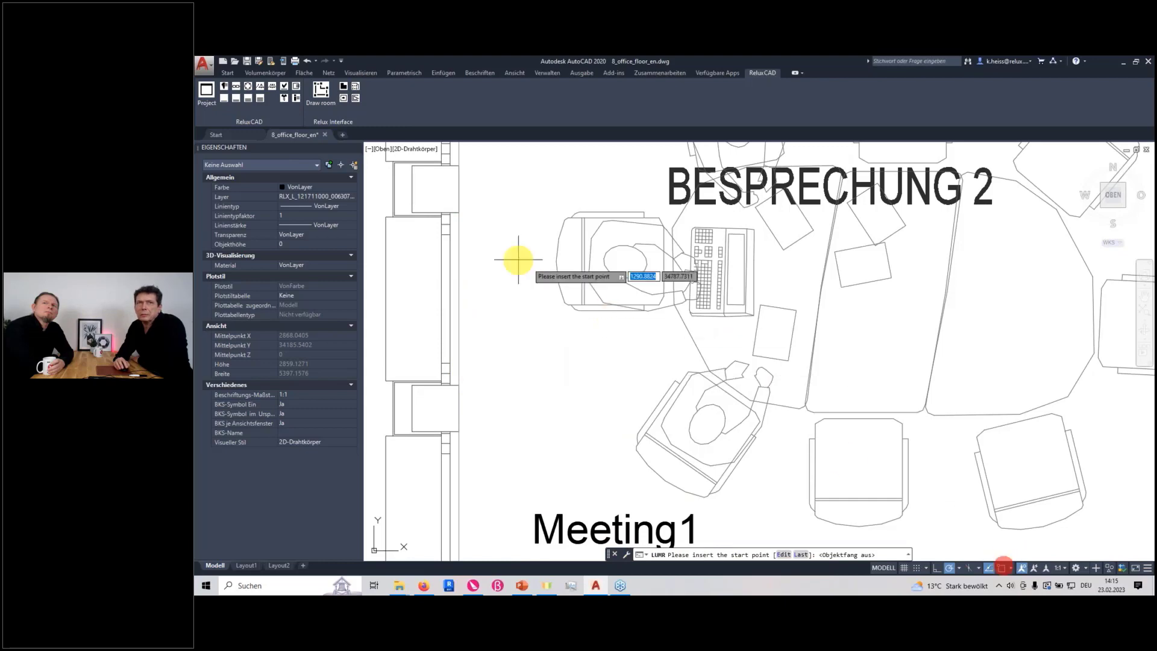
left_click(459, 298)
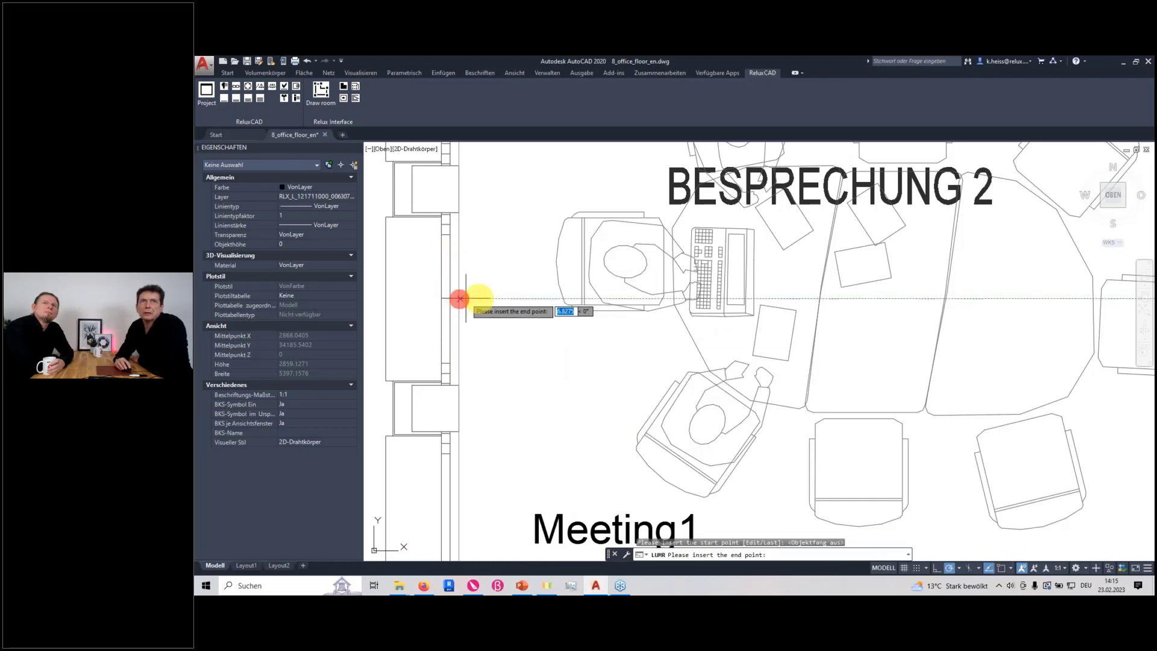
scroll(726, 308, "down", 3)
middle_click_drag(855, 318, 729, 315)
scroll(730, 316, "up", 1)
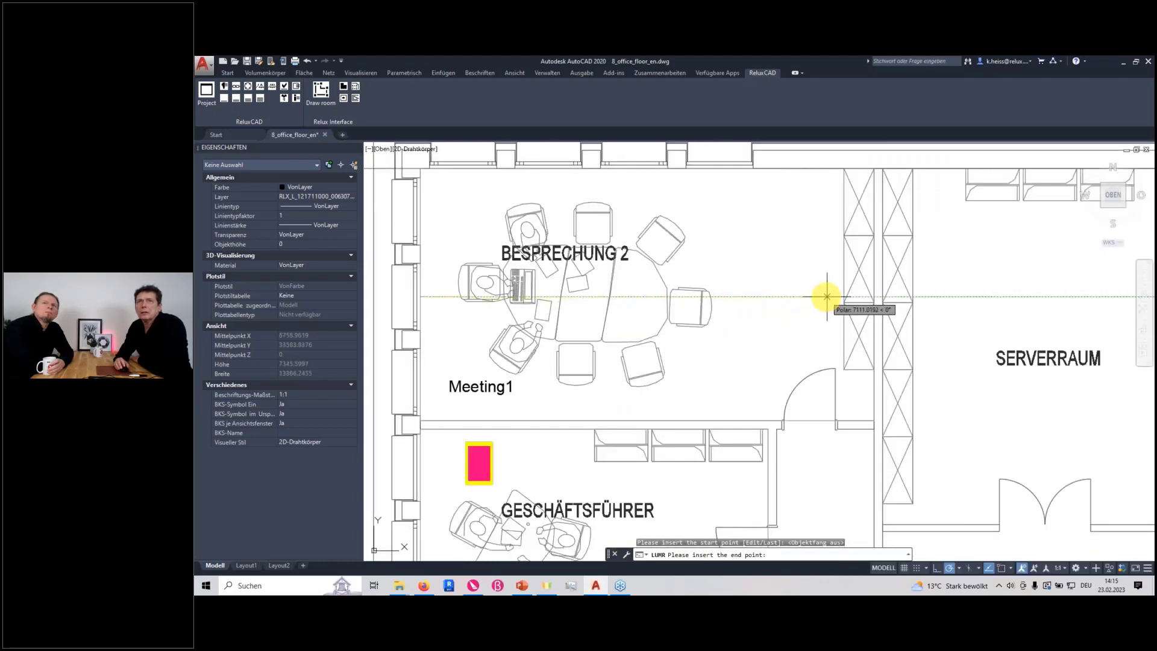
scroll(865, 297, "up", 5)
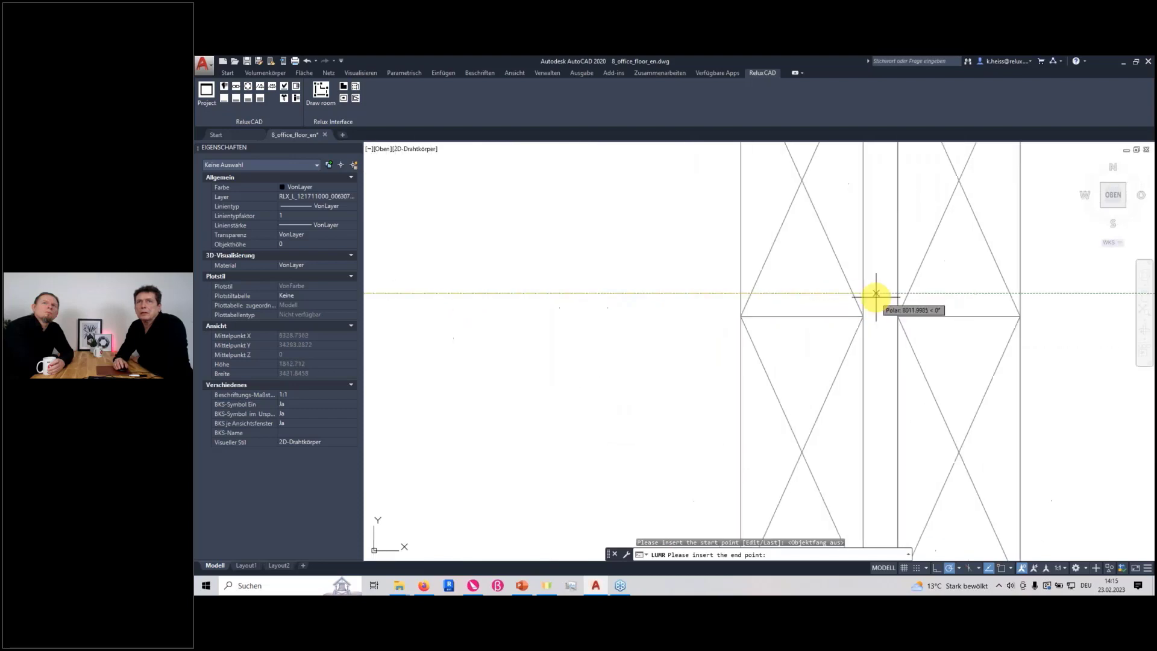
left_click(863, 301)
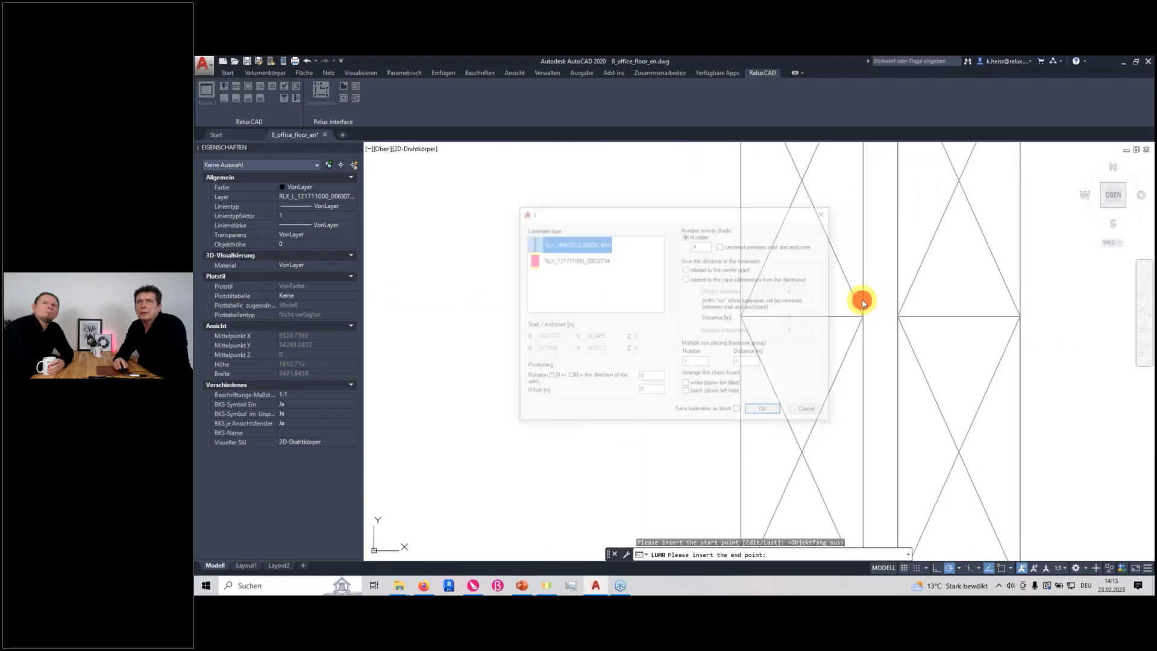
Fill the row with 3 RLX_0MB2512L40830_40W luminaires, centered between start and end point
double_click(699, 245)
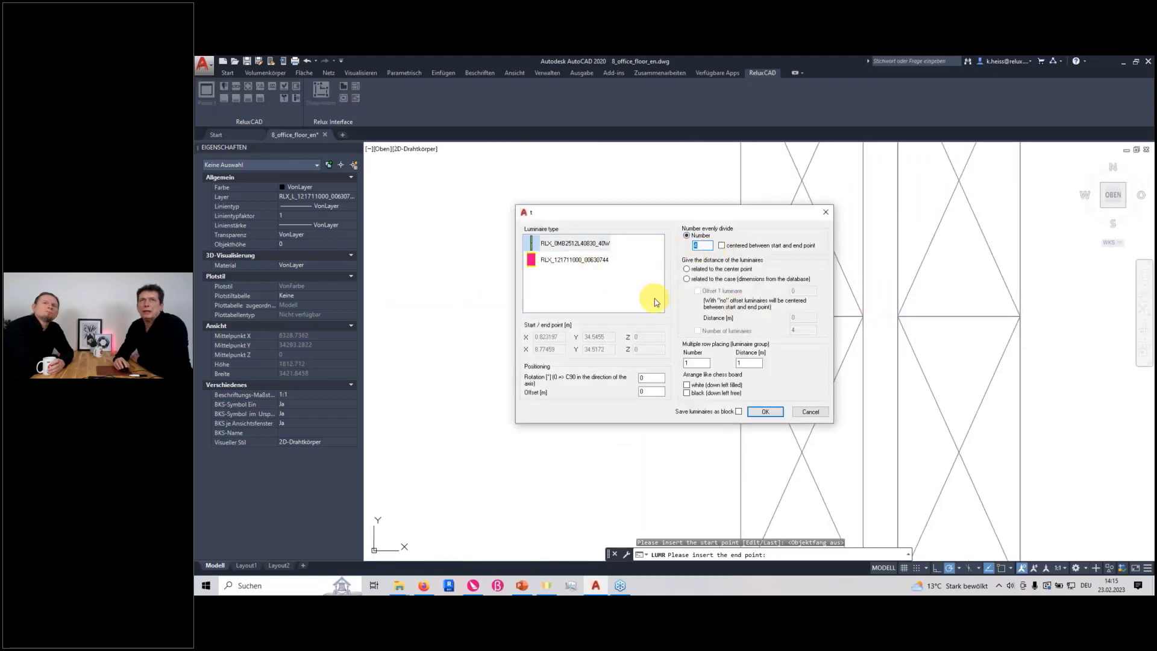
type("3")
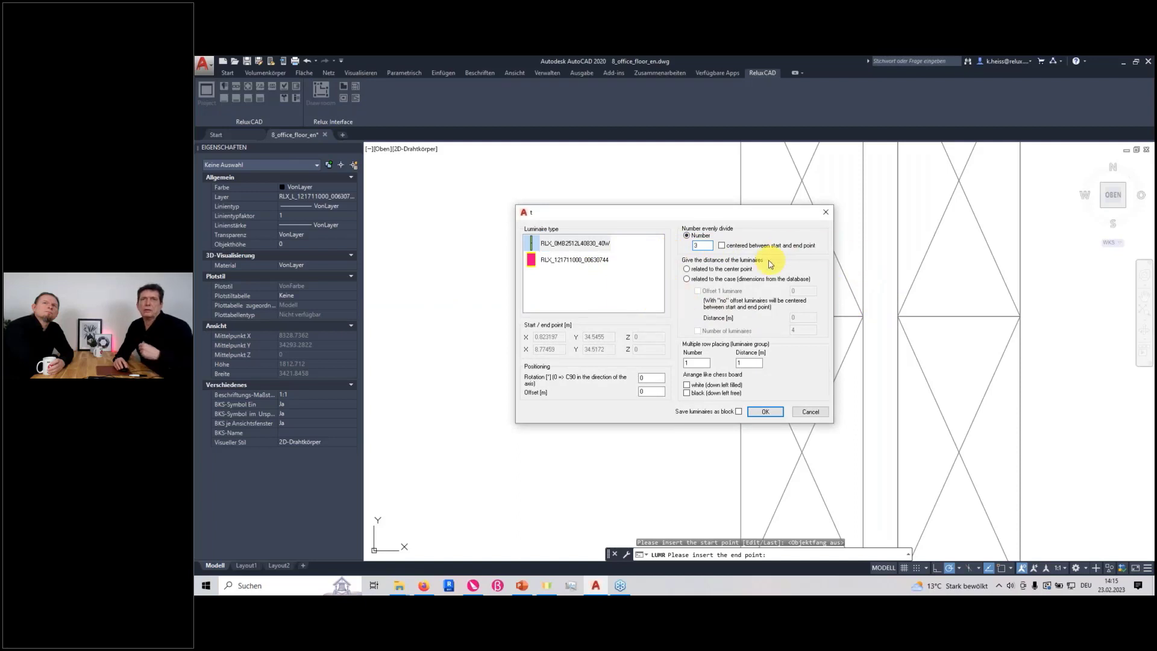
left_click(722, 246)
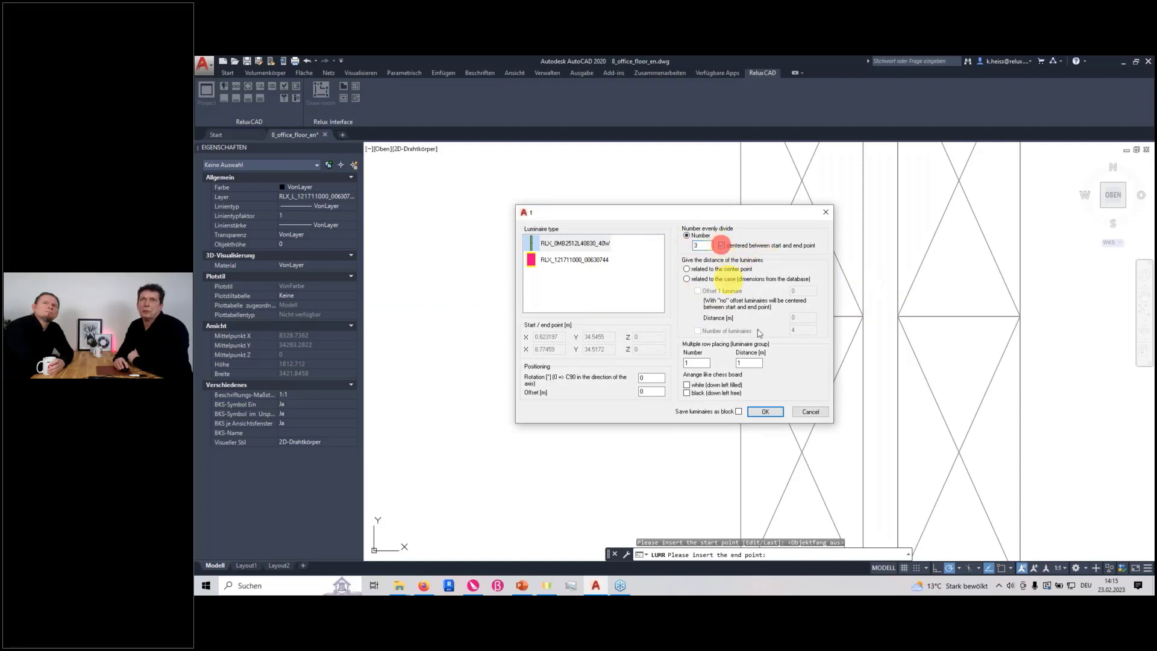
left_click(761, 413)
scroll(626, 393, "down", 5)
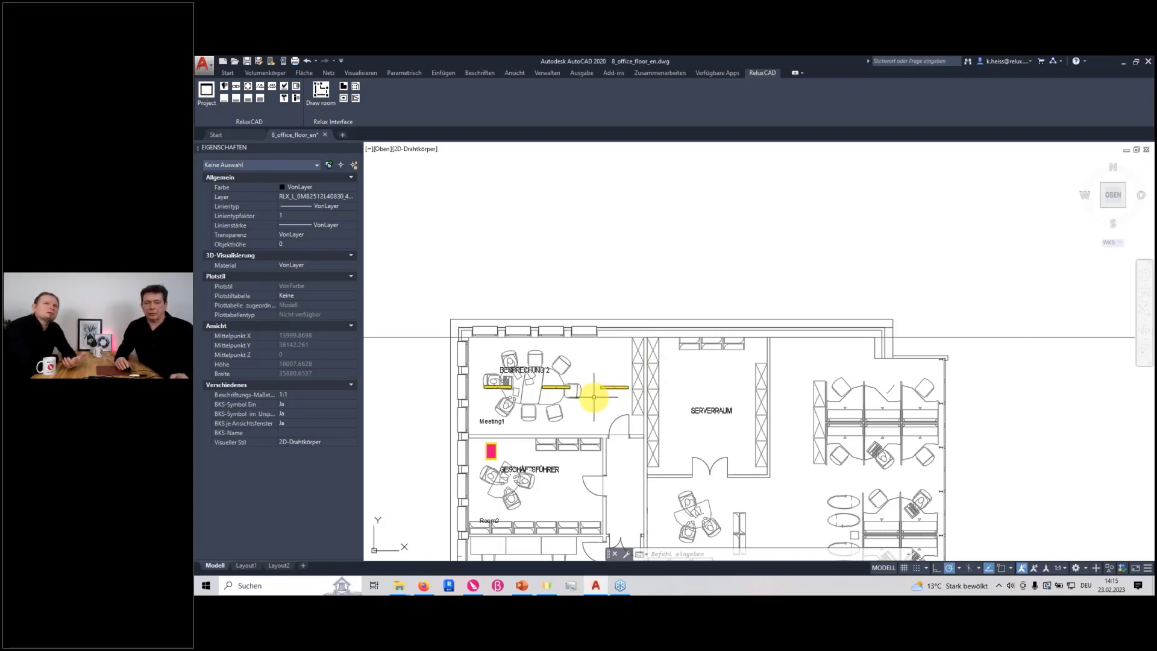
Examine the block properties of the Meeting1 luminaire nearest the cabinets, and clear the selection
left_click(603, 388)
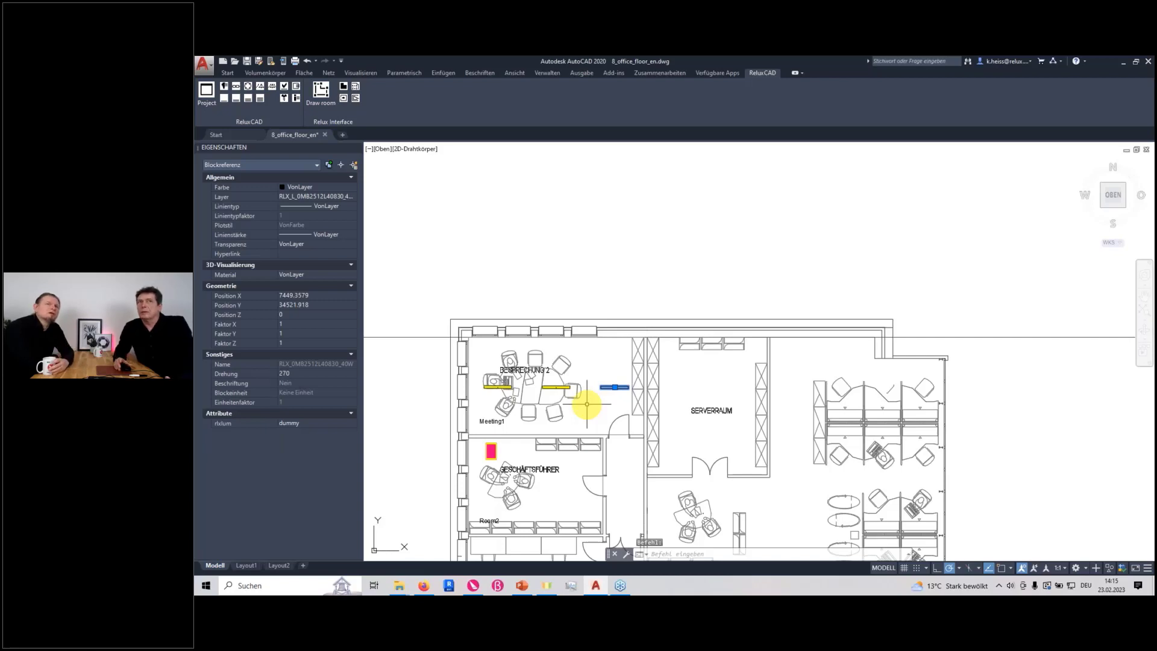
key("Escape")
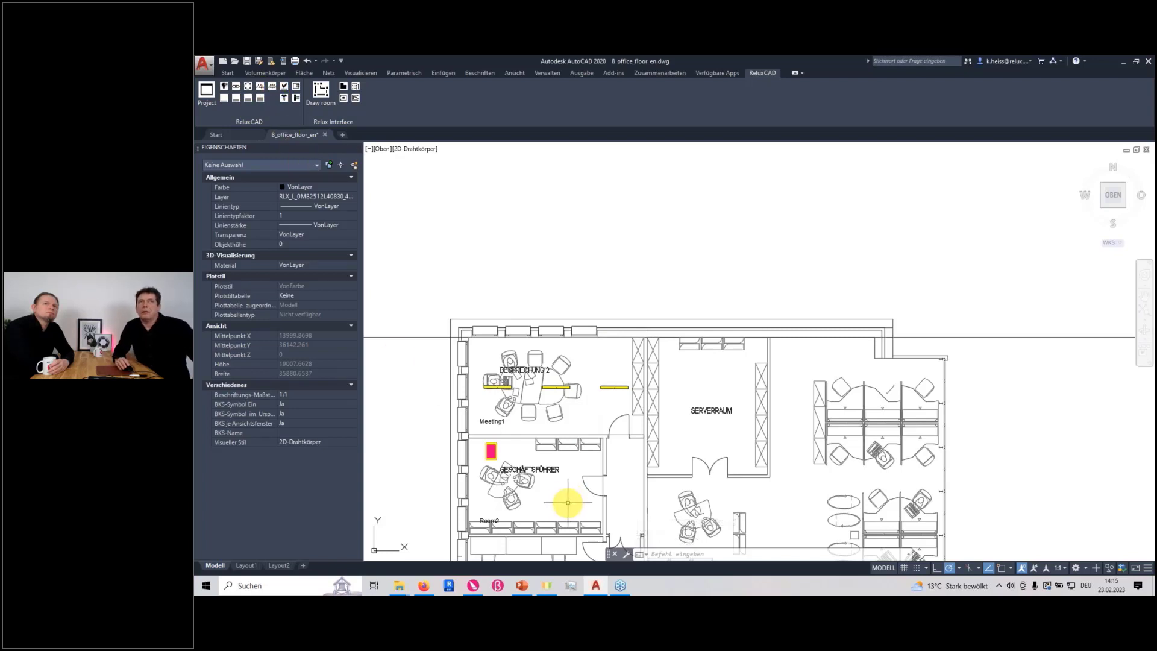
scroll(585, 456, "down", 2)
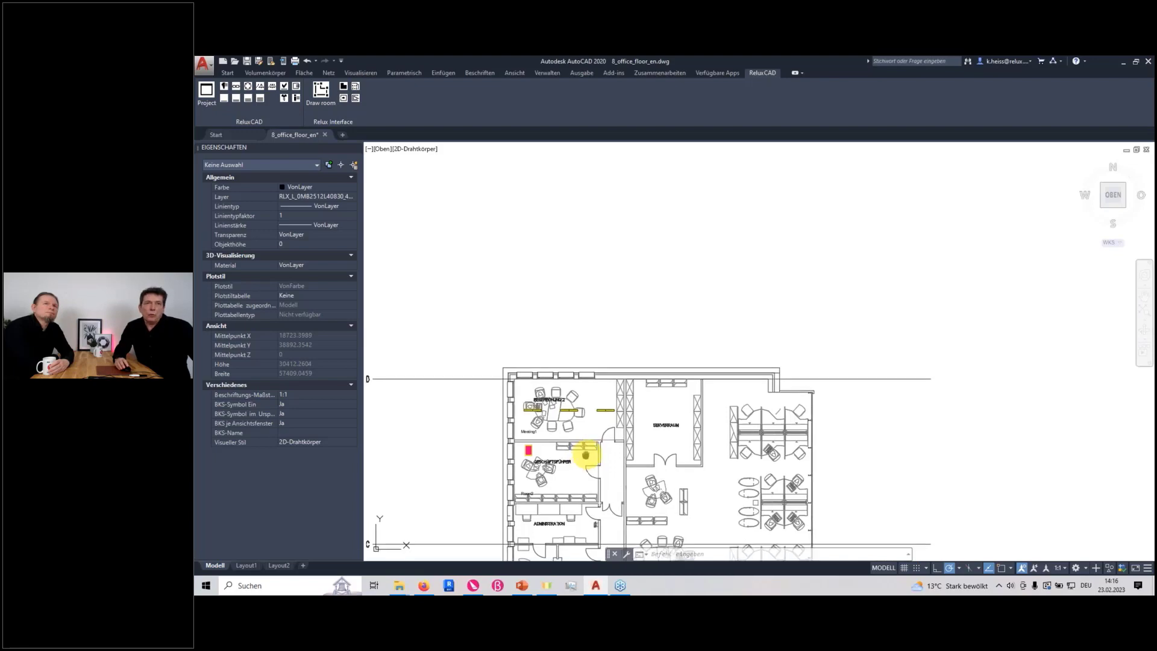
middle_click_drag(584, 455, 605, 426)
scroll(573, 404, "up", 4)
scroll(425, 208, "down", 2)
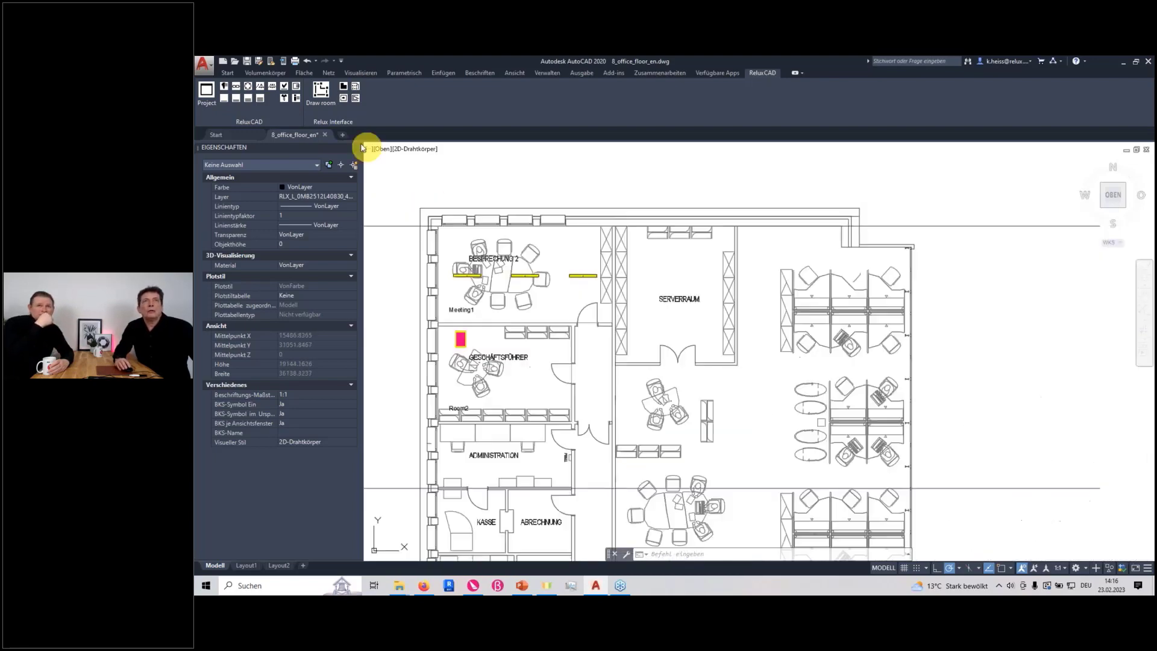
Transfer the project to Relux through the Relux interface with Room2 as the room type, accepting the start notice
left_click(322, 92)
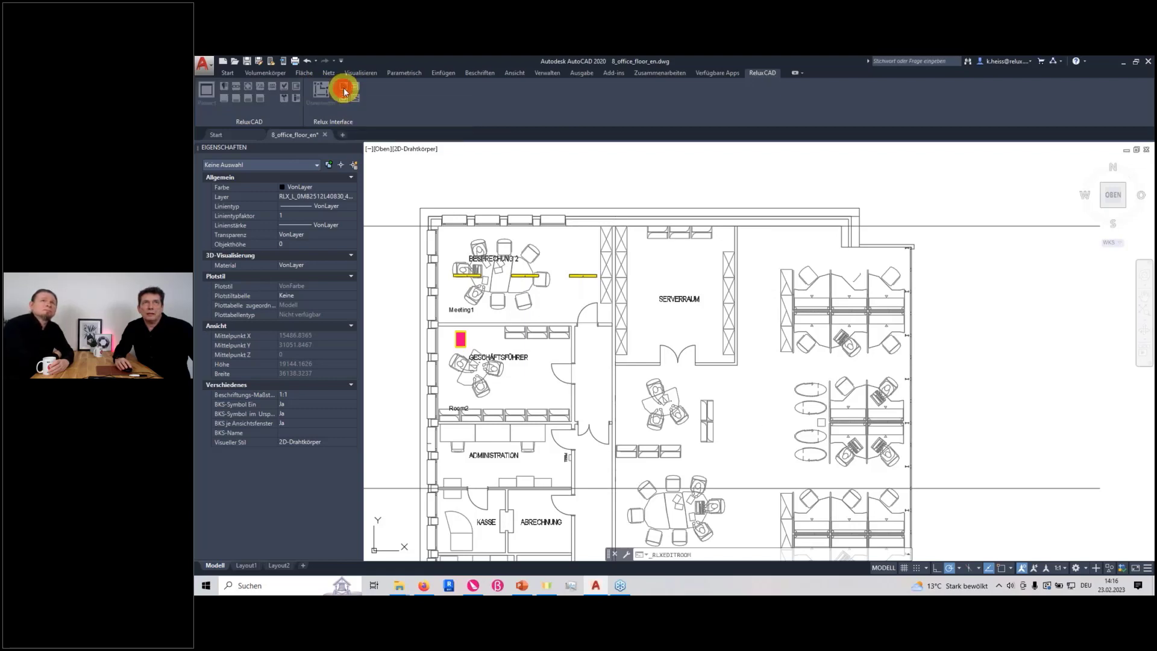
left_click_drag(858, 225, 631, 244)
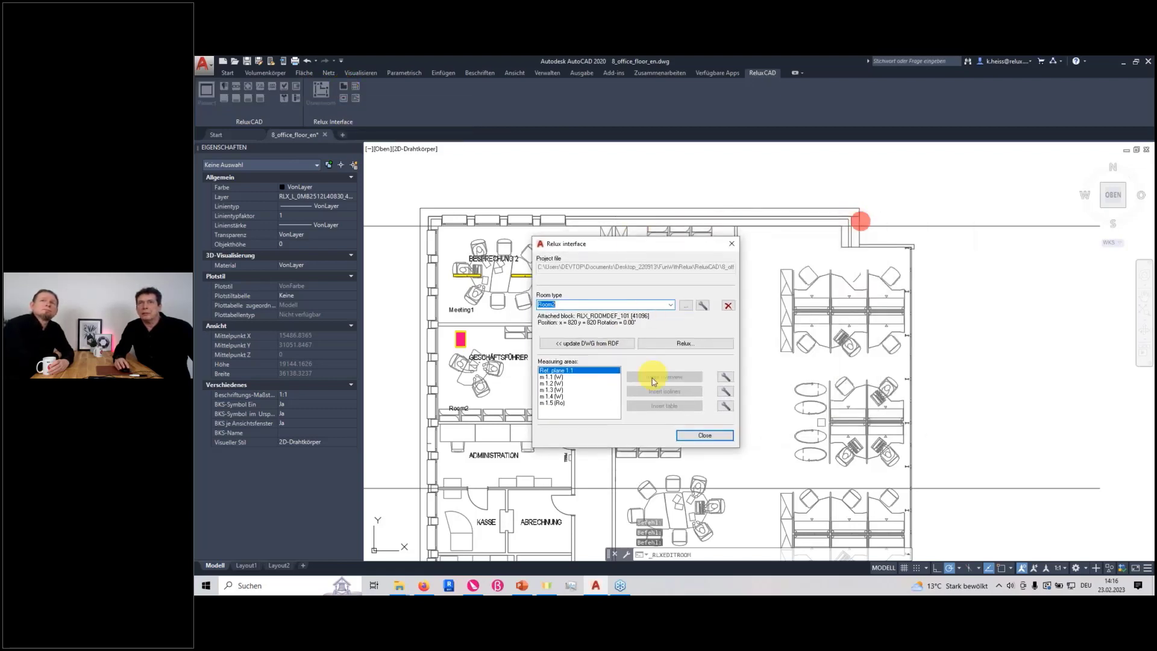
left_click(671, 305)
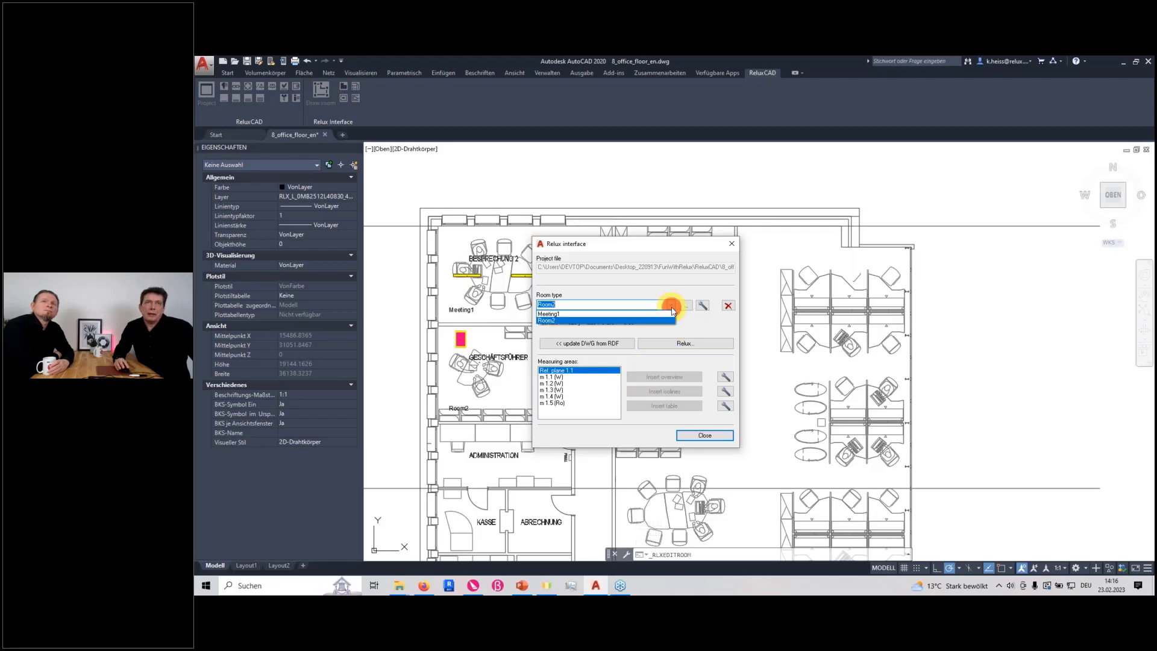
left_click(673, 312)
left_click(674, 343)
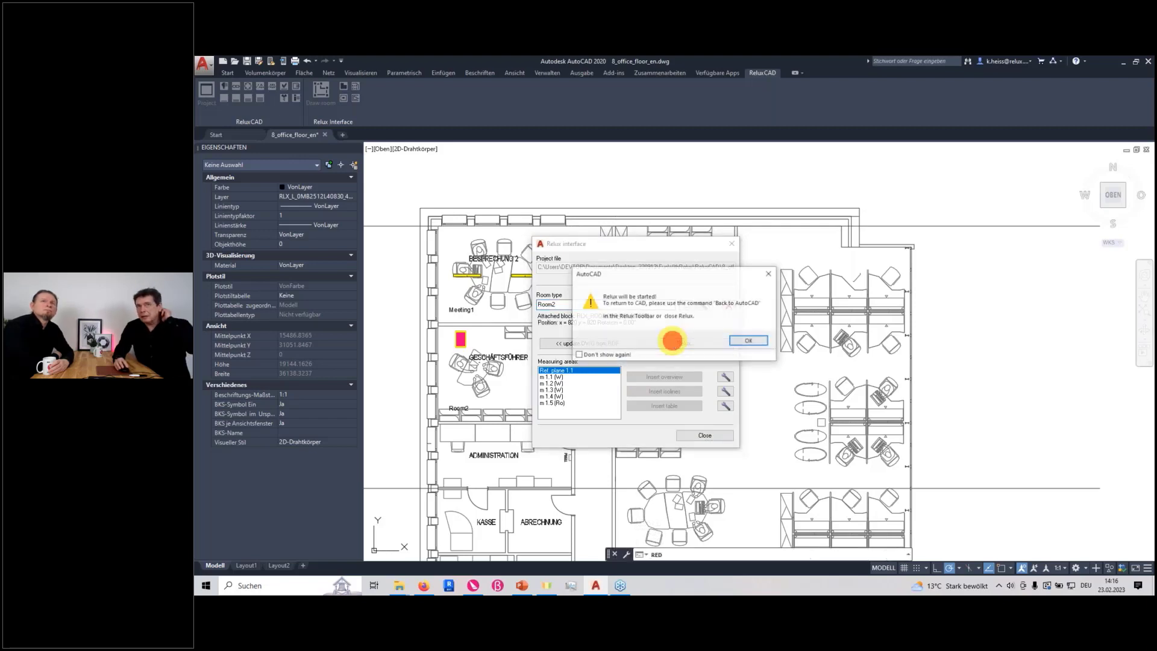
left_click(761, 340)
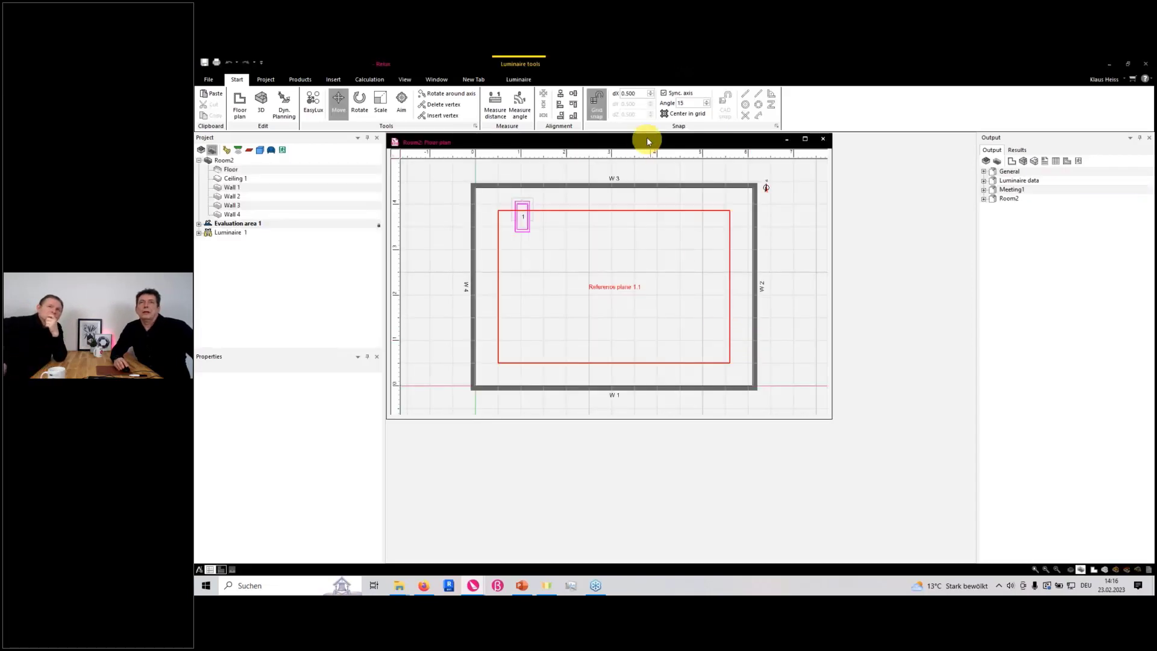
Open Meeting1 from the project overview and inspect the room with its luminaires in the 3D view
double_click(644, 144)
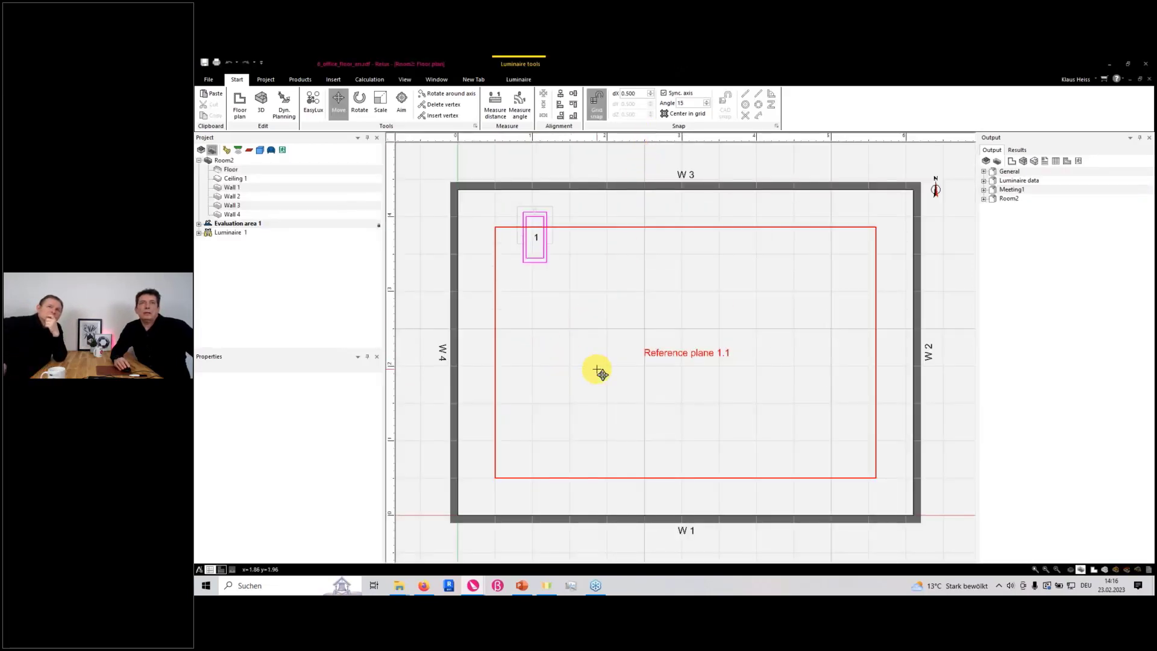
left_click(201, 151)
right_click(229, 161)
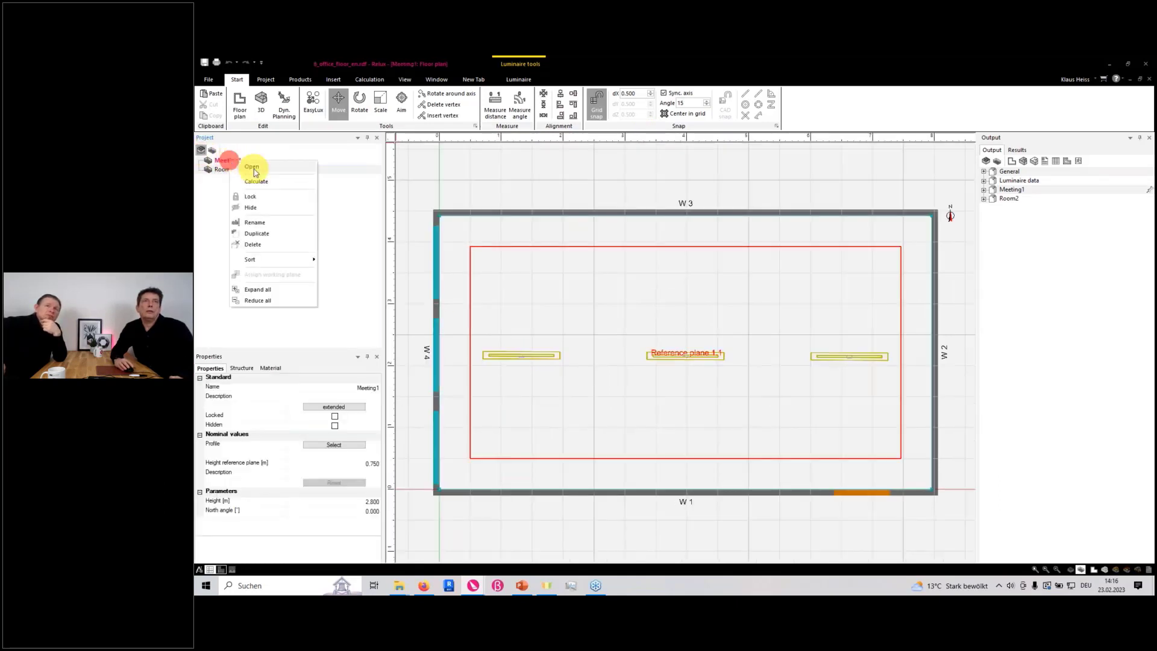
left_click(254, 172)
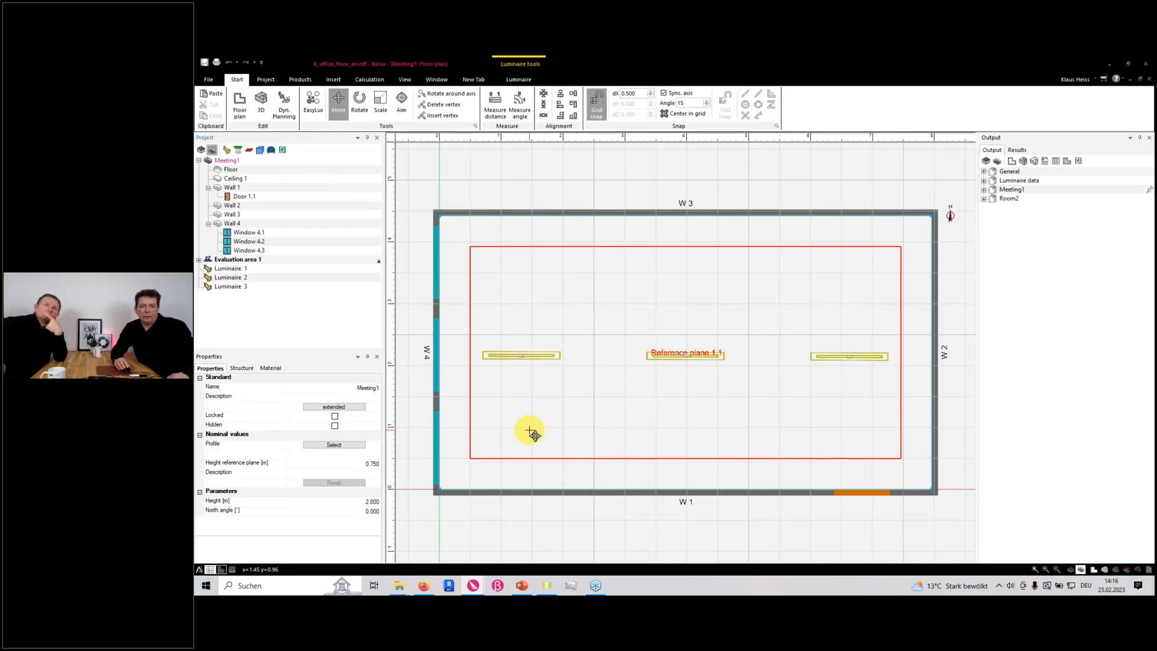
right_click_drag(605, 435, 620, 377)
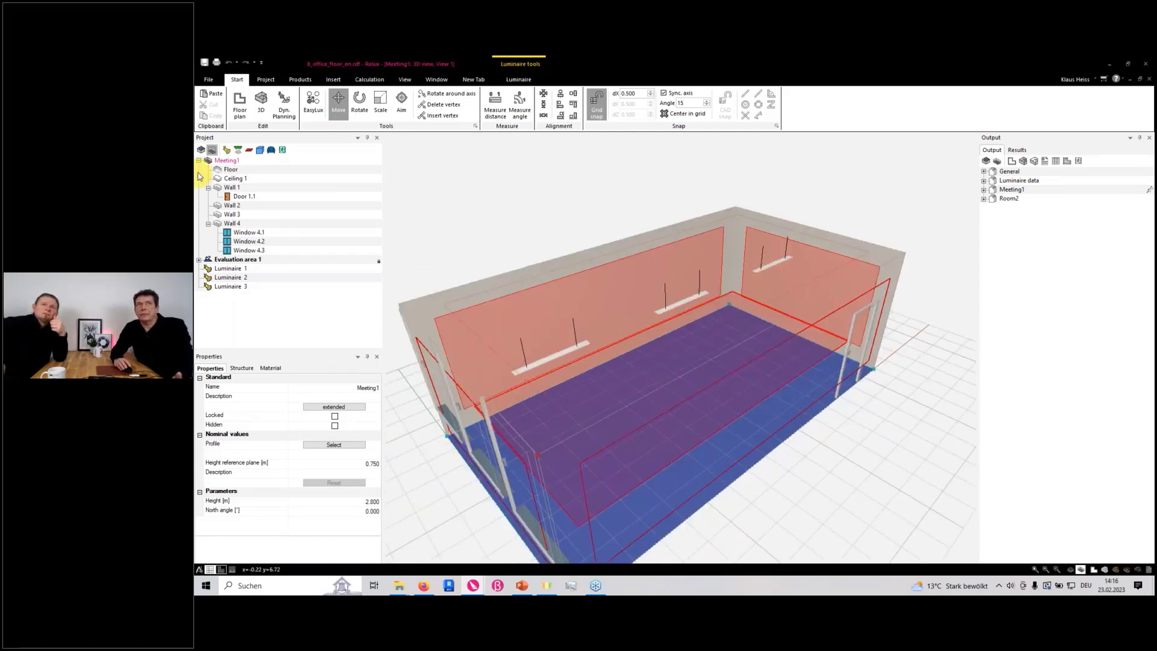
Insert a floor scene into the project that groups Meeting1 and Room2
left_click(201, 152)
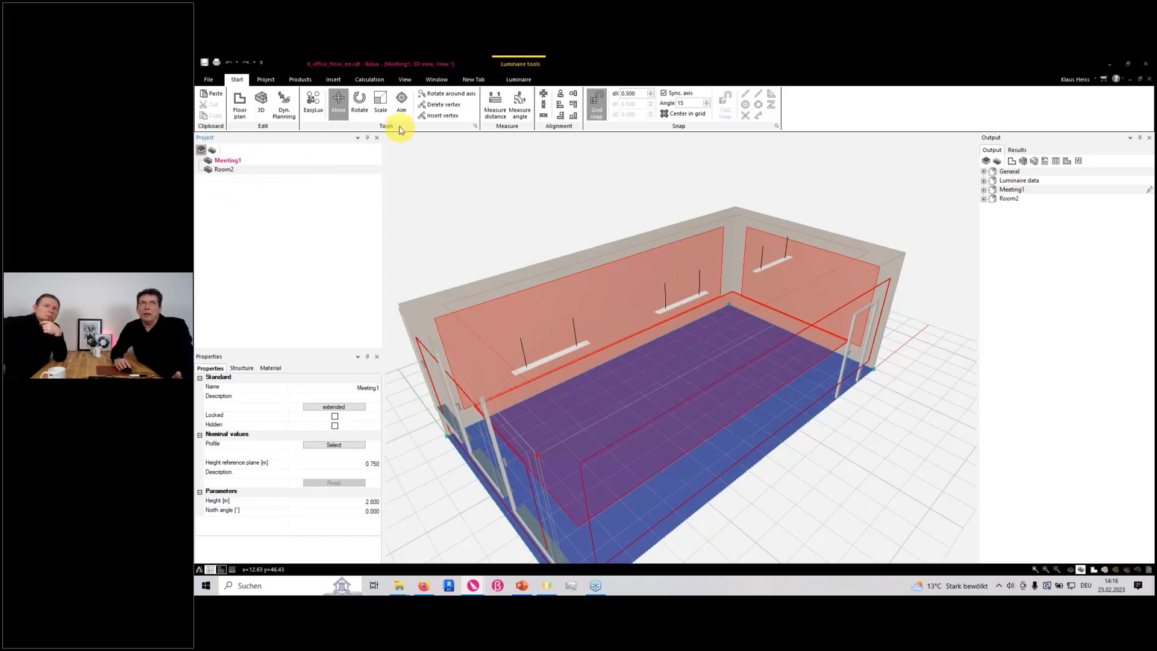
left_click(332, 83)
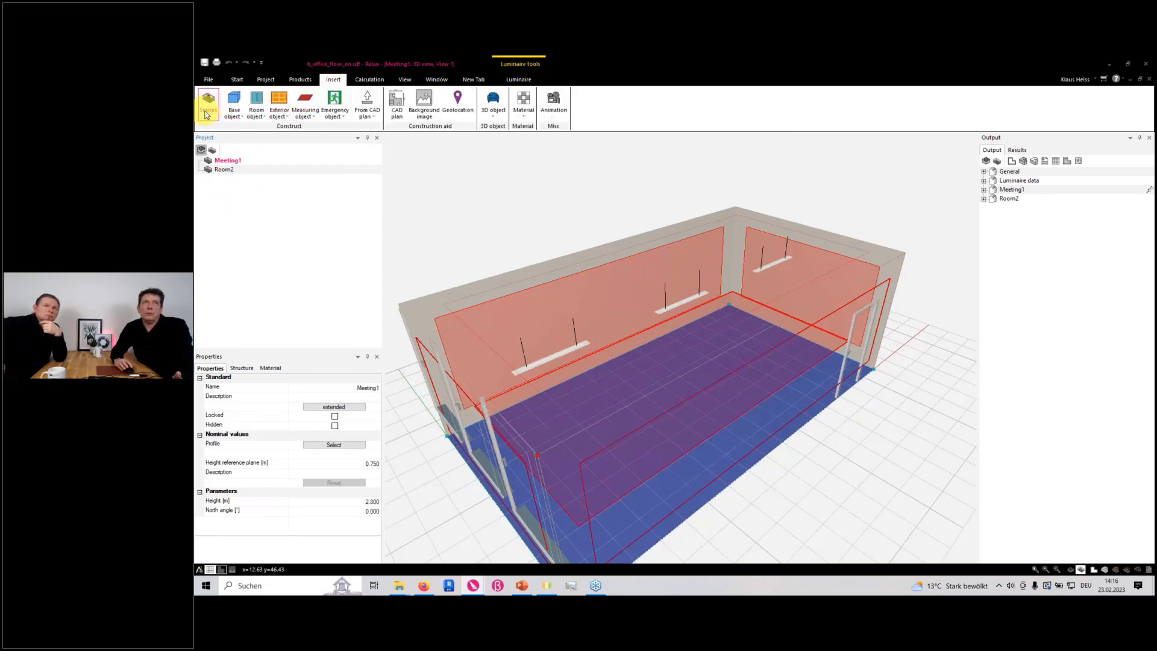
left_click(208, 103)
left_click(215, 208)
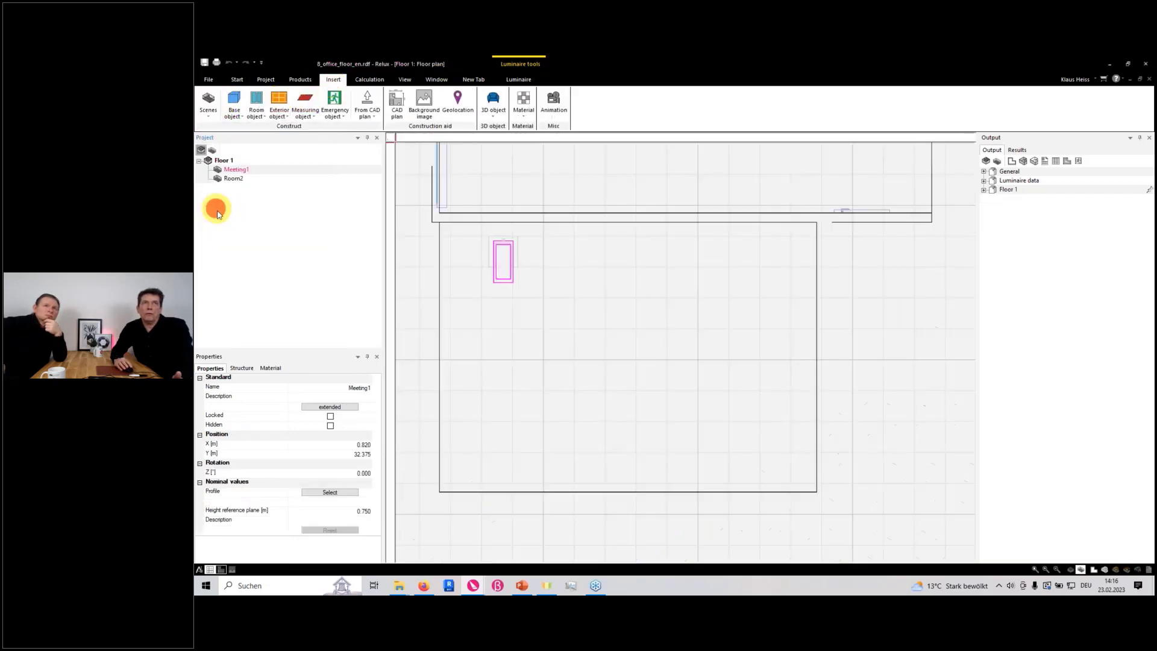
left_click(423, 199)
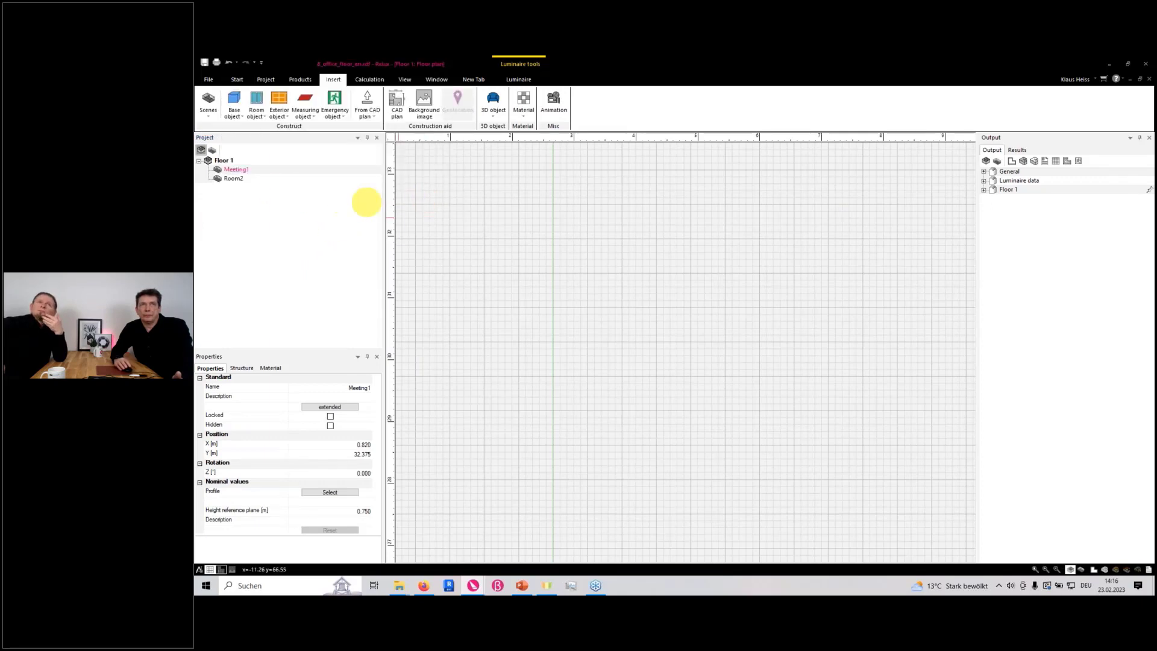
Examine the floor with both rooms in 3D from above, and clear the Meeting1 selection
scroll(522, 303, "up", 2)
key("ctrl+Tab")
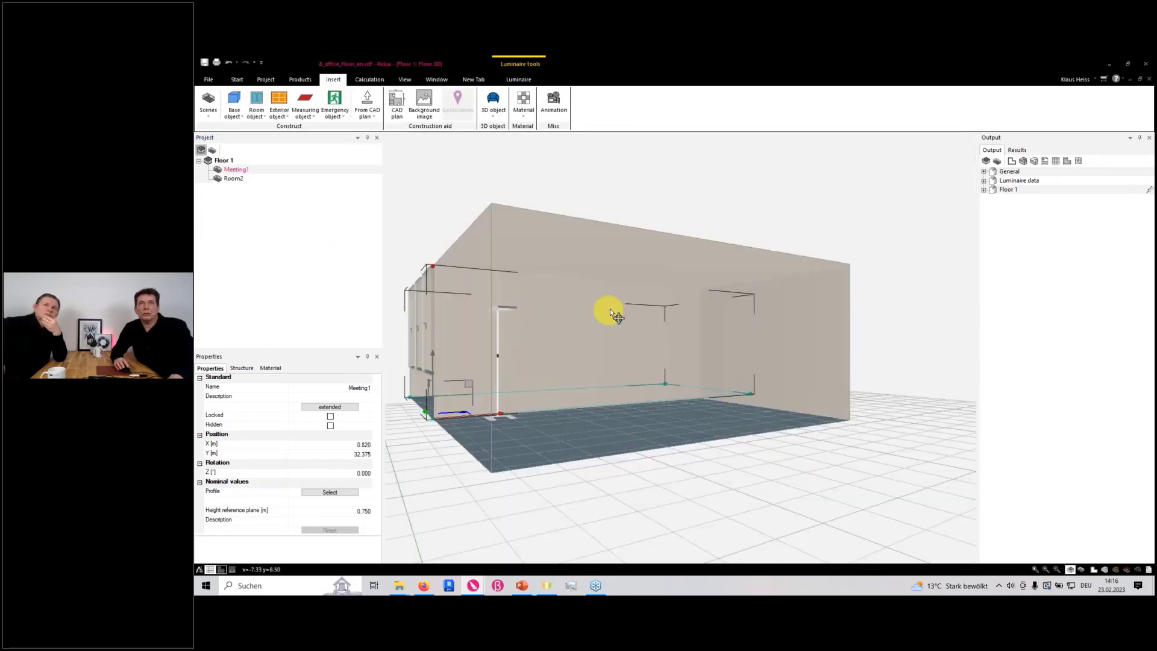
right_click_drag(615, 300, 579, 421)
scroll(605, 324, "down", 2)
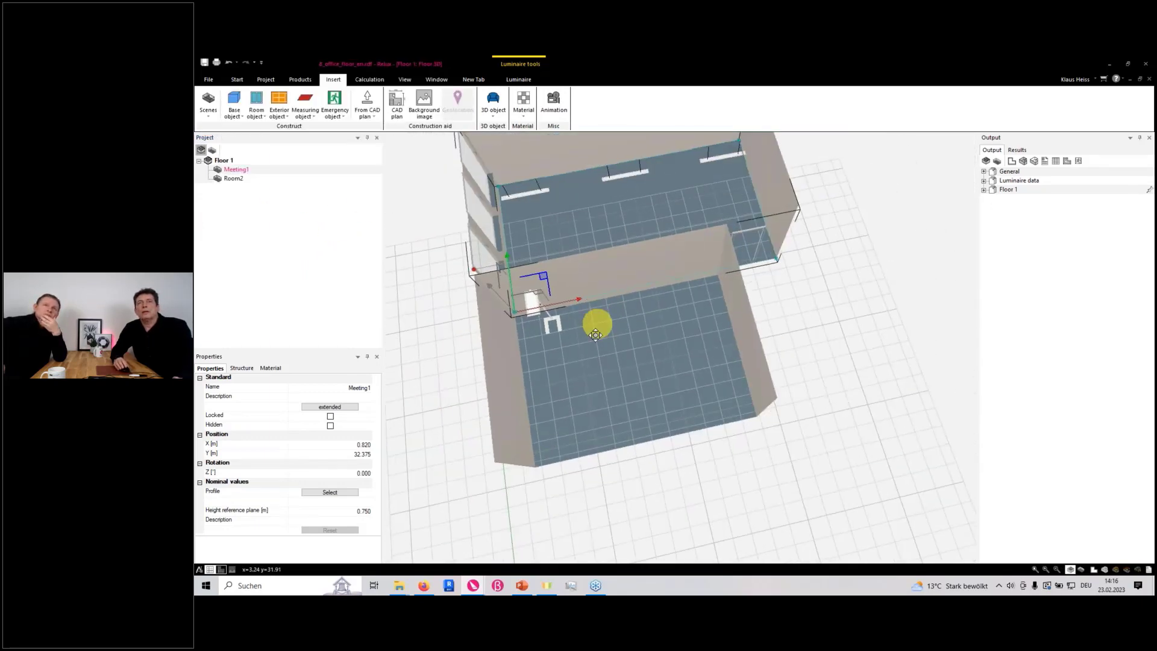
middle_click_drag(597, 325, 595, 371)
mouse_move(613, 379)
right_mouse_down()
mouse_move(595, 313)
mouse_move(625, 416)
mouse_move(620, 386)
right_mouse_up()
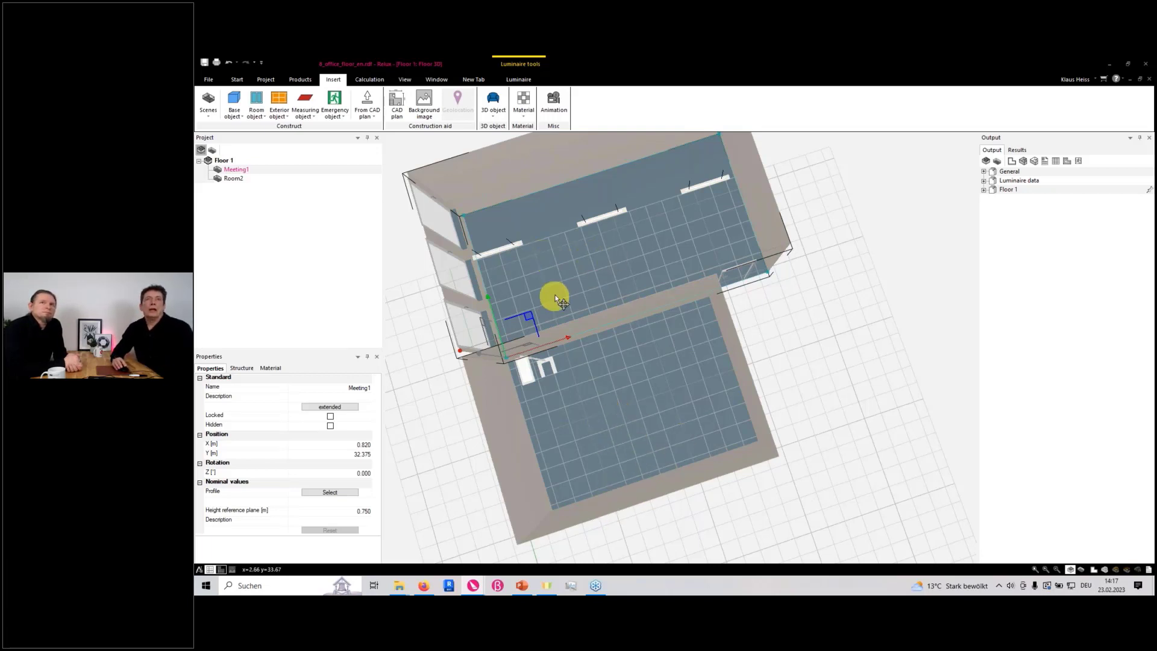
left_click(577, 285)
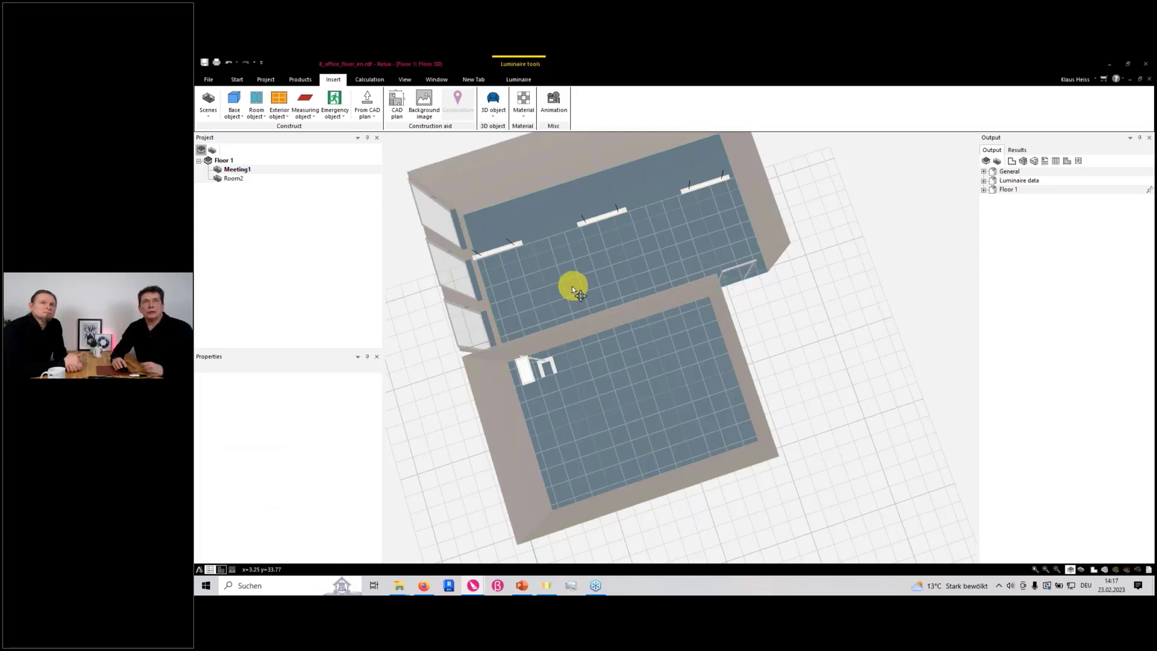
Open Meeting1 and replace its existing luminaires with a 3 x 3 EasyLux arrangement of Access Suspended Luminaires
left_click(245, 169)
right_click(246, 171)
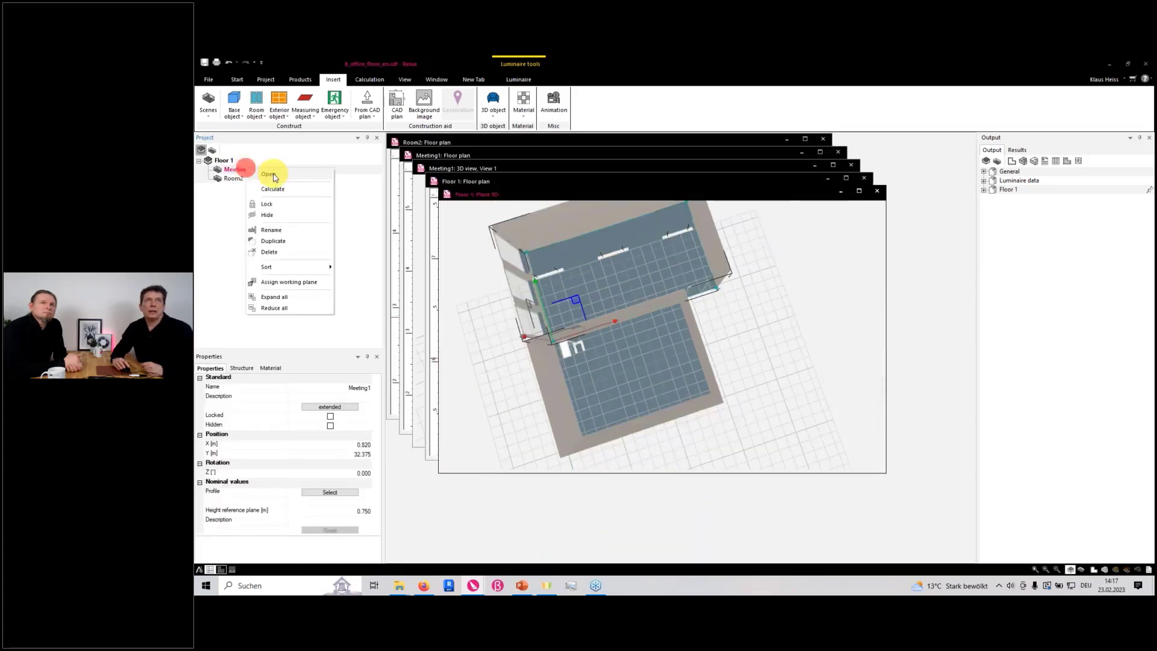
left_click(273, 174)
double_click(653, 172)
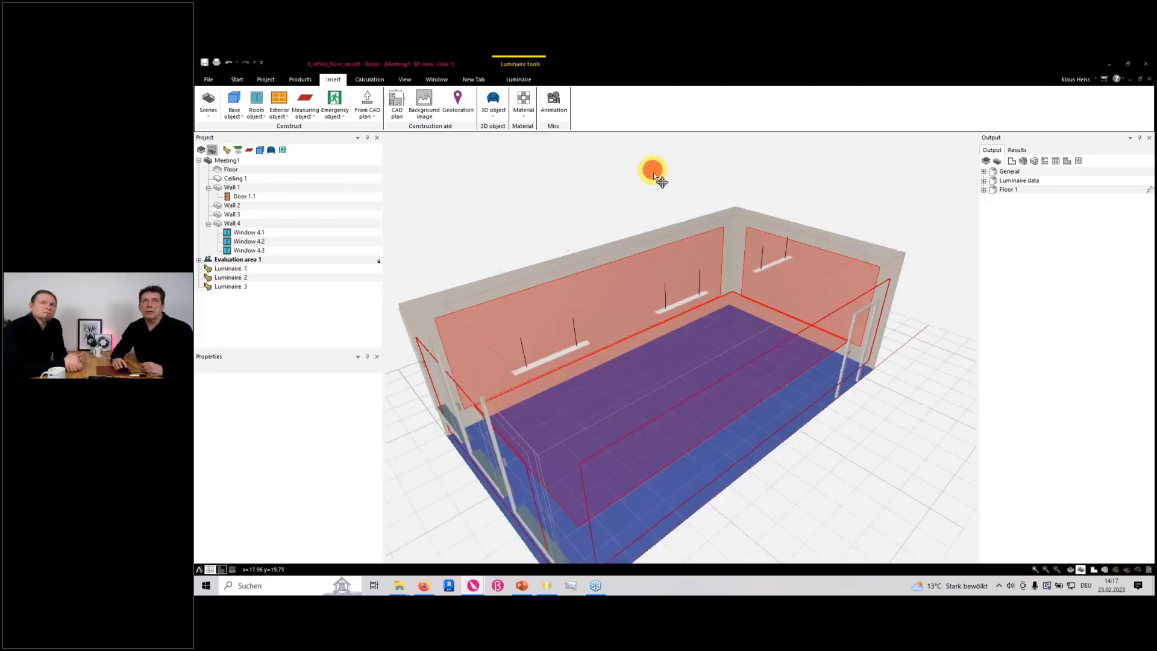
left_click_drag(729, 323, 648, 347)
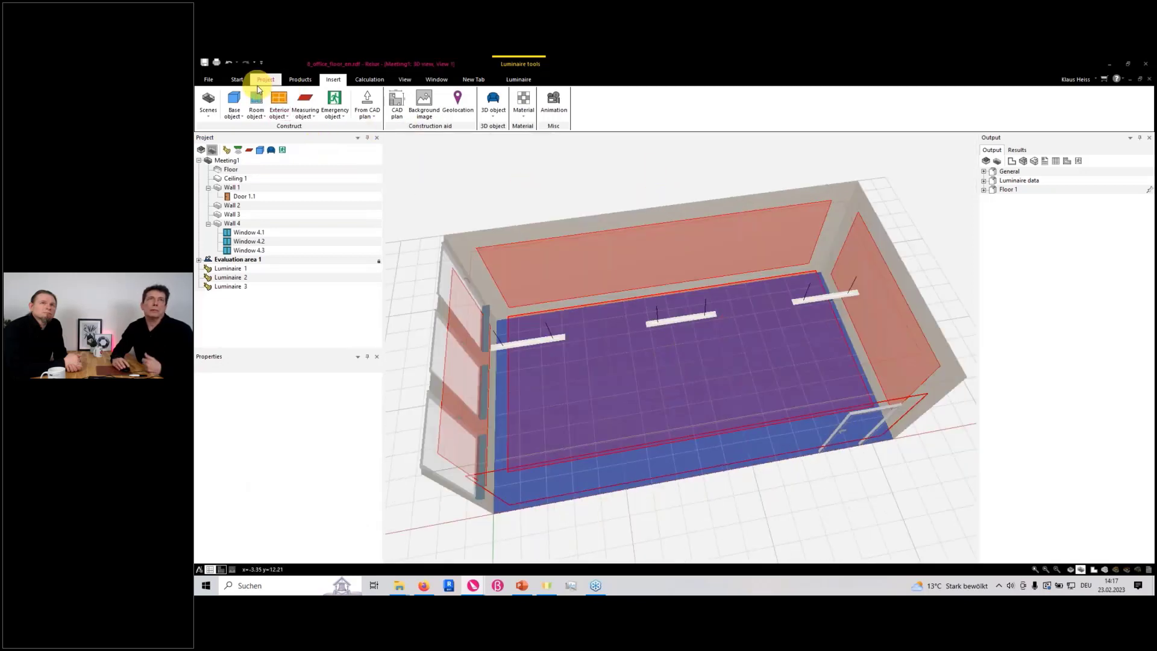
left_click(238, 79)
left_click(315, 103)
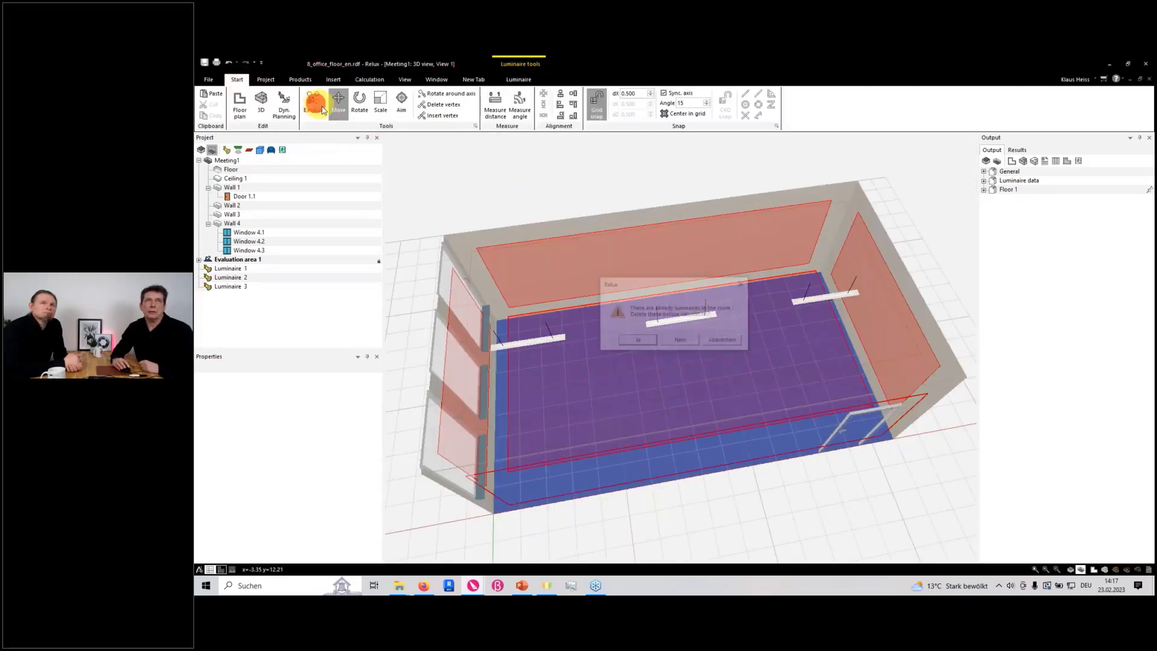
left_click(639, 341)
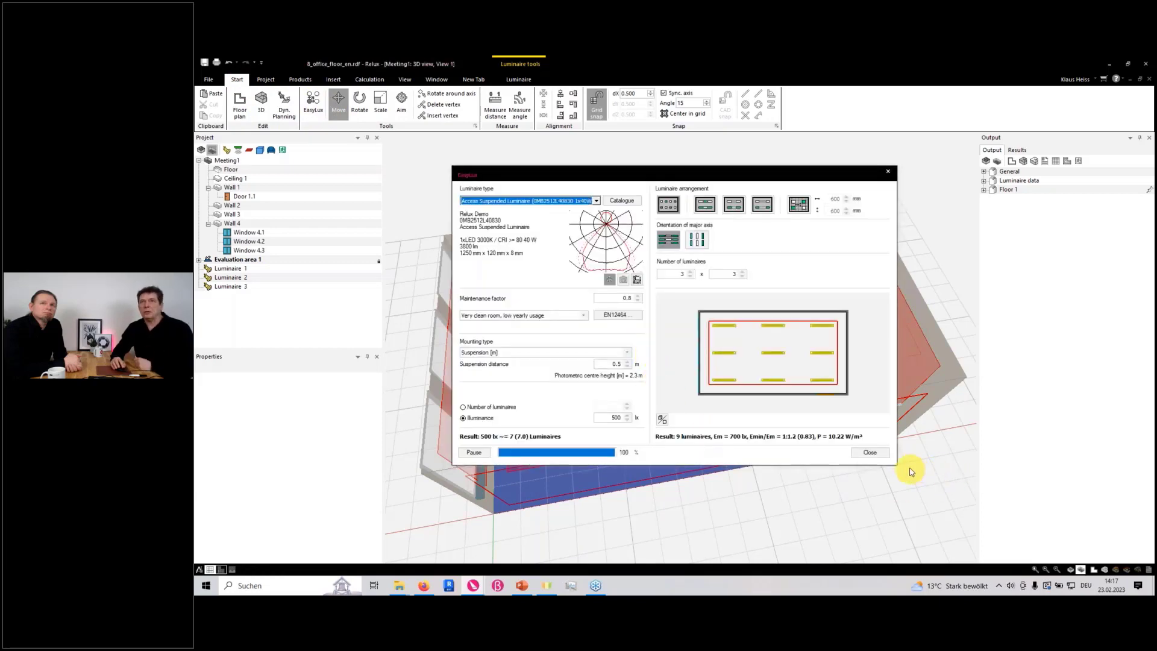
left_click(874, 453)
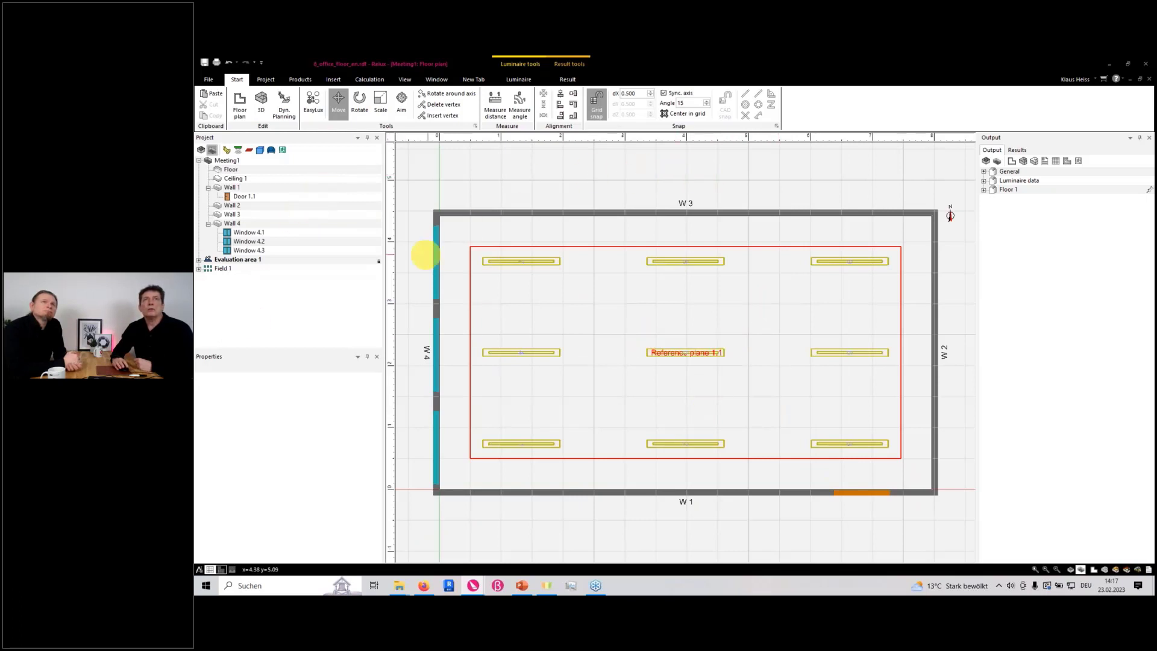
Open Room2 and place one Access Suspended Luminaire at X 3.00 m, Y 2.00 m, clearing the selection
left_click(202, 153)
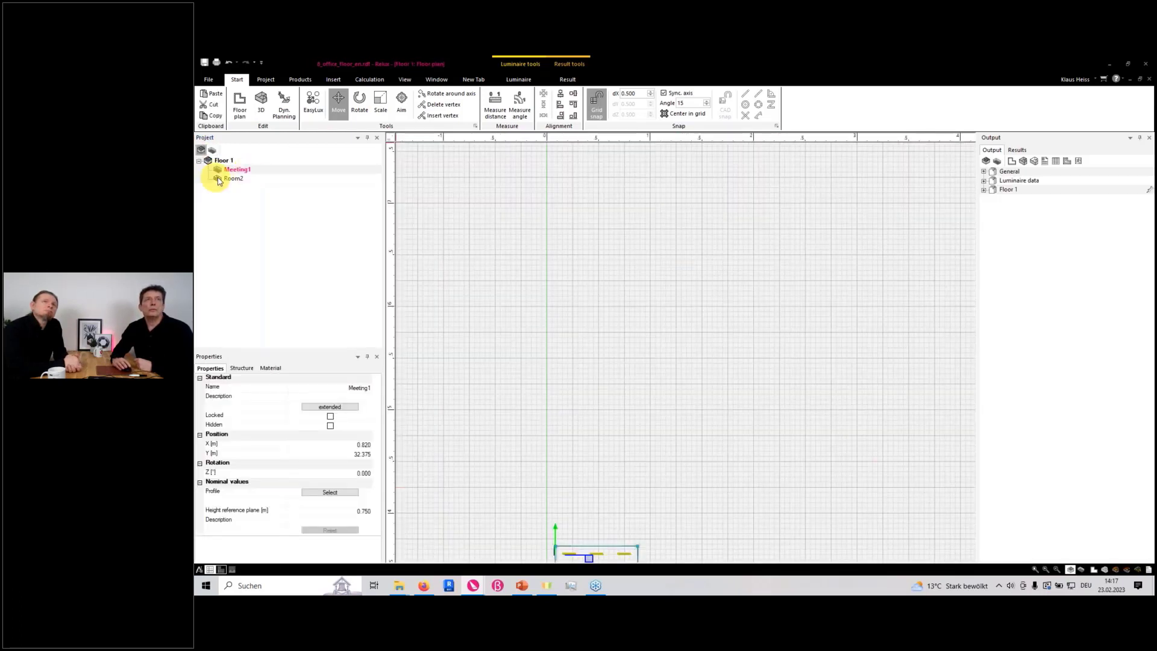
right_click(229, 178)
left_click(252, 184)
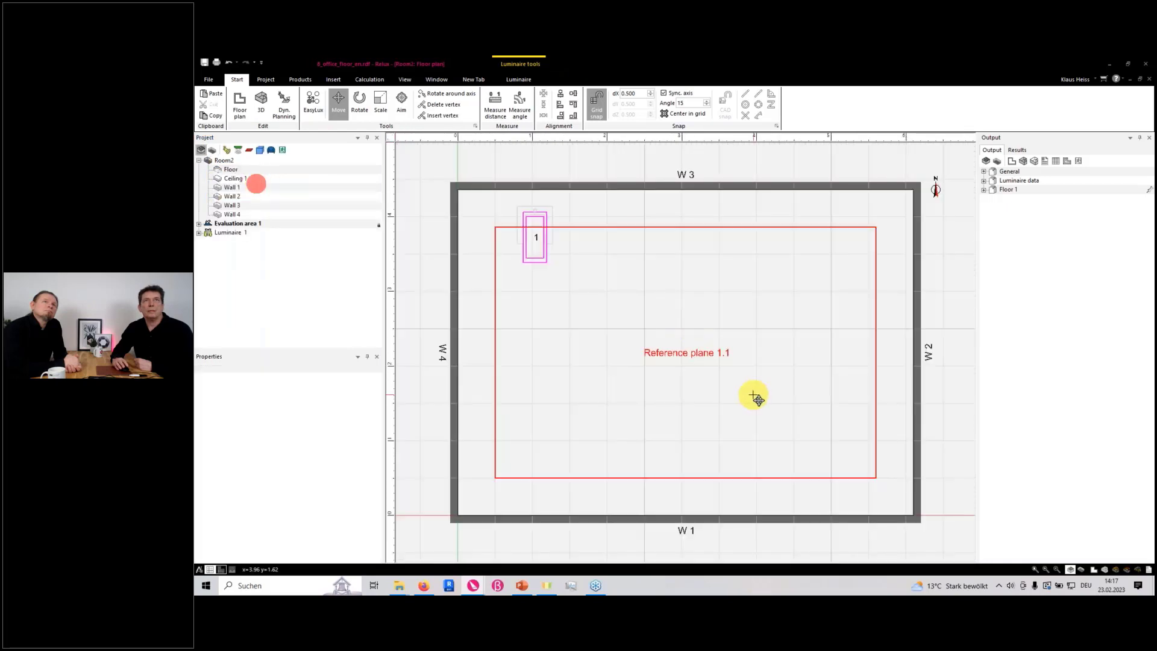
left_click(299, 79)
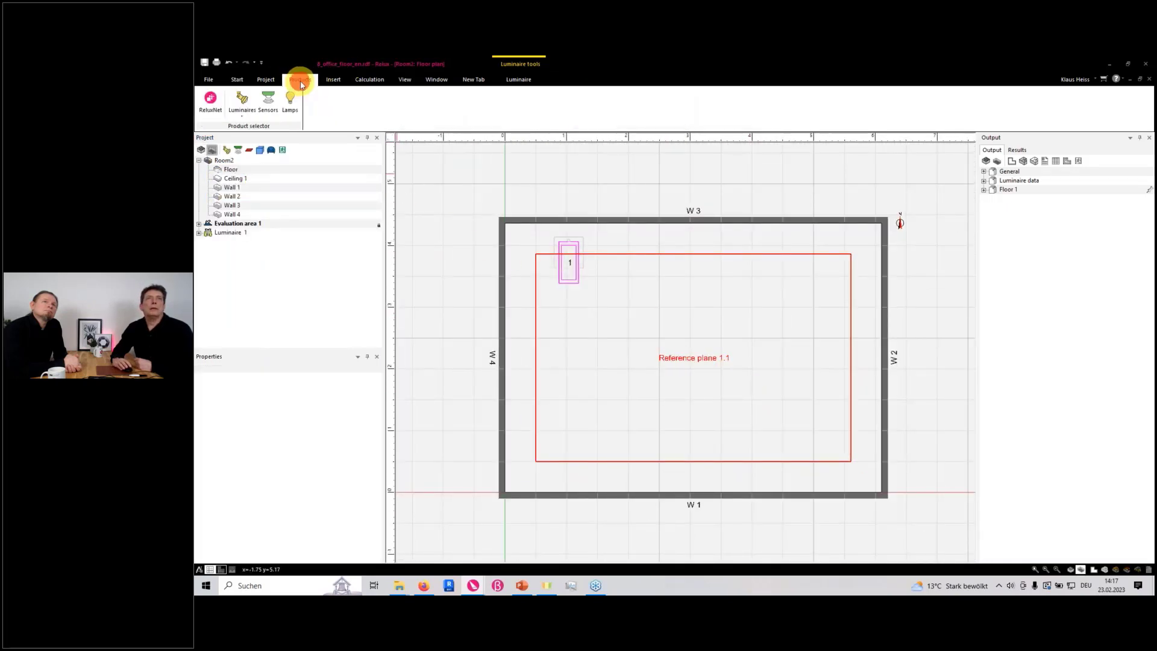
left_click(254, 108)
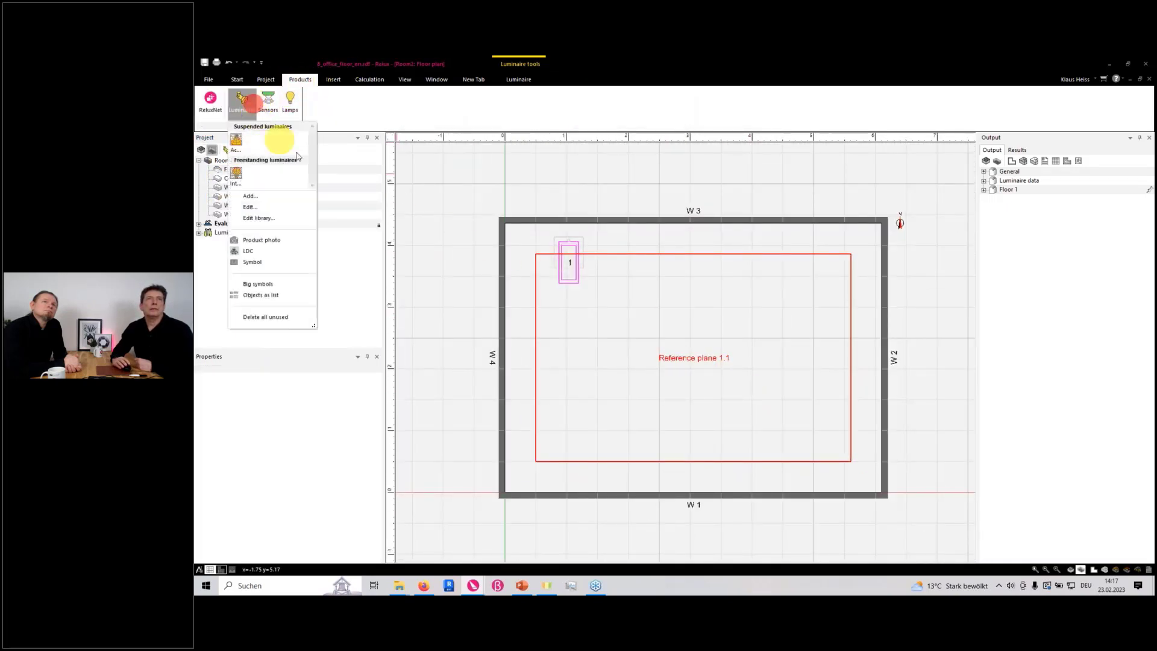
left_click(237, 150)
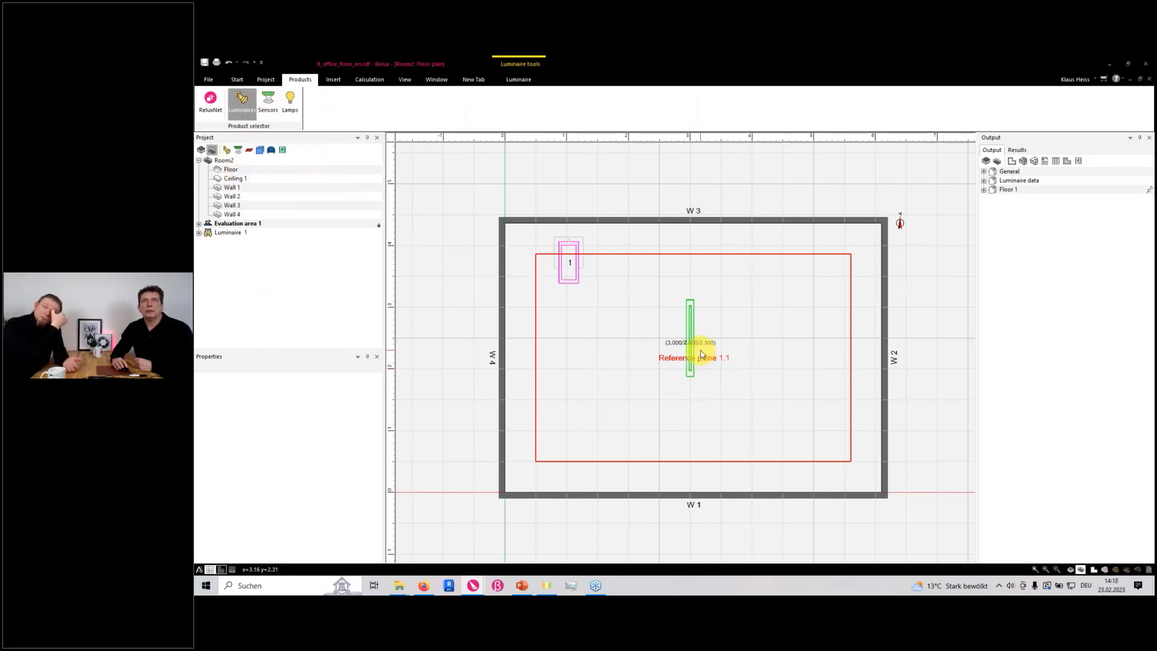
left_click(691, 367)
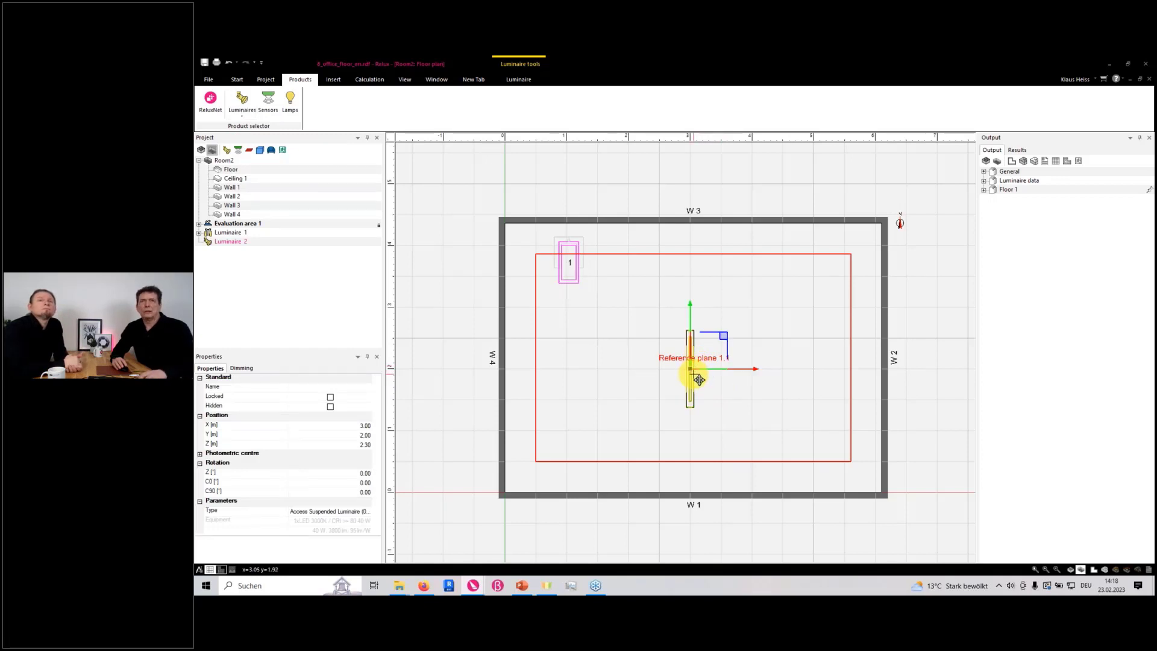
left_click(732, 393)
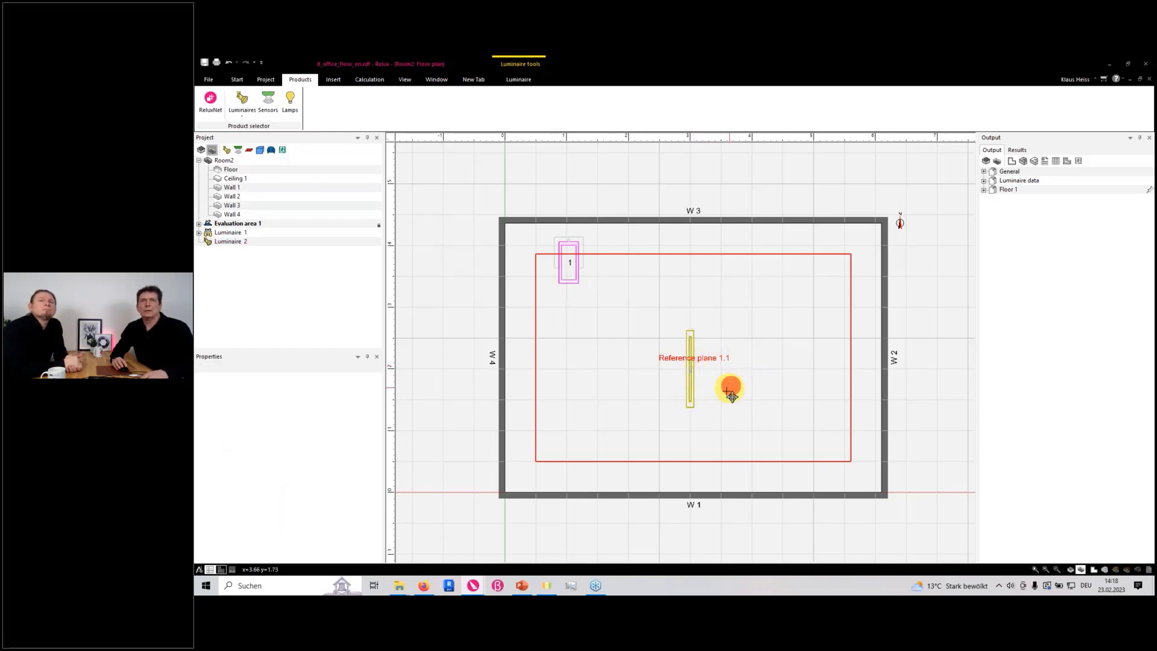
Rotate the new Room2 luminaire a quarter turn so it lies parallel to wall W 1
left_click(695, 396)
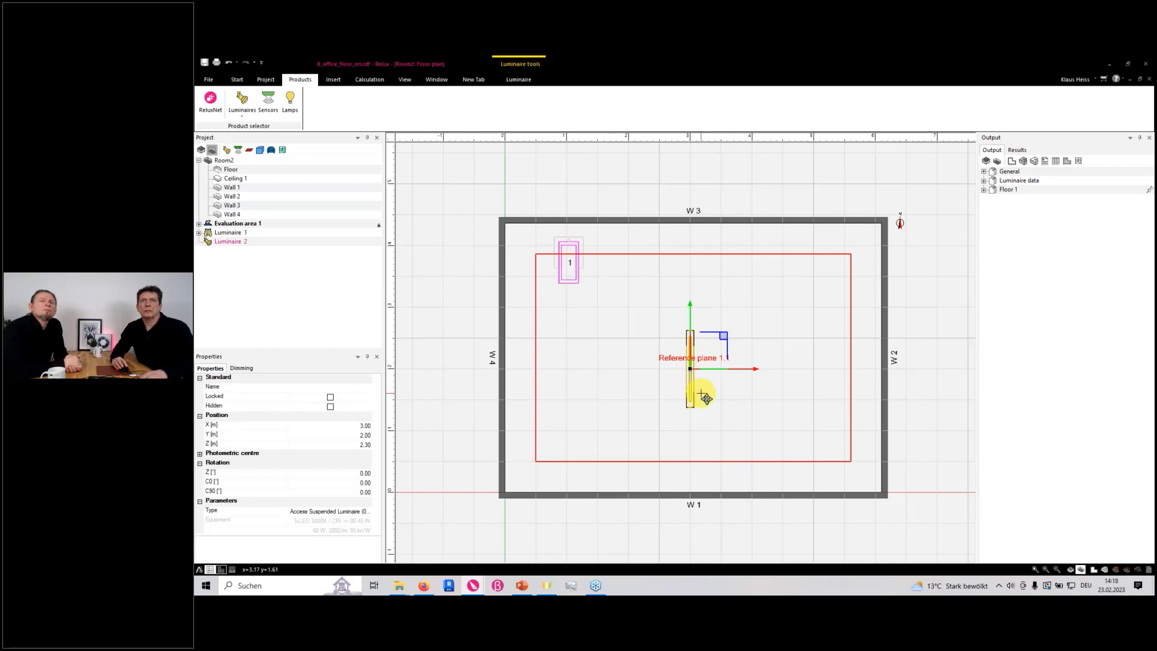
left_click_drag(706, 396, 729, 320)
left_click(800, 312)
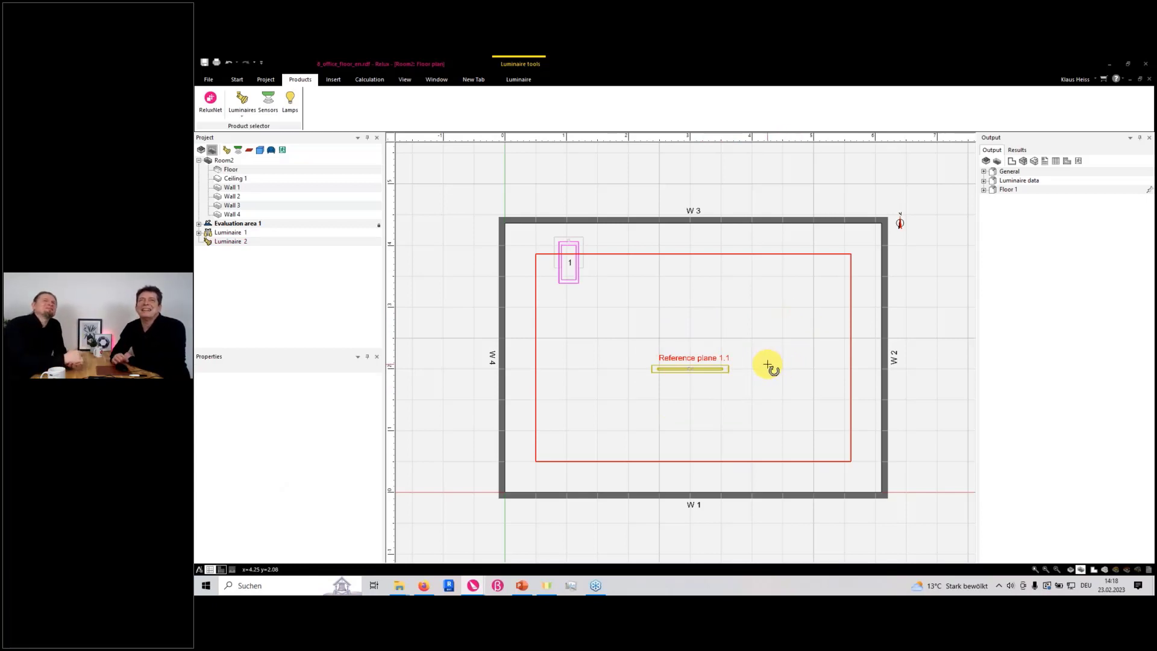
Calculate the artificial lighting, and close Relux with the changes to 8_office_floor_en.rdf saved
left_click(370, 80)
left_click(210, 99)
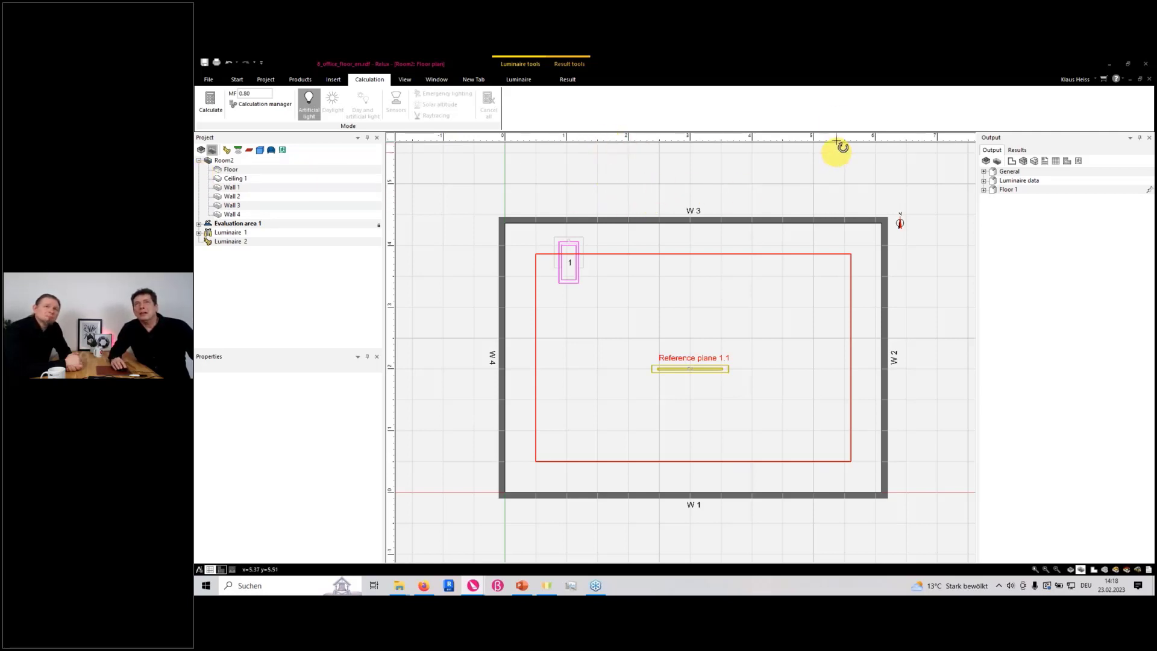
left_click(1145, 68)
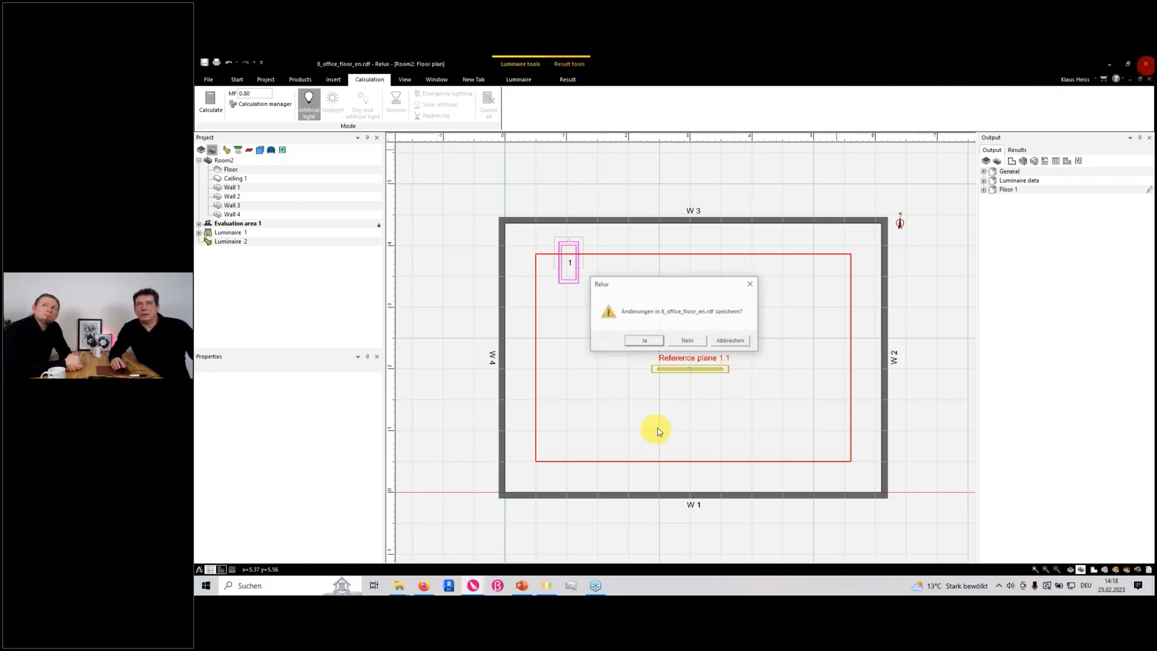
left_click(642, 341)
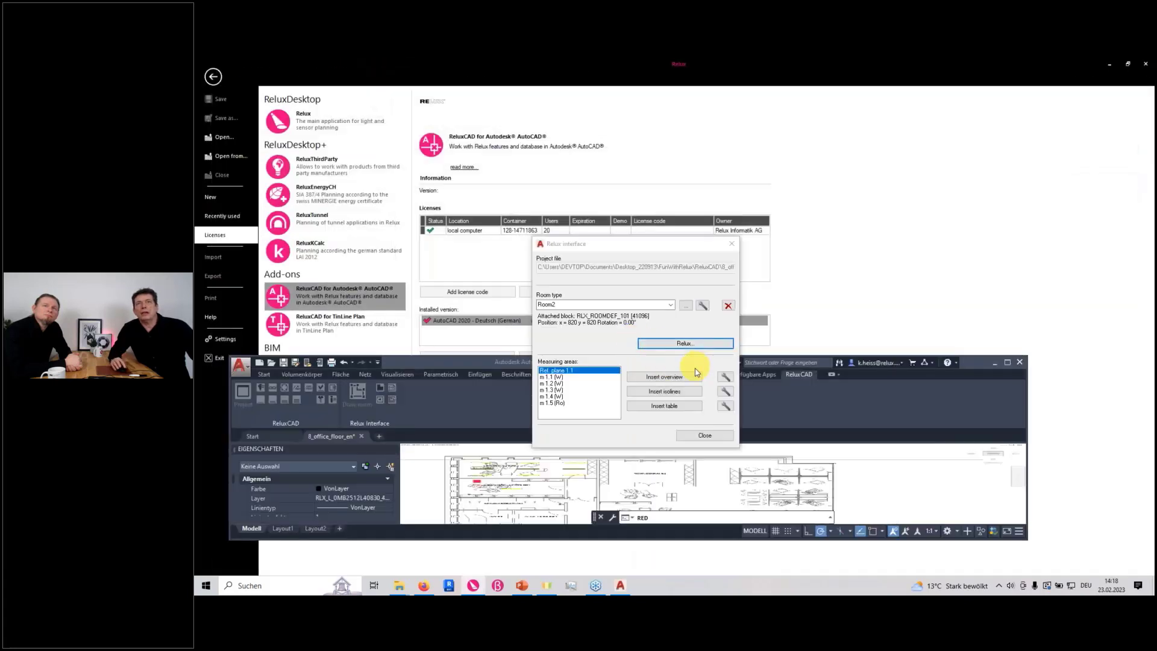
Close the Relux interface dialog in AutoCAD and maximize the window to show the office floor drawing
left_click(707, 436)
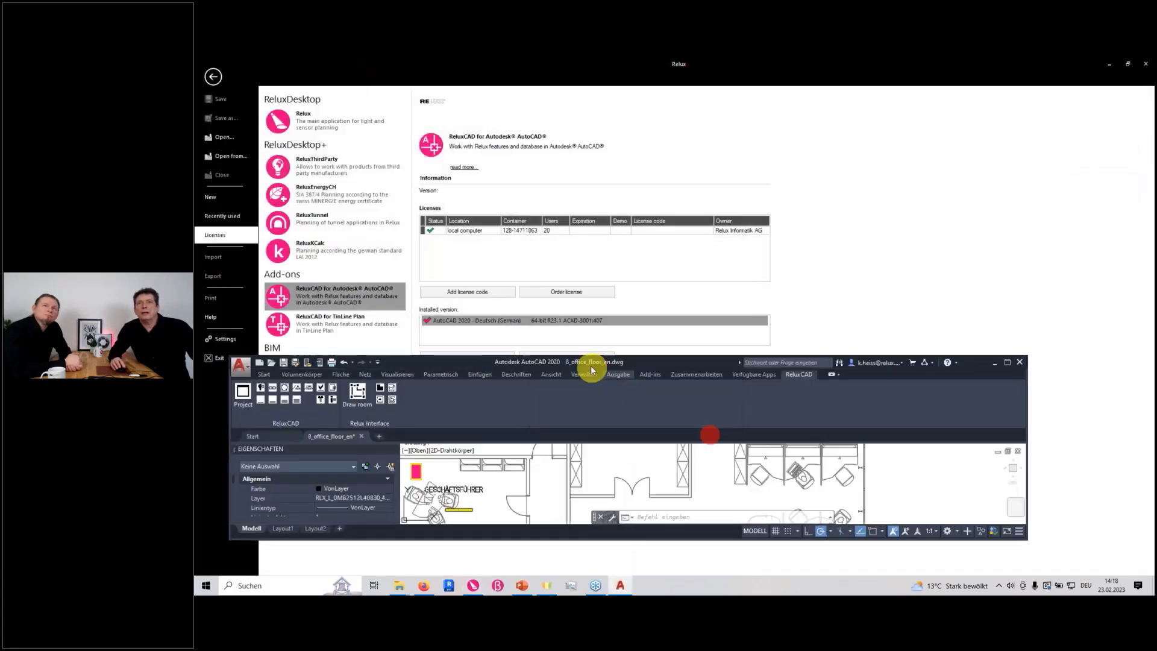
double_click(673, 365)
left_click(666, 358)
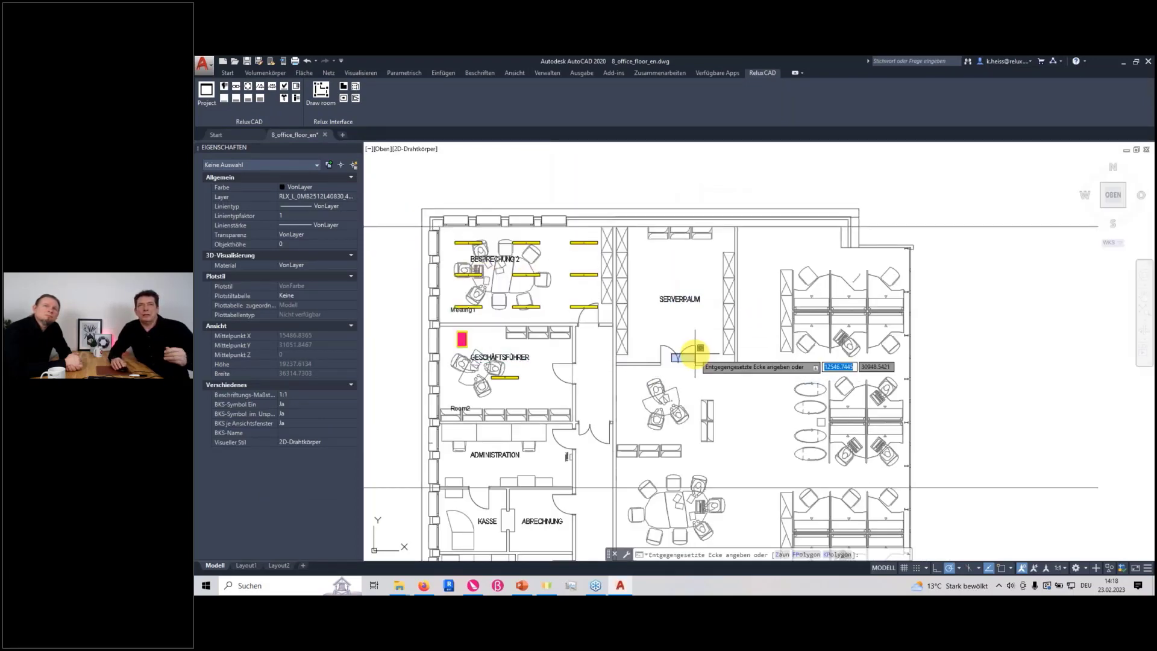
key("Escape")
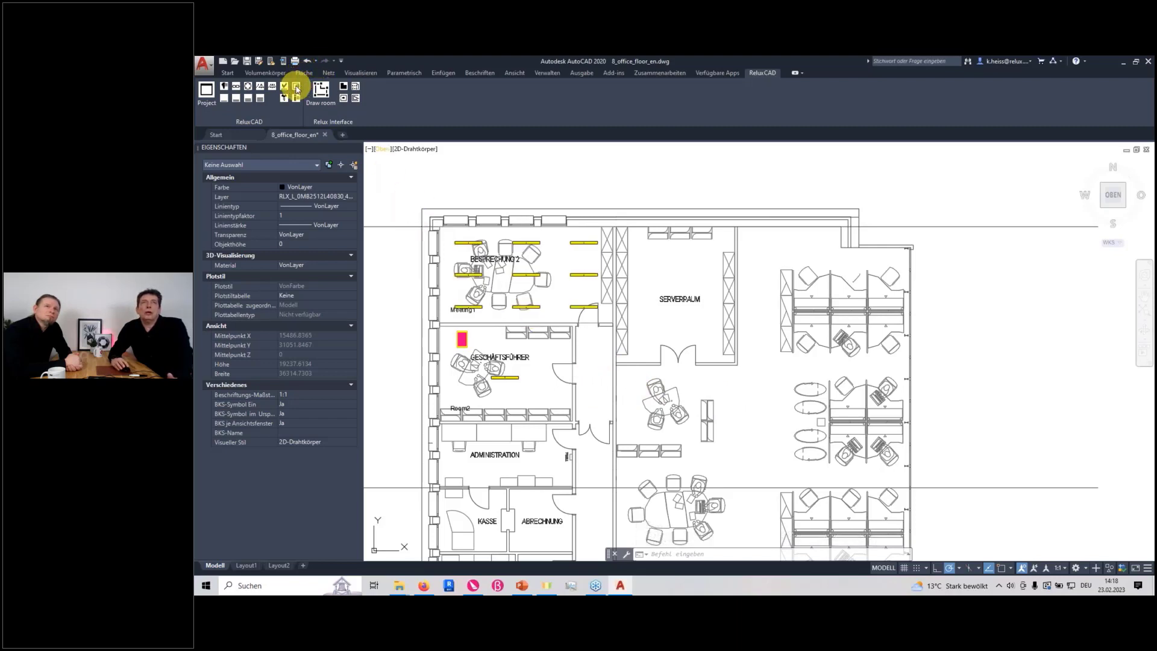
Insert the isolines and value table of Ref. plane 1.1 for room Meeting1 into the drawing through the Relux interface
left_click(345, 92)
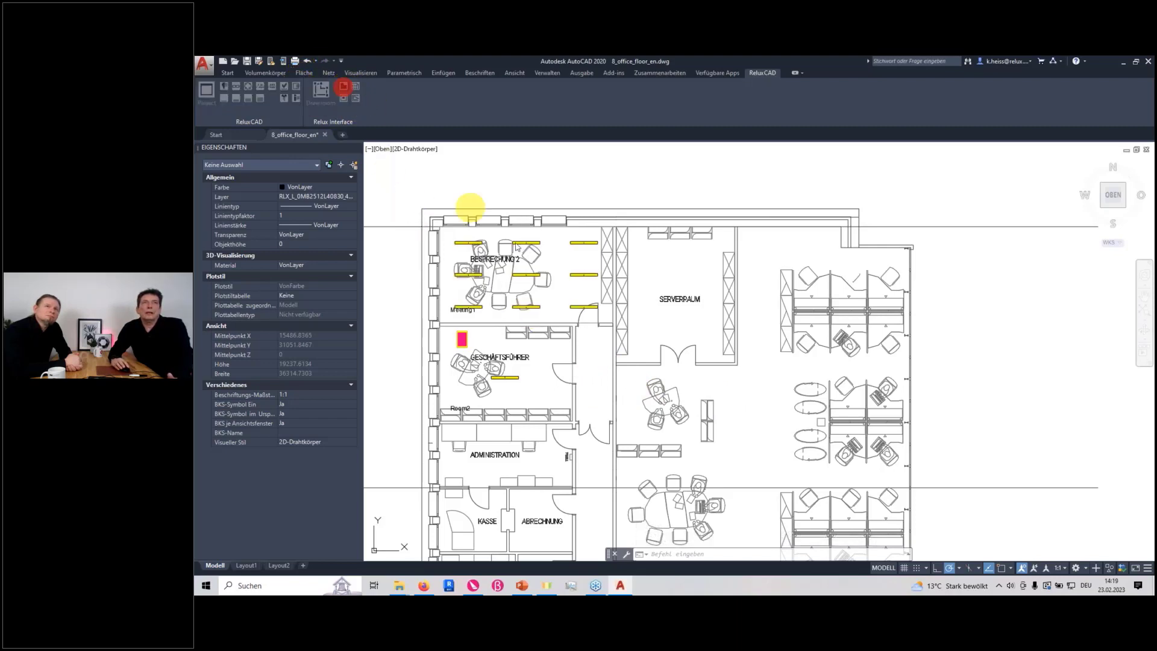
left_click_drag(647, 249, 743, 247)
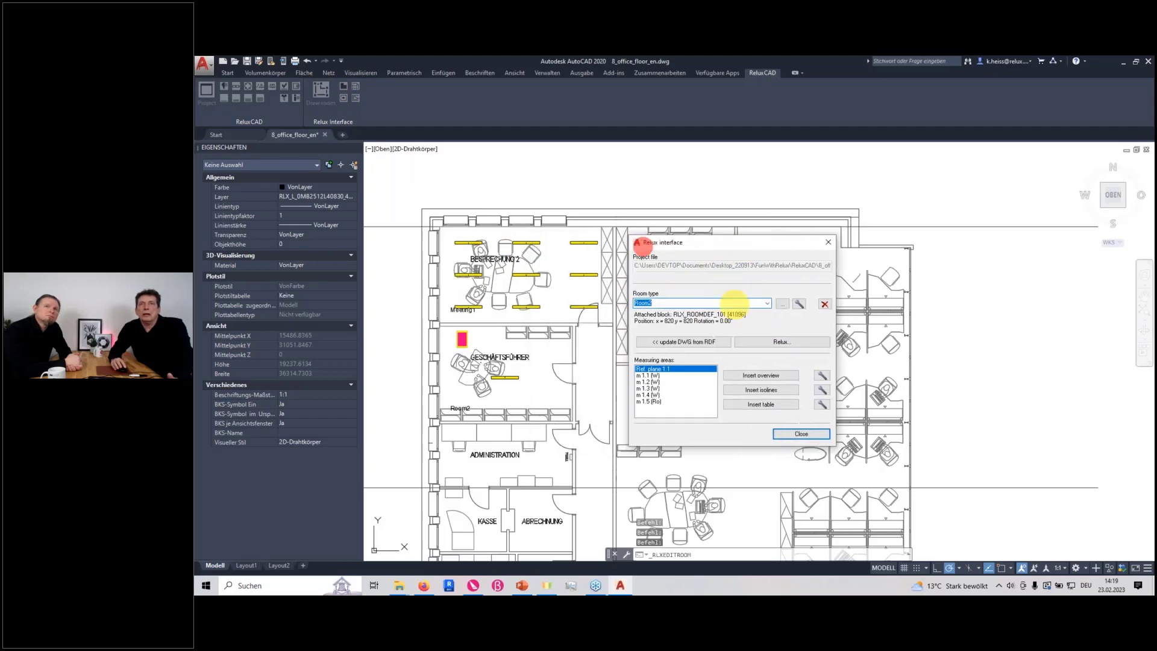
left_click(766, 303)
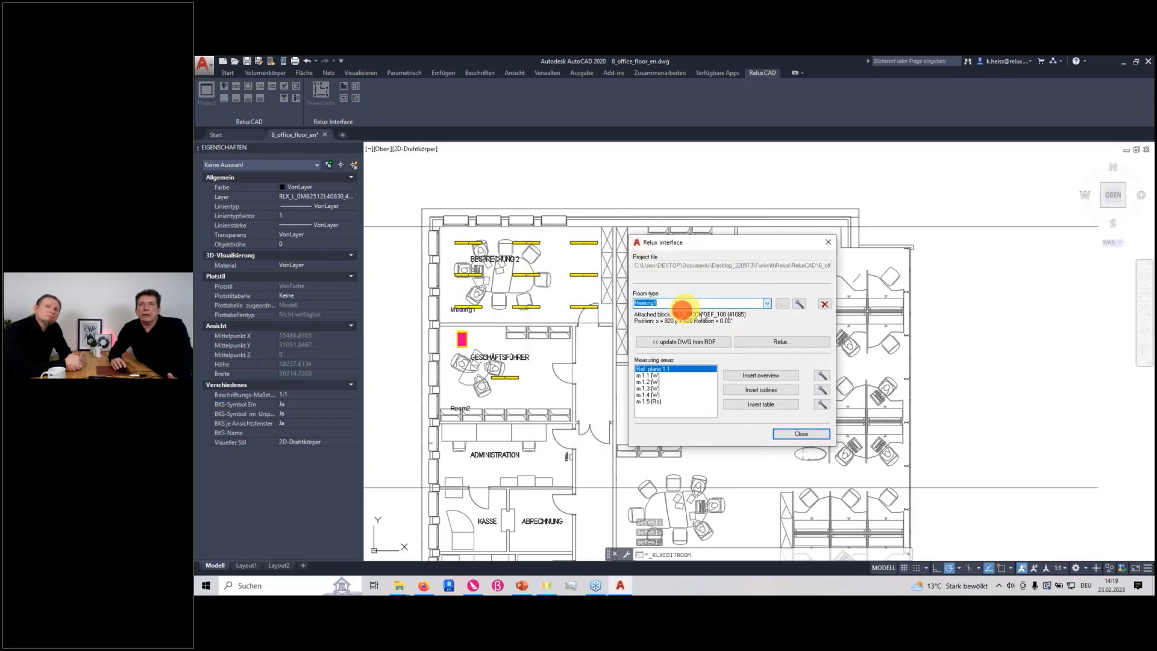
left_click(678, 312)
left_click(655, 369)
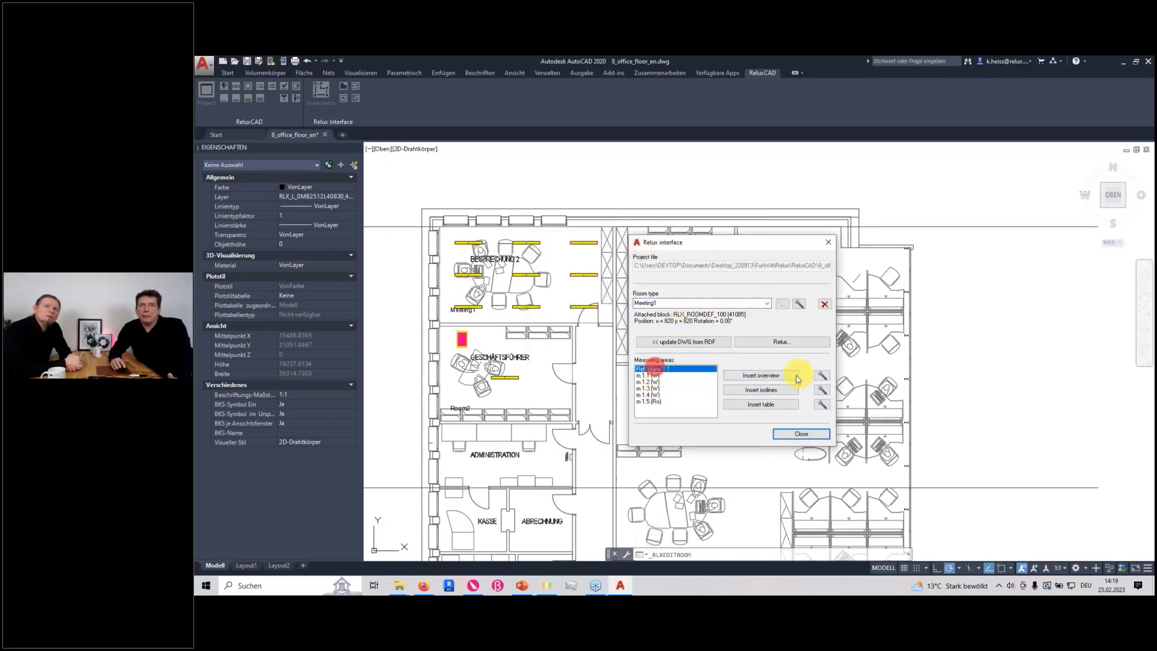
left_click(764, 387)
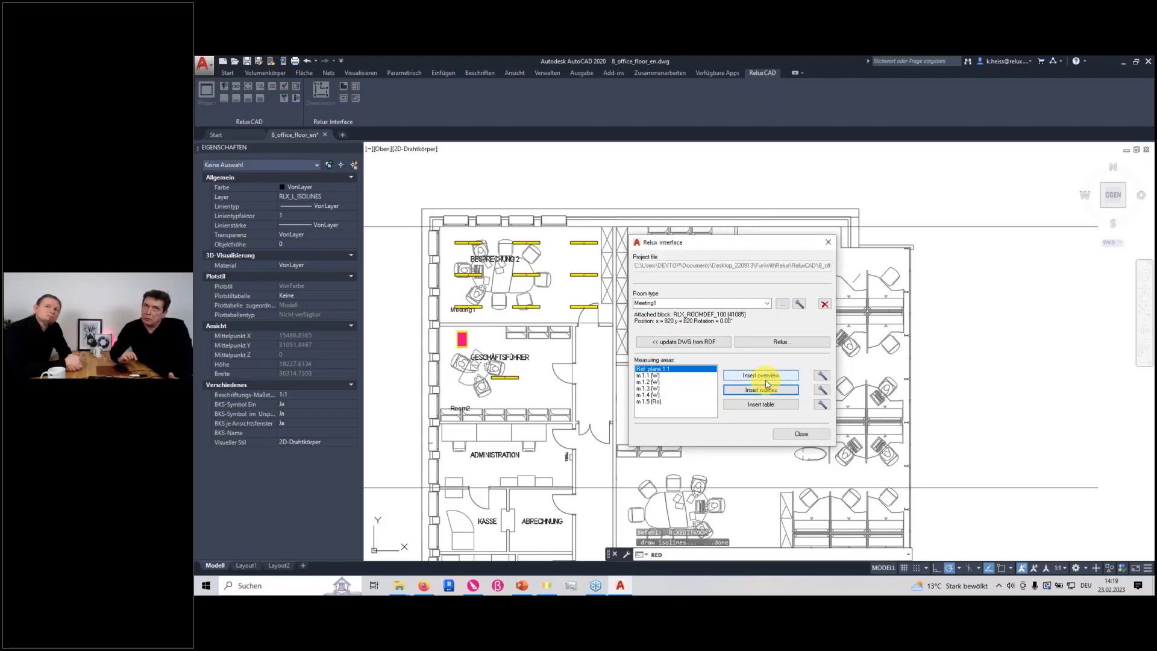
left_click(754, 405)
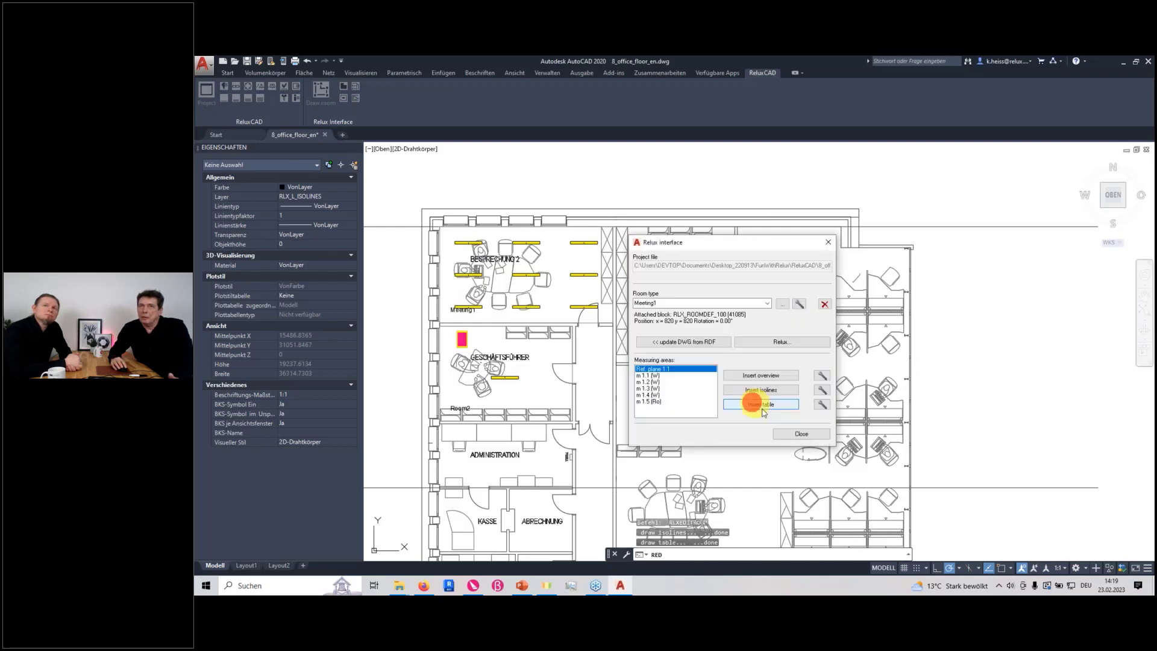
Insert the isolines and value table of Ref. plane 1.1 for Room2 as well, and close the Relux interface
left_click(768, 303)
left_click(723, 319)
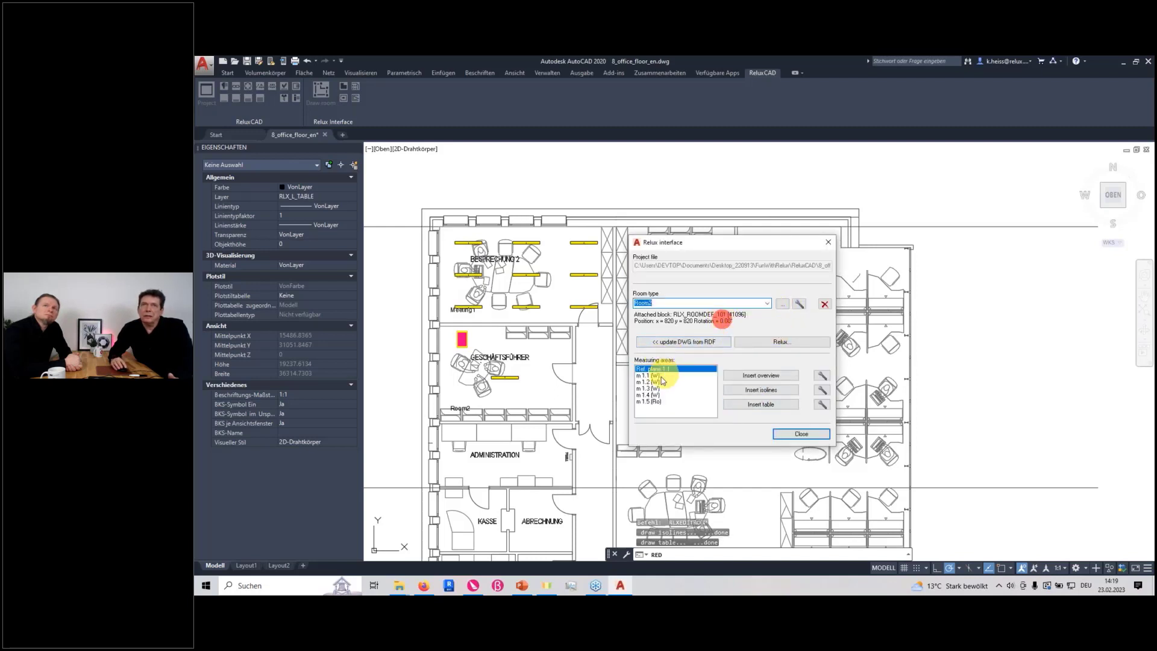
left_click(753, 390)
left_click(754, 403)
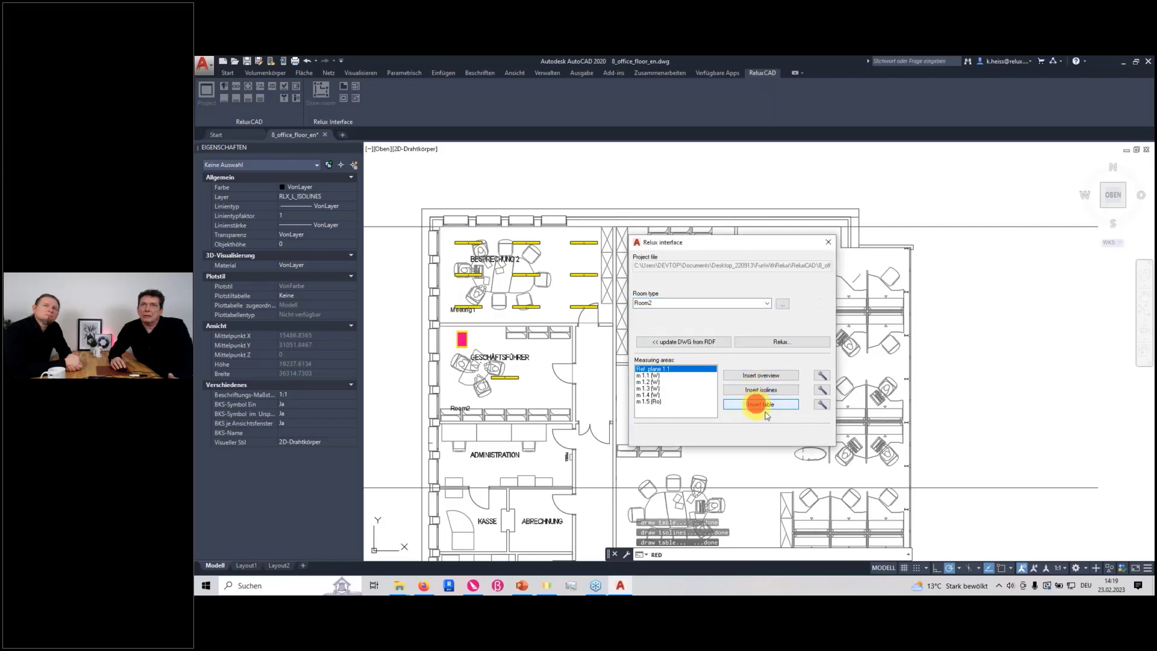
left_click(800, 434)
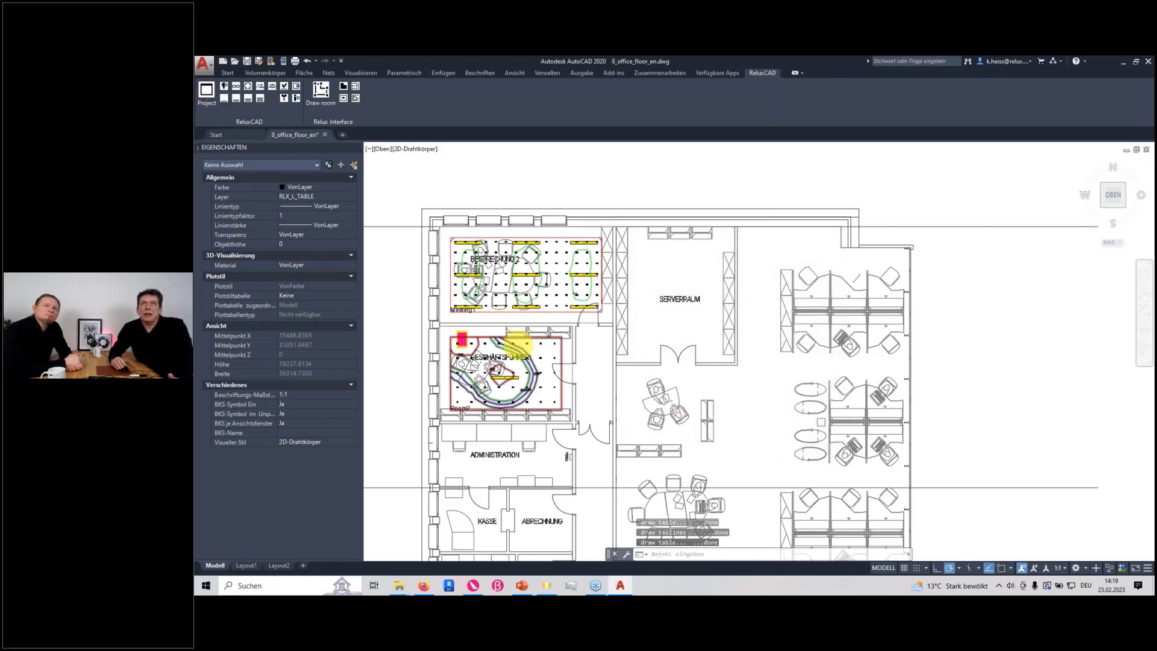
Examine the illuminance values and isolines inserted in Room2 and Meeting1
scroll(516, 349, "up", 6)
mouse_move(538, 350)
middle_mouse_down()
mouse_move(718, 350)
mouse_move(842, 302)
middle_mouse_up()
scroll(815, 303, "down", 2)
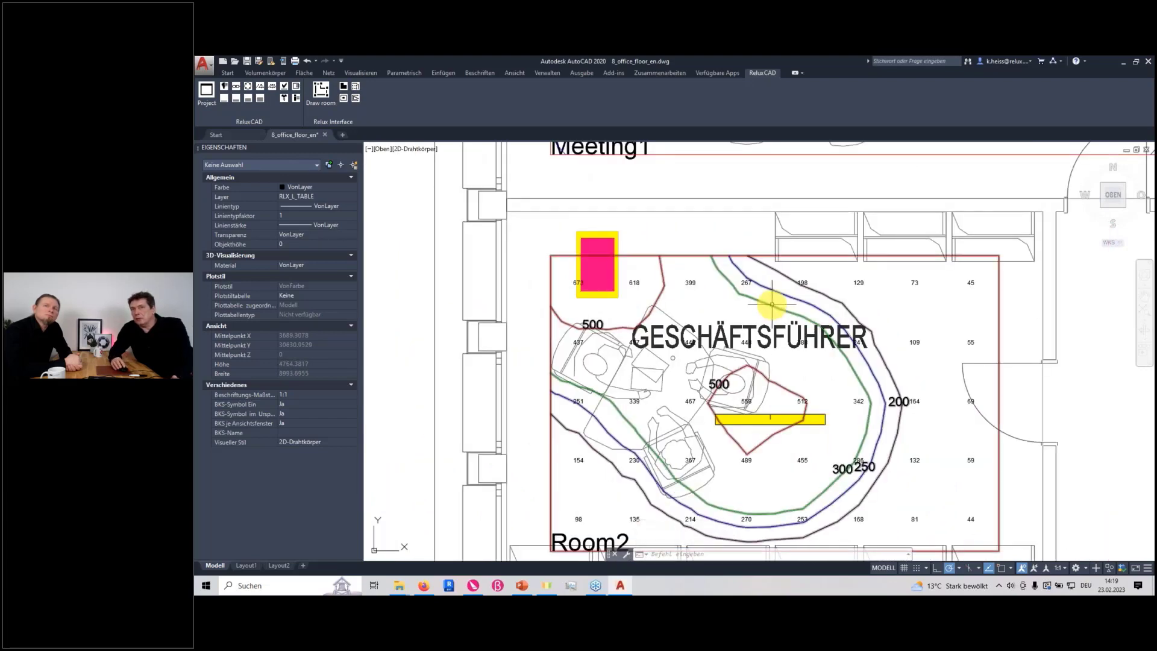
scroll(772, 305, "down", 2)
mouse_move(730, 346)
middle_mouse_down()
mouse_move(684, 364)
mouse_move(461, 559)
middle_mouse_up()
scroll(628, 351, "up", 2)
mouse_move(640, 360)
middle_mouse_down()
mouse_move(709, 375)
mouse_move(713, 358)
middle_mouse_up()
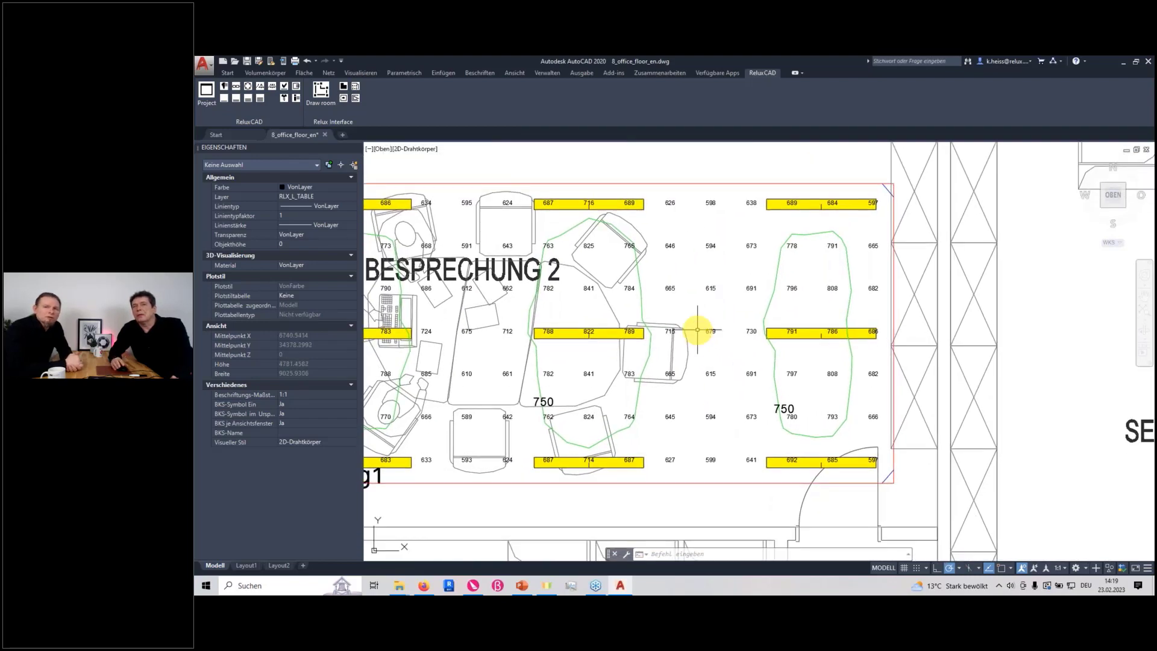
scroll(698, 330, "down", 4)
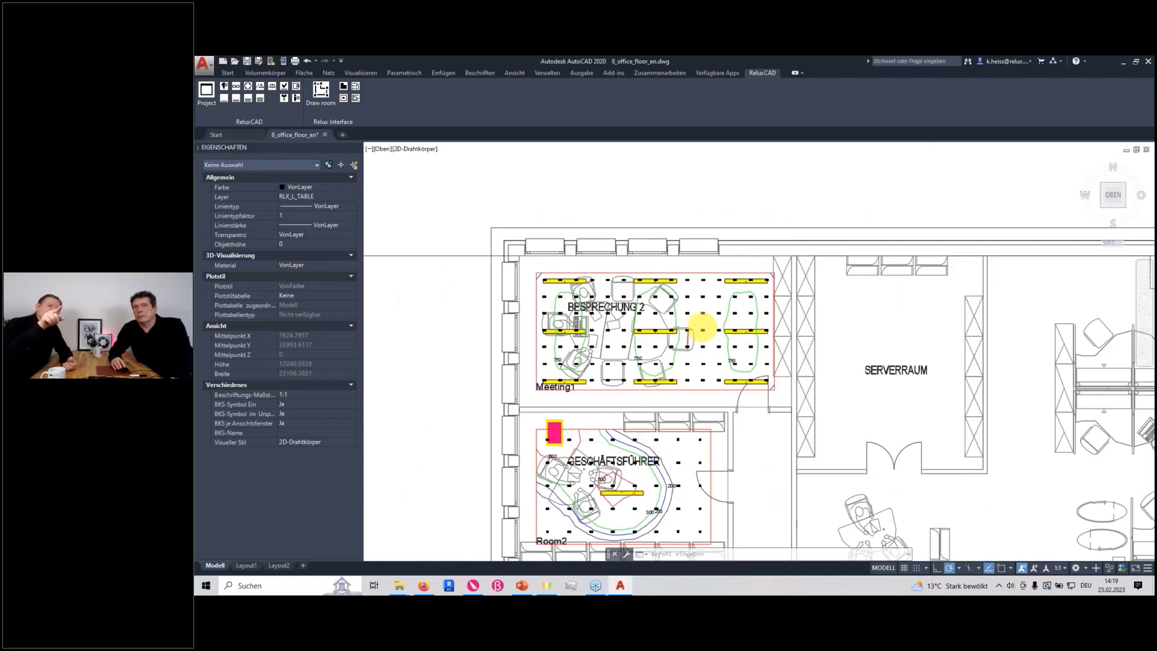
scroll(702, 329, "down", 4)
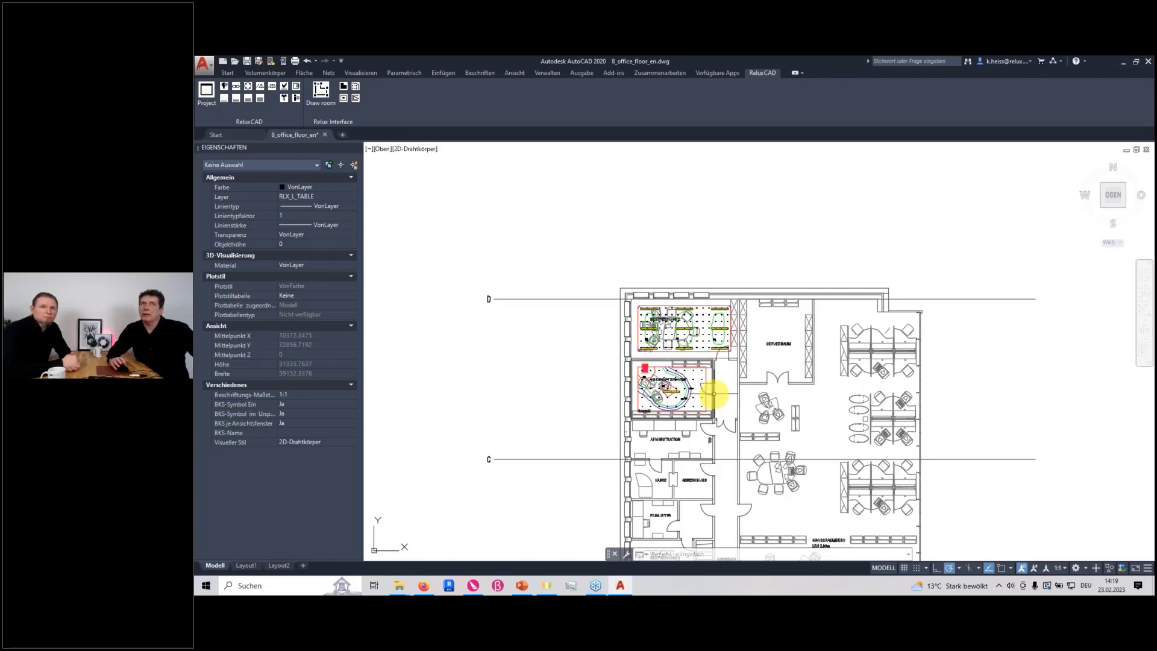
Review the object types available for adding elements to Meeting1, and leave the dialog without adding any
left_click(356, 90)
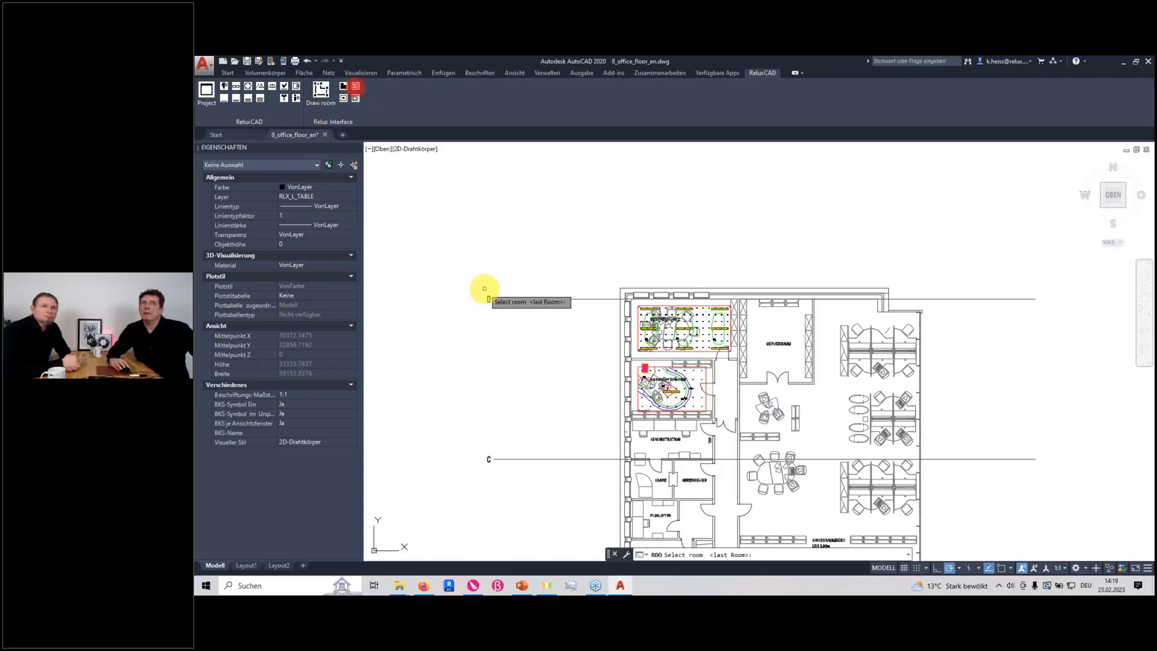
left_click(723, 356)
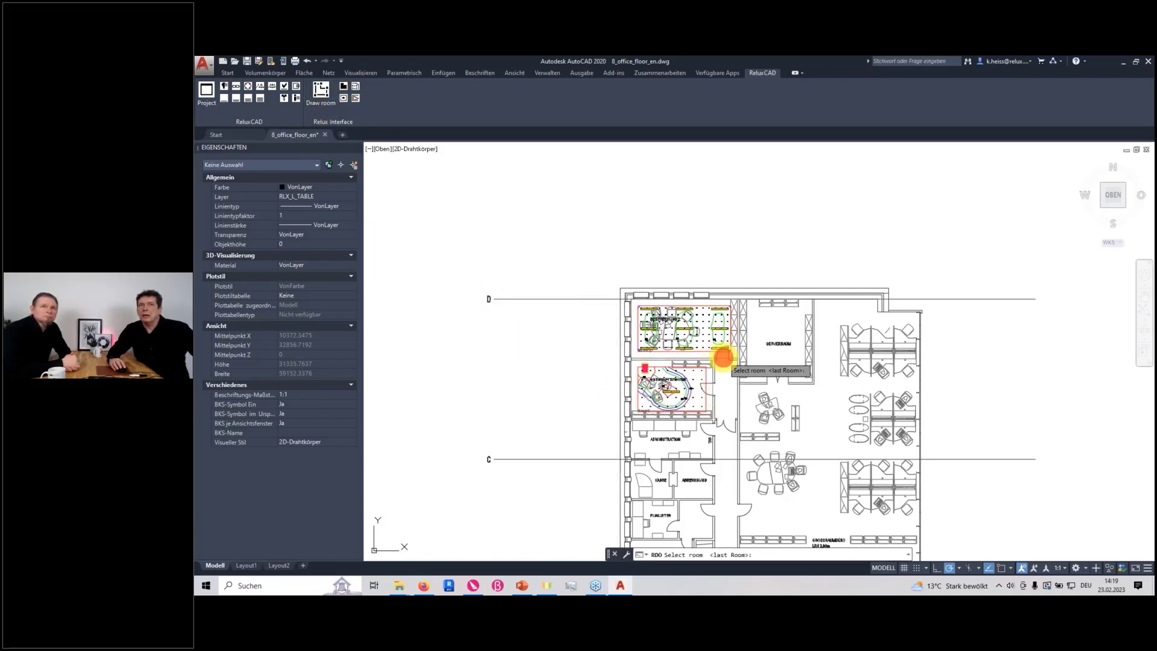
left_click(742, 326)
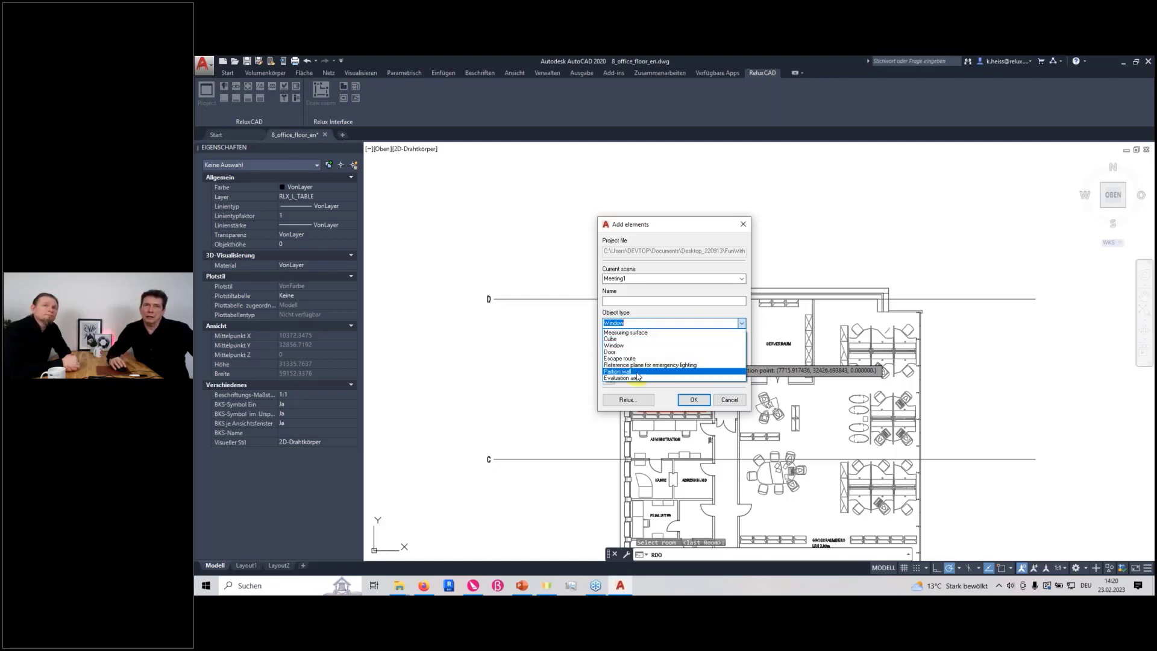
left_click(534, 370)
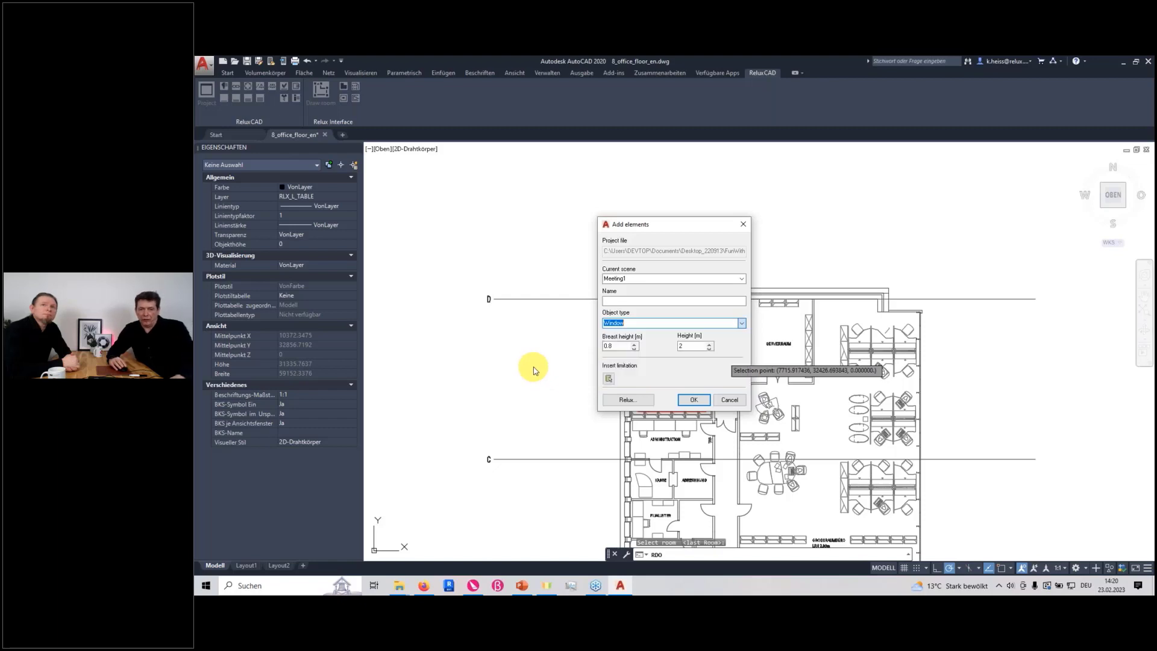
left_click(609, 378)
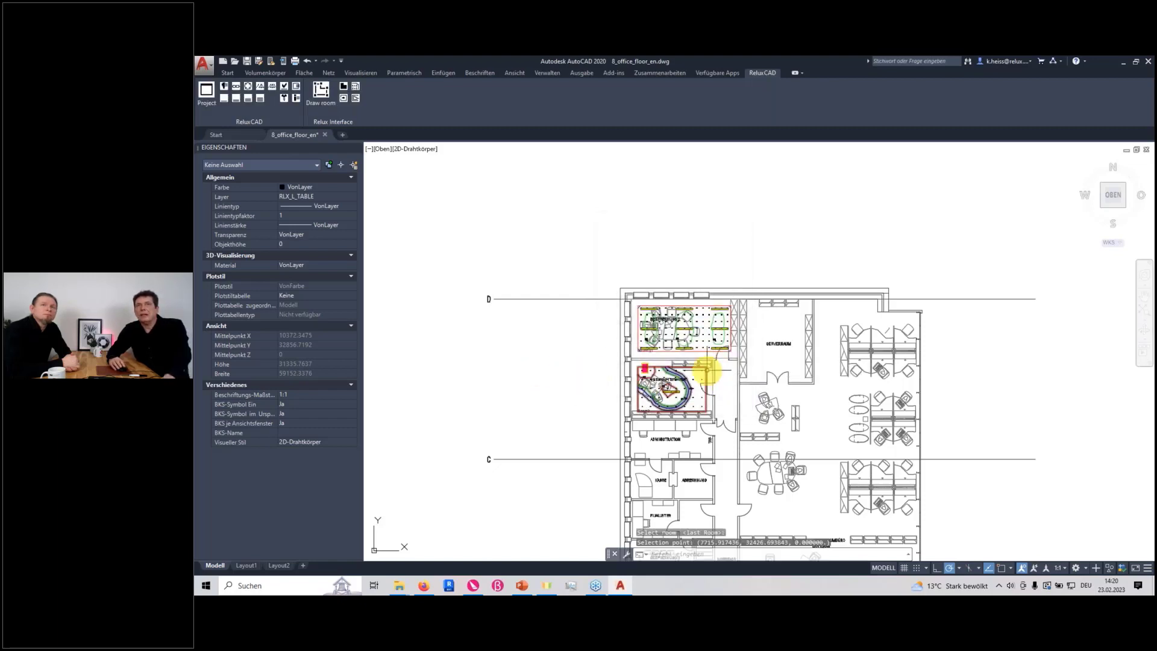
Create a parts list of only the placed articles using the extended configuration, and insert it in the empty area right of the floor plan
scroll(726, 364, "down", 2)
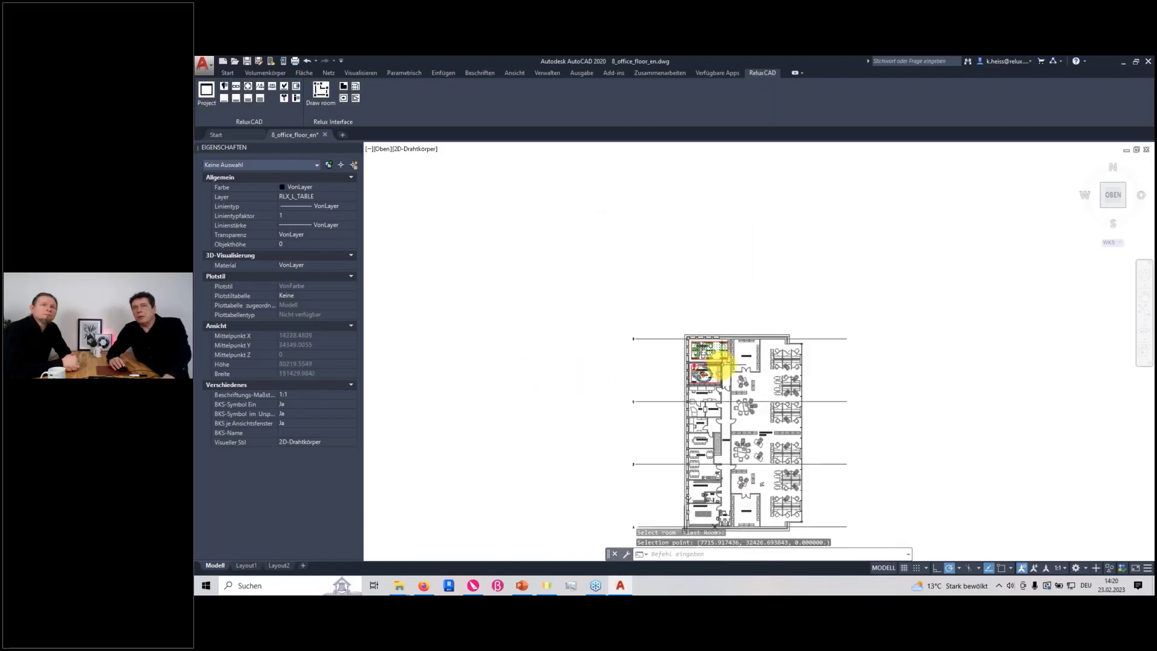
scroll(717, 364, "up", 2)
middle_click_drag(717, 366, 586, 369)
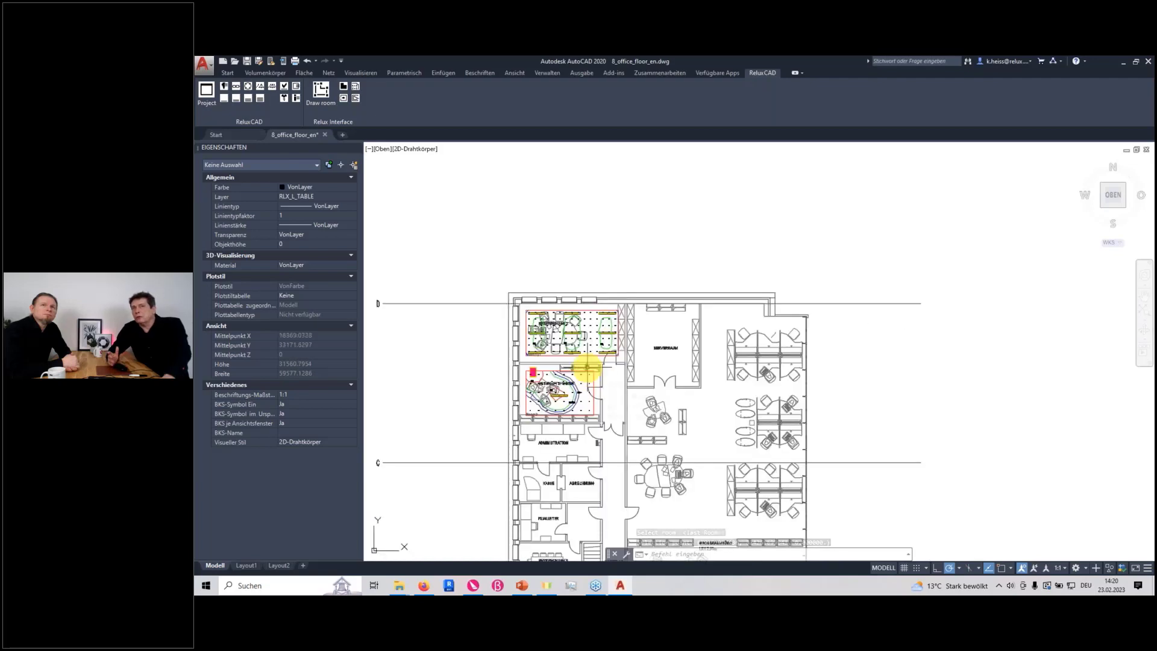
left_click(587, 366)
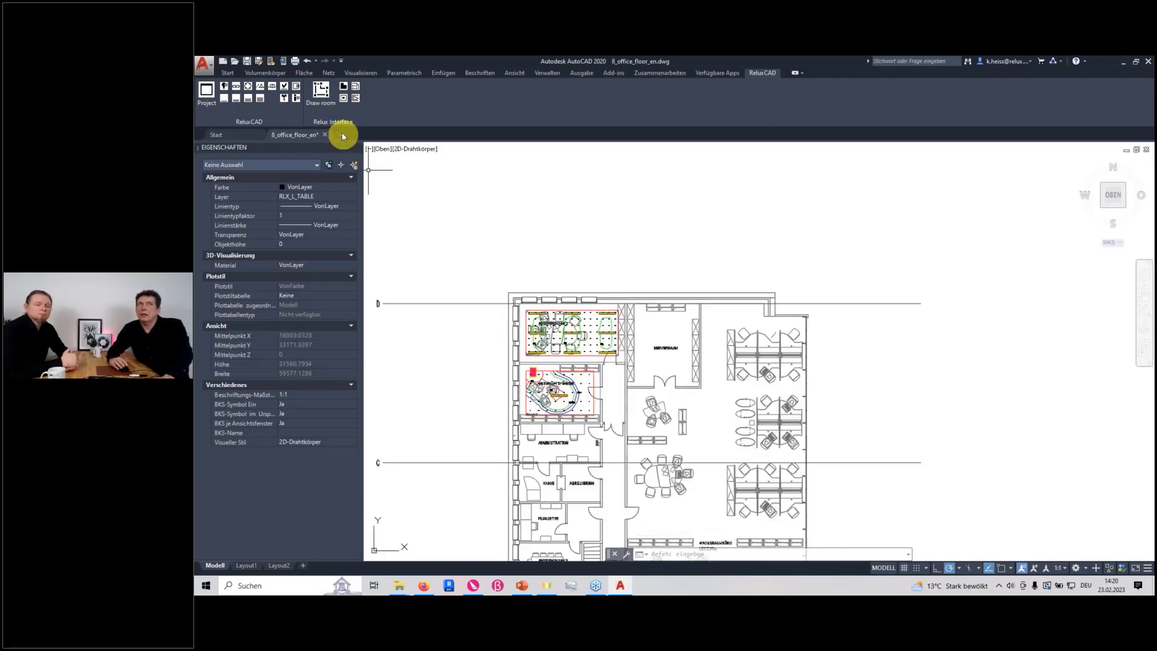
left_click(296, 86)
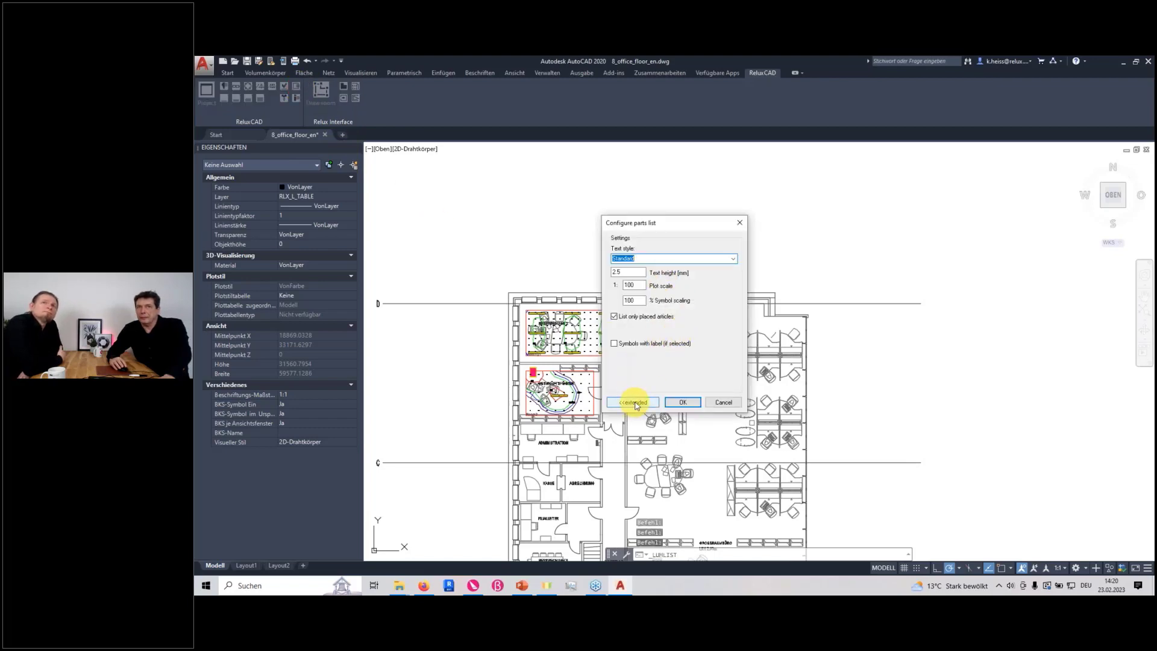
left_click(634, 403)
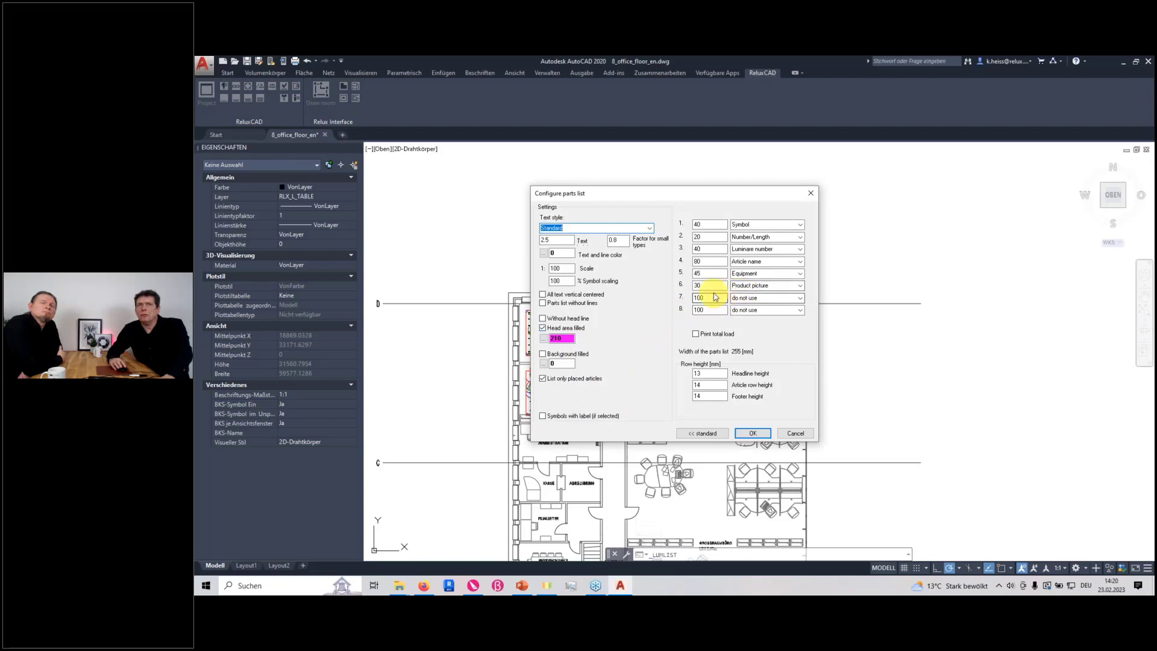
left_click_drag(667, 195, 691, 260)
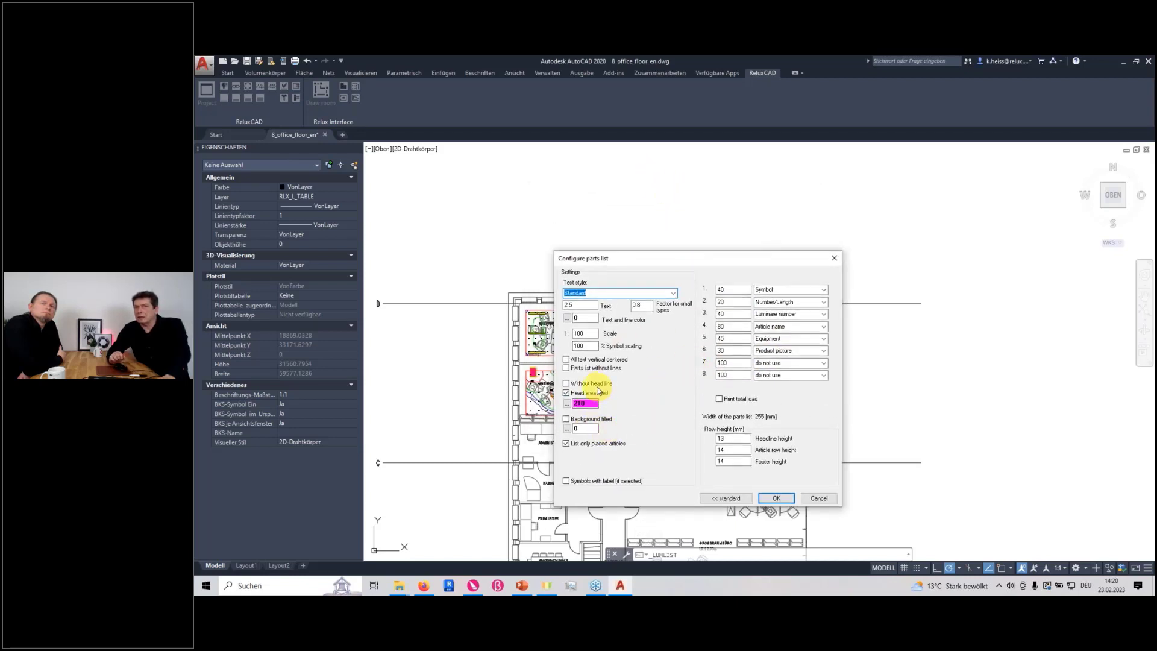
left_click(771, 499)
left_click(922, 369)
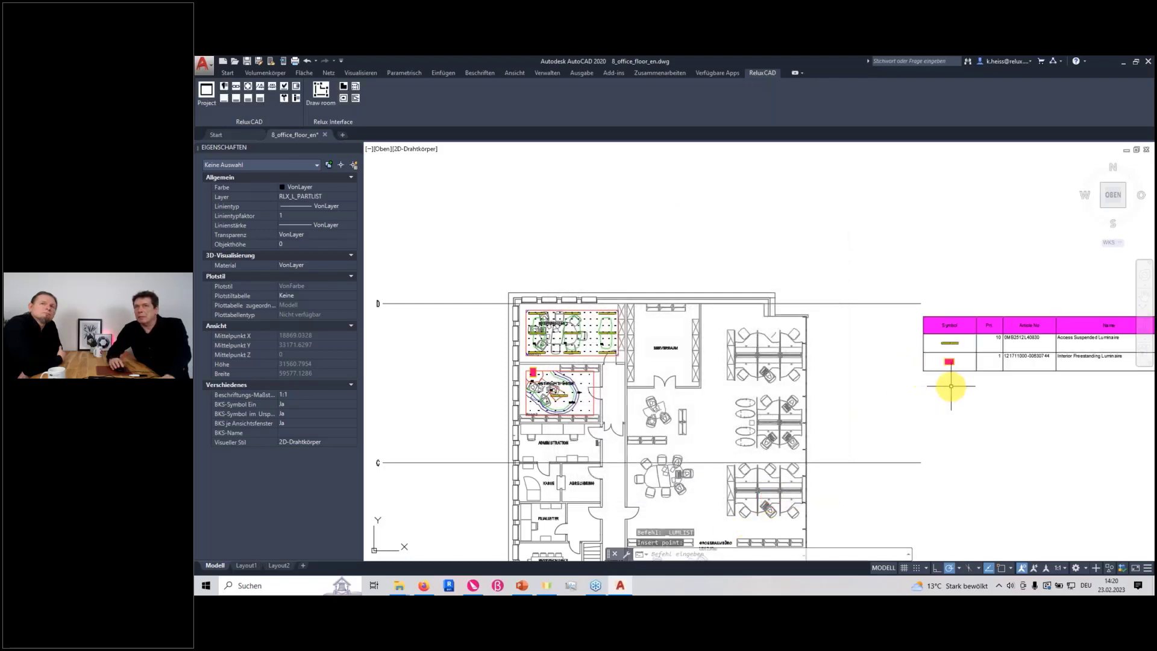
Examine the inserted parts list's symbols, quantities, article numbers, names, lamps and product pictures beside the floor plan
middle_click_drag(951, 386, 613, 389)
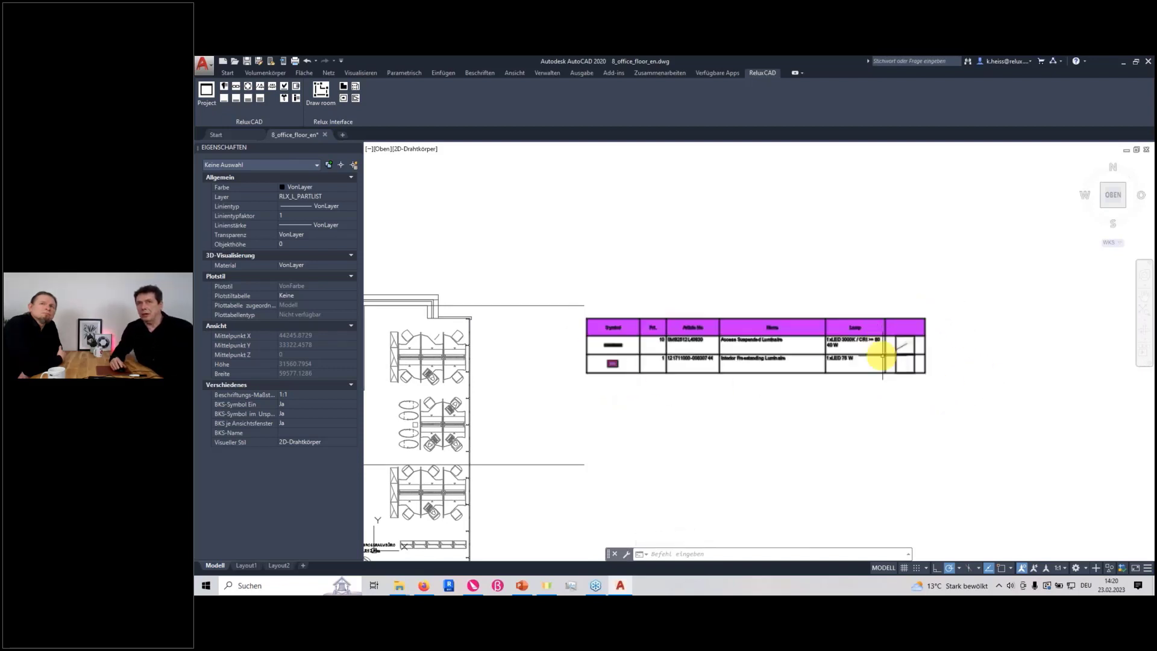
scroll(882, 356, "up", 4)
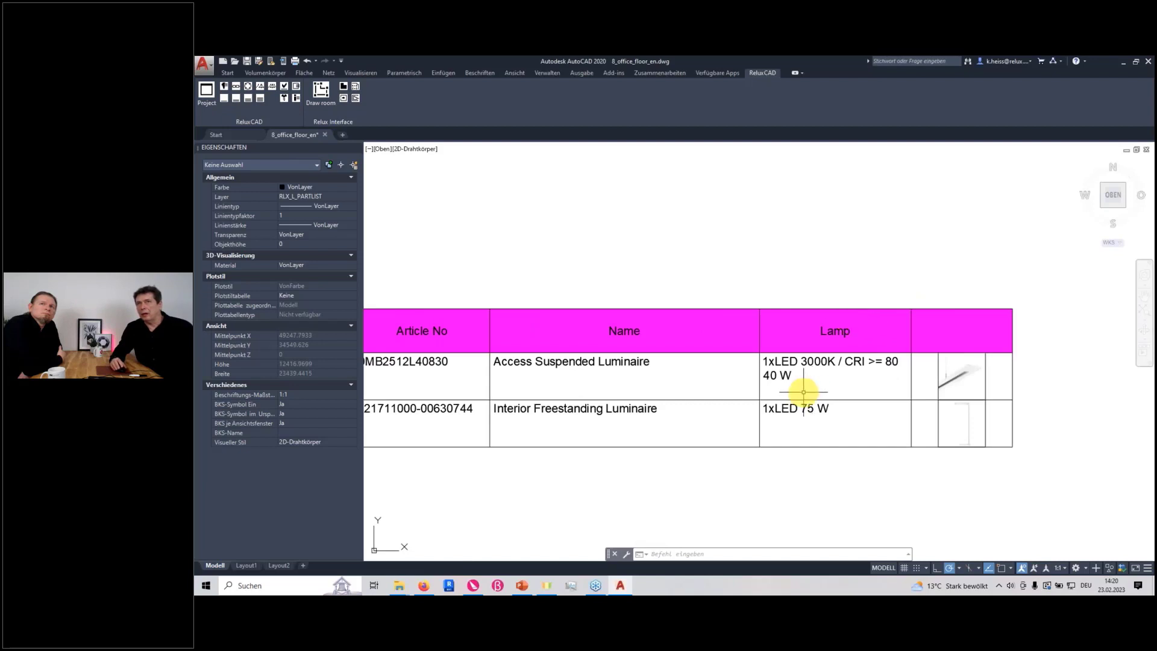
scroll(803, 392, "down", 2)
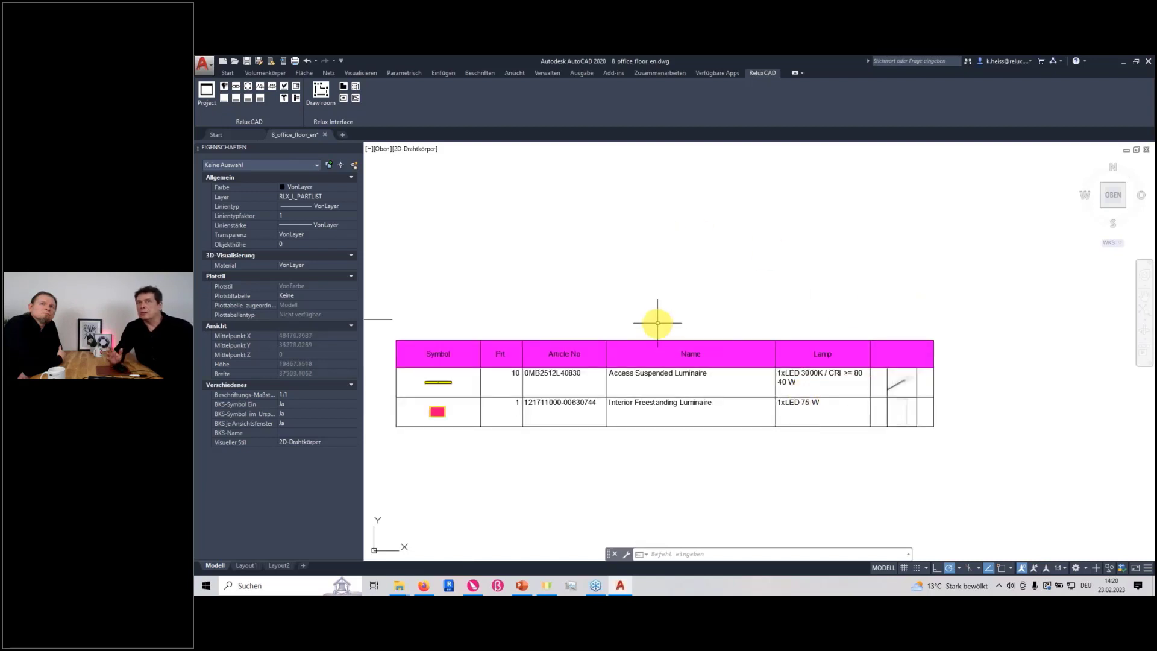
scroll(599, 374, "down", 2)
scroll(564, 387, "up", 2)
scroll(574, 383, "down", 2)
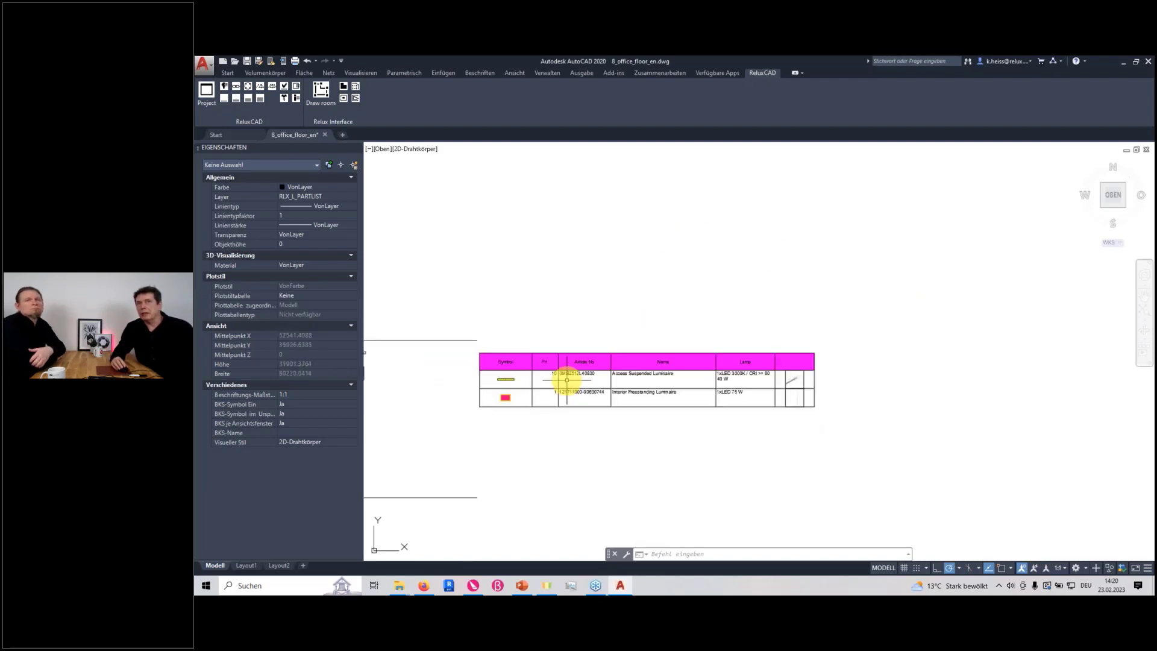
middle_click_drag(571, 386, 776, 408)
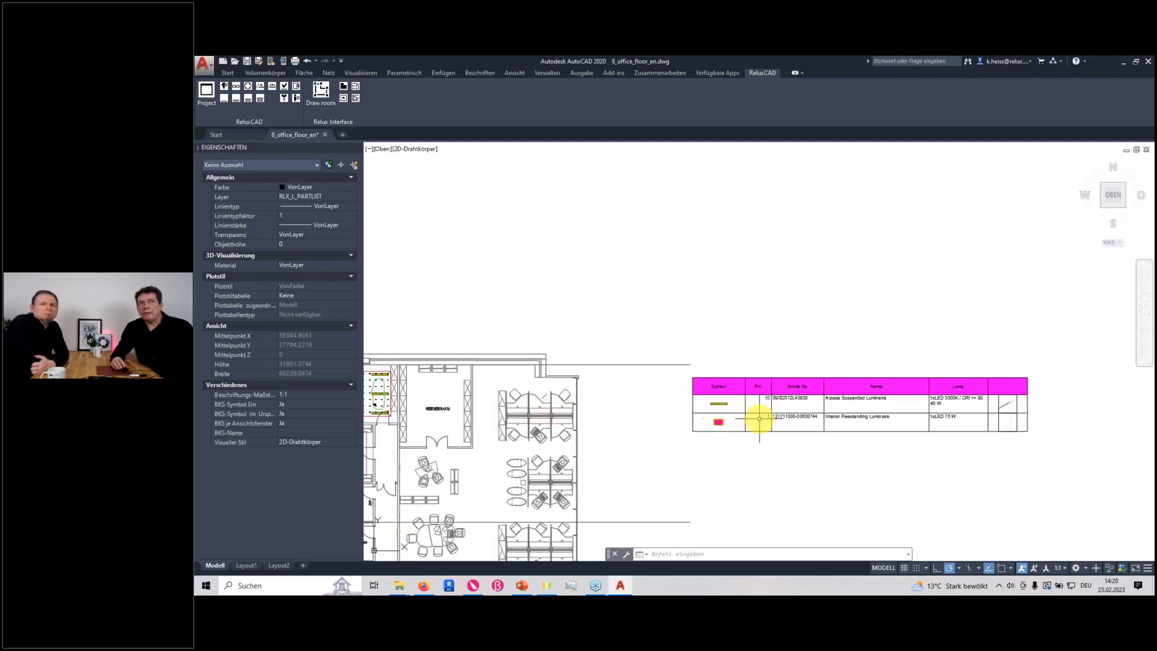
scroll(718, 416, "down", 2)
middle_click_drag(697, 413, 757, 421)
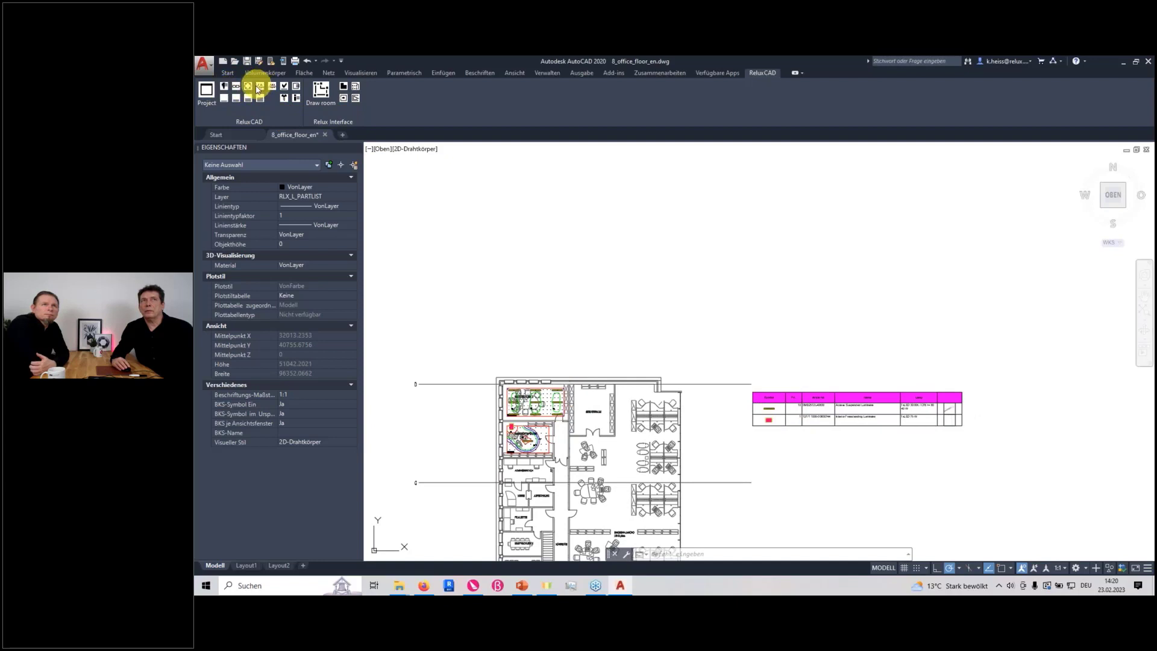
Place a single RLX_0MB2512L40830_40W luminaire upright in the empty area above the floor plan, and close the luminaire selection
left_click(224, 88)
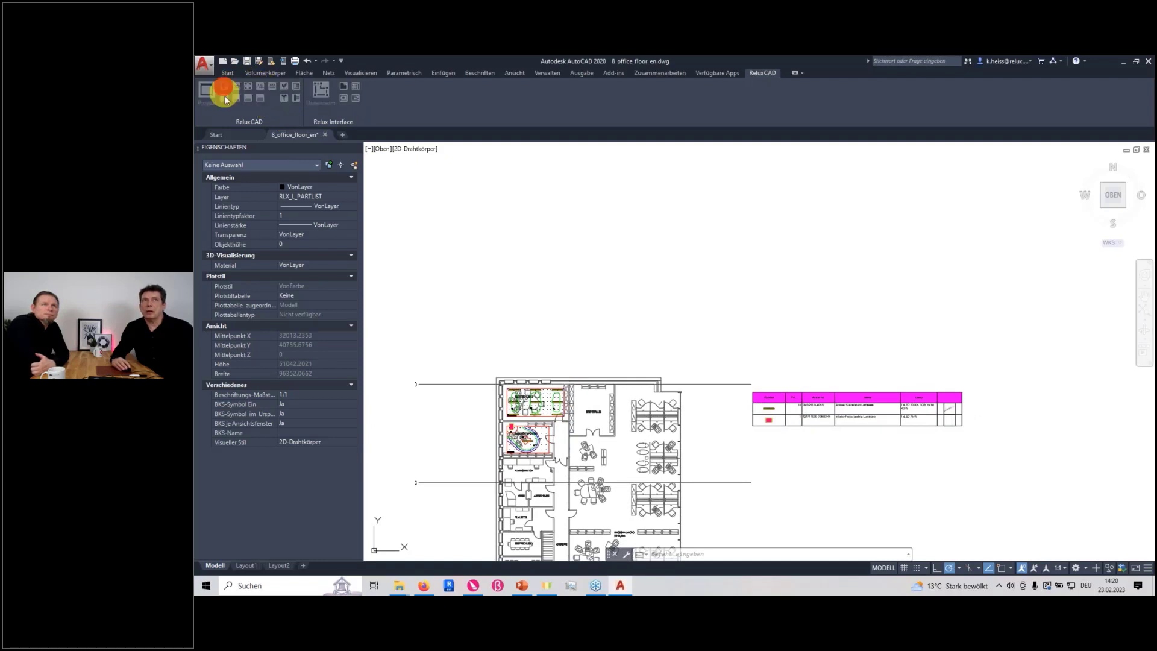
left_click(689, 283)
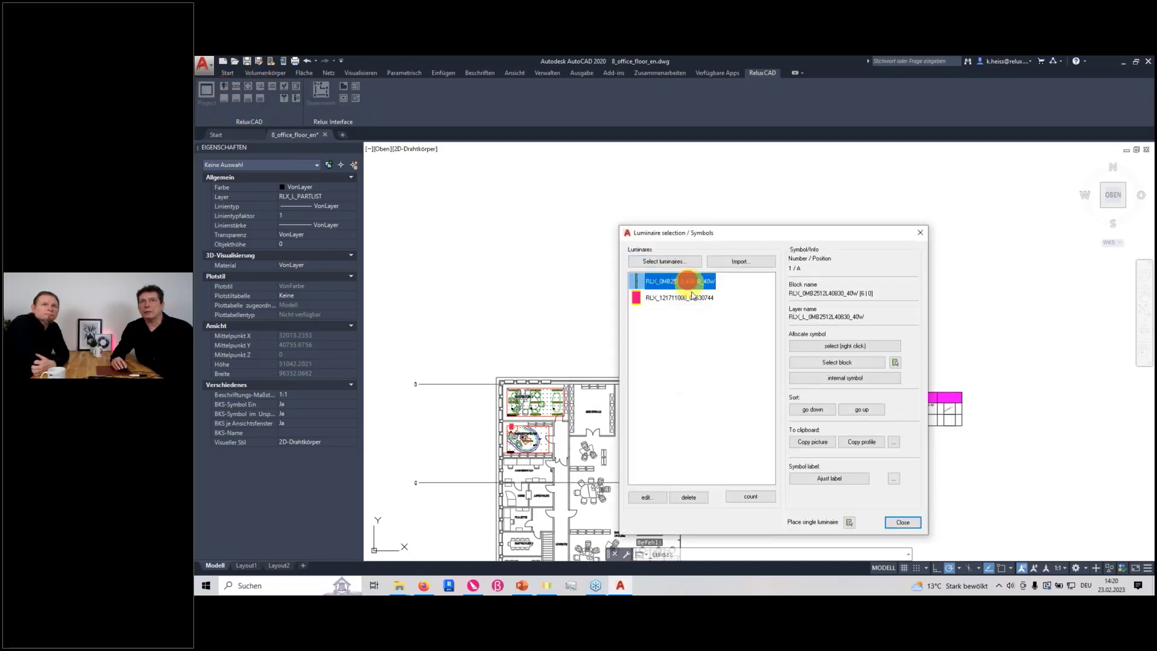
left_click(849, 523)
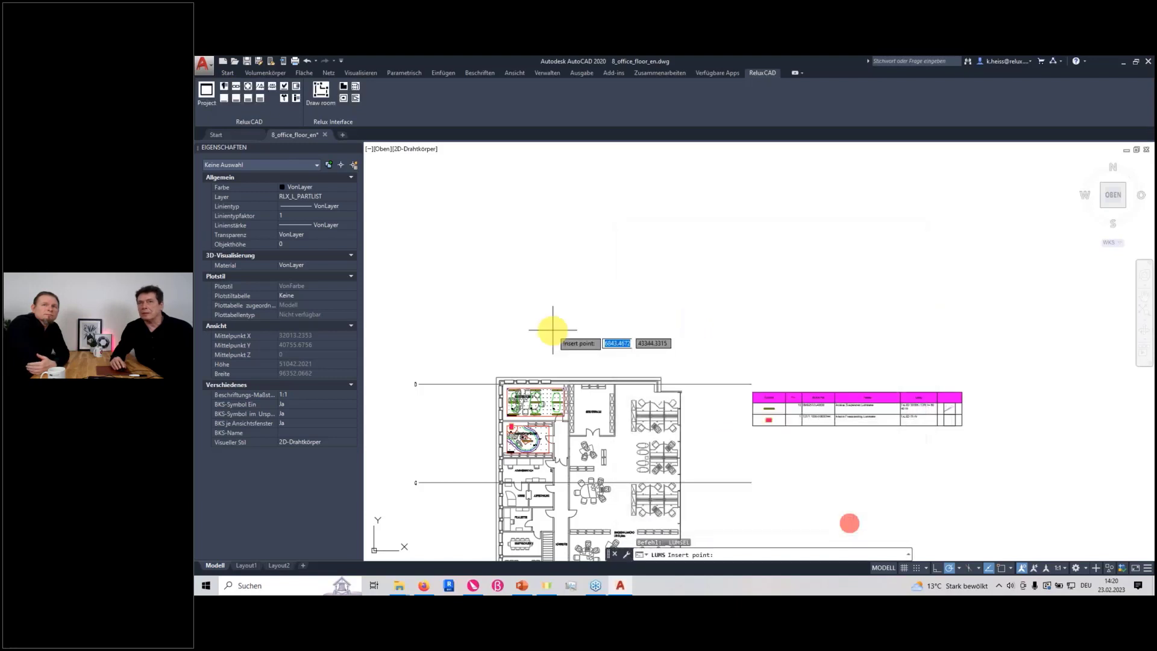
scroll(550, 330, "up", 5)
scroll(559, 344, "down", 3)
left_click(569, 364)
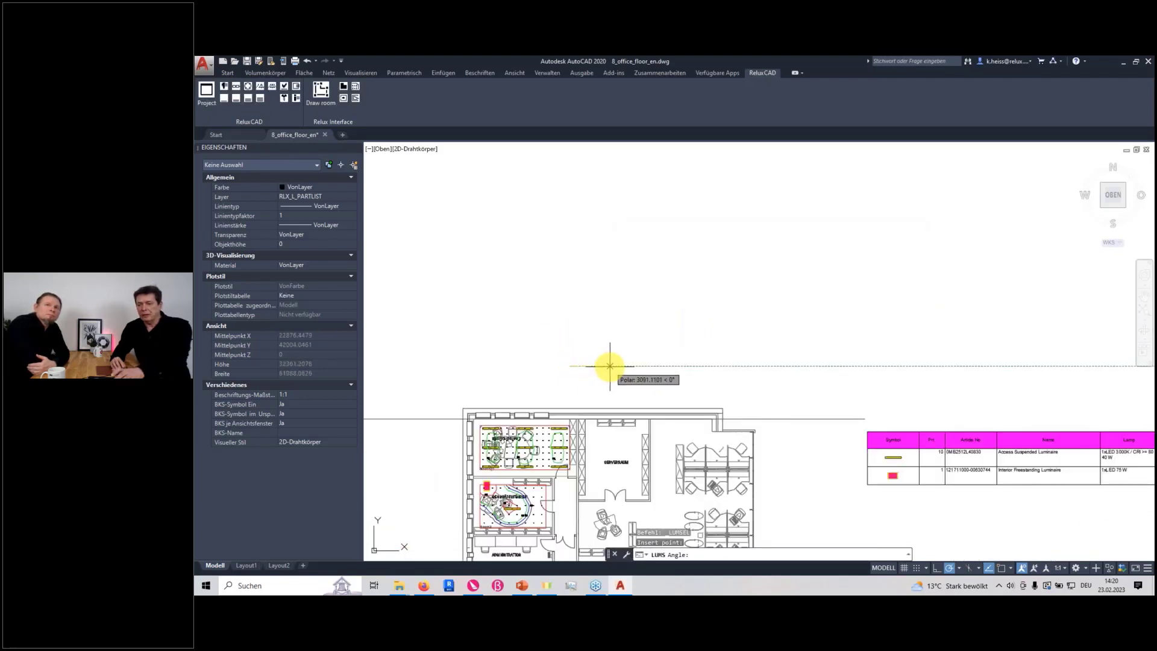
left_click(609, 365)
left_click(894, 522)
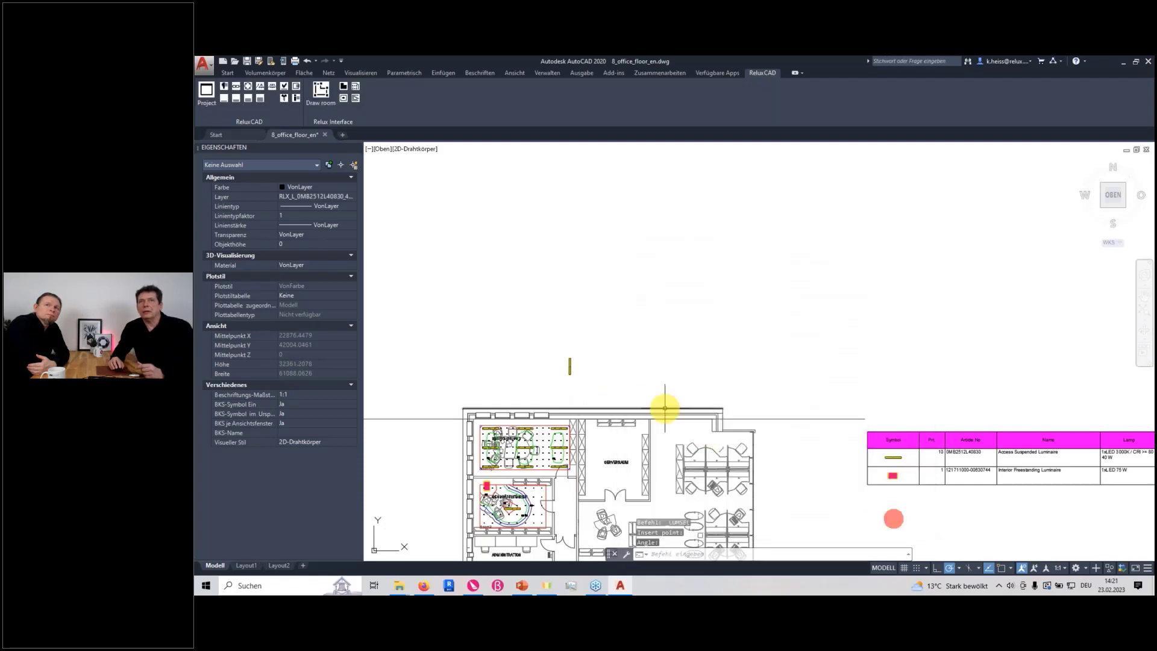
Copy the new luminaire almost onto itself, about 16 units lower, using its lower corner as the base point
scroll(599, 388, "up", 5)
middle_click_drag(599, 387, 832, 422)
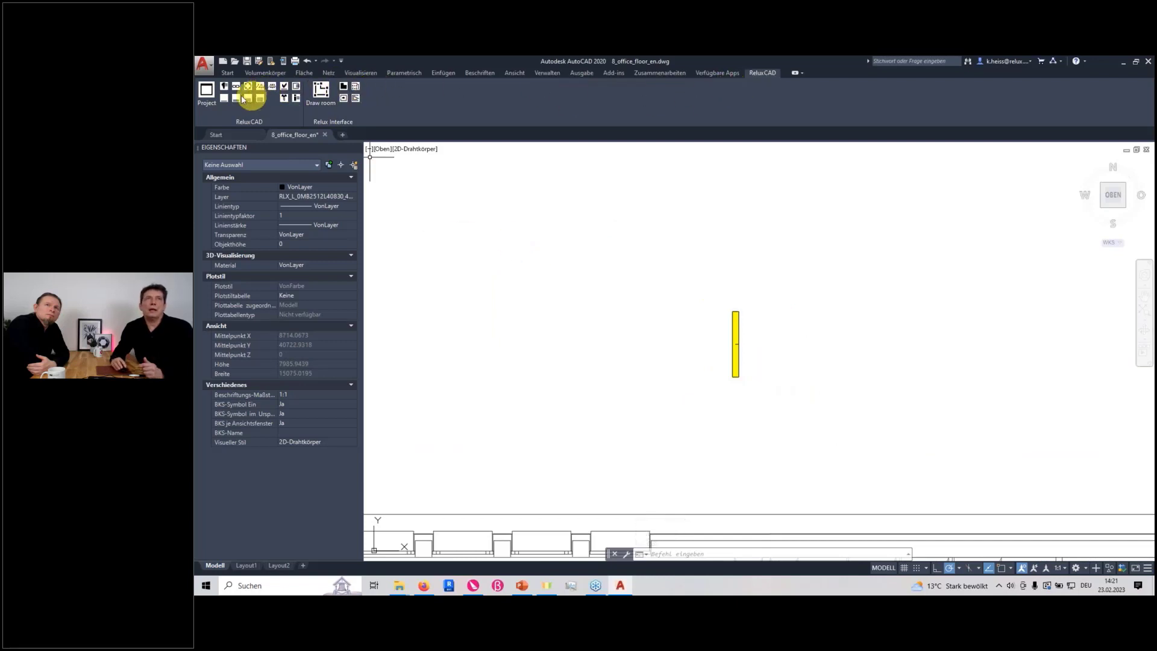
left_click(226, 73)
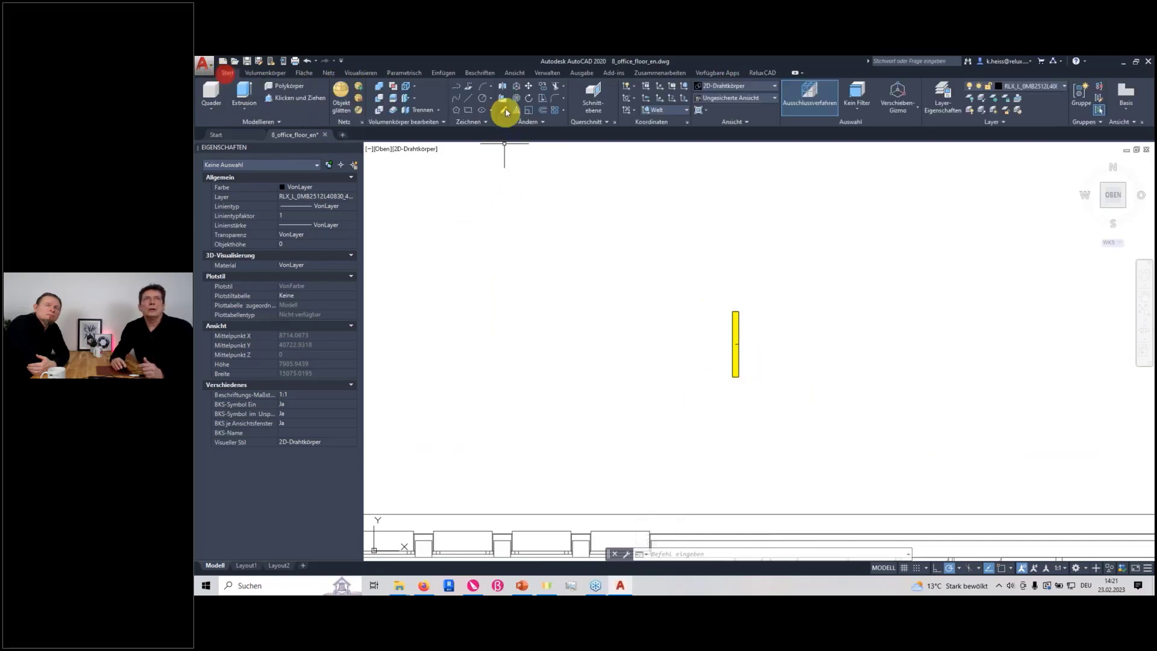
left_click(546, 90)
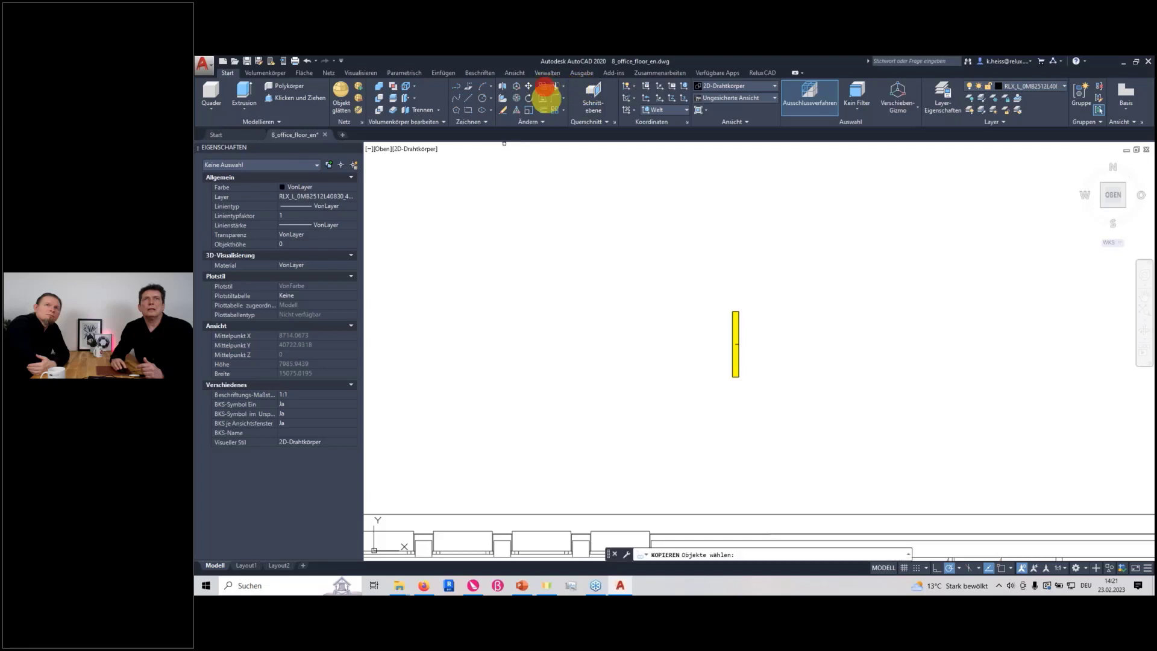
left_click(733, 365)
right_click(732, 392)
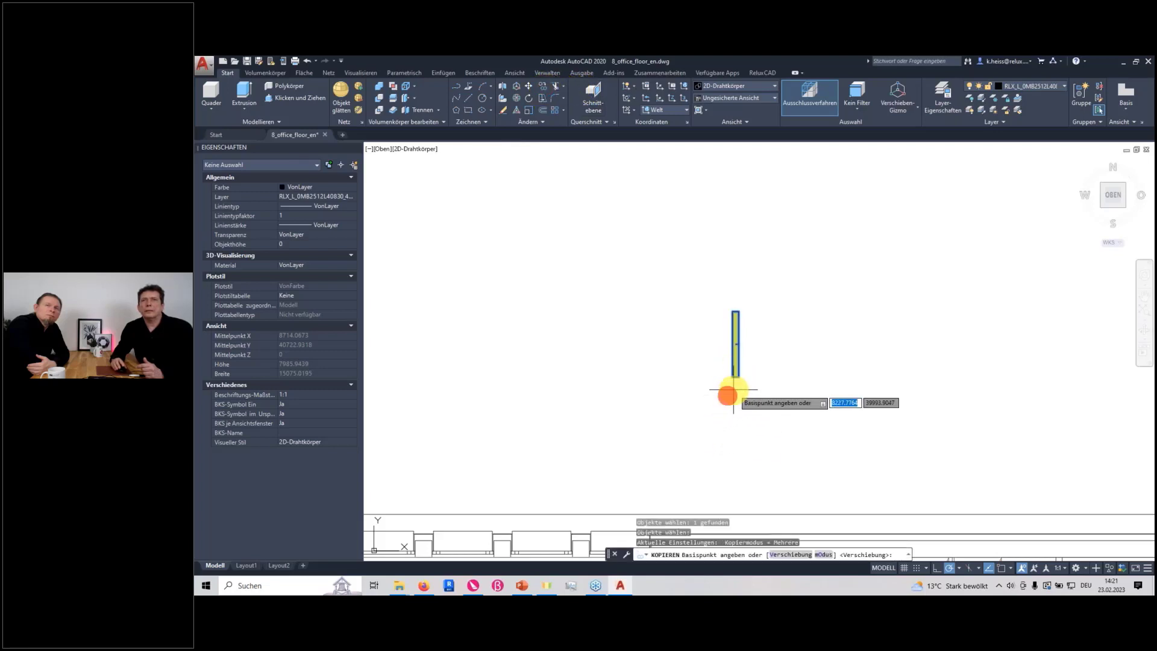
scroll(734, 389, "up", 5)
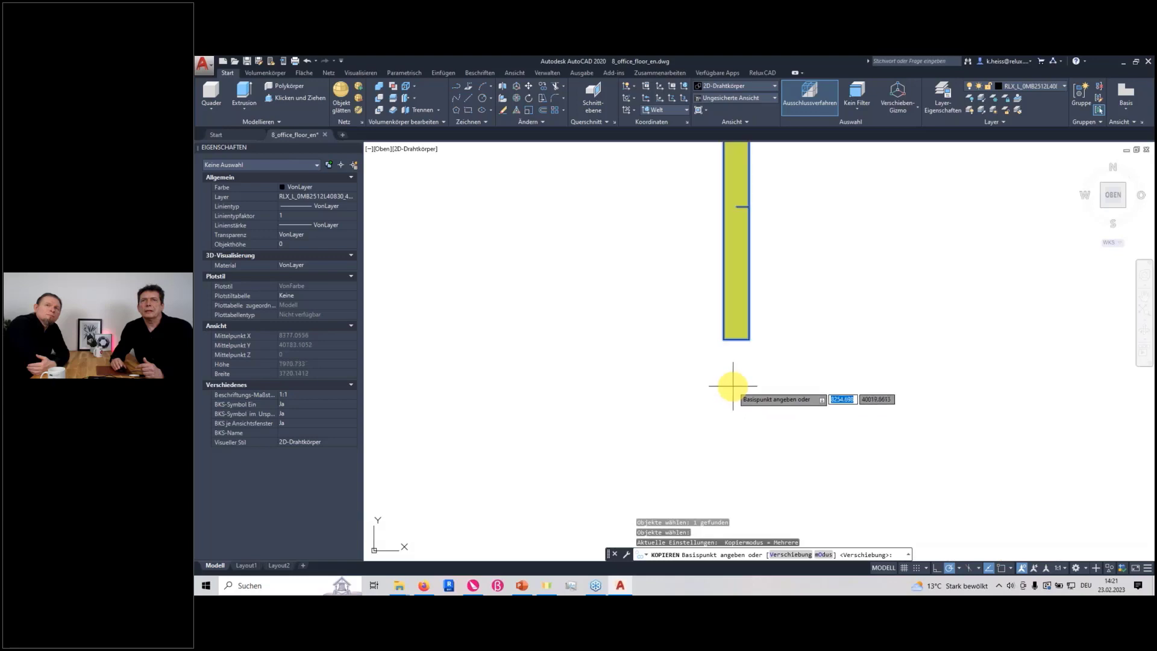
left_click(724, 341)
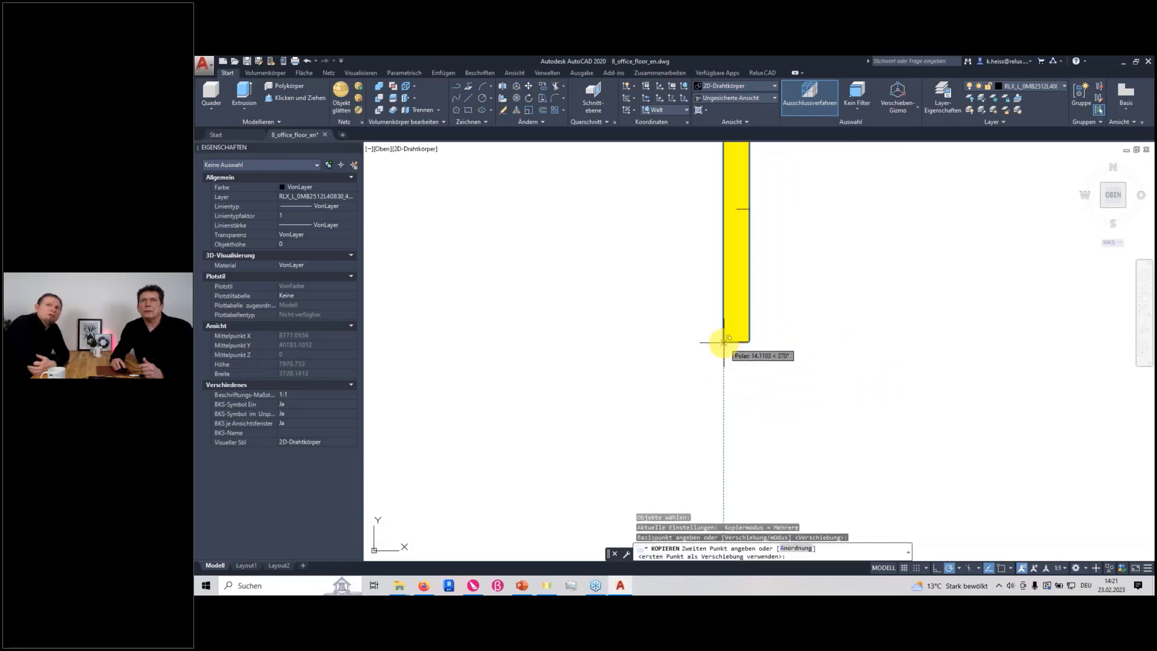
left_click(723, 342)
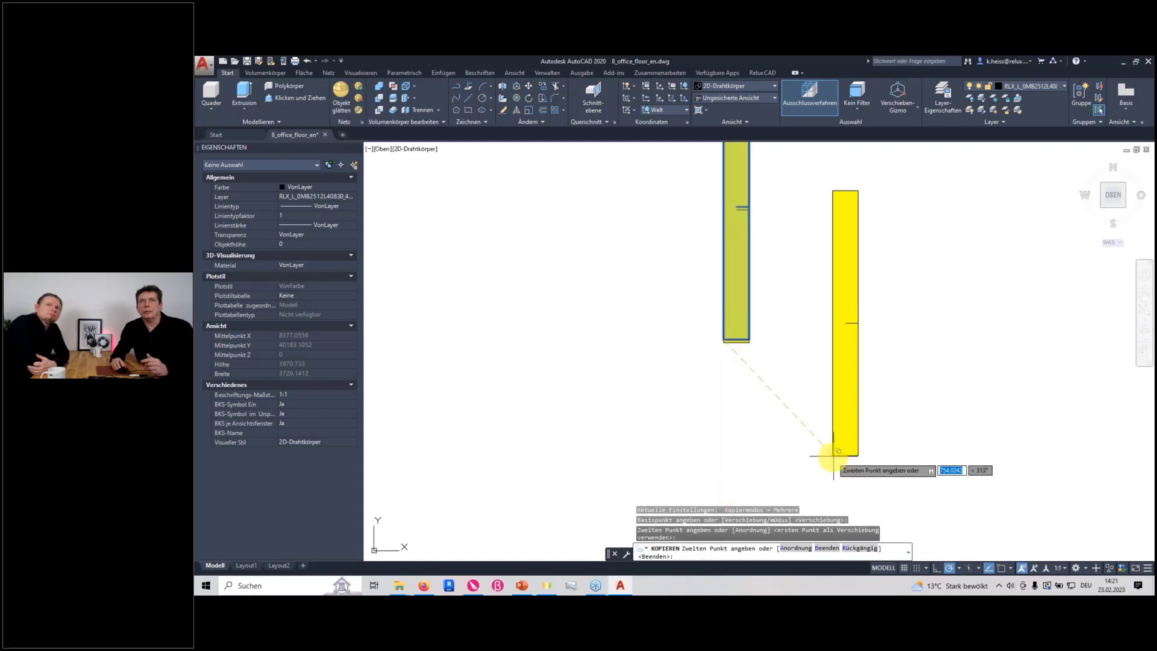
key("Escape")
Regenerate the parts list beside the floor plan so it counts the added luminaires, and check the suspended luminaire's quantity
scroll(858, 465, "down", 4)
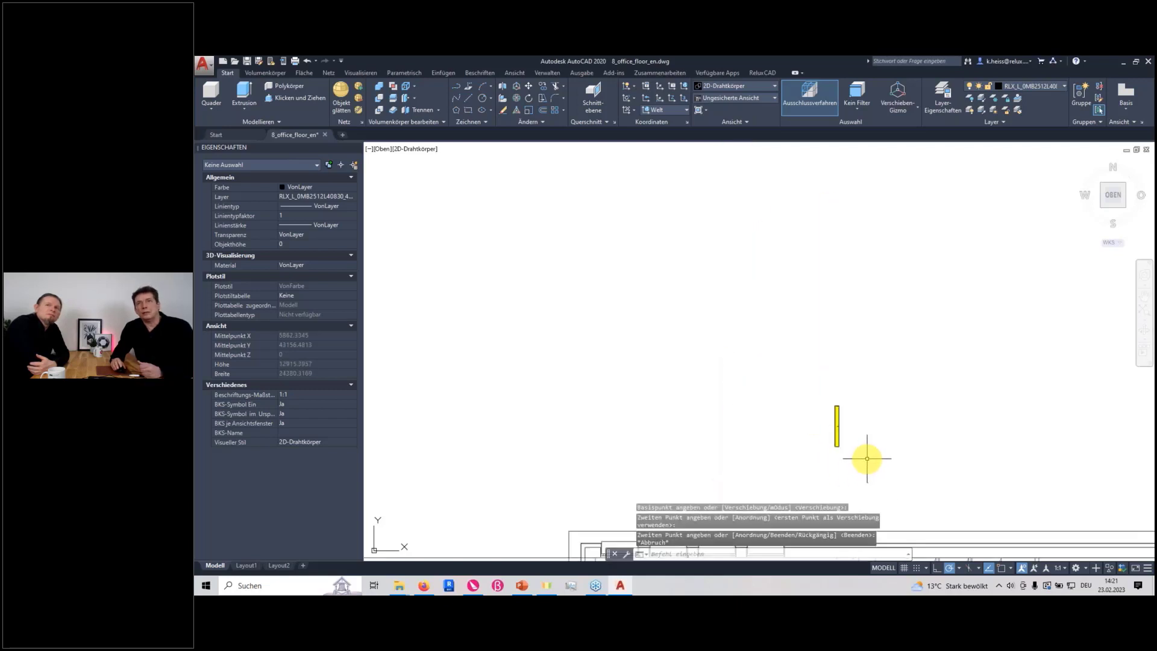
scroll(870, 460, "down", 2)
middle_click_drag(891, 460, 602, 382)
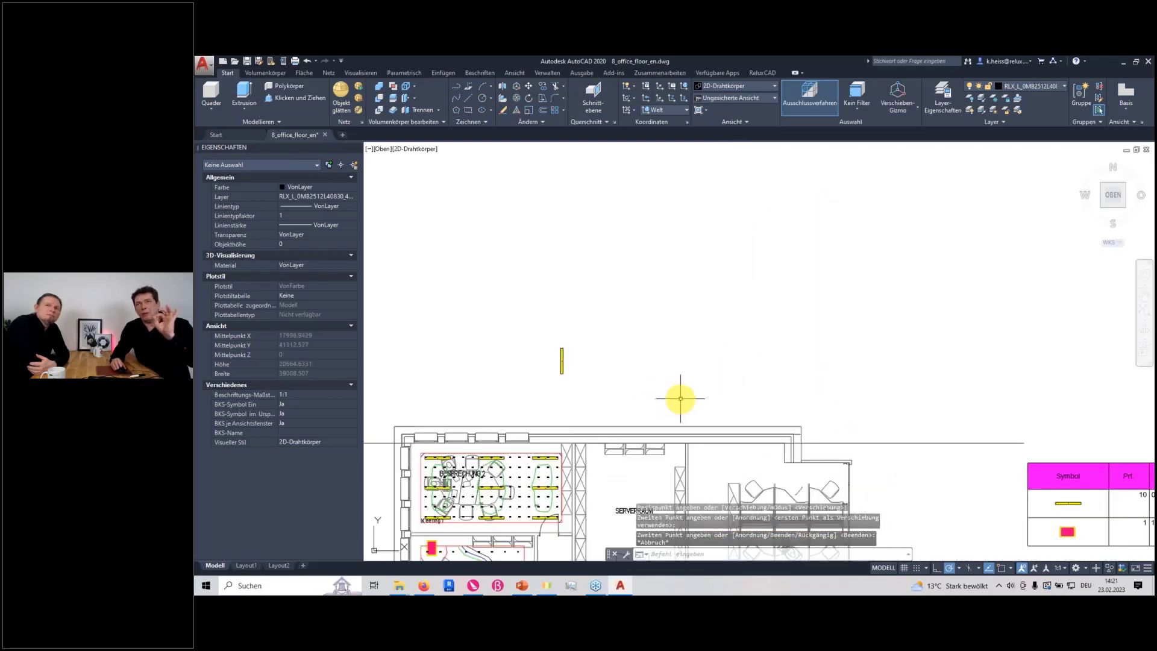
middle_click_drag(677, 396, 452, 388)
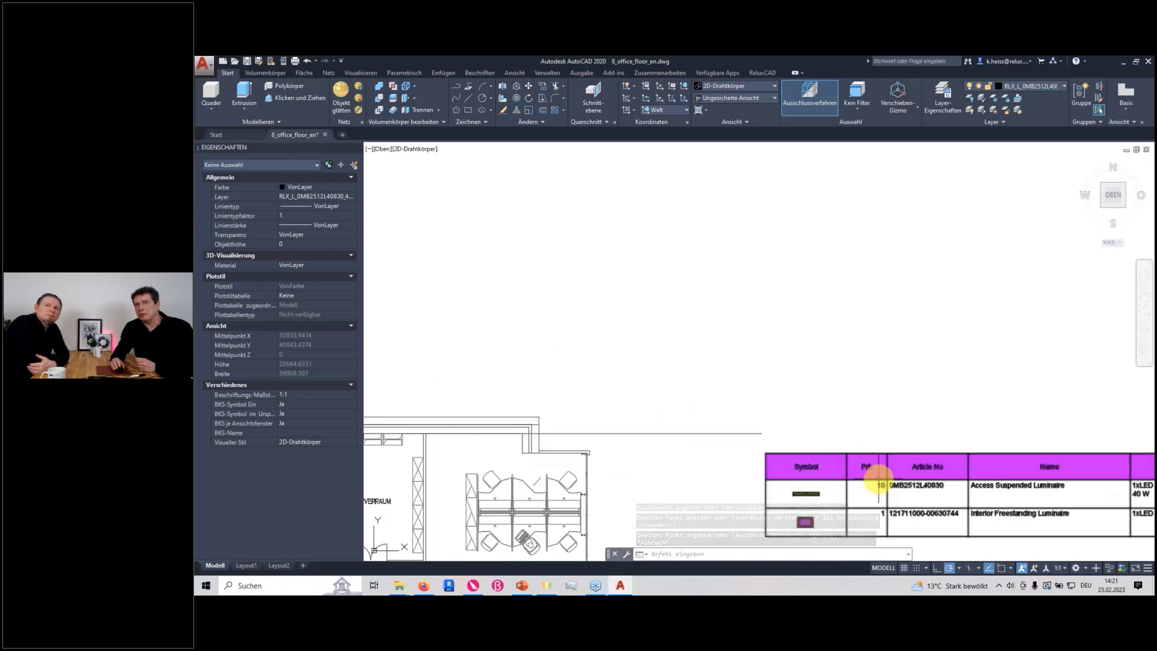
middle_click_drag(879, 480, 851, 399)
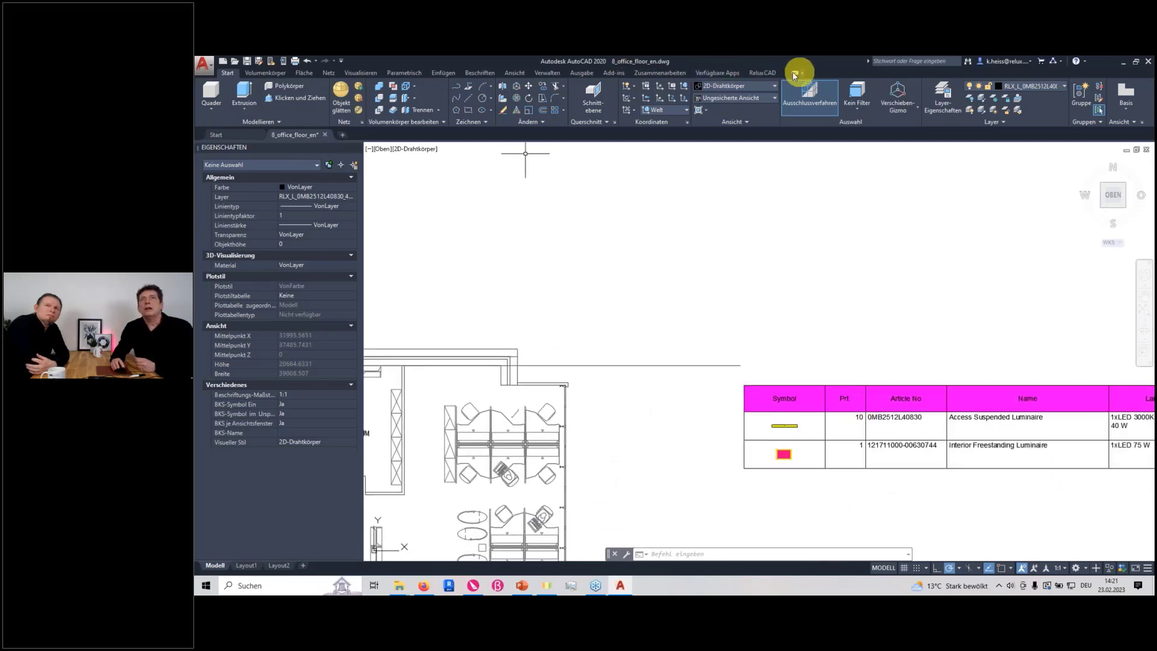
left_click(763, 73)
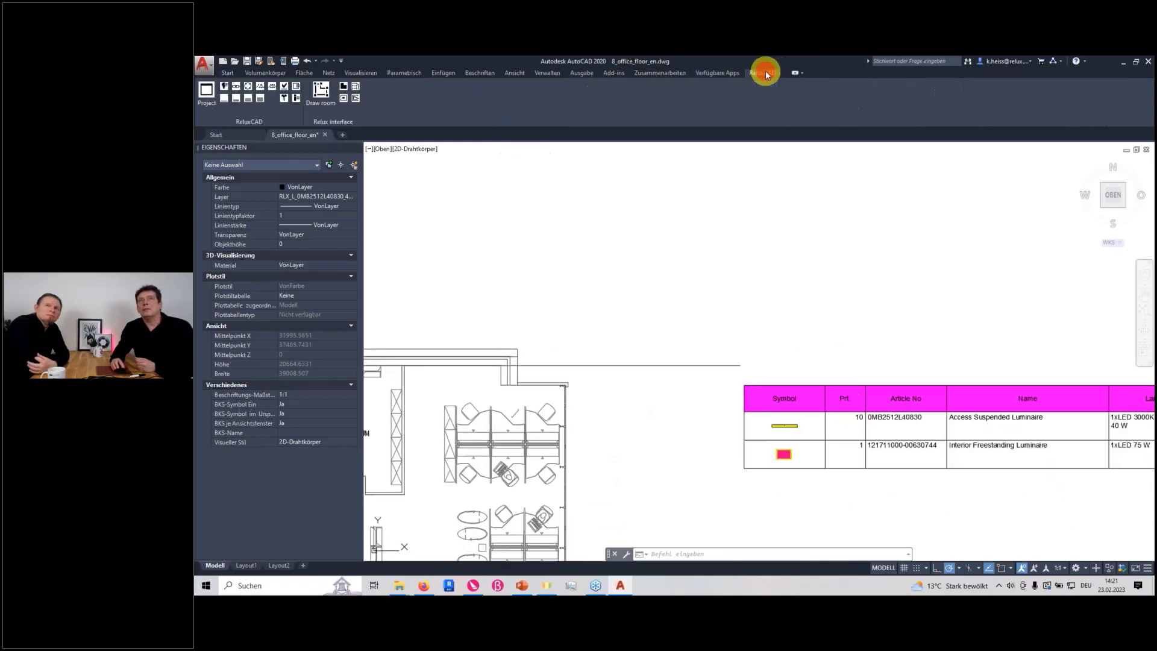
left_click(297, 90)
left_click(679, 400)
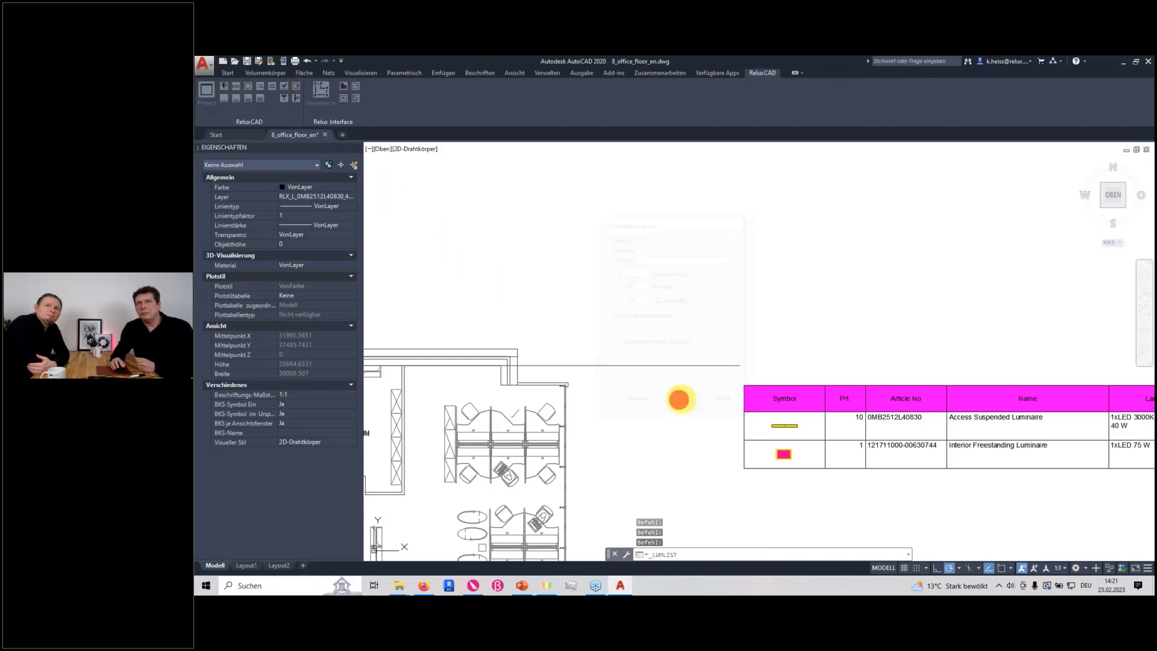
scroll(898, 419, "up", 4)
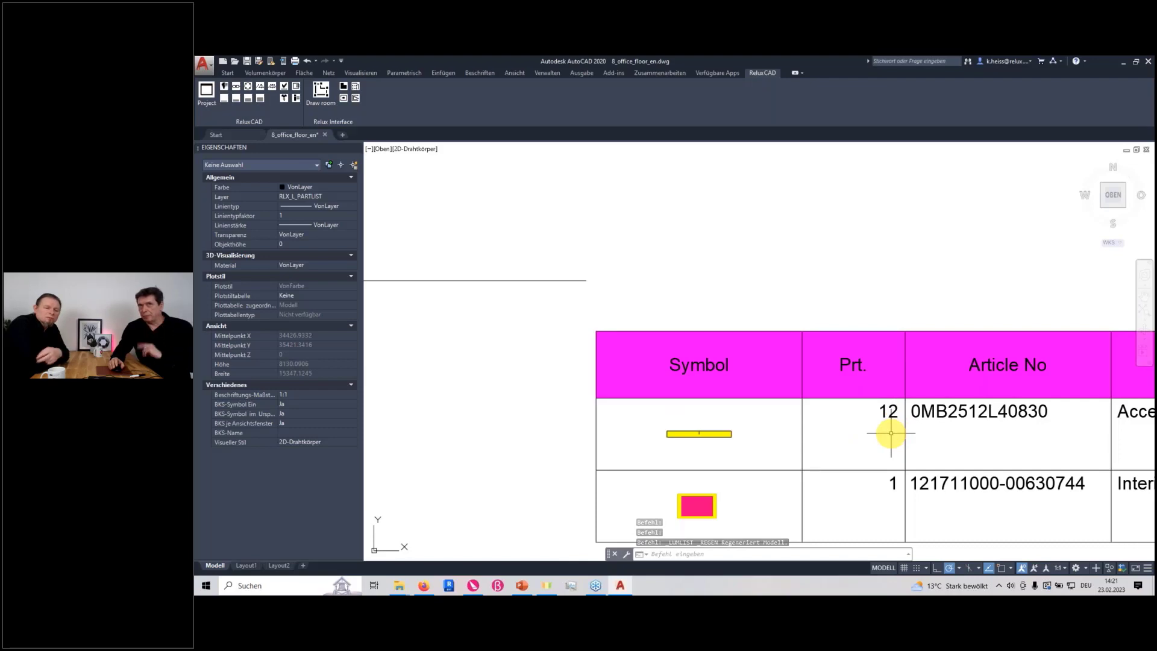
Try to delete the duplicate luminaire symbols with the Automatic option
scroll(764, 432, "down", 1)
scroll(738, 431, "down", 6)
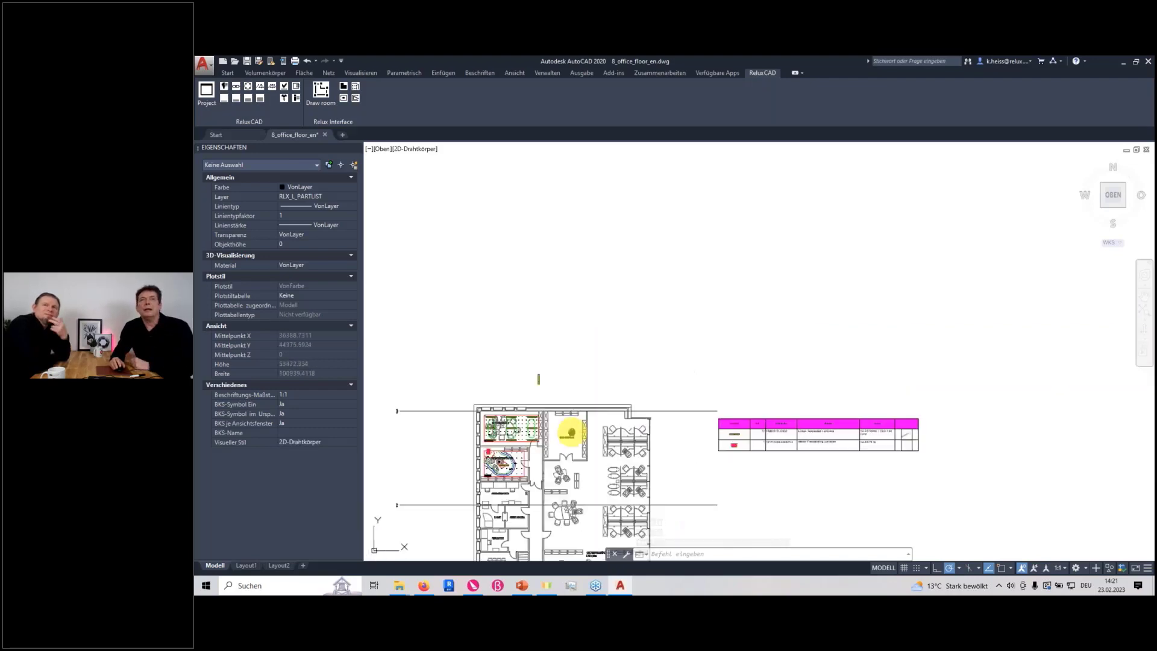
middle_click_drag(571, 434, 761, 446)
scroll(726, 374, "up", 2)
scroll(739, 427, "up", 4)
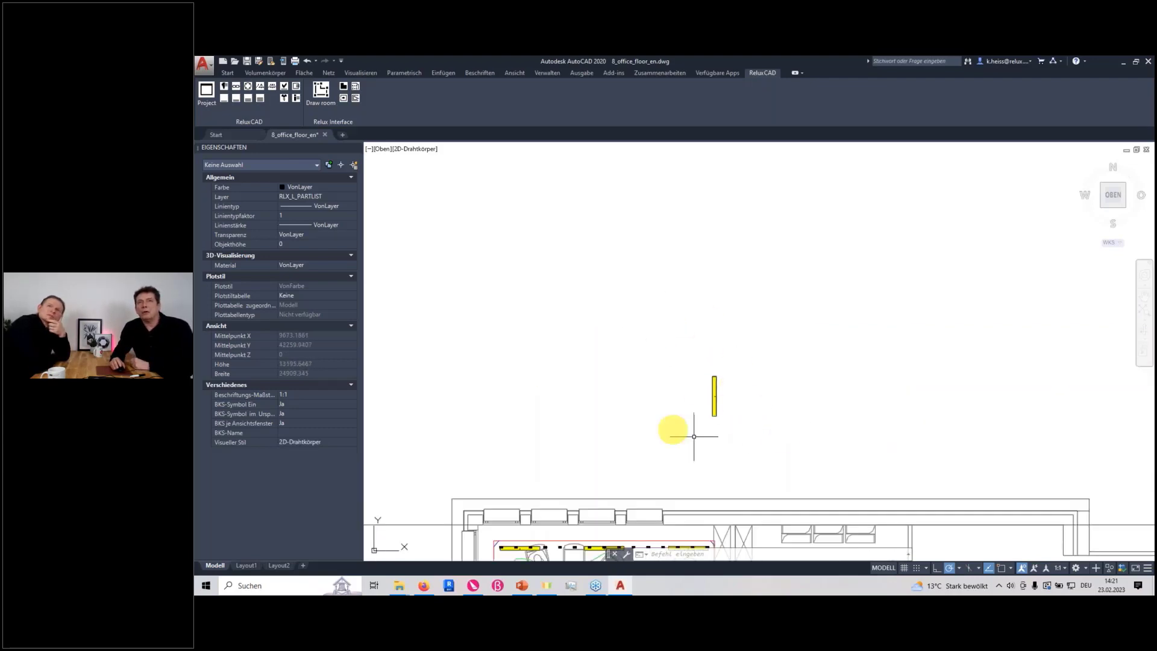
left_click(271, 88)
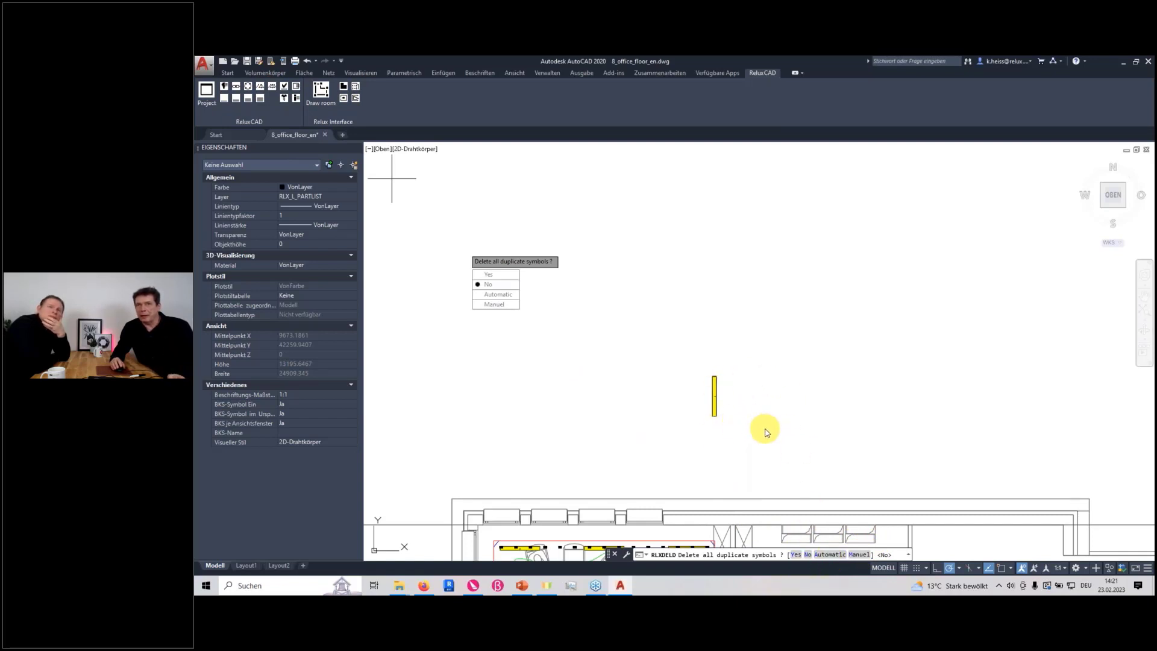
type("a")
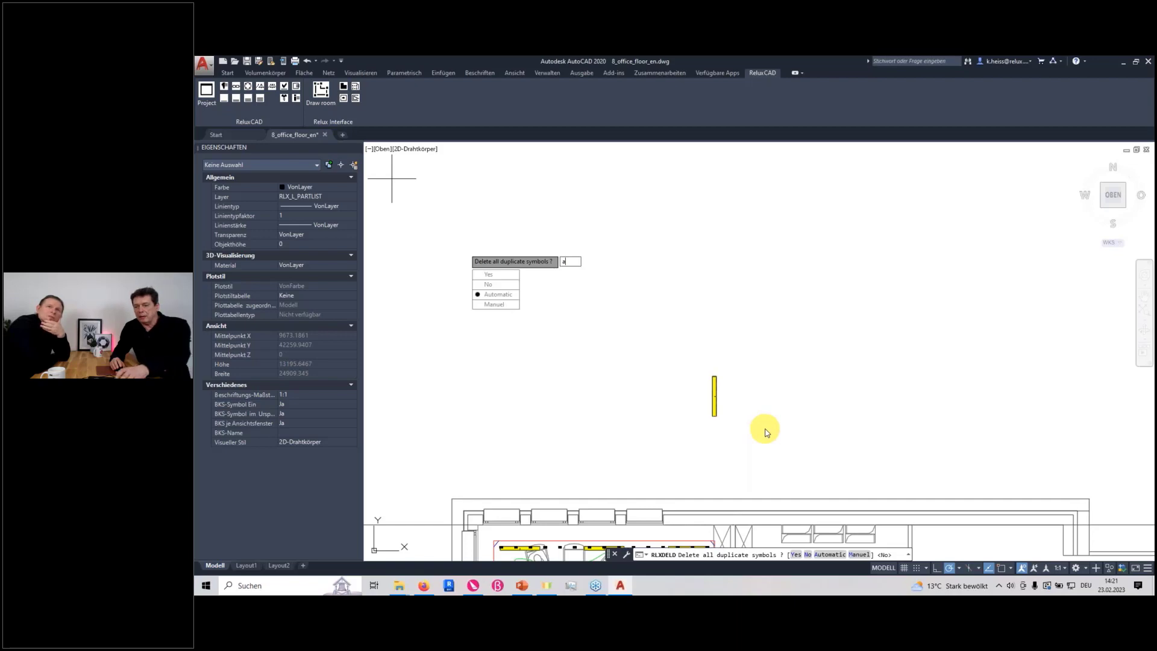
key("Return")
Refresh the parts list after the duplicate cleanup, and compare its quantities with the luminaires above the floor plan
scroll(783, 434, "down", 4)
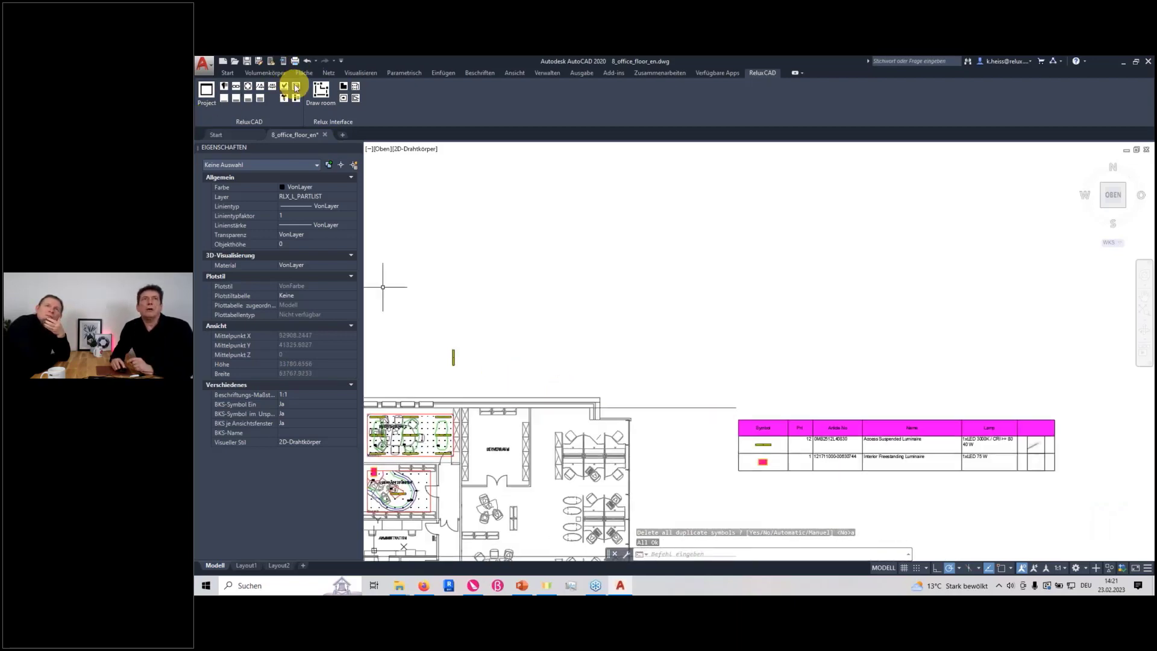
left_click(296, 86)
left_click(680, 402)
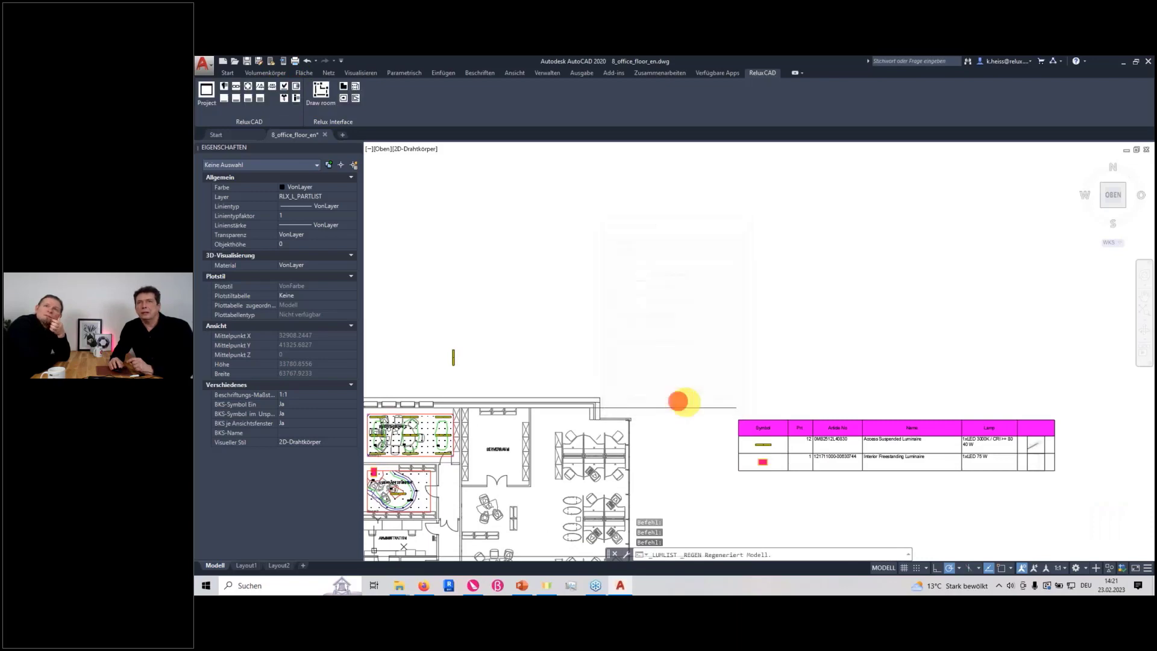
scroll(787, 439, "up", 5)
scroll(775, 440, "down", 7)
scroll(567, 398, "up", 4)
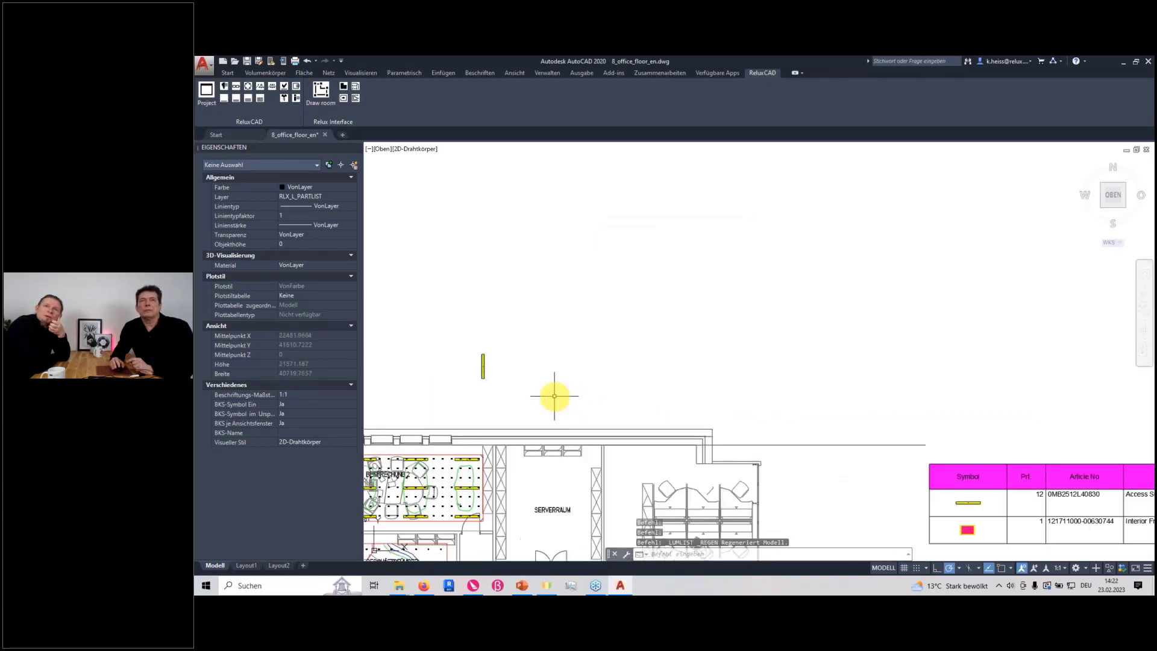
left_click(273, 88)
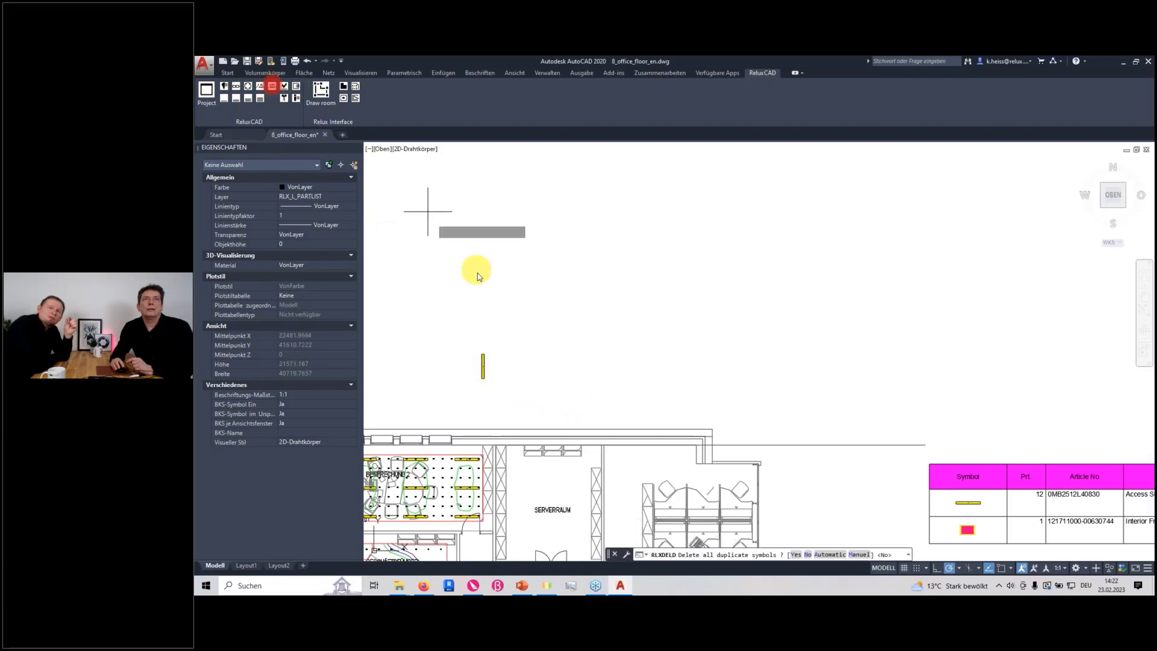
scroll(476, 371, "up", 8)
scroll(571, 380, "up", 2)
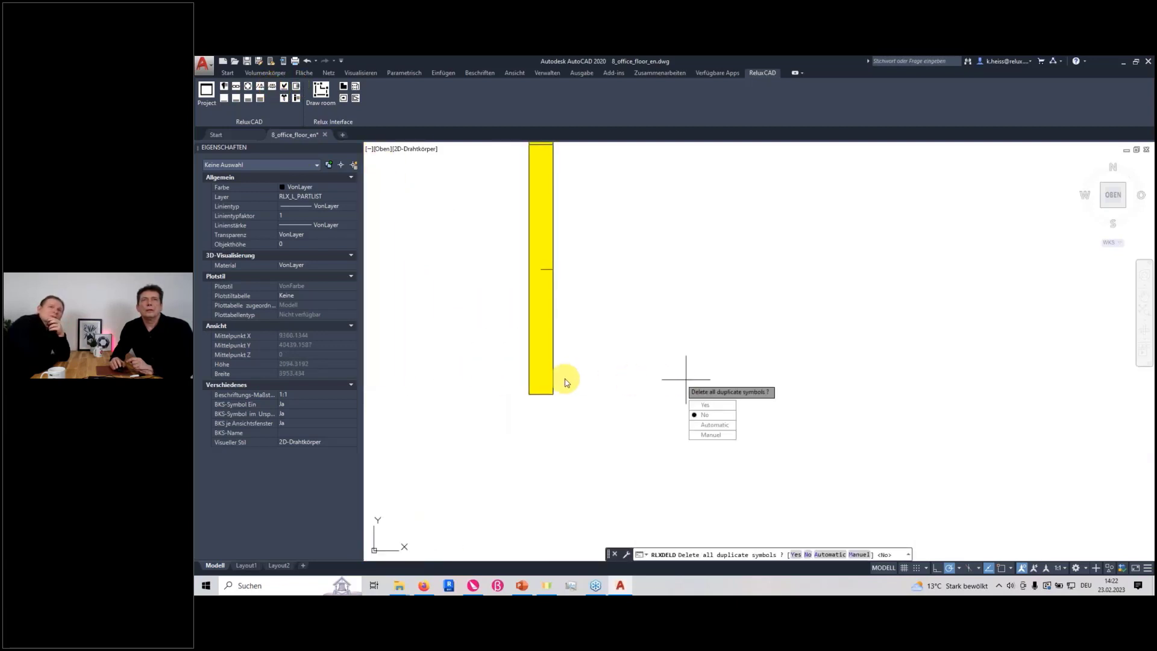
scroll(570, 377, "up", 2)
scroll(579, 295, "down", 6)
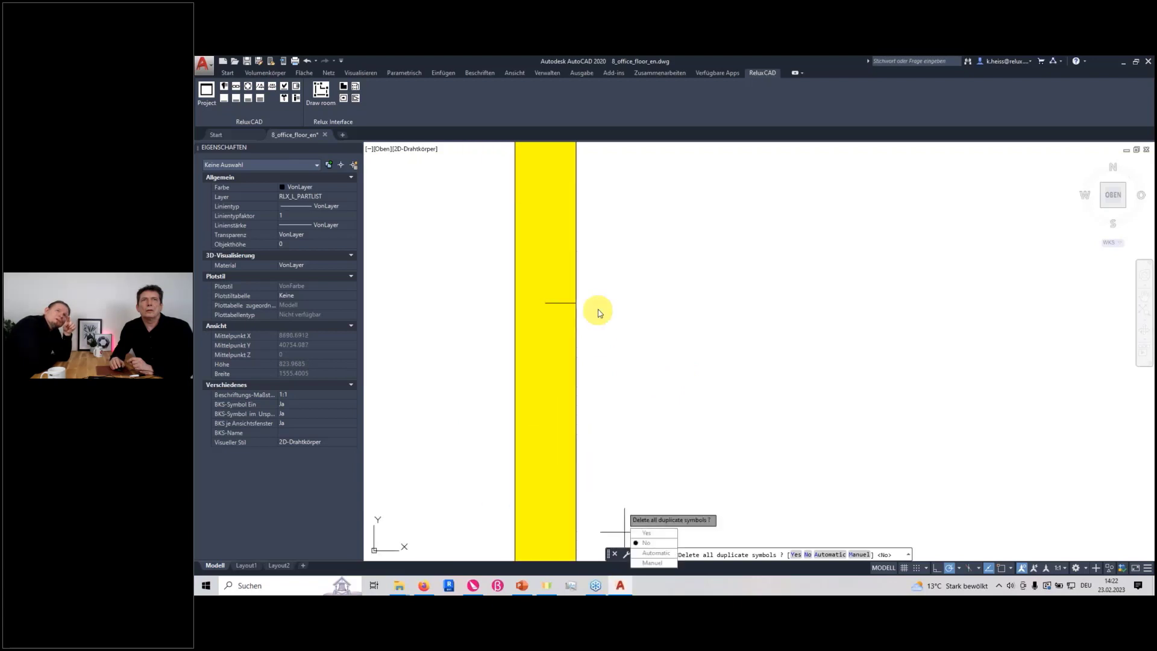
scroll(571, 264, "up", 6)
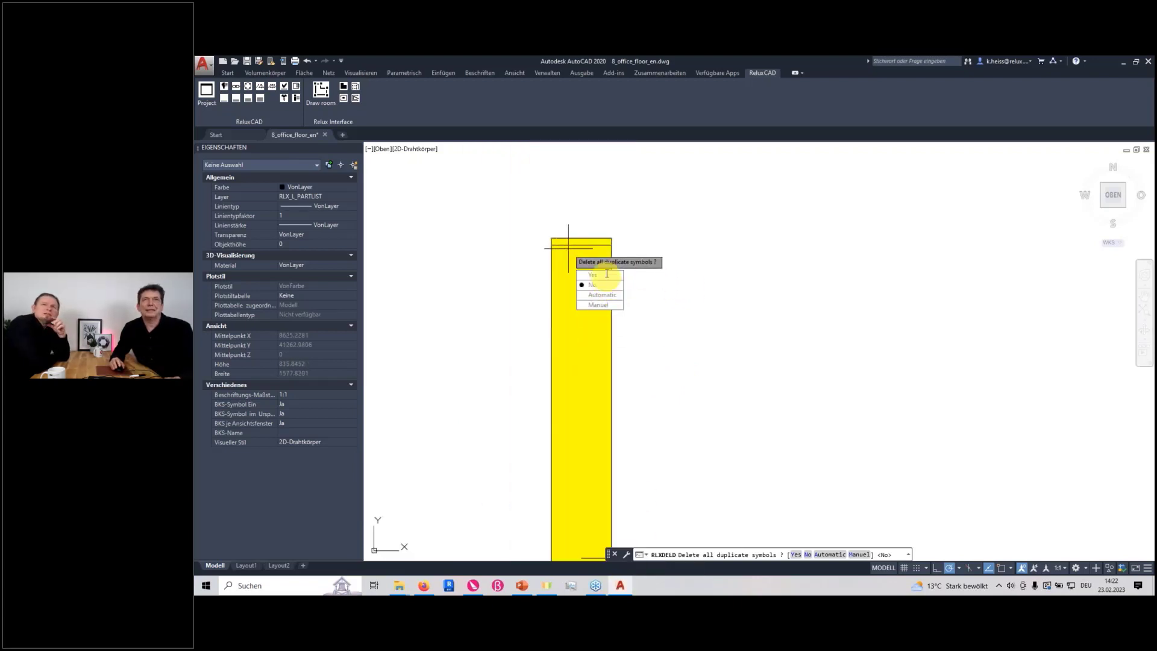
key("Escape")
Move the lower of the two overlapping luminaire symbols about 16 units up so it lies exactly on the other one
left_click(588, 245)
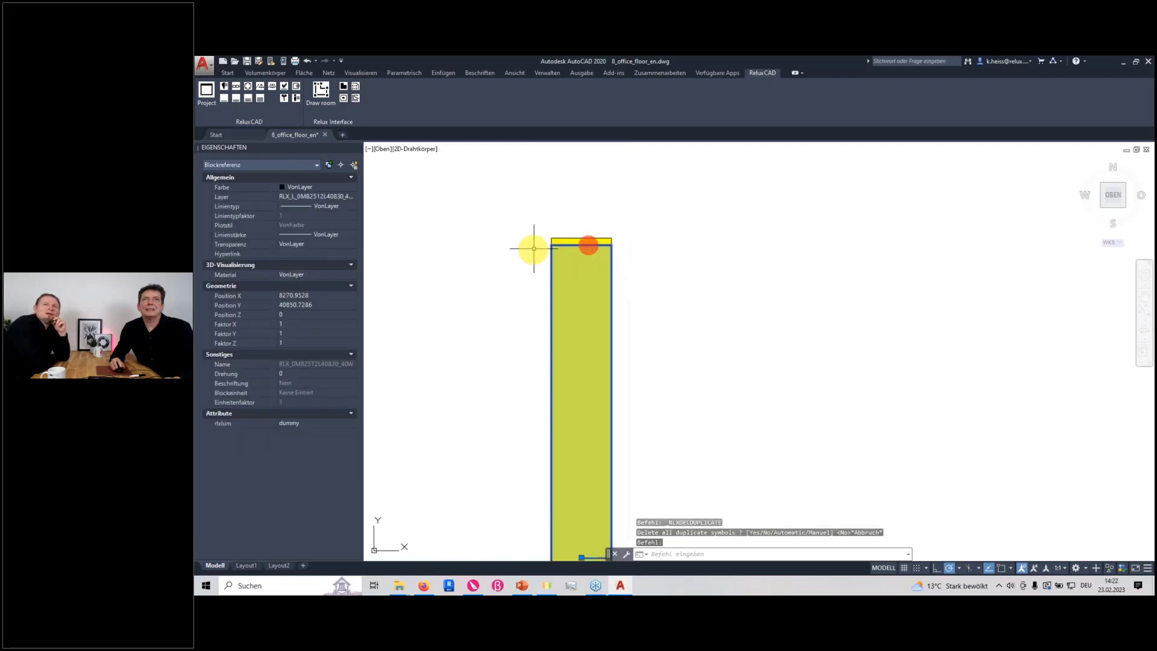
scroll(606, 351, "down", 4)
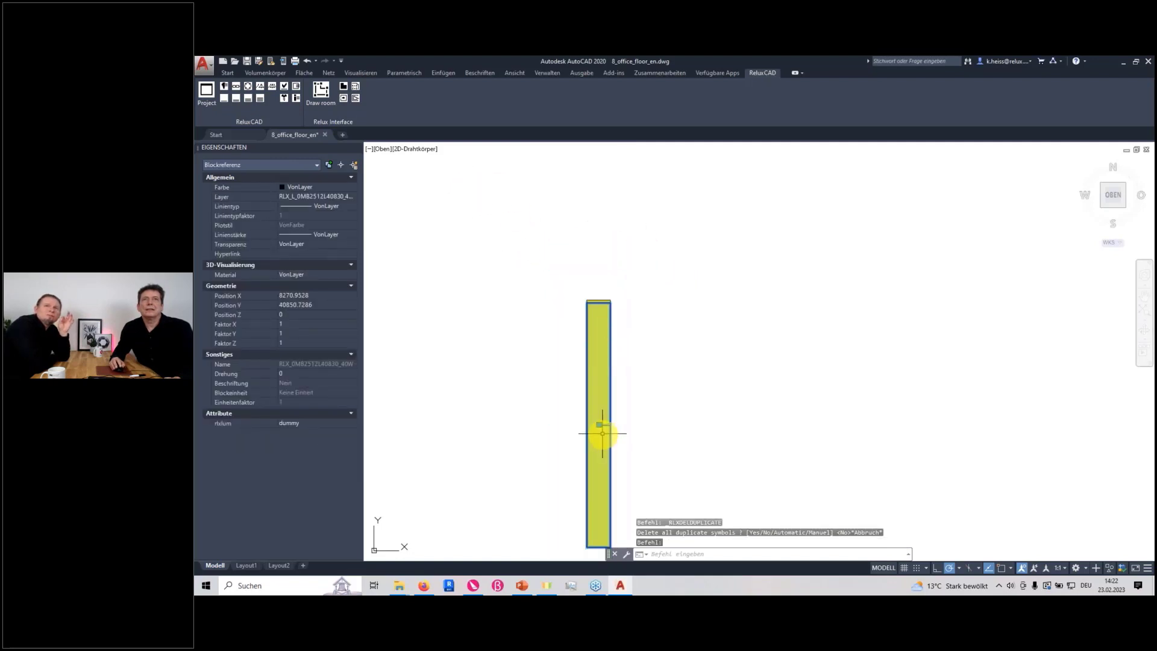
scroll(597, 437, "up", 7)
mouse_move(547, 311)
middle_mouse_down()
mouse_move(515, 253)
mouse_move(683, 419)
middle_mouse_up()
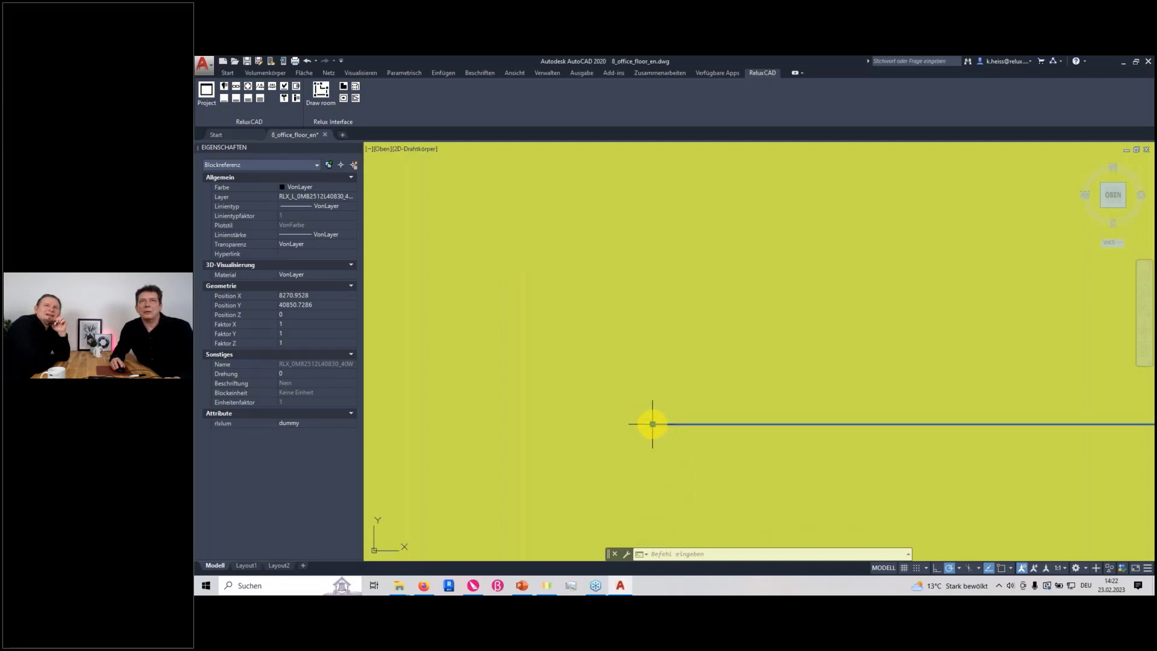
left_click(653, 424)
scroll(677, 401, "down", 4)
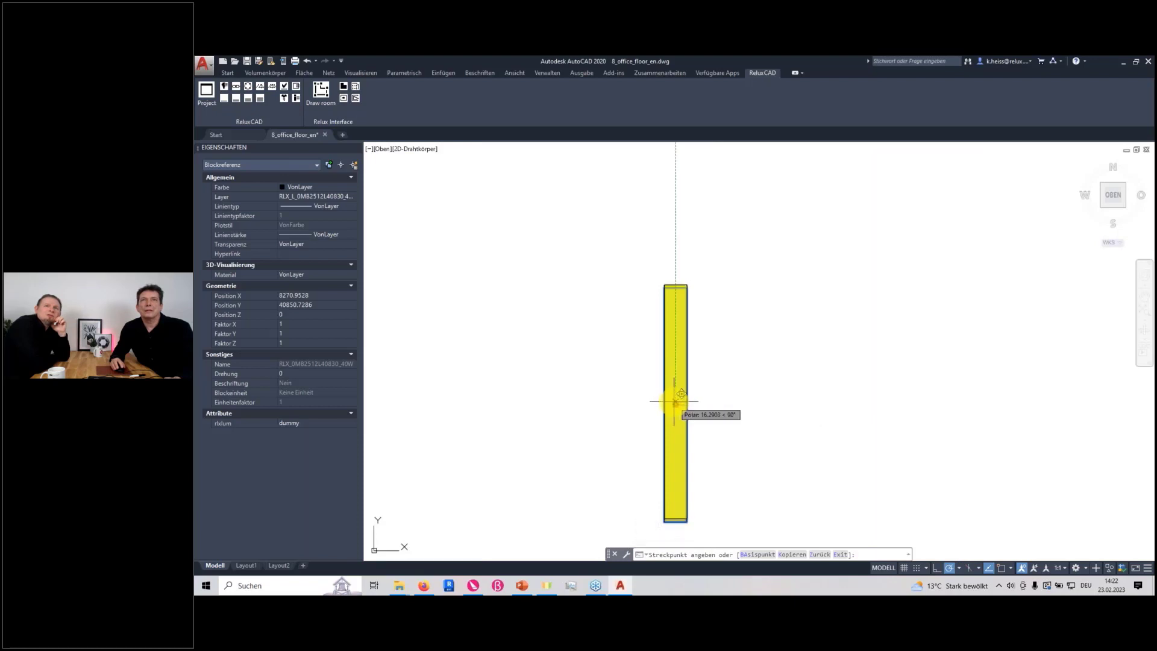
left_click(675, 402)
middle_click_drag(746, 398, 762, 516)
scroll(692, 378, "up", 6)
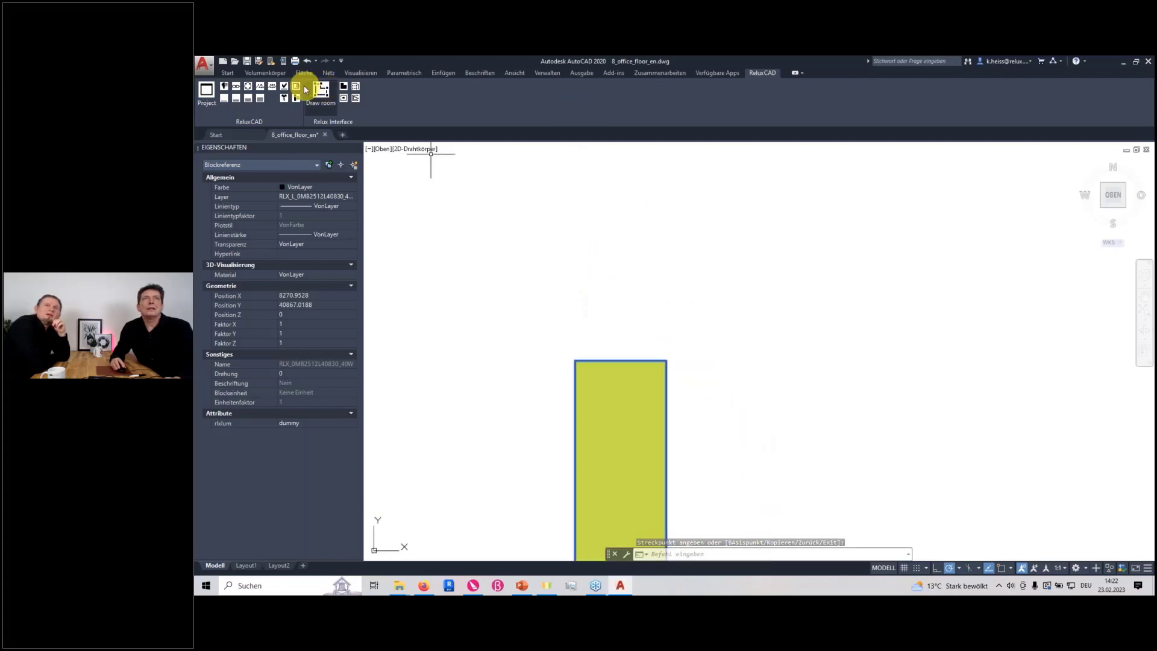
Delete all duplicate luminaire symbols in the drawing with the Yes option
left_click(272, 85)
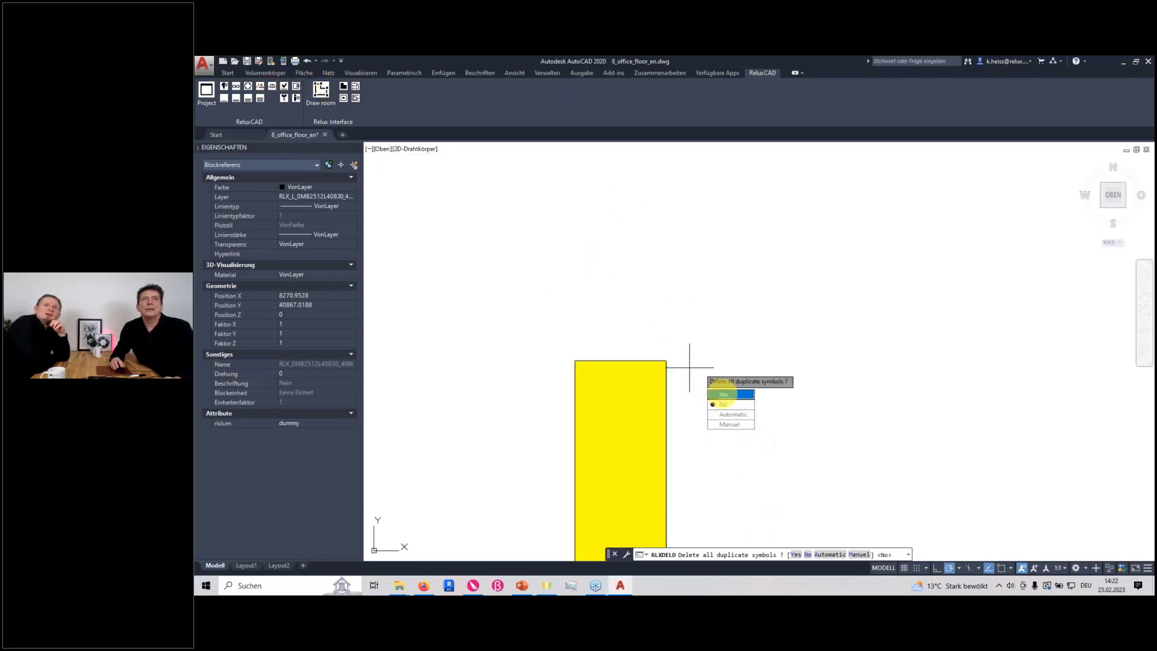
left_click(732, 395)
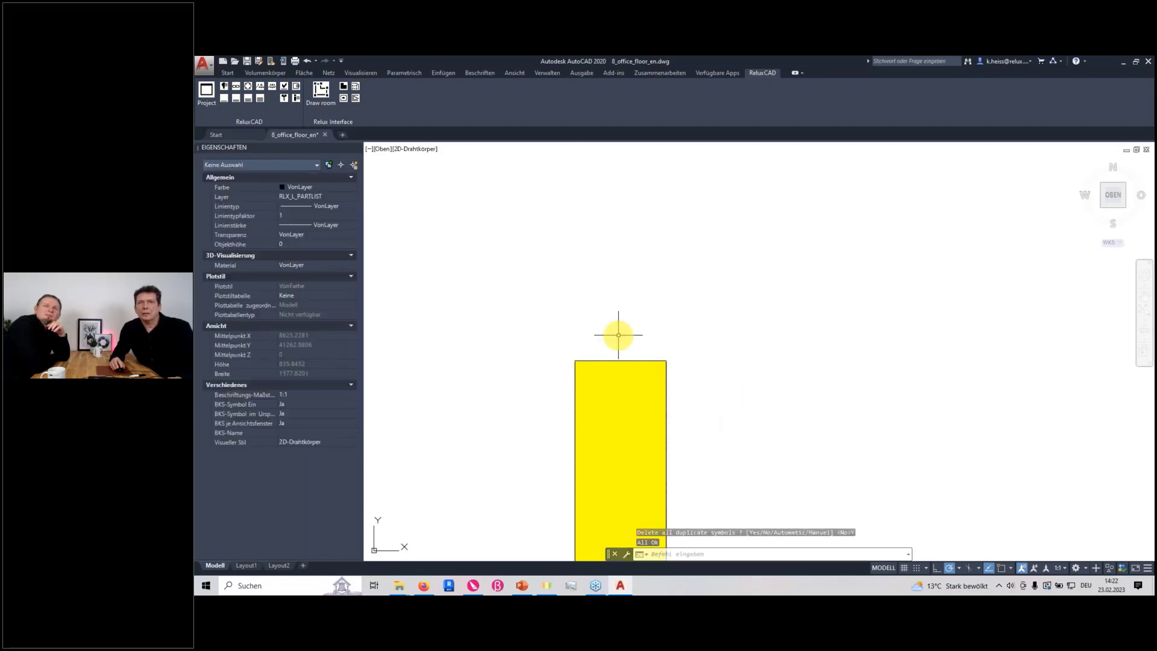
scroll(619, 339, "down", 10)
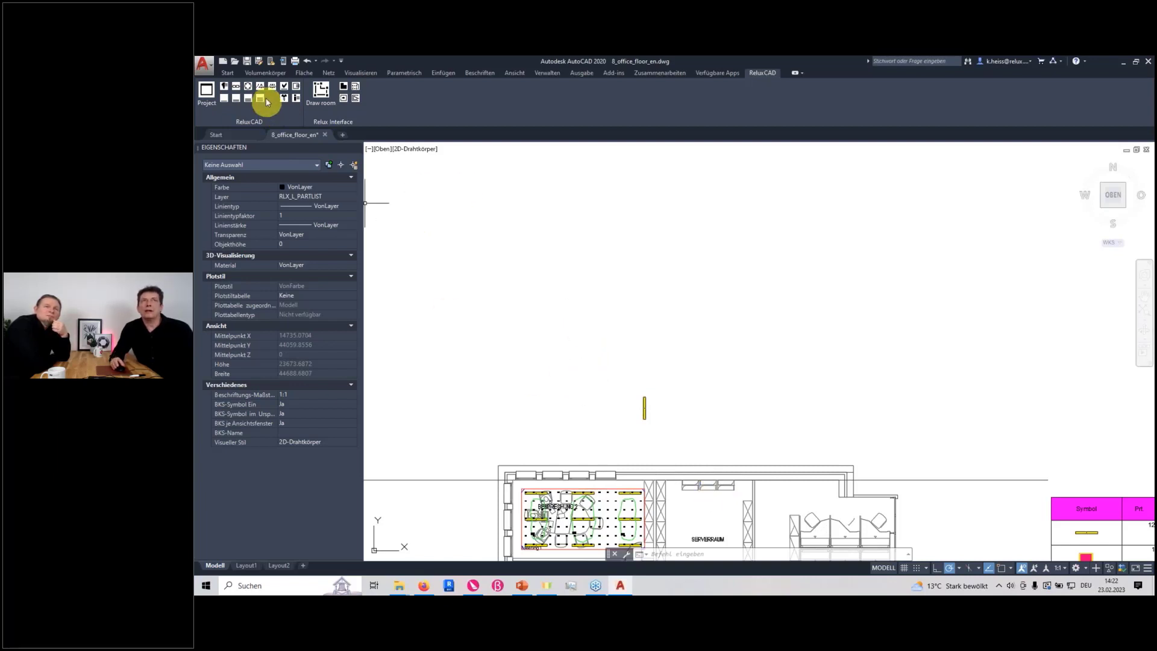
Place a circle of 8 RLX_0MB2512L40830_40W luminaires with a 5 m radius in the empty area above the floor plan
left_click(247, 90)
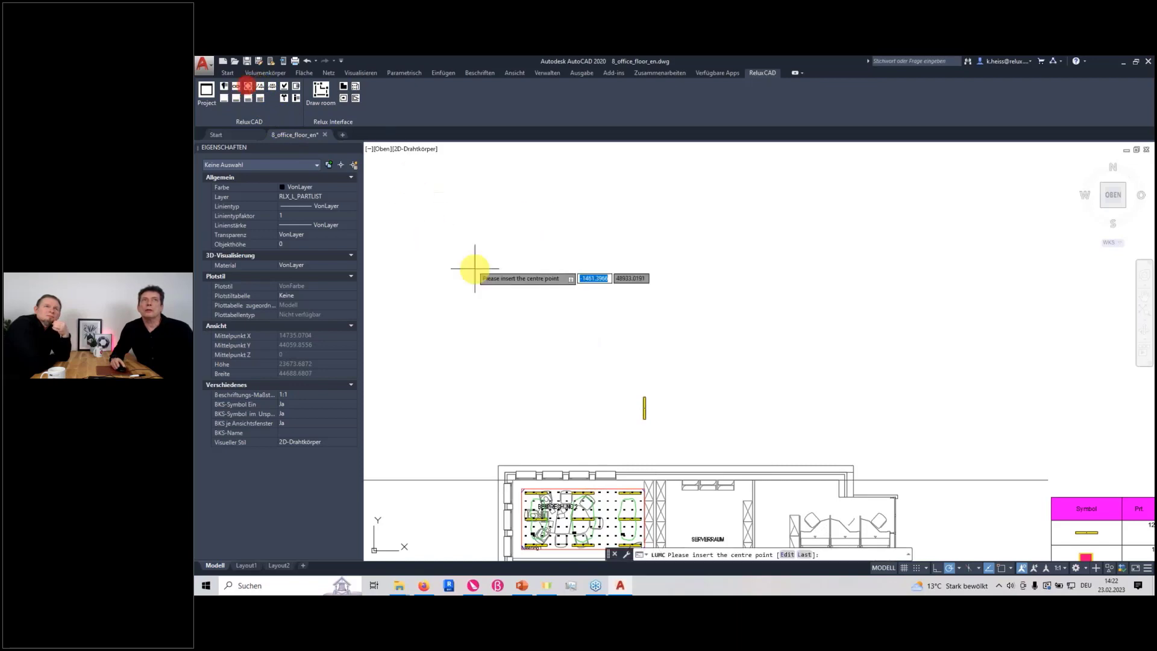
left_click(535, 287)
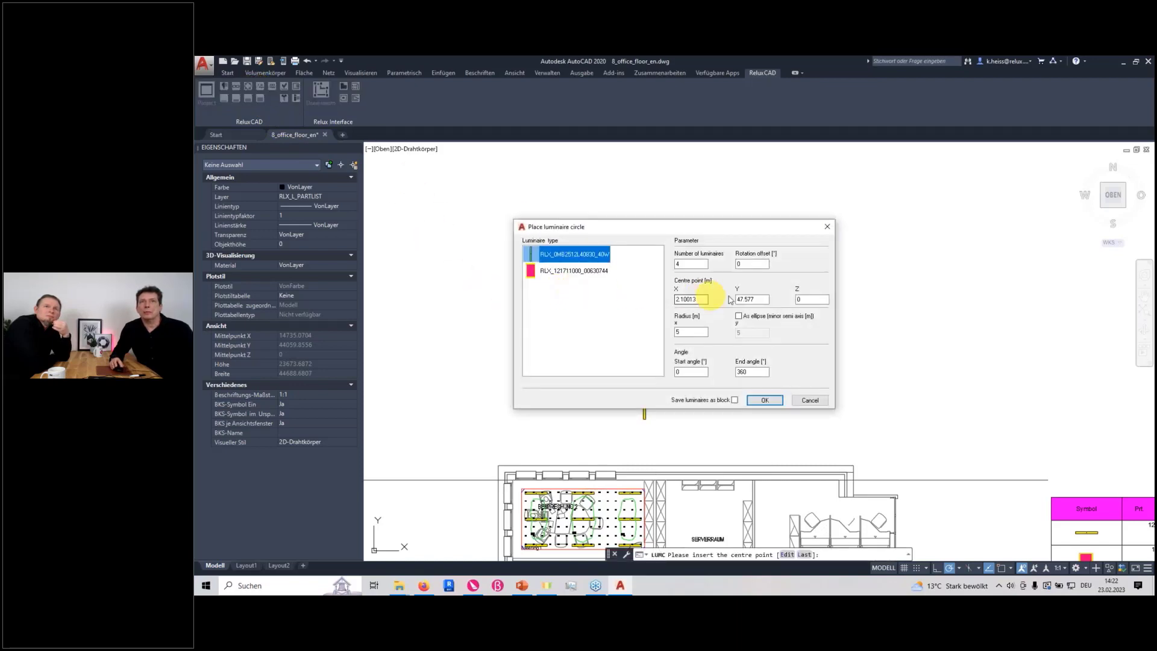
double_click(687, 264)
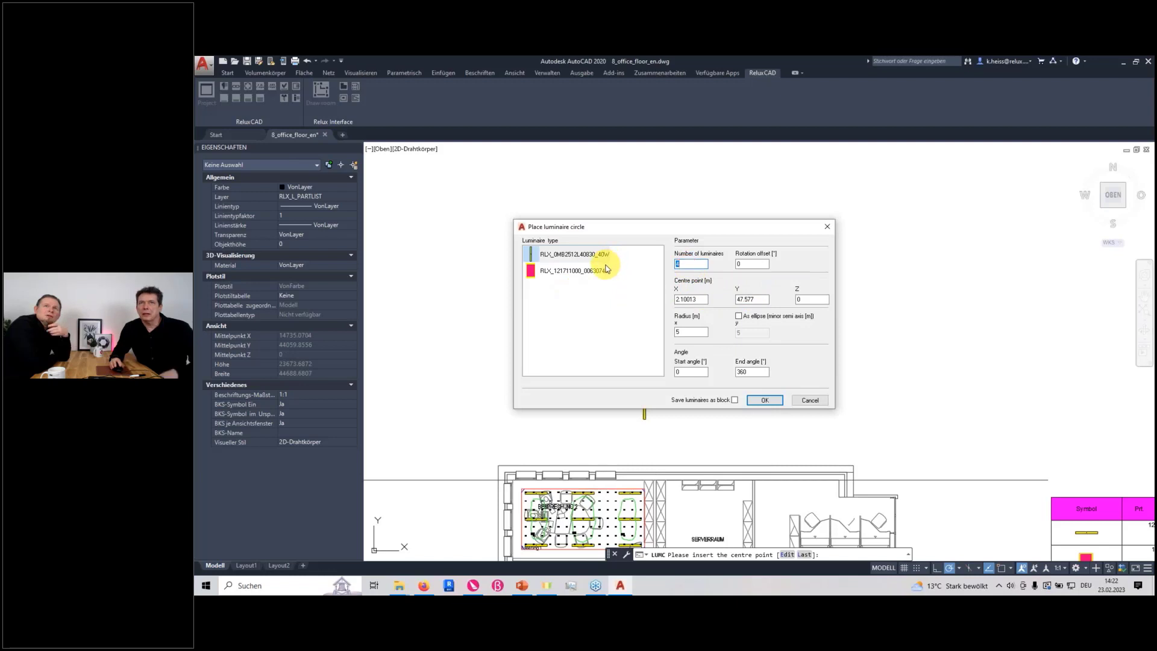
type("8")
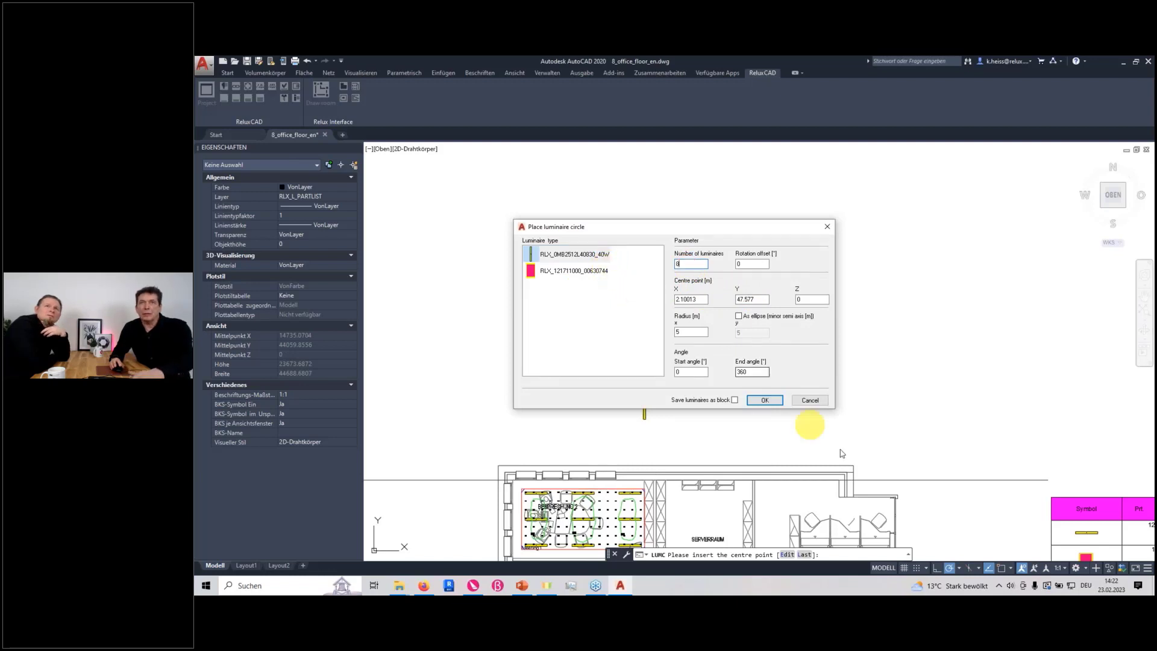
left_click(764, 401)
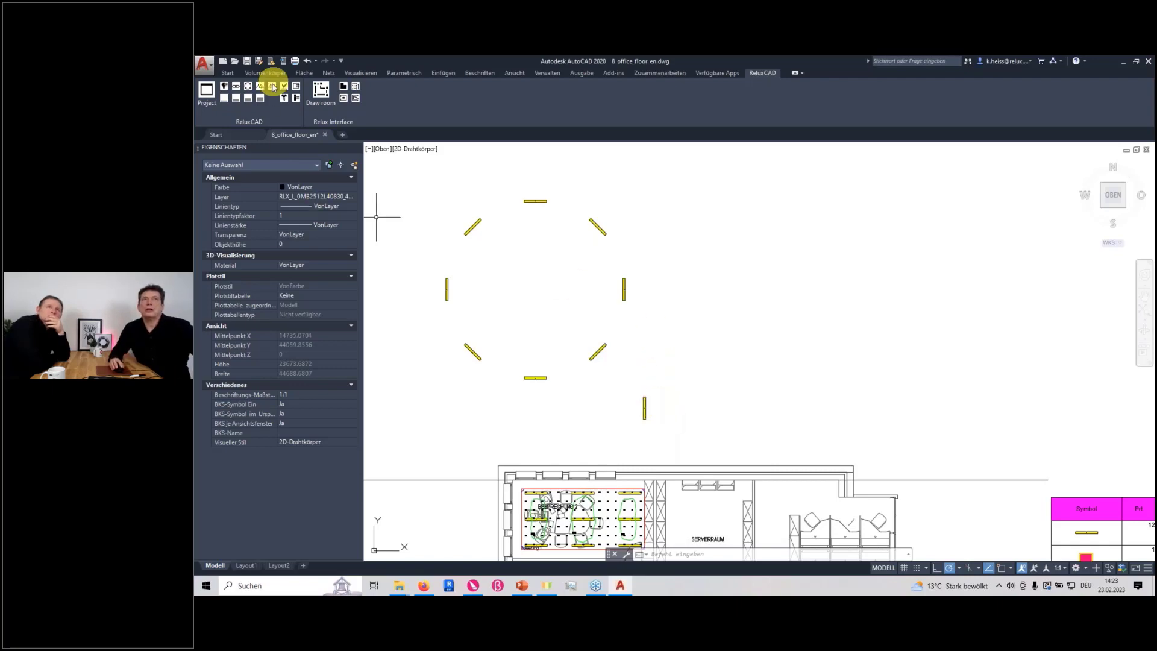
Review the ReluxCAD application setup options, including symbol paths, automatic duplicate correction and cleanup functions, and leave them unaltered
left_click(286, 100)
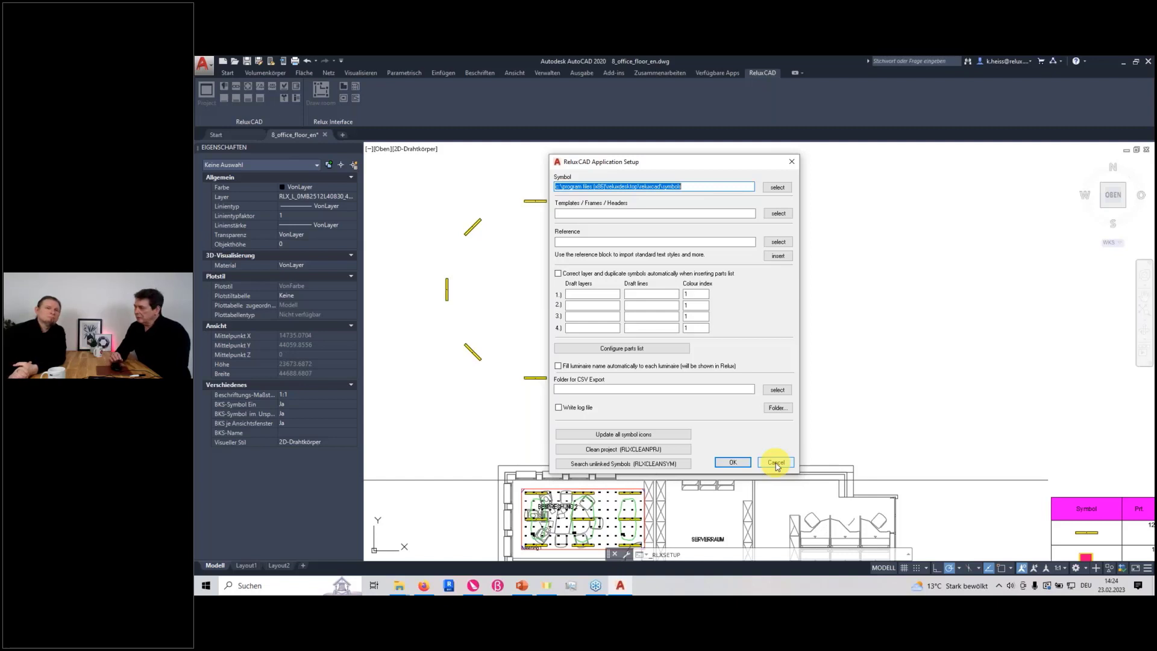
left_click(777, 463)
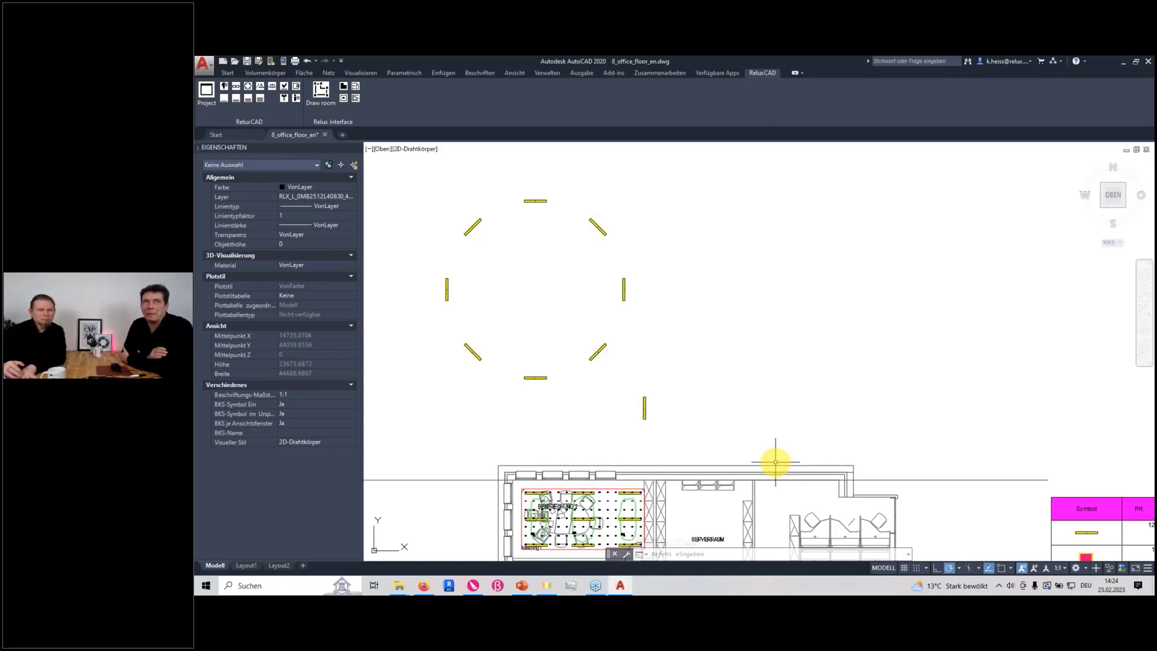
Quit AutoCAD, saving the changes to 8_office_floor_en.dwg, and restart AutoCAD 2020 with a new empty drawing
left_click(206, 73)
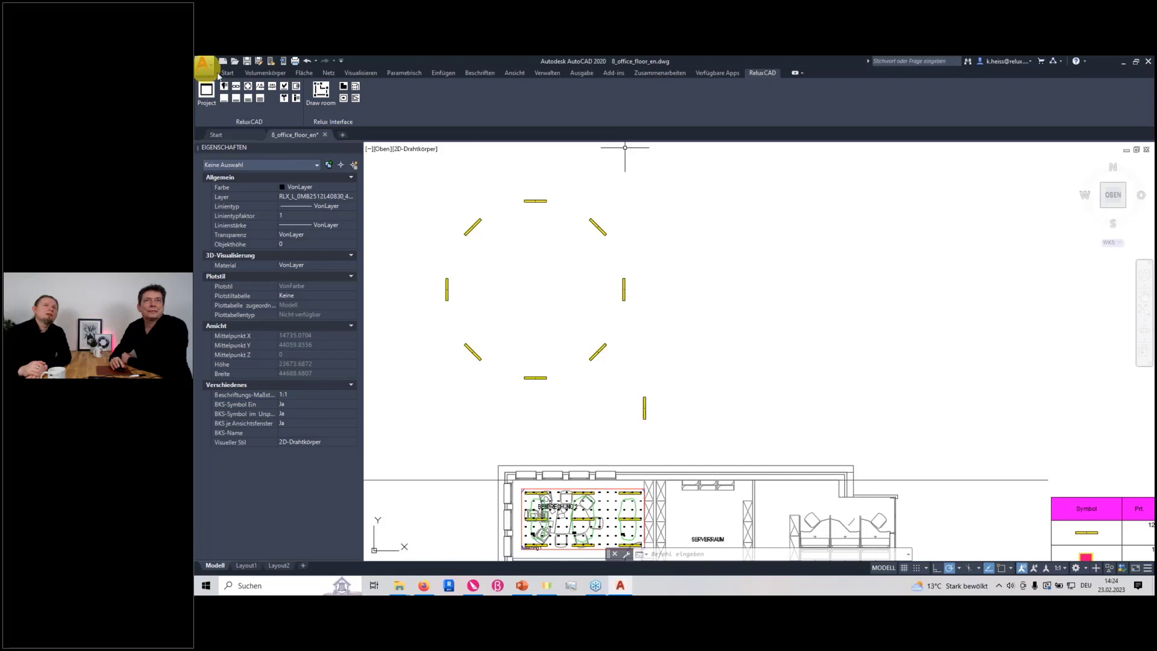
left_click(327, 134)
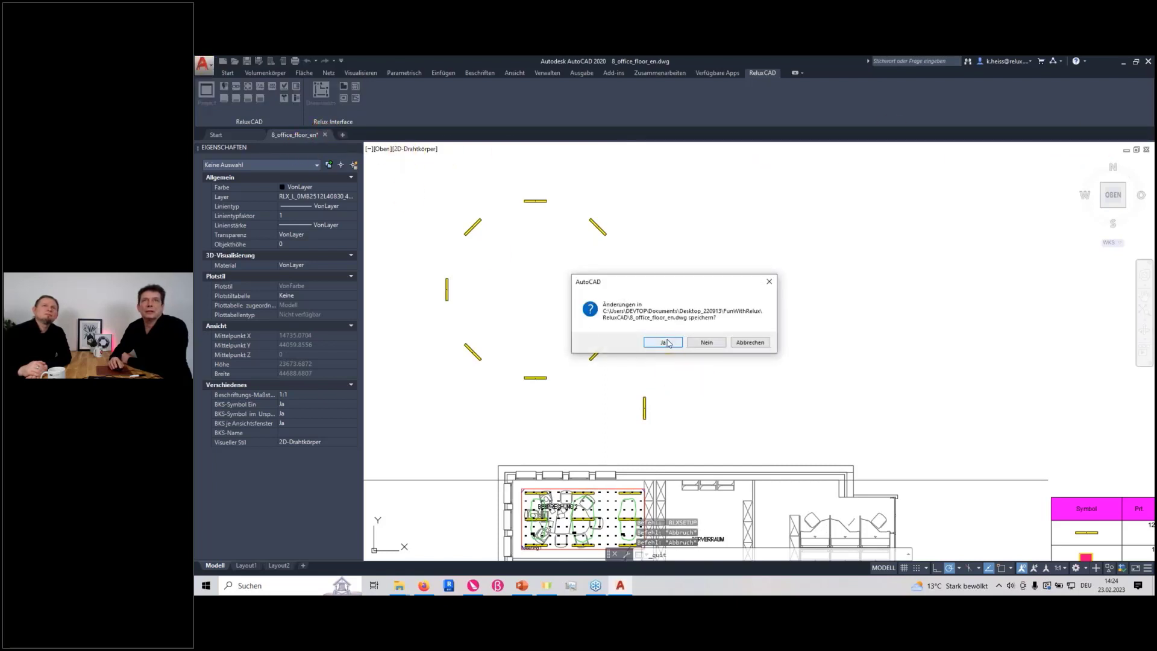
left_click(667, 341)
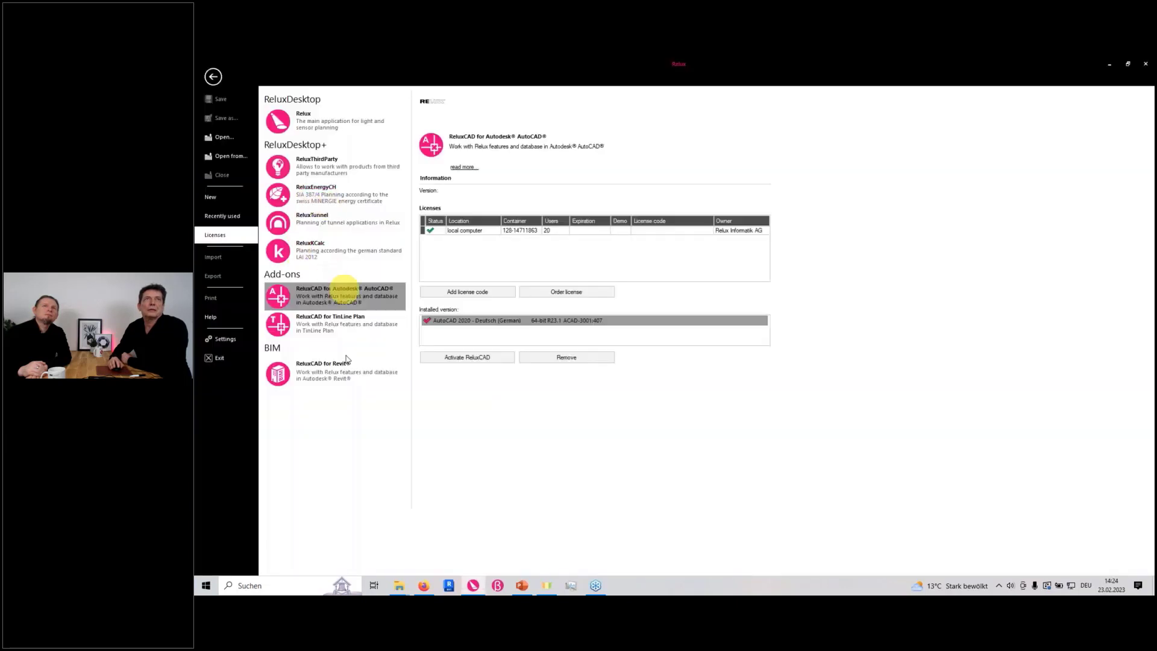
left_click(242, 585)
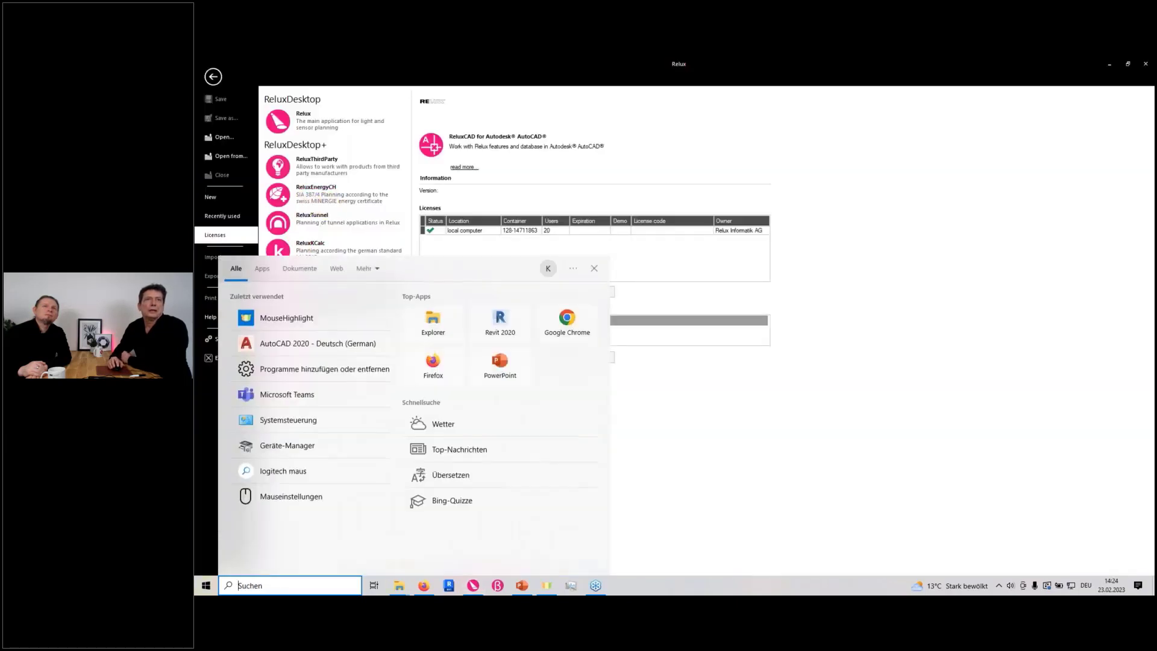
left_click(290, 342)
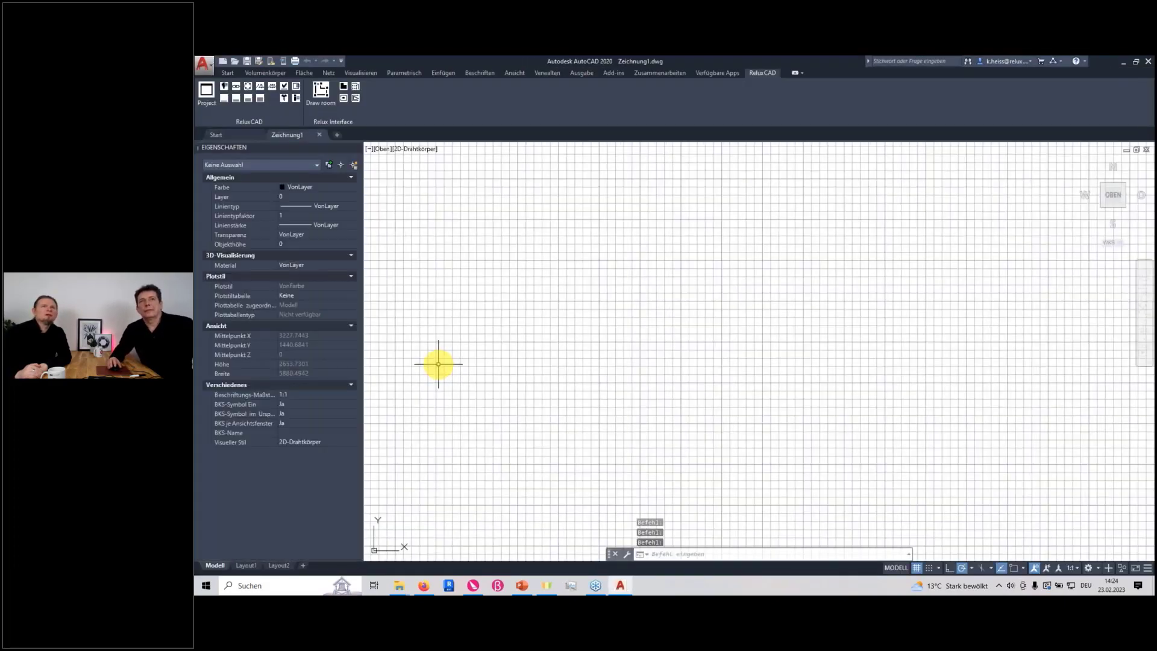
Create a solid sphere with a radius of 1000 centred on the drawing's origin
scroll(438, 364, "down", 2)
middle_click_drag(462, 375, 659, 371)
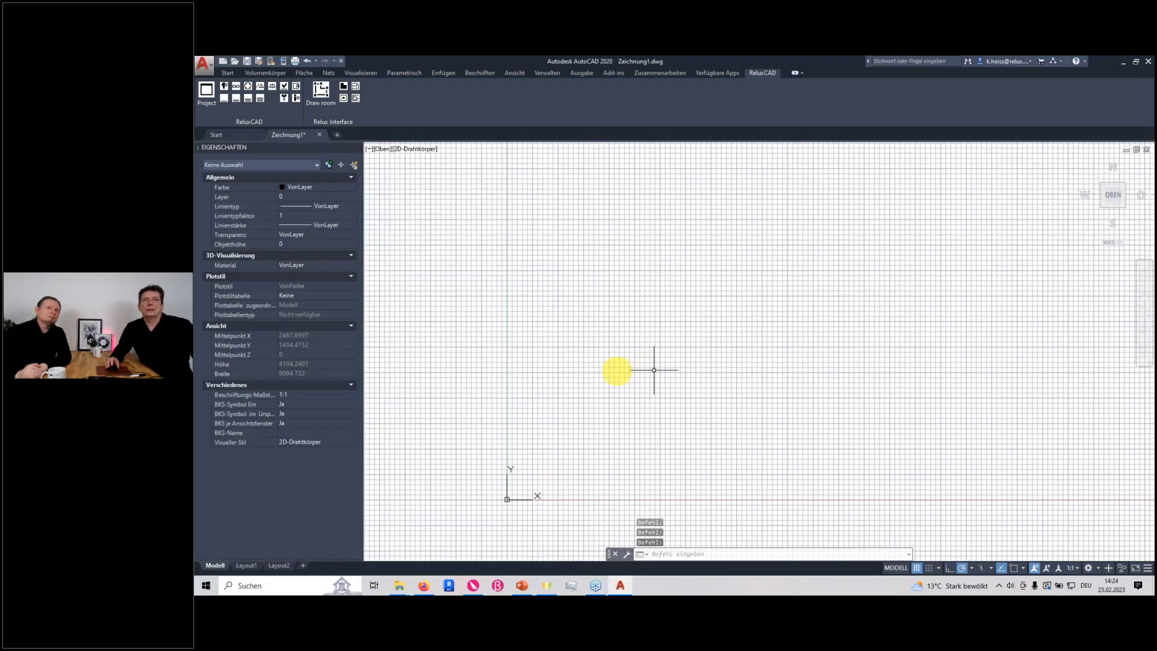
left_click(264, 73)
left_click(211, 109)
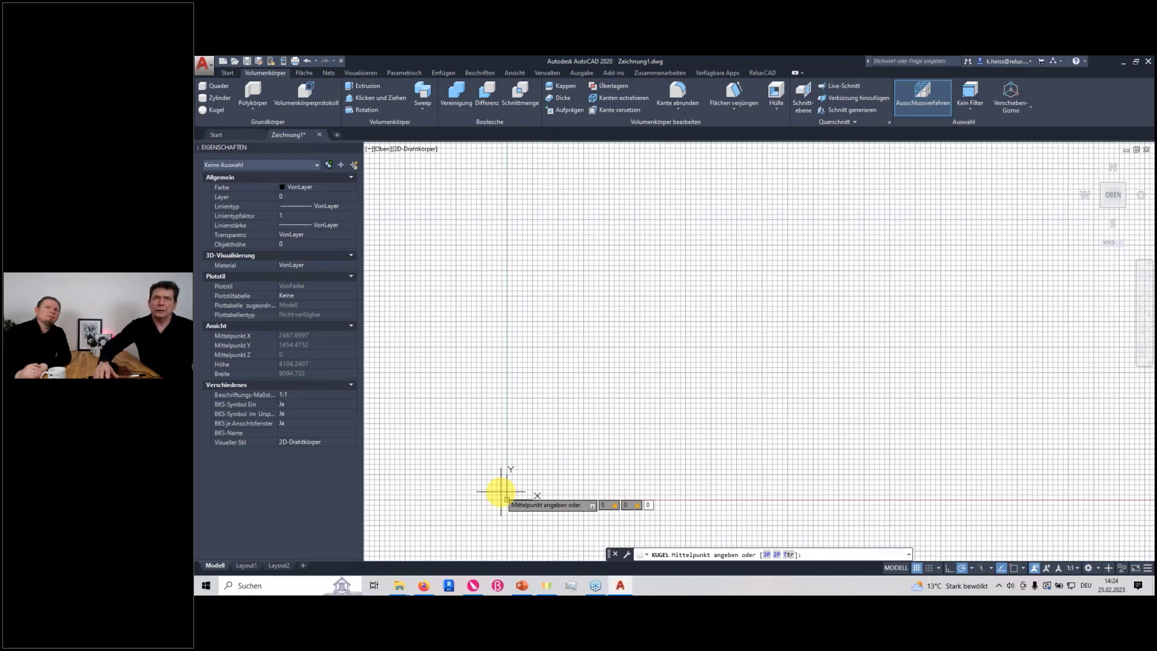
left_click(507, 499)
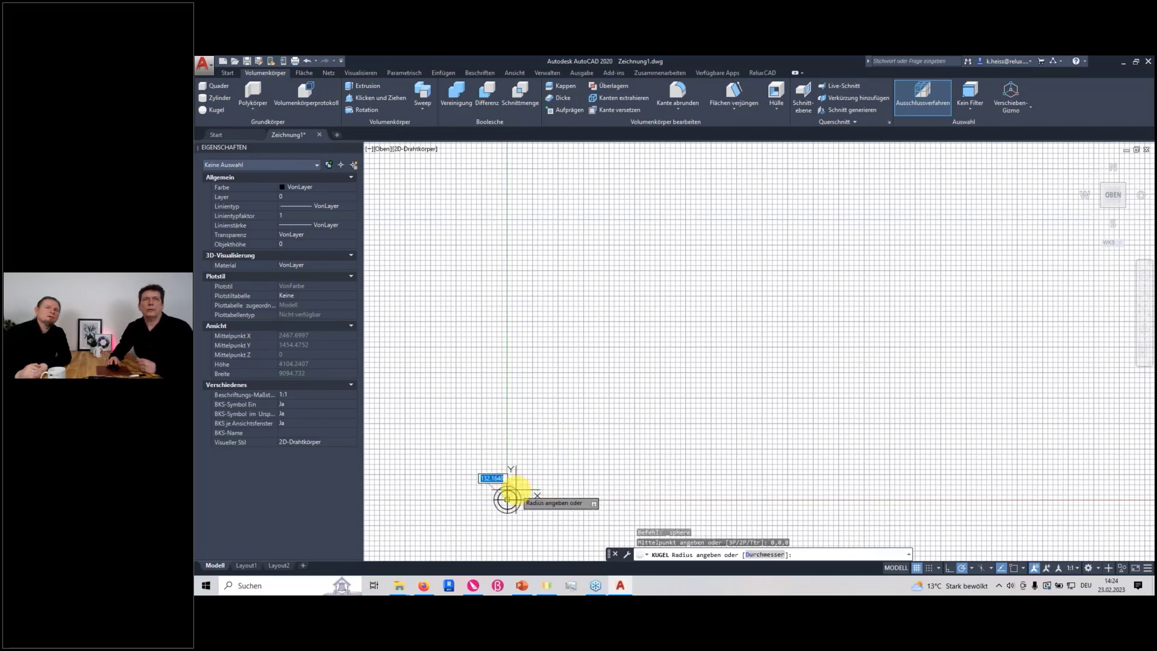
type("1")
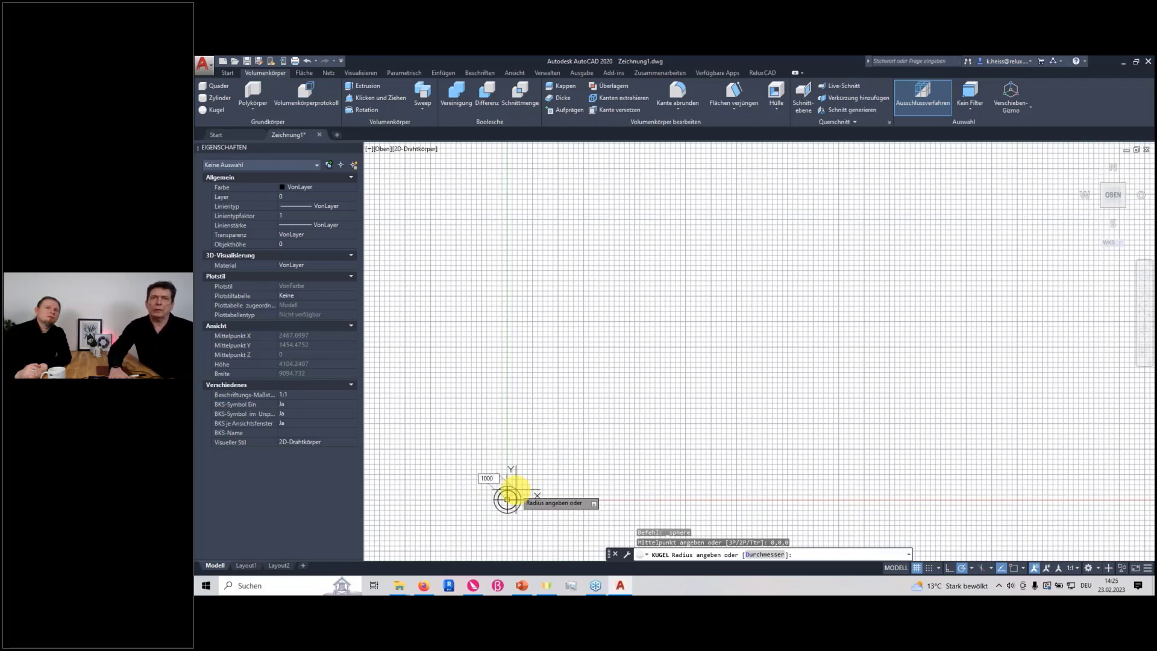
type("000")
key("Return")
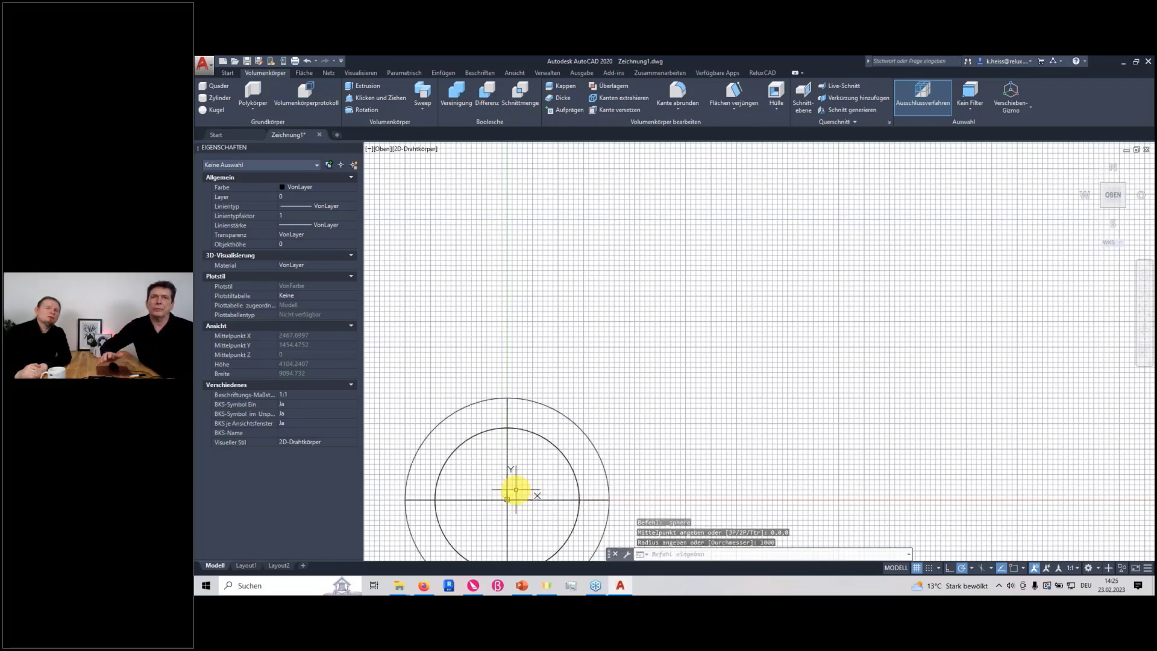
Set the sphere's colour to green (Grün) and deselect it
left_click(524, 428)
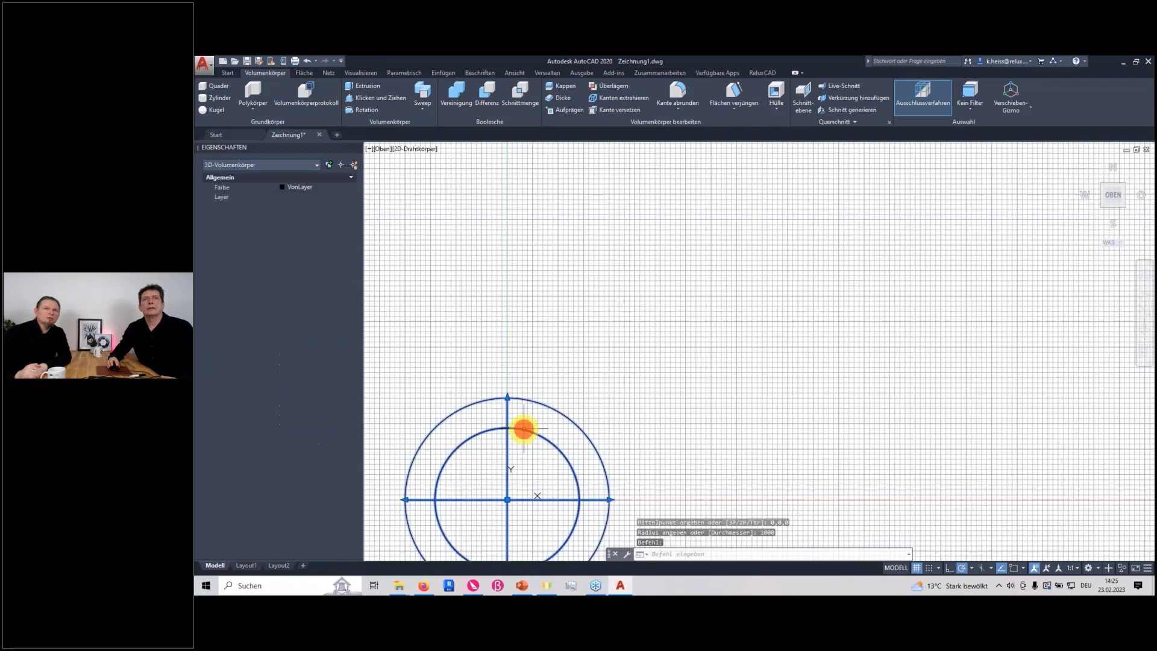
left_click(334, 196)
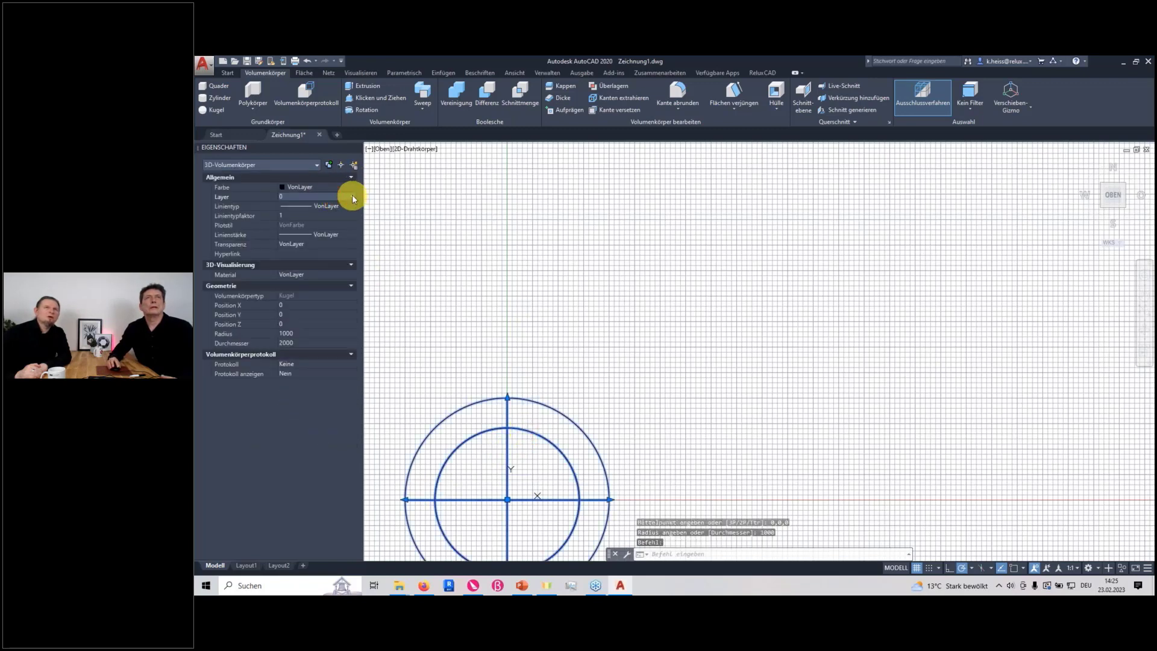
left_click(348, 190)
left_click(354, 191)
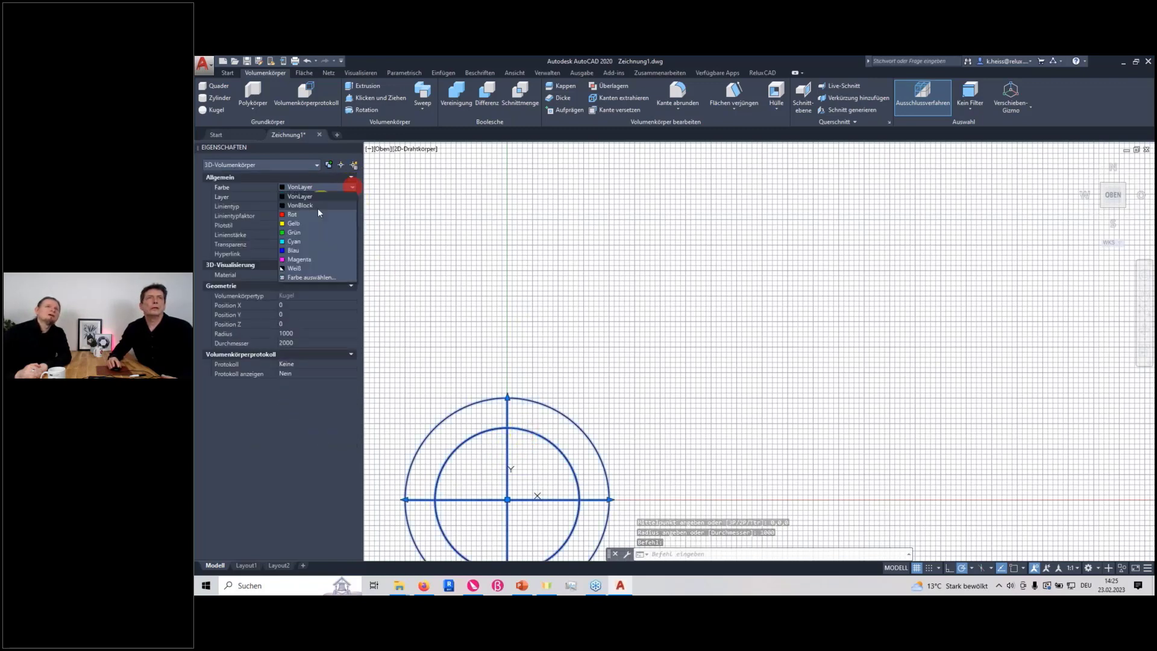
left_click(301, 235)
key("Escape")
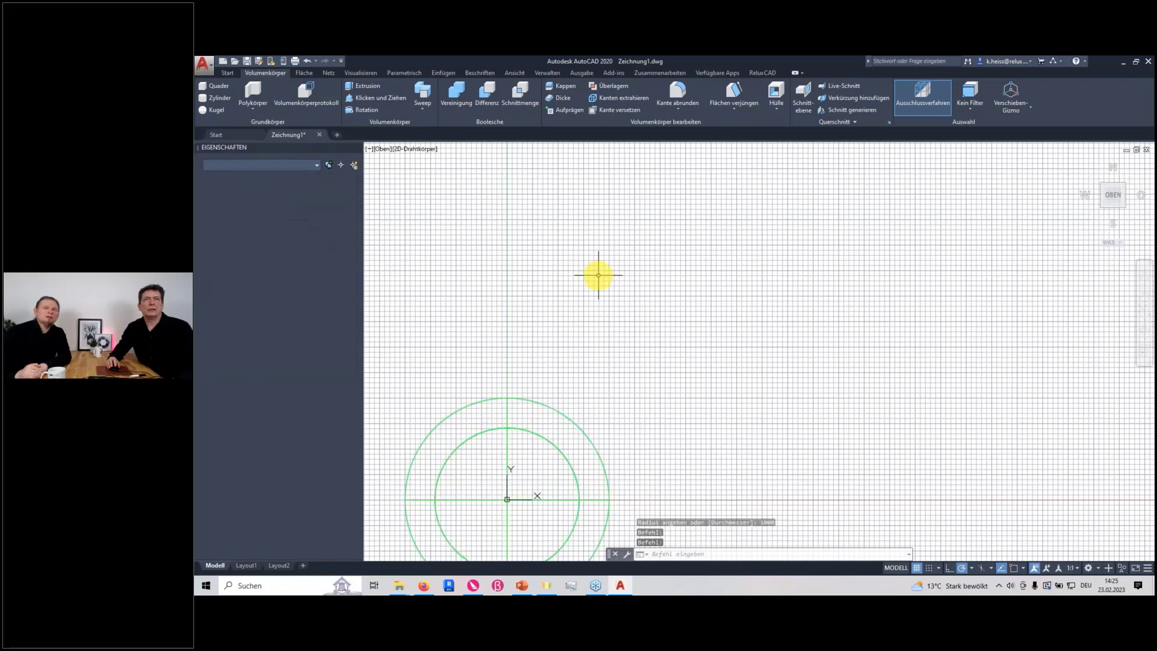
Create a torus above and to the right of the sphere, with a radius of about 956 and a tube radius of about 152
left_click(253, 110)
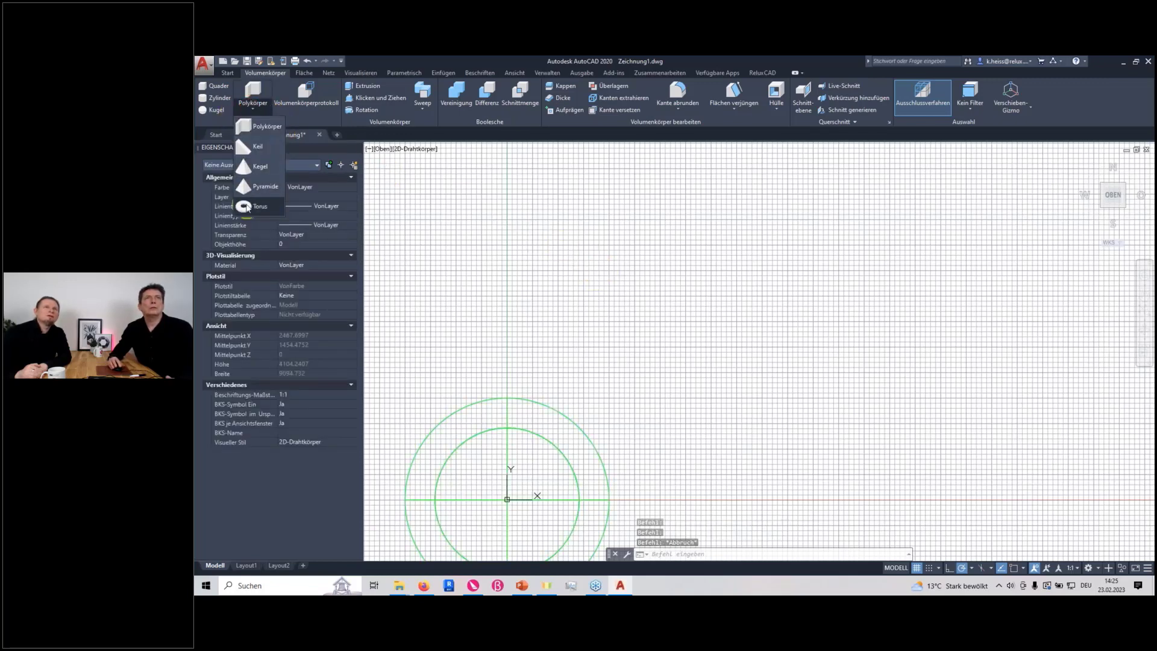
left_click(644, 286)
left_click(739, 300)
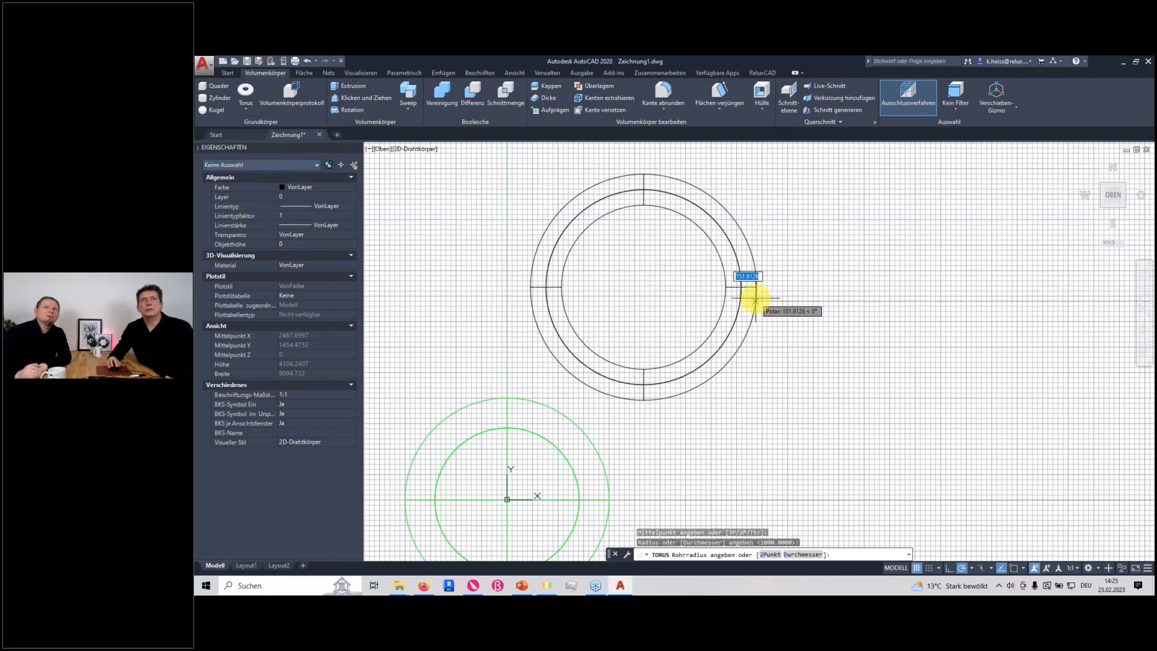
left_click(756, 299)
key("Escape")
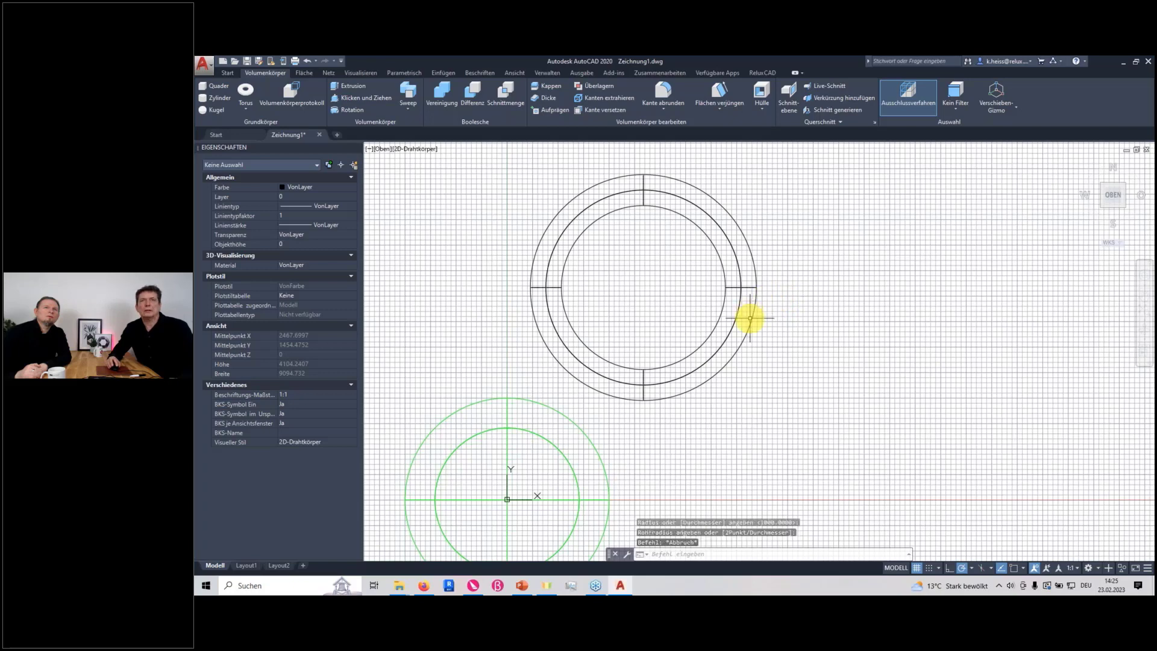
Set the torus's colour to Magenta and deselect it
left_click(737, 317)
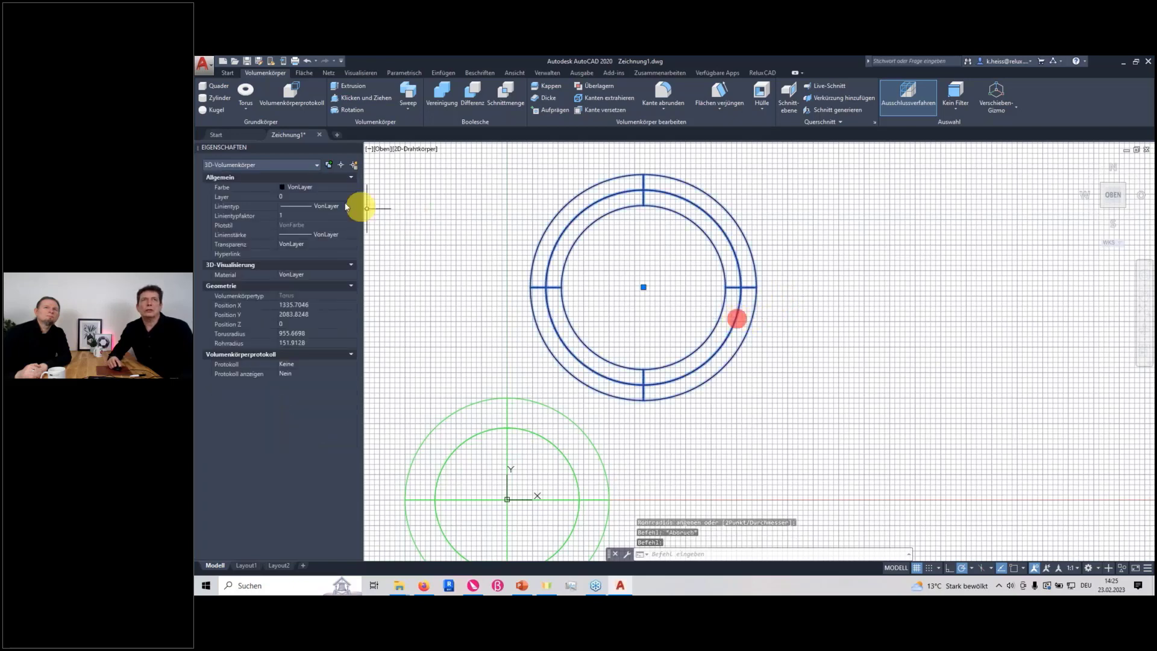
left_click(352, 187)
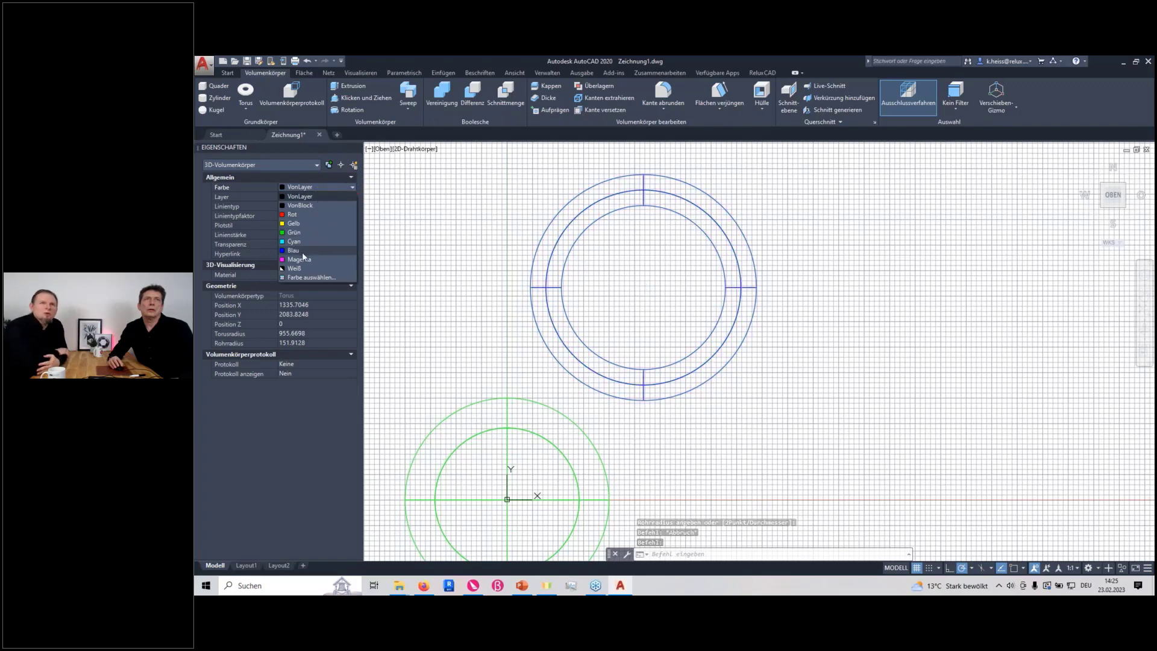
left_click(301, 260)
key("Escape")
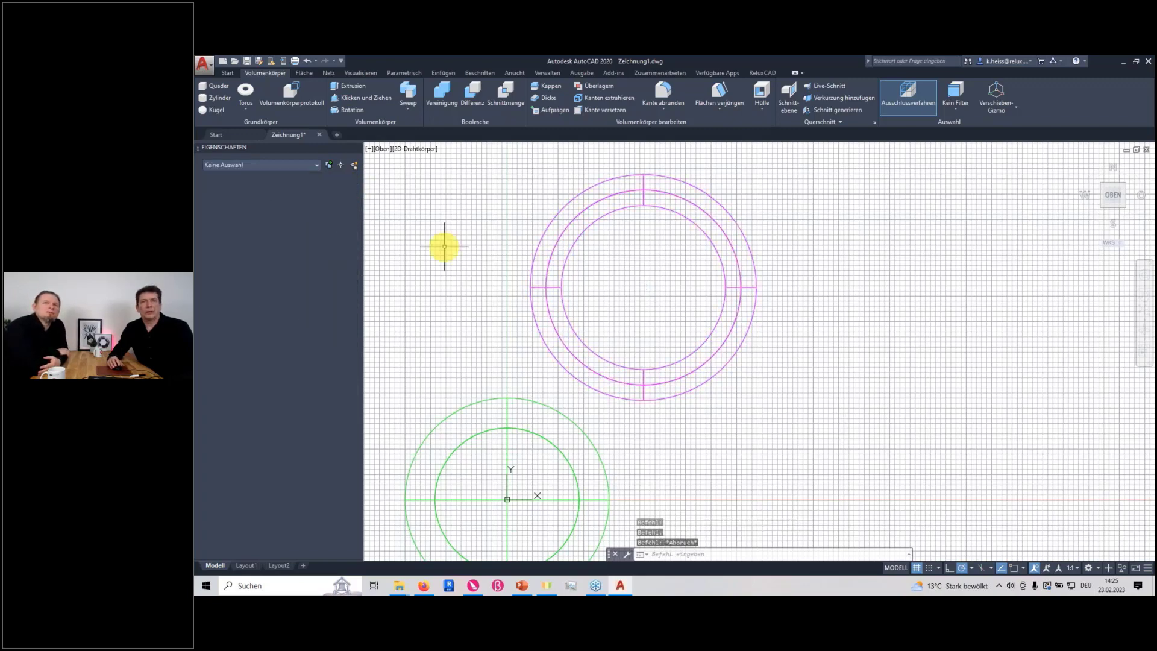
Examine the Relux 3D object export options for materials, object arrangement and scaling, and close the dialog without exporting
scroll(479, 261, "down", 5)
scroll(480, 265, "up", 4)
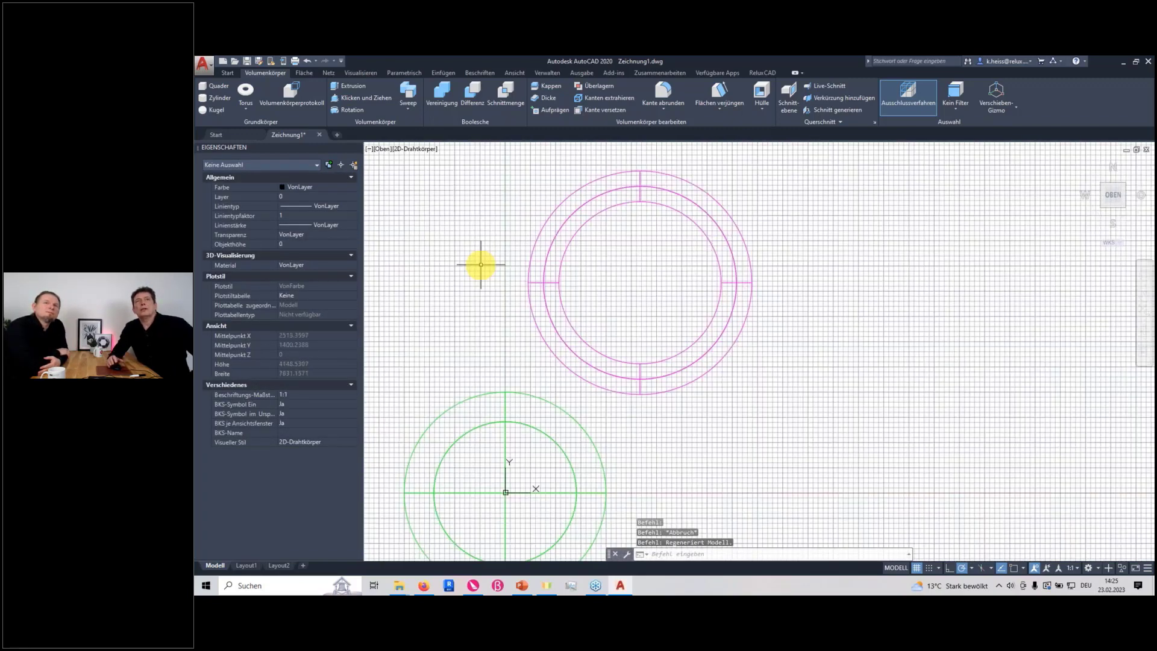
left_click(762, 73)
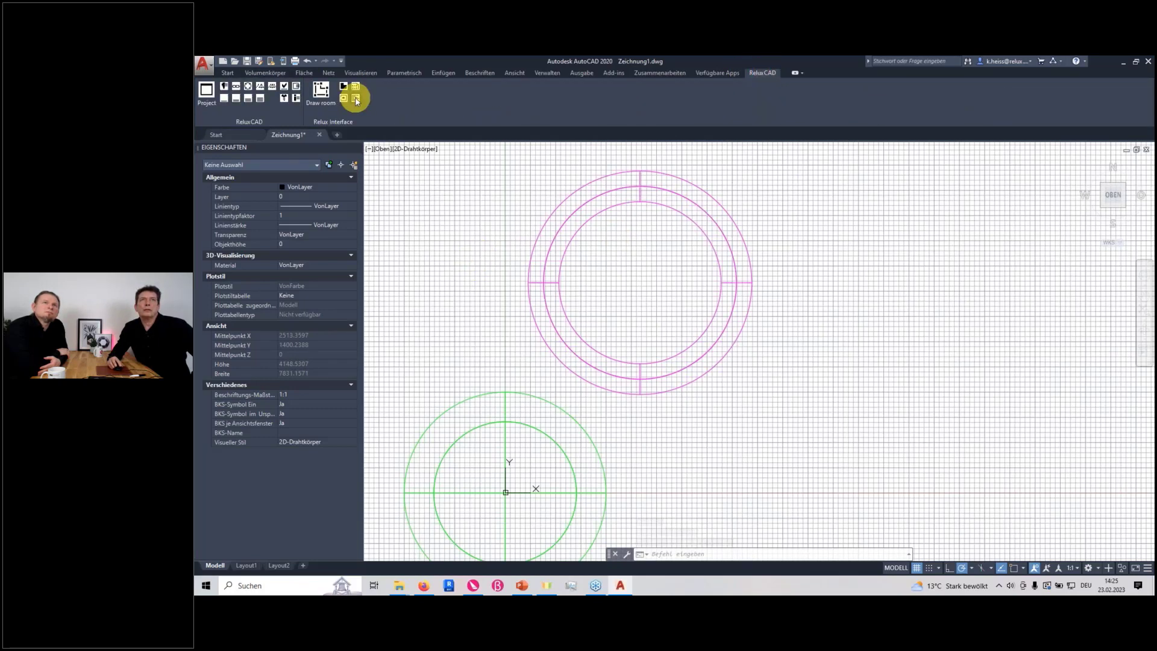
left_click(356, 100)
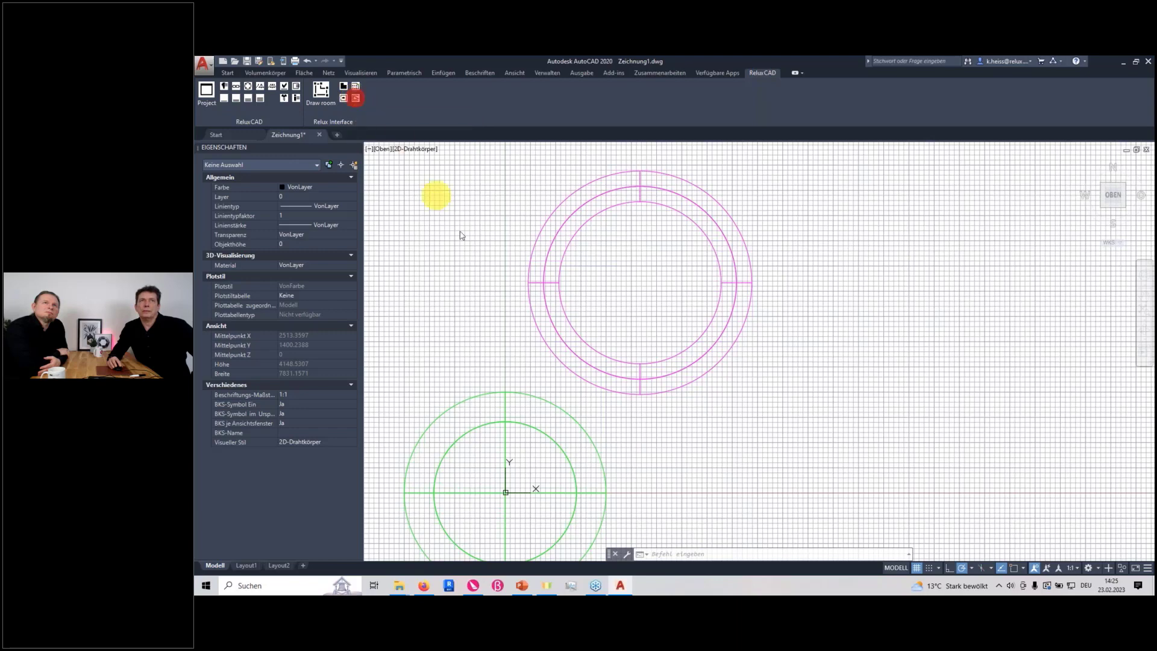
left_click_drag(809, 208, 826, 248)
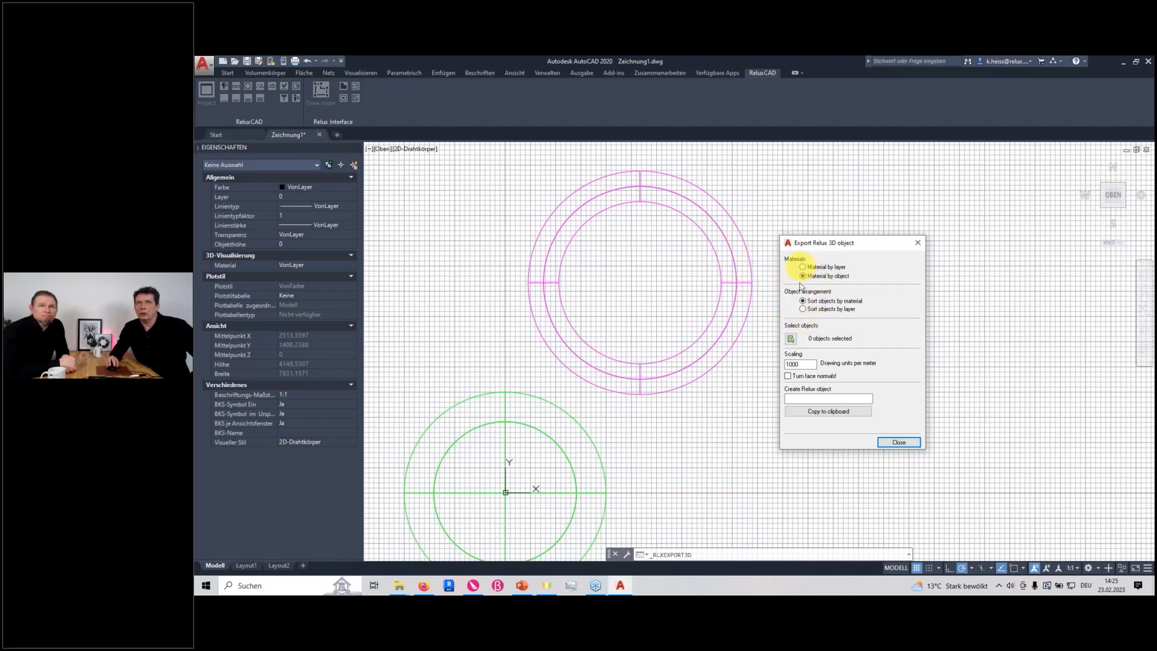
left_click(886, 442)
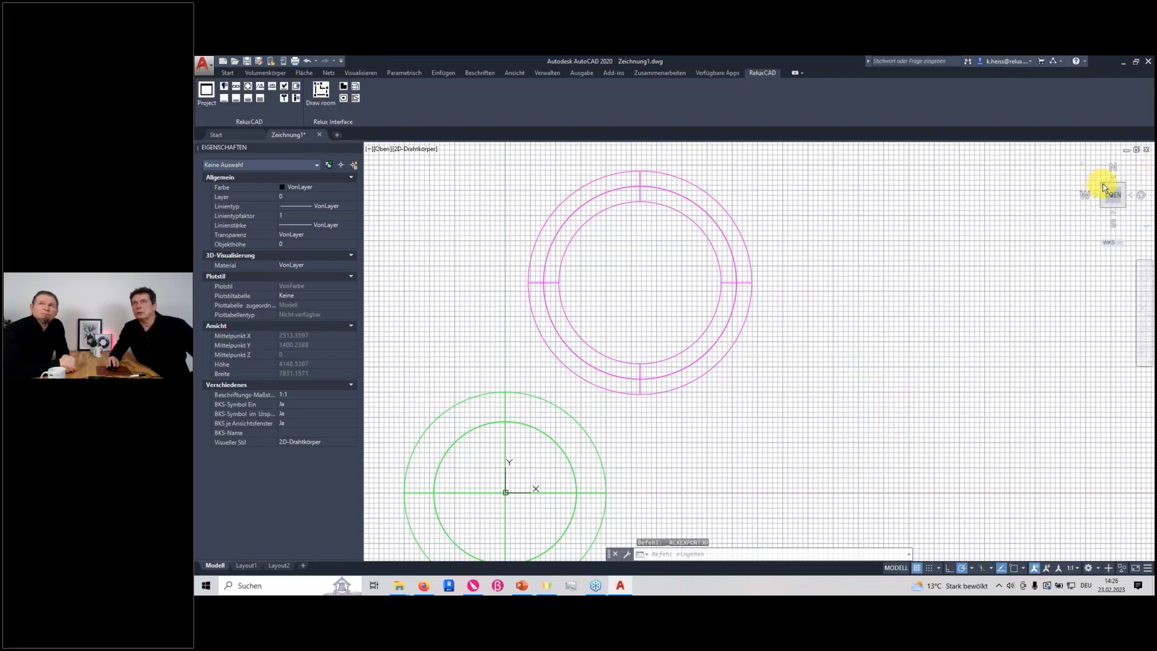
Show the sphere and torus in the north-west isometric view with the shaded-with-edges visual style (Schattierung mit Kanten)
left_click(1103, 184)
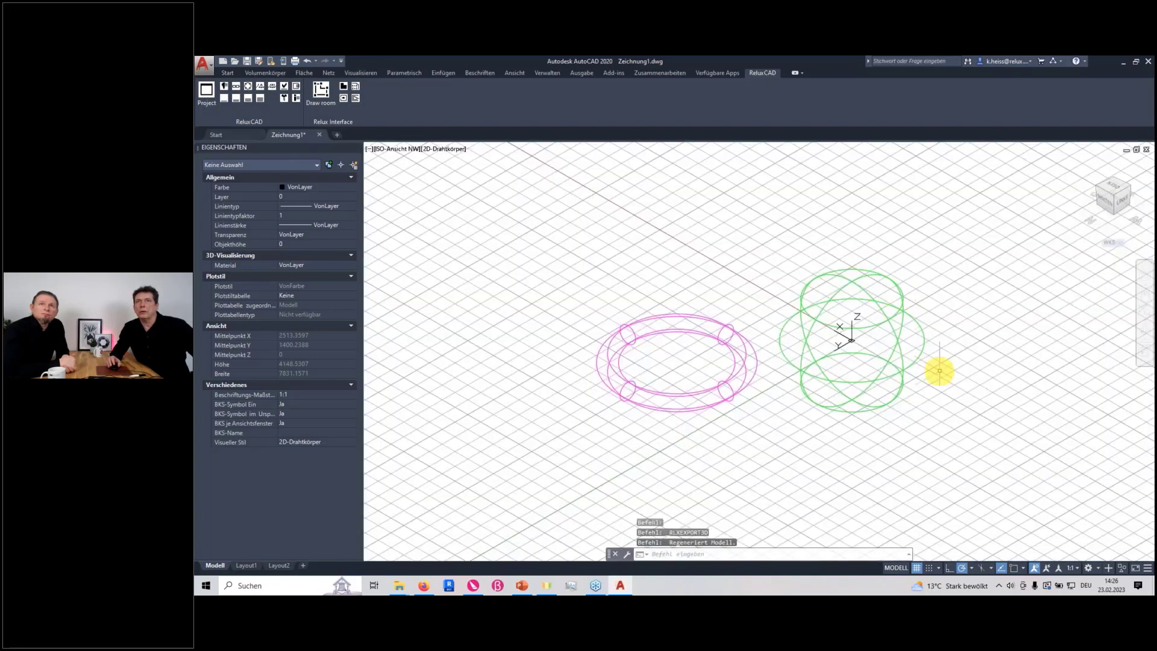
left_click(513, 72)
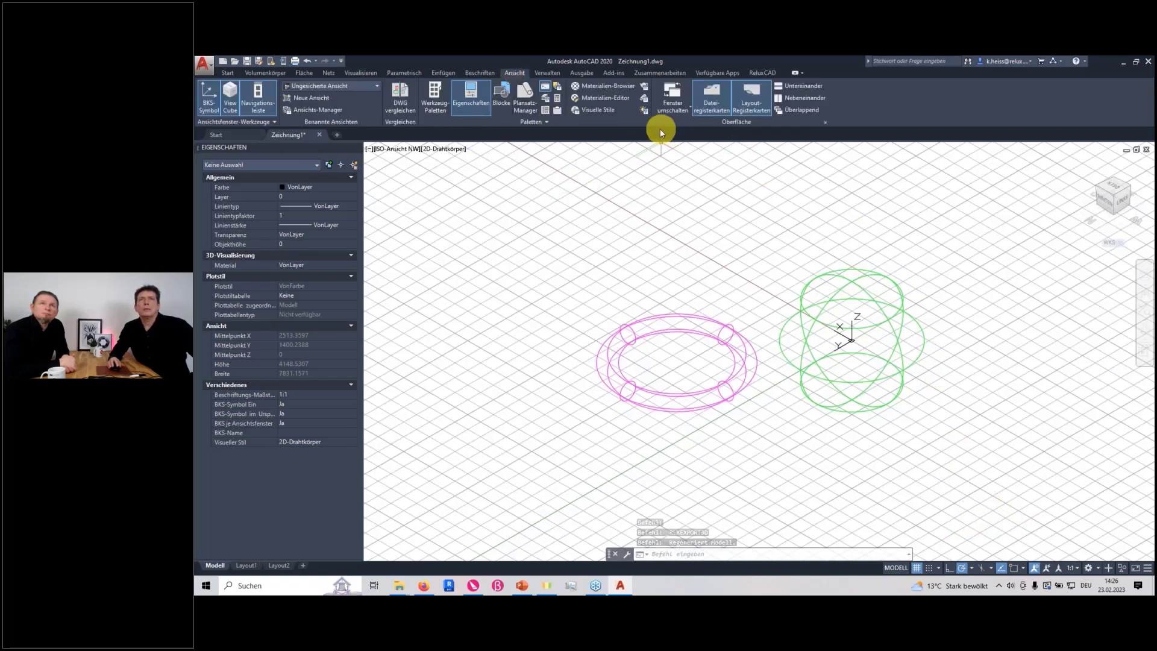
left_click(597, 110)
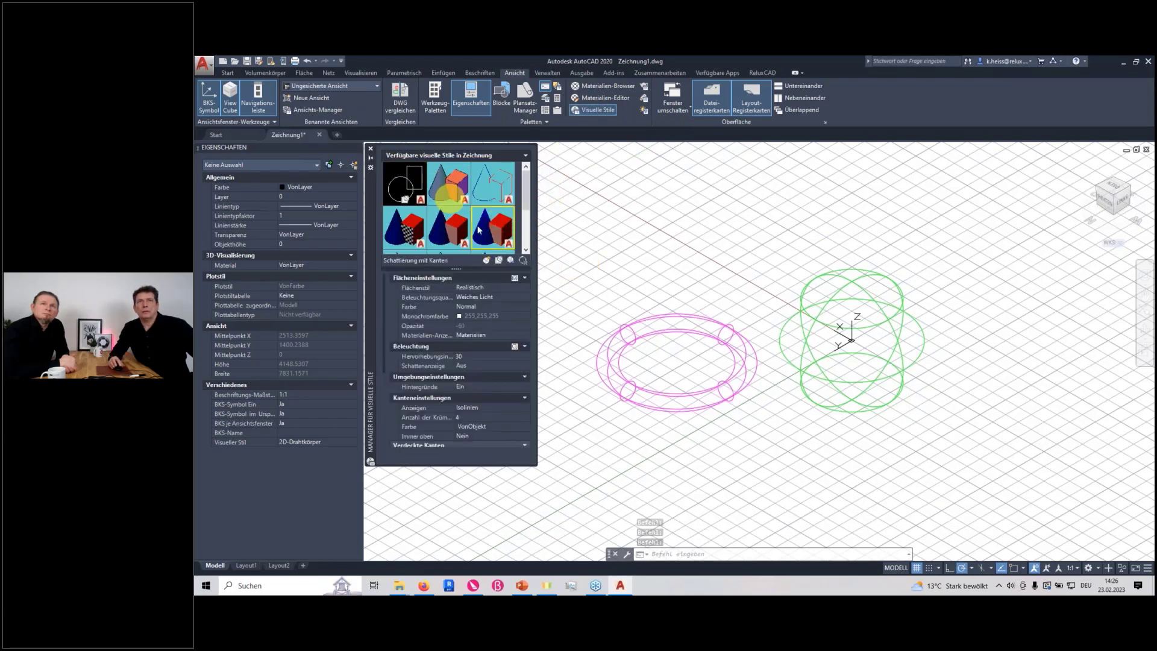
double_click(486, 239)
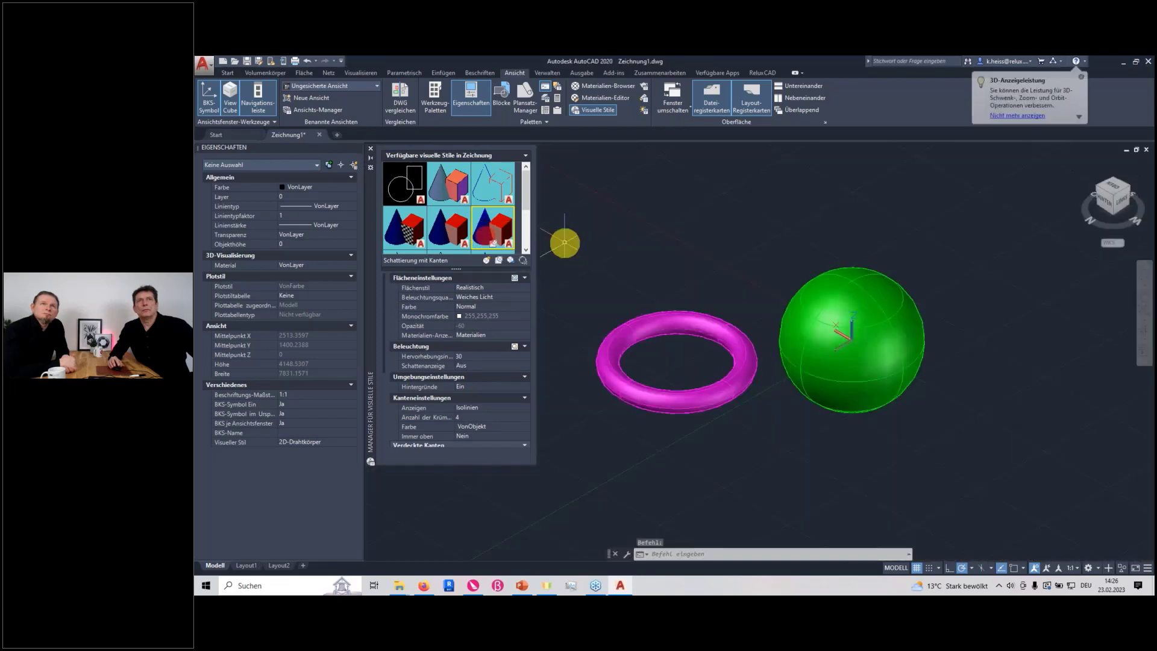
left_click(370, 148)
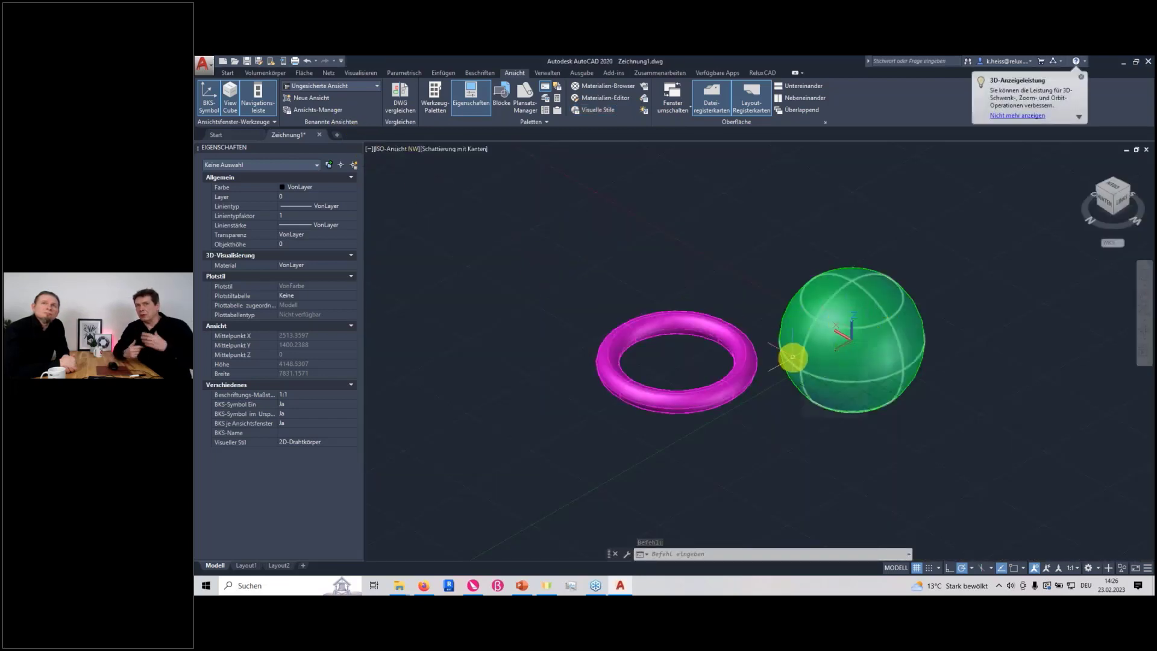
mouse_move(792, 356)
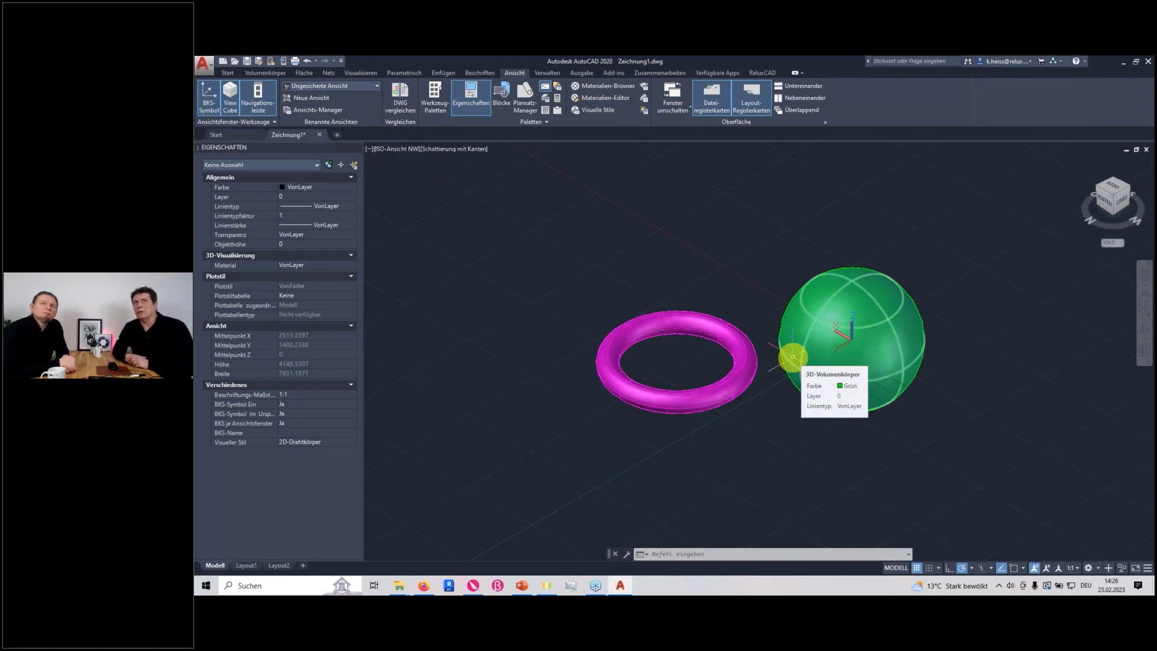
Start the Relux 3D object export and begin selecting the objects to export
left_click(764, 72)
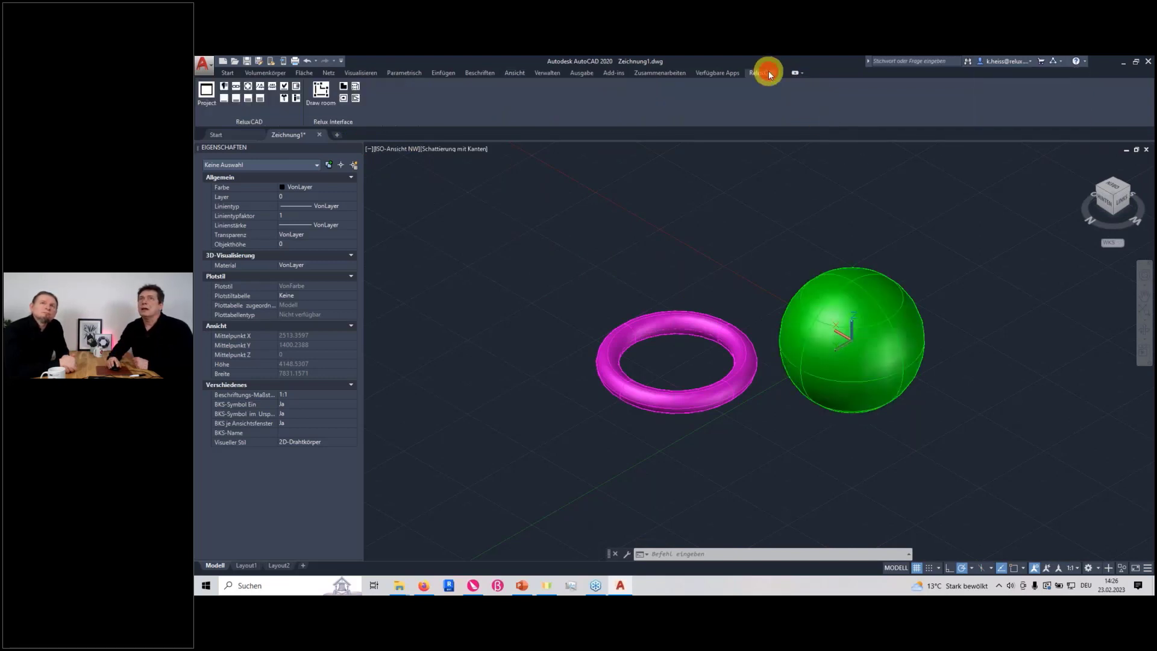
left_click(355, 97)
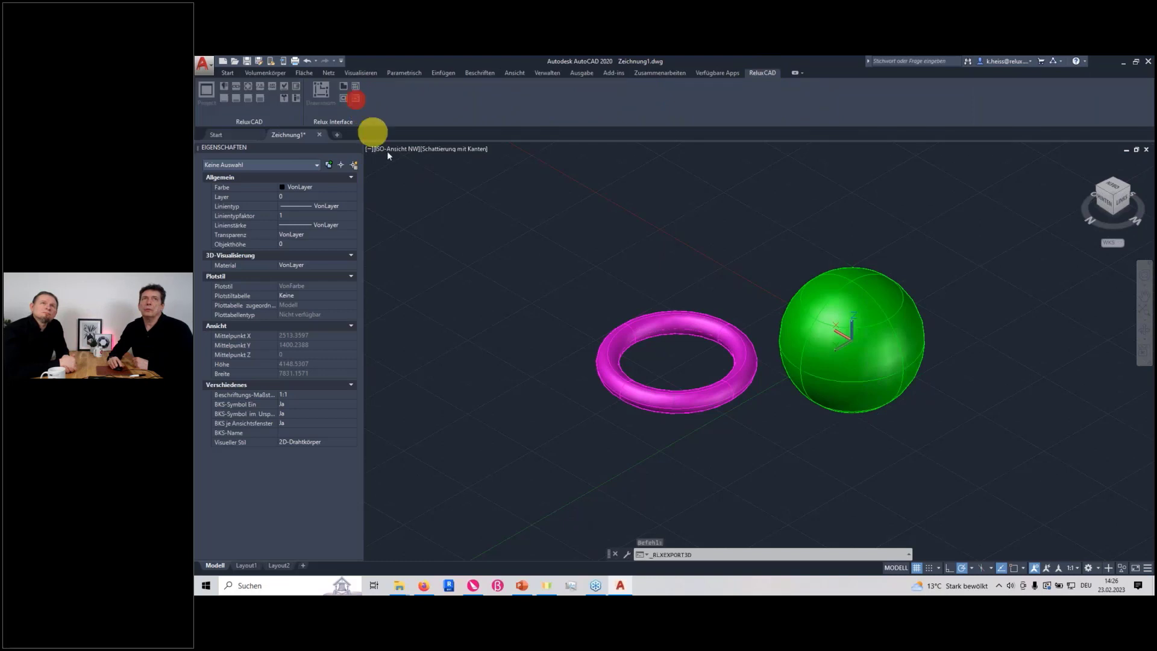
left_click(791, 339)
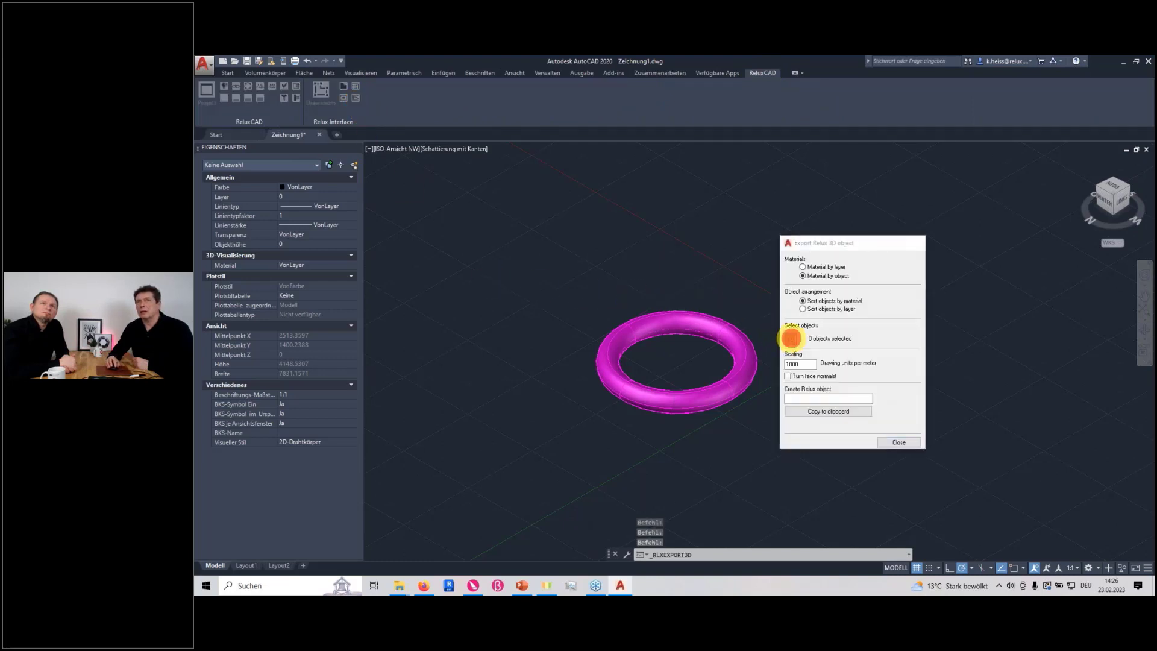
Try to select the torus and the sphere for the export in two separate selections
left_click(731, 373)
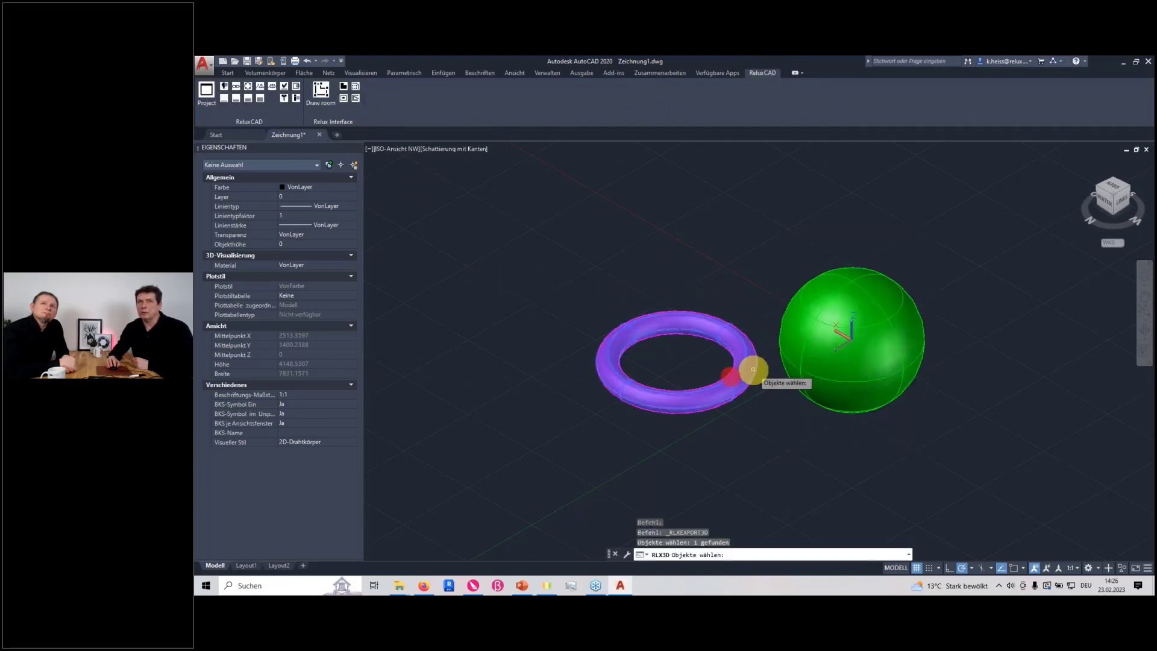
key("Return")
left_click(790, 340)
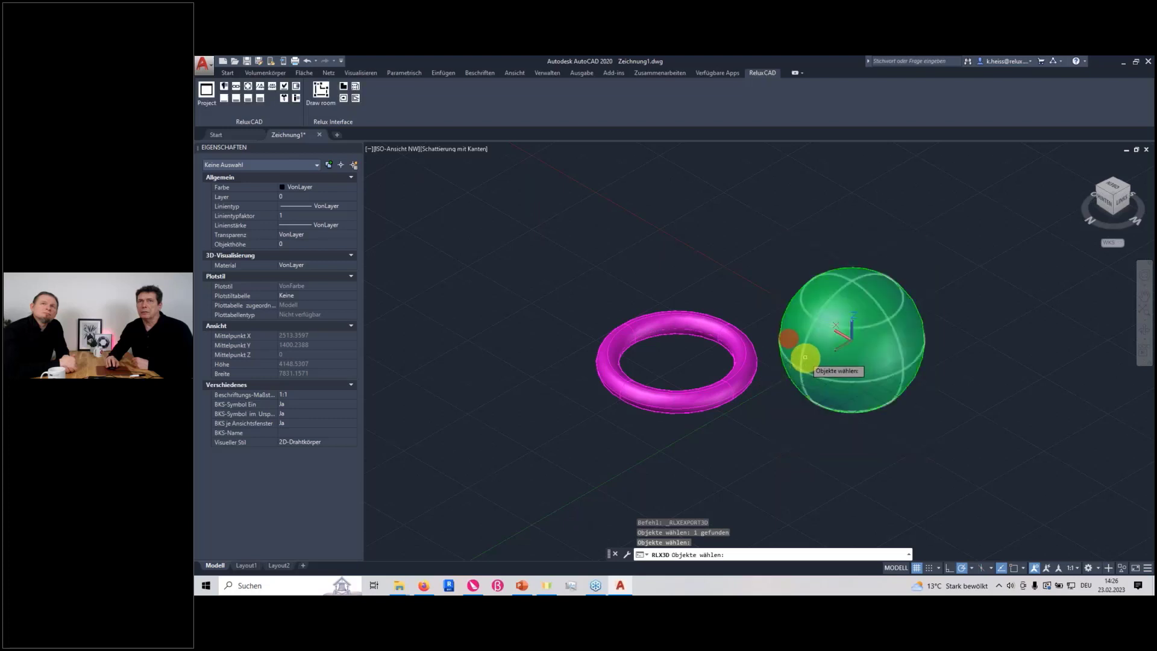
left_click(803, 357)
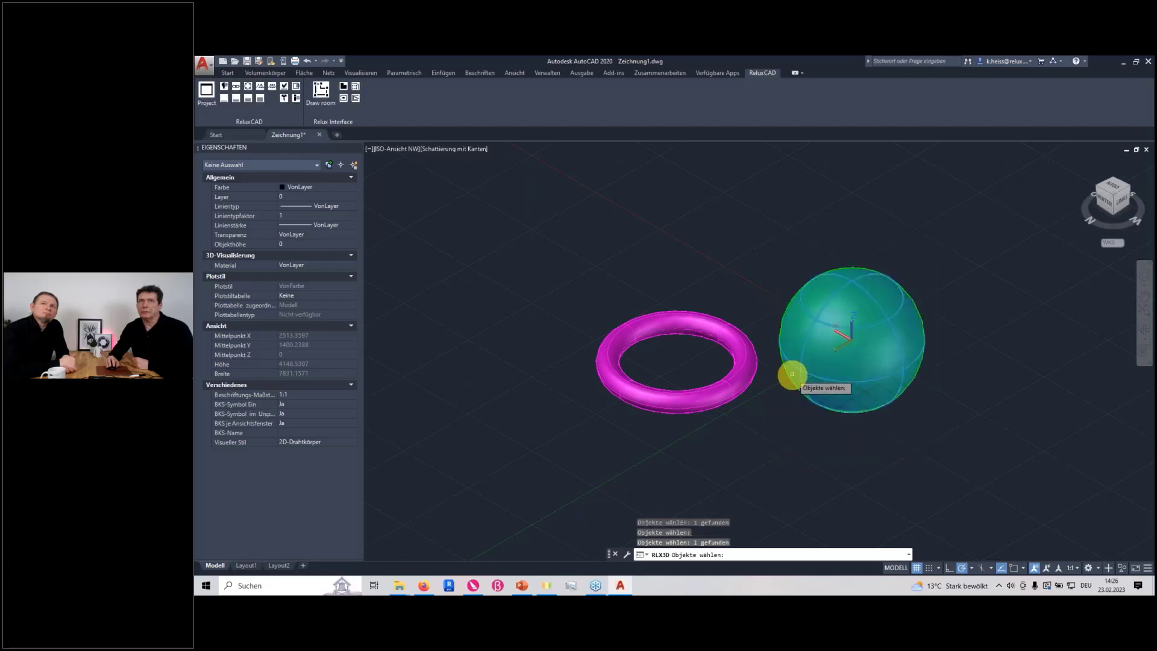
key("Return")
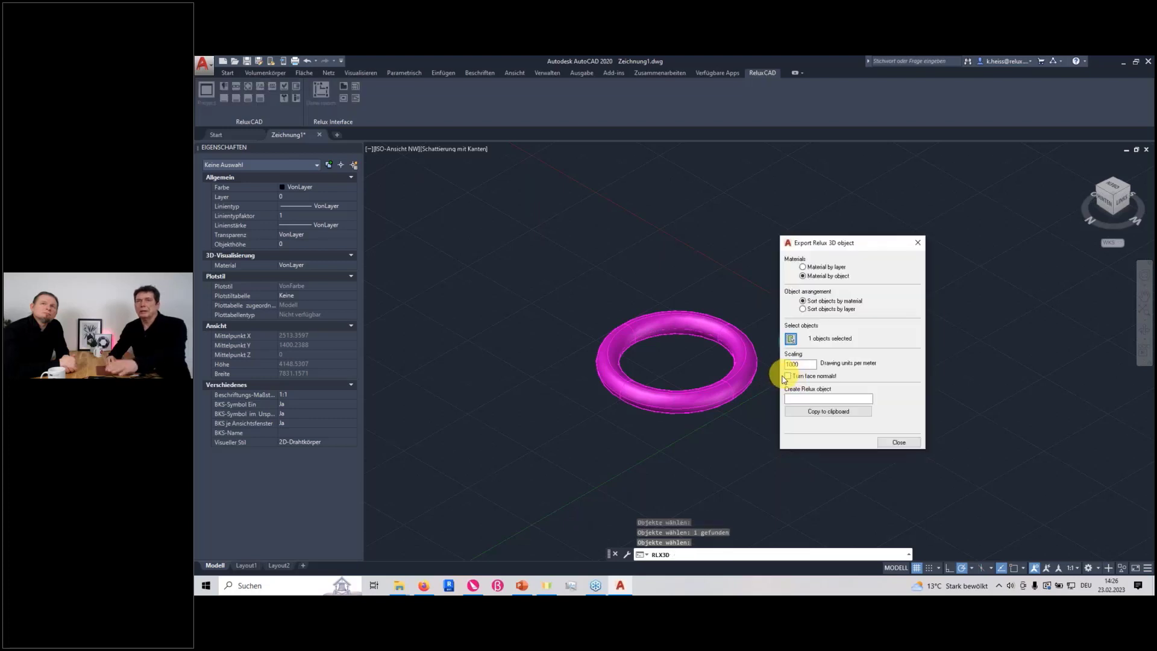
left_click(791, 339)
Select the torus and sphere together for the export and copy them to the clipboard as a Relux object
left_click(511, 192)
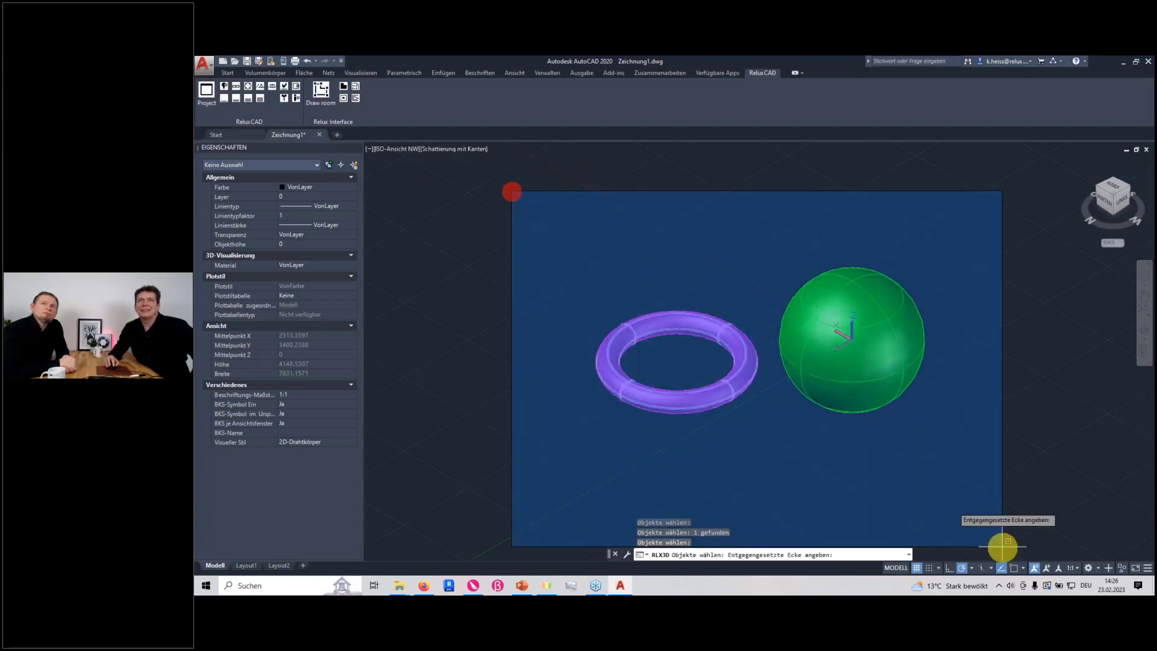
left_click(1058, 508)
key("Return")
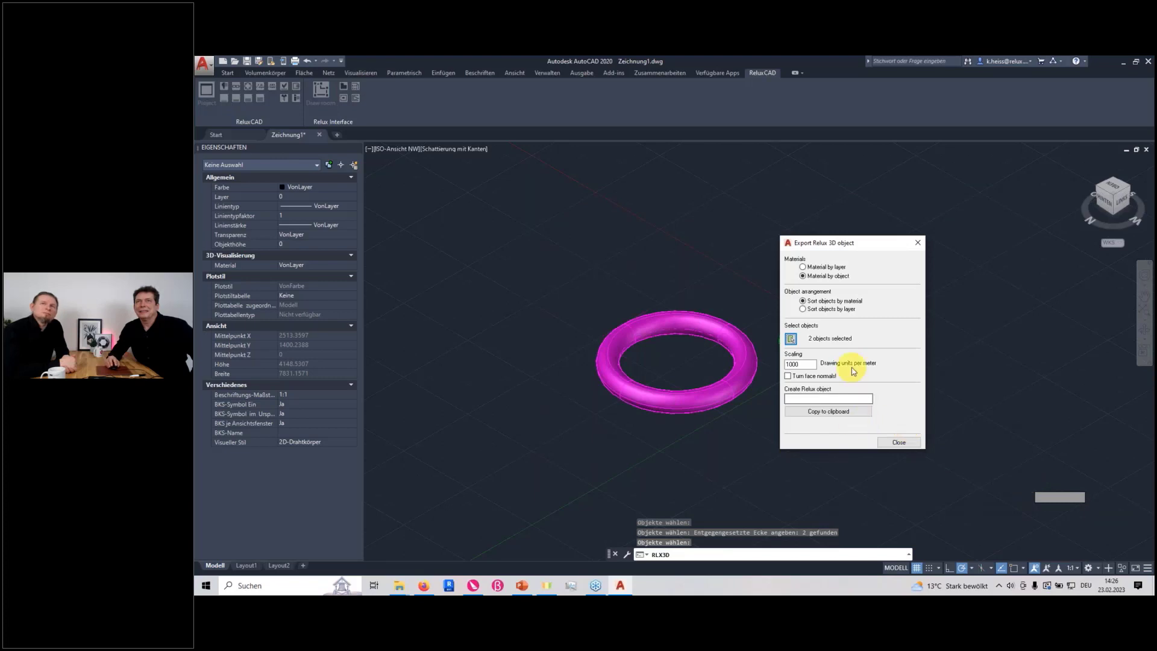
left_click(817, 412)
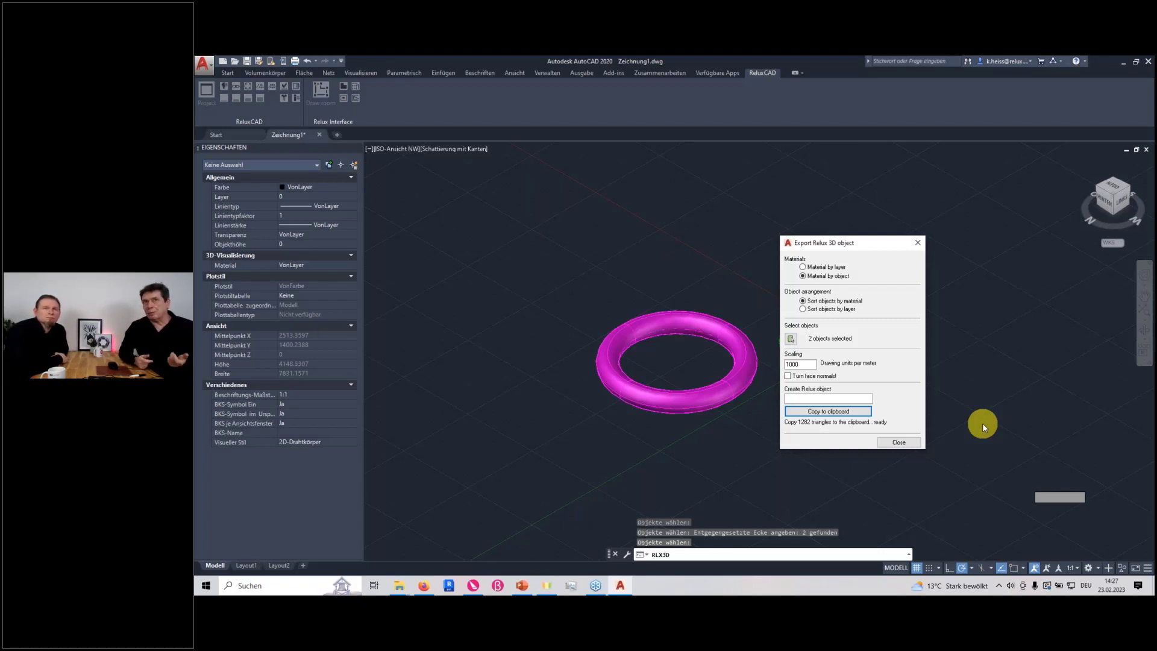
Switch to ReluxDesktop and create a new interior project with a rectangular 6 × 3 m room, 2.8 m high
left_click(473, 586)
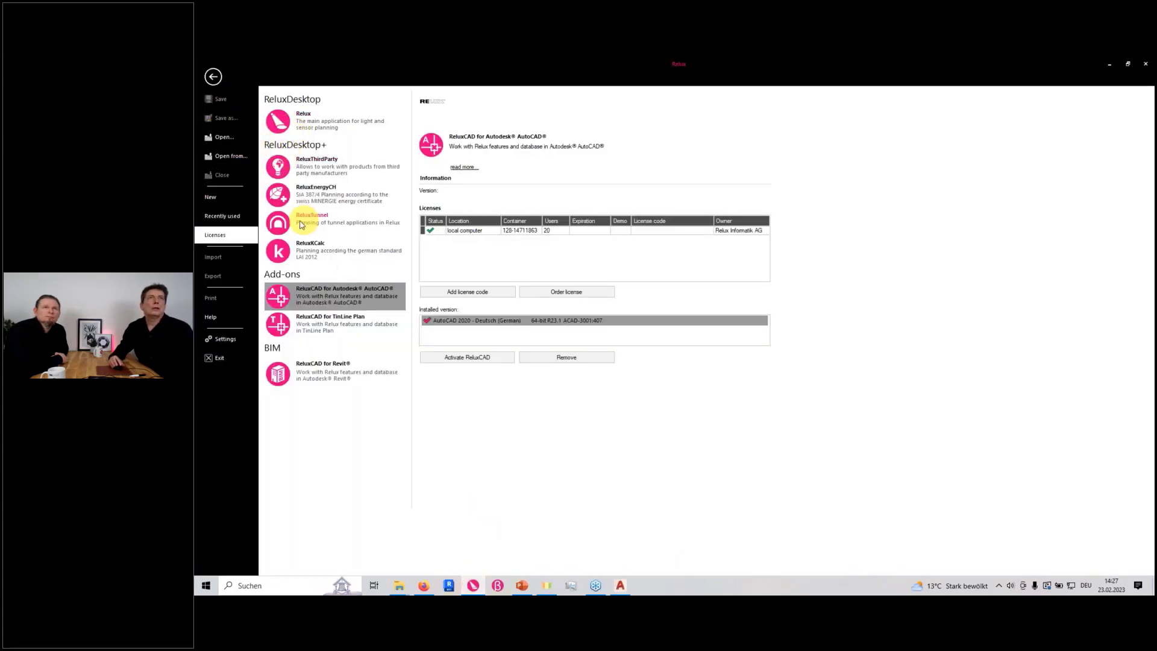
left_click(213, 76)
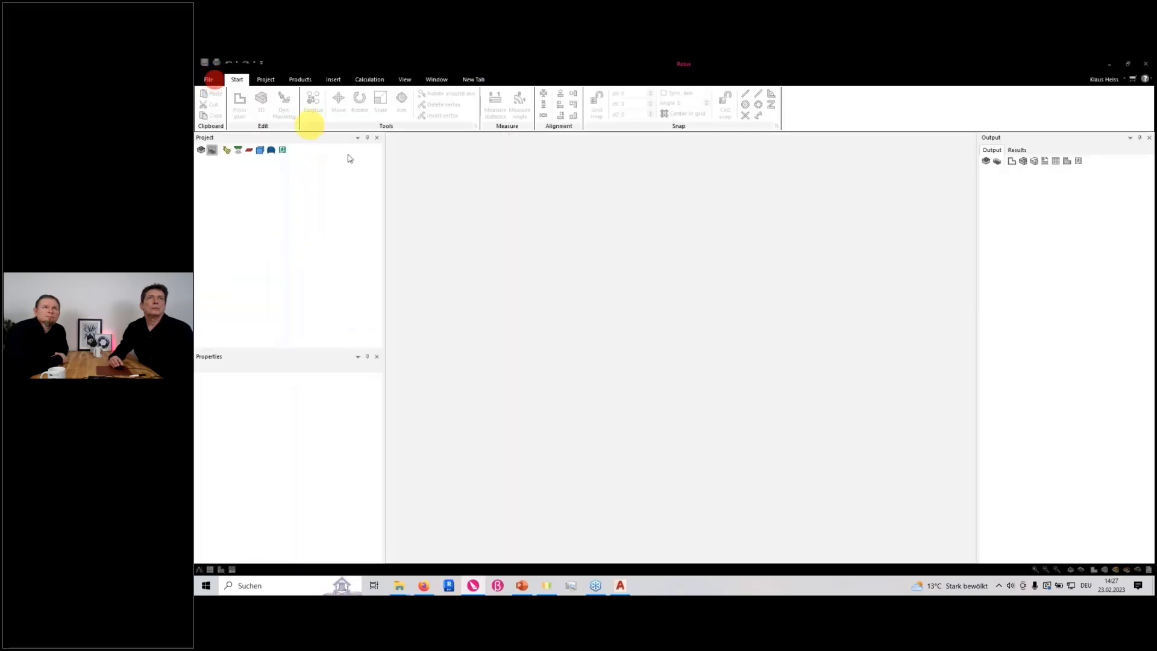
left_click(208, 79)
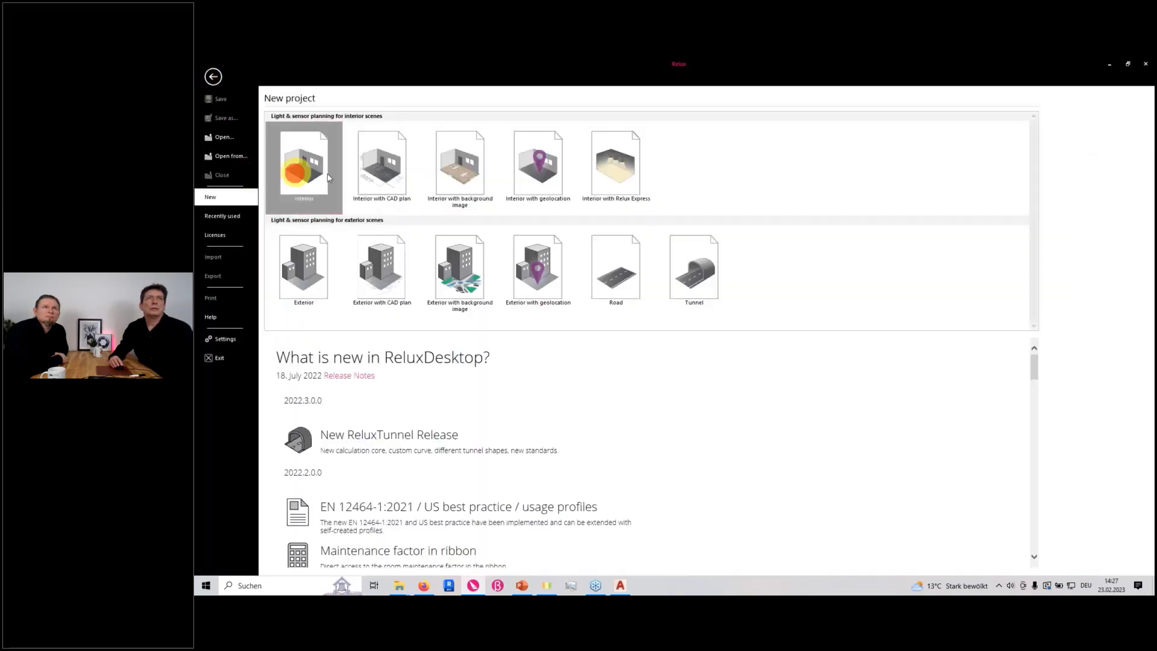
left_click(296, 172)
left_click(731, 417)
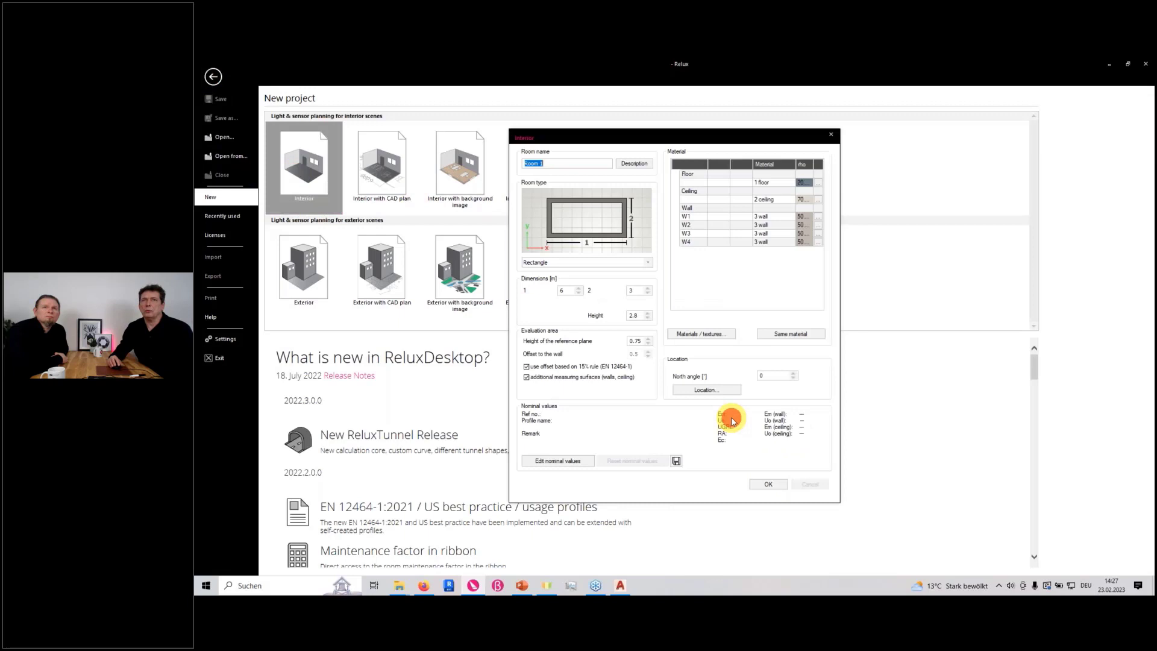
left_click(773, 487)
Paste the copied sphere and torus as a 3D object into the room's floor plan and show the room in 3D
scroll(716, 387, "down", 3)
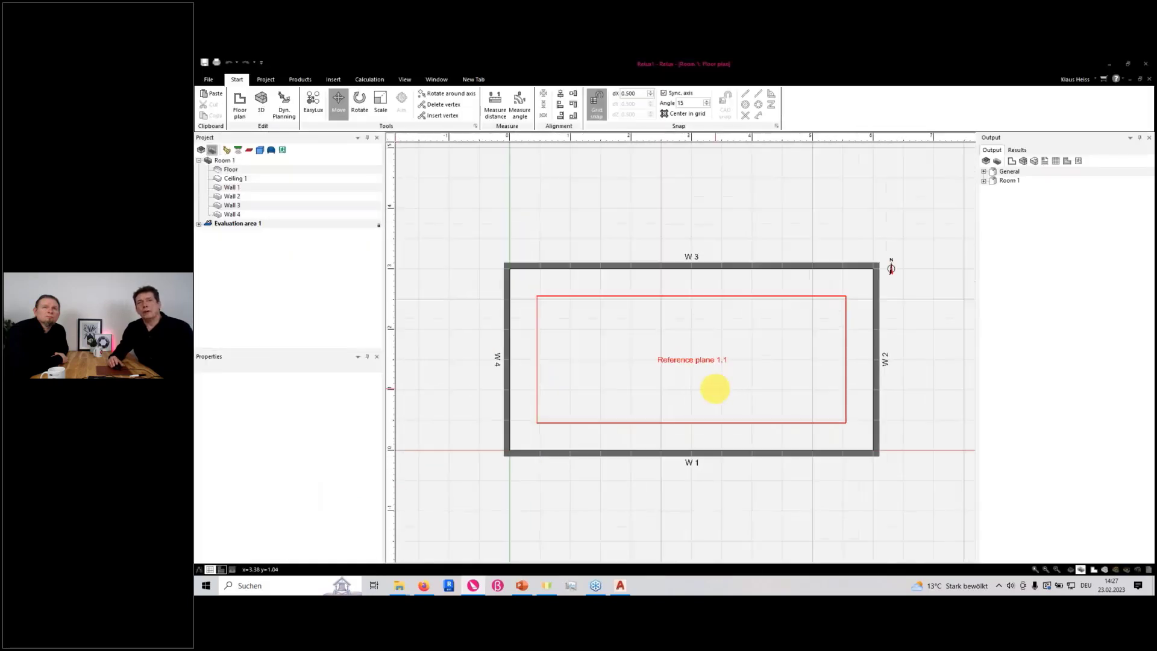
key("ctrl+v")
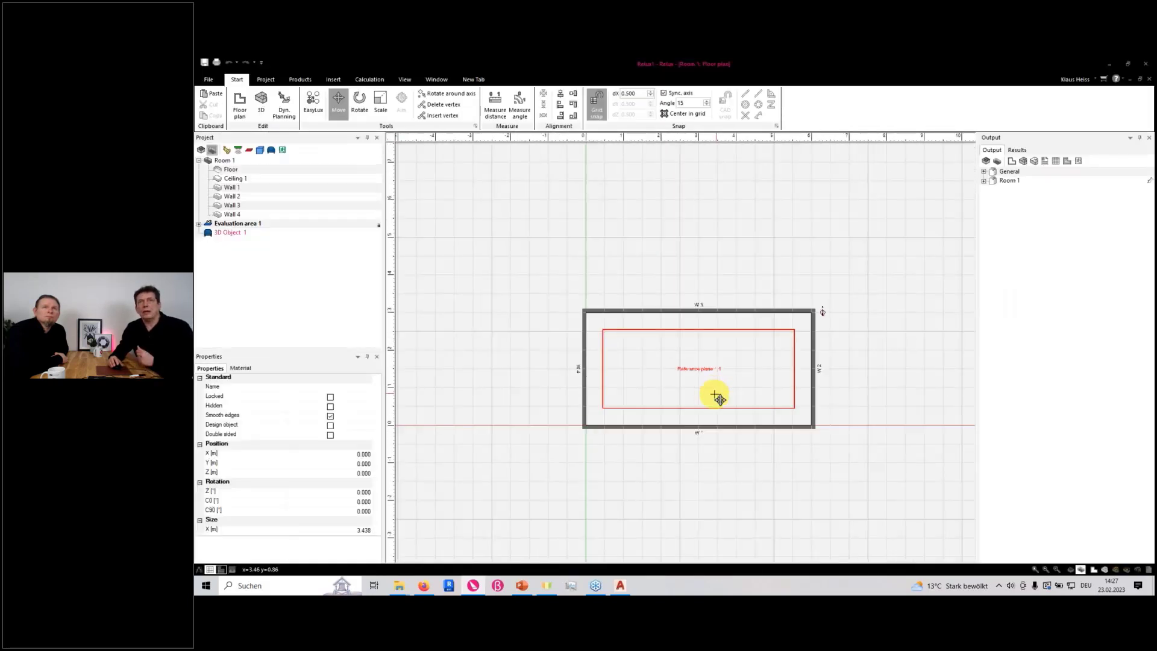
scroll(715, 395, "down", 2)
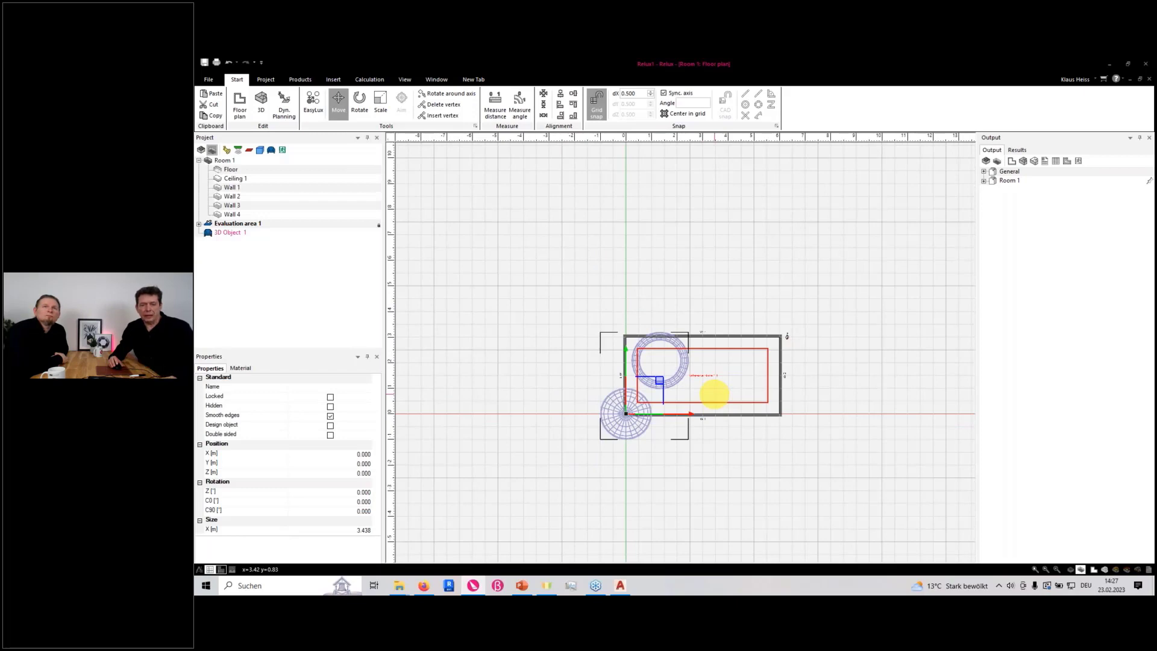
right_click_drag(715, 394, 704, 432)
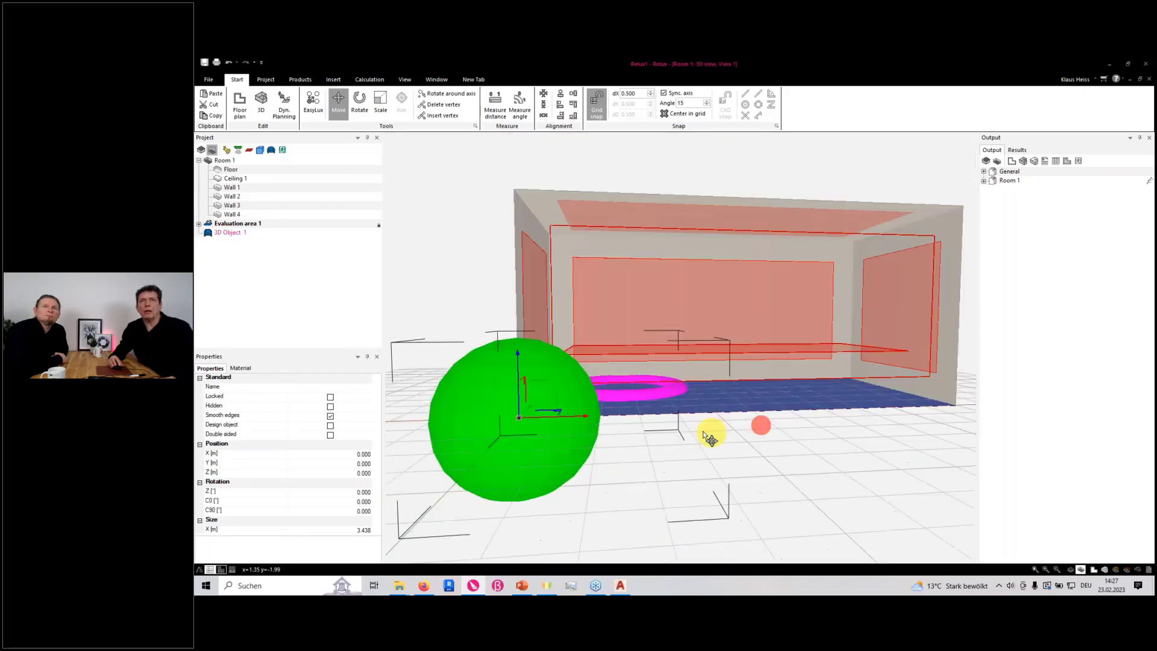
Move the pasted 3D object vertically above the room to a Z position of 5.5 m and select its project entry
left_click(516, 357)
middle_click_drag(611, 274, 616, 406)
scroll(620, 401, "down", 5)
left_click(584, 226)
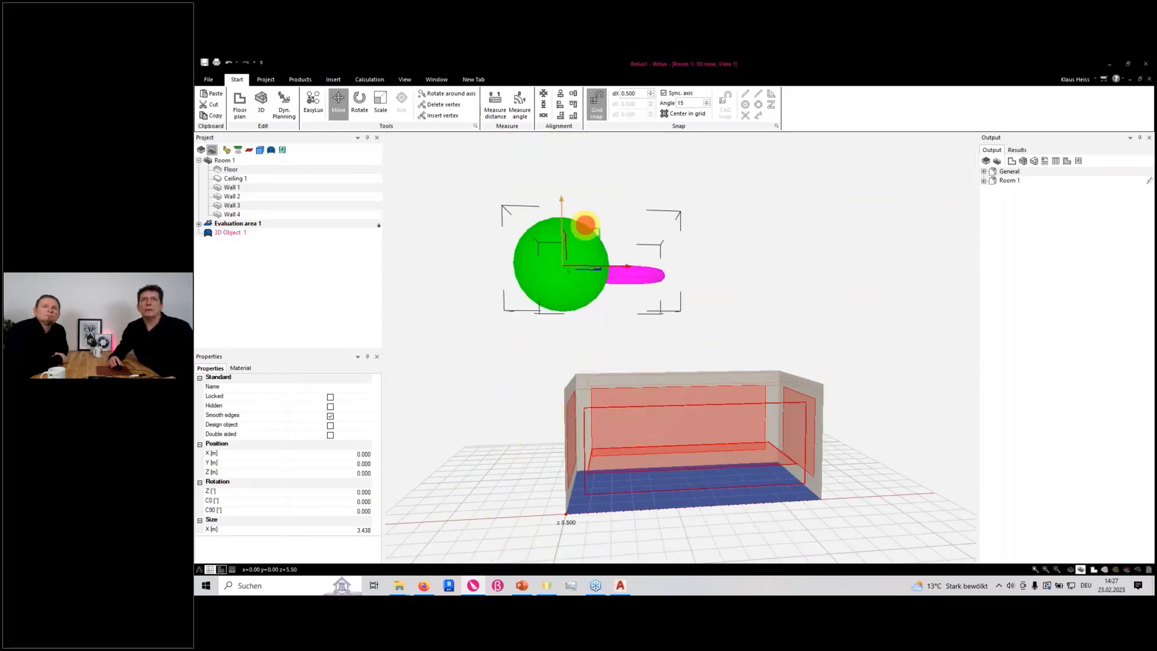
right_click_drag(795, 317, 744, 362)
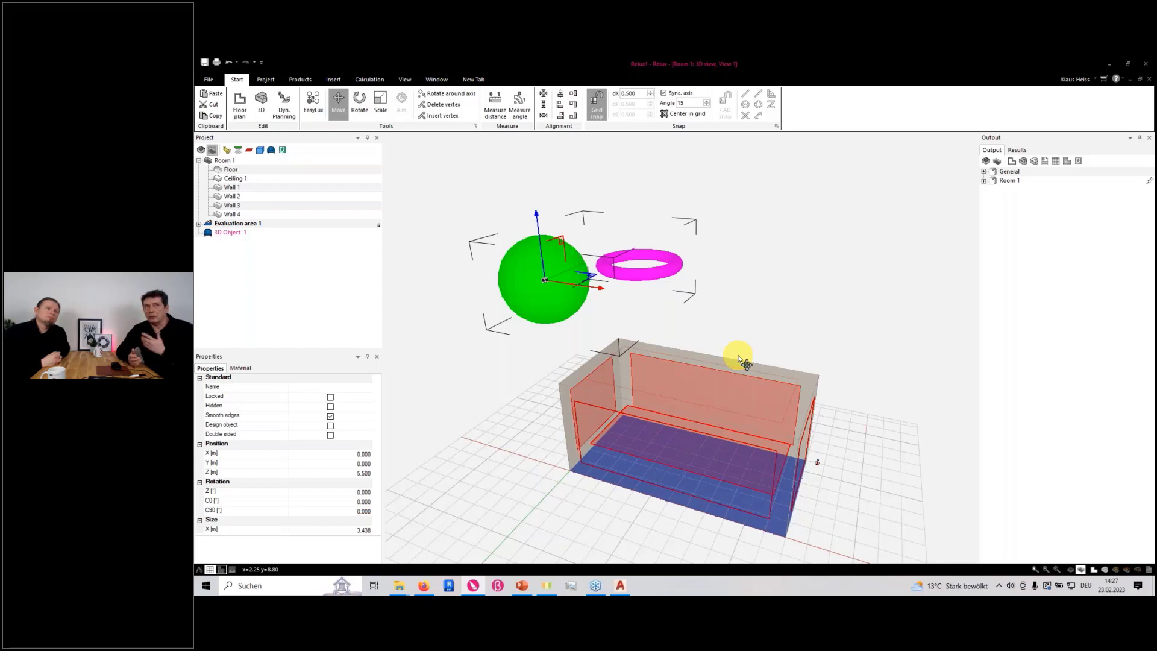
left_click(213, 236)
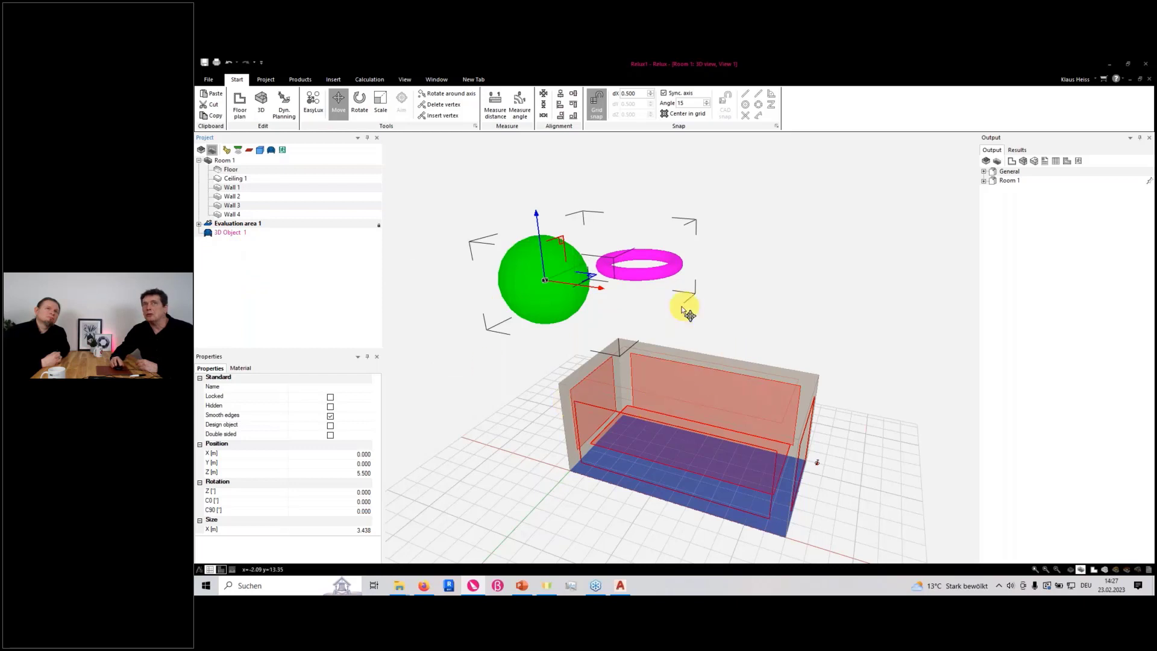